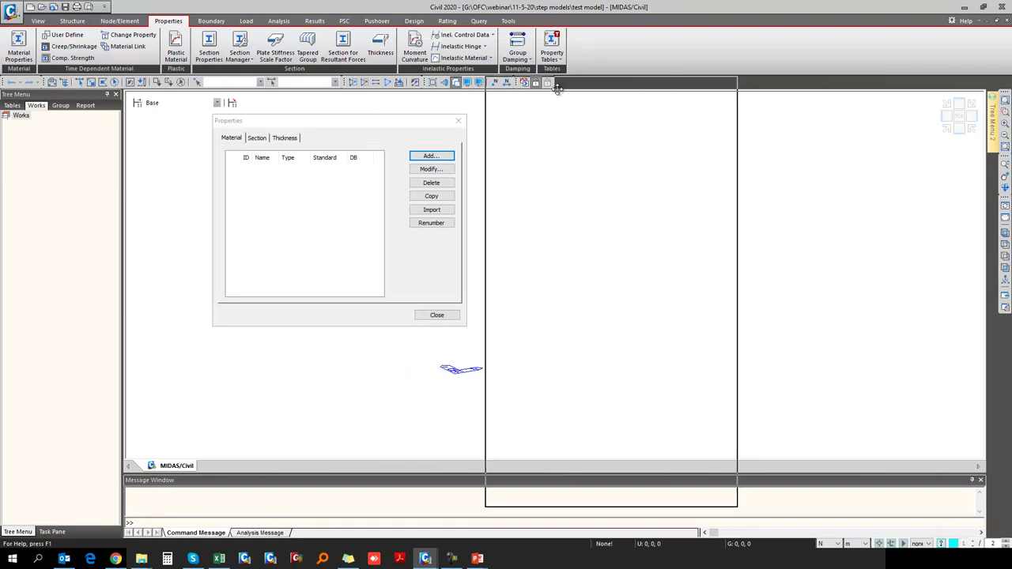
Set the new material's design type to SRC, with steel standard IS(S) and steel grade Fe410WA.
left_click(583, 141)
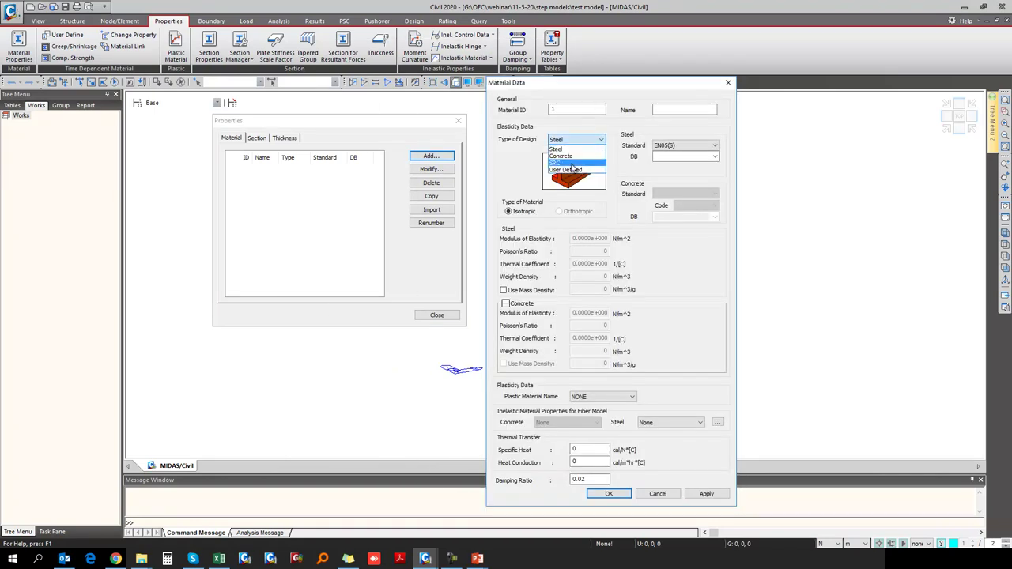
left_click(572, 165)
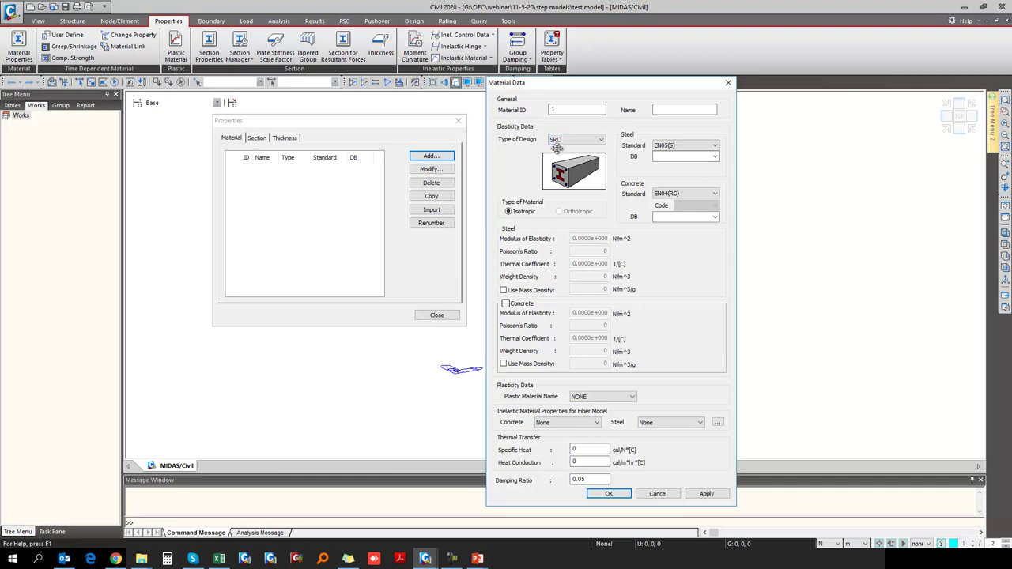
left_click(702, 146)
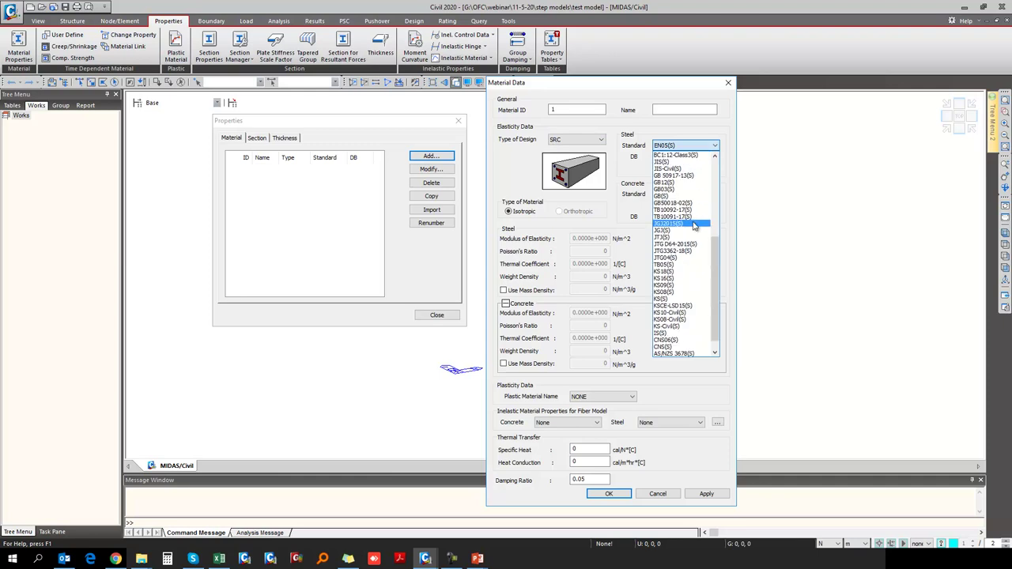
left_click(678, 319)
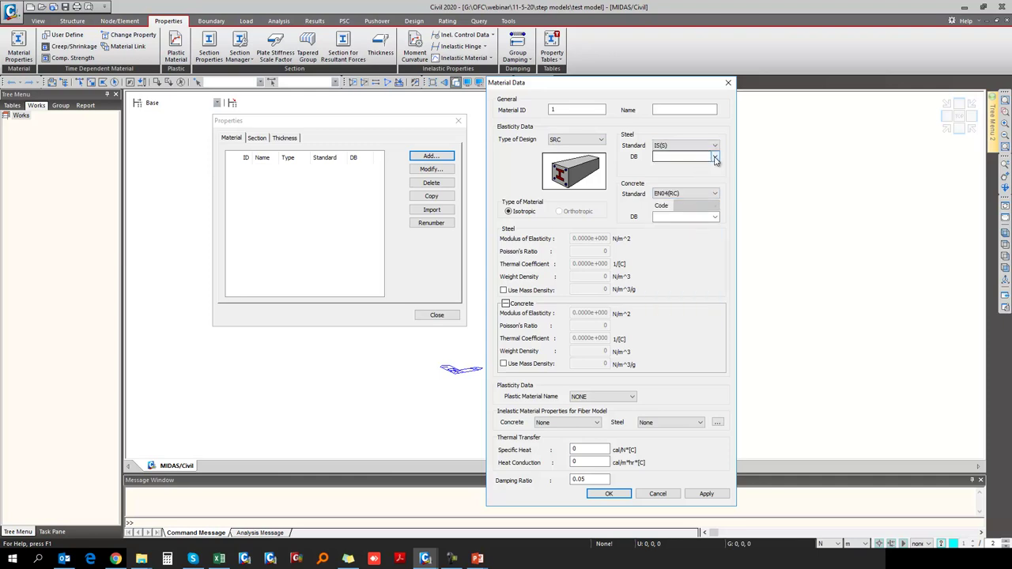
left_click(714, 156)
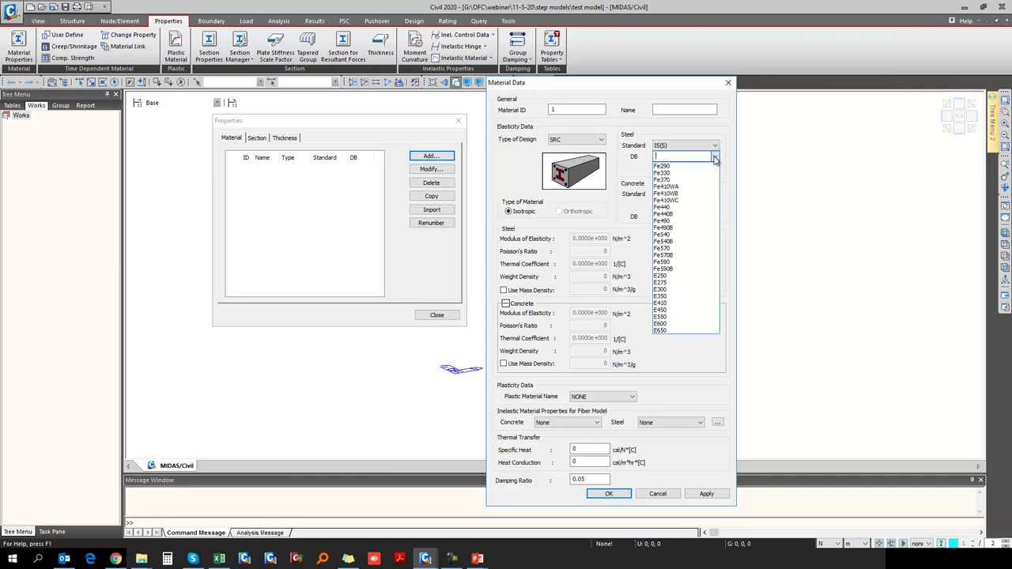
left_click(673, 186)
Assign concrete standard IRC(RC) and grade M35 to the SRC material and add it to the model.
left_click(680, 194)
left_click(681, 370)
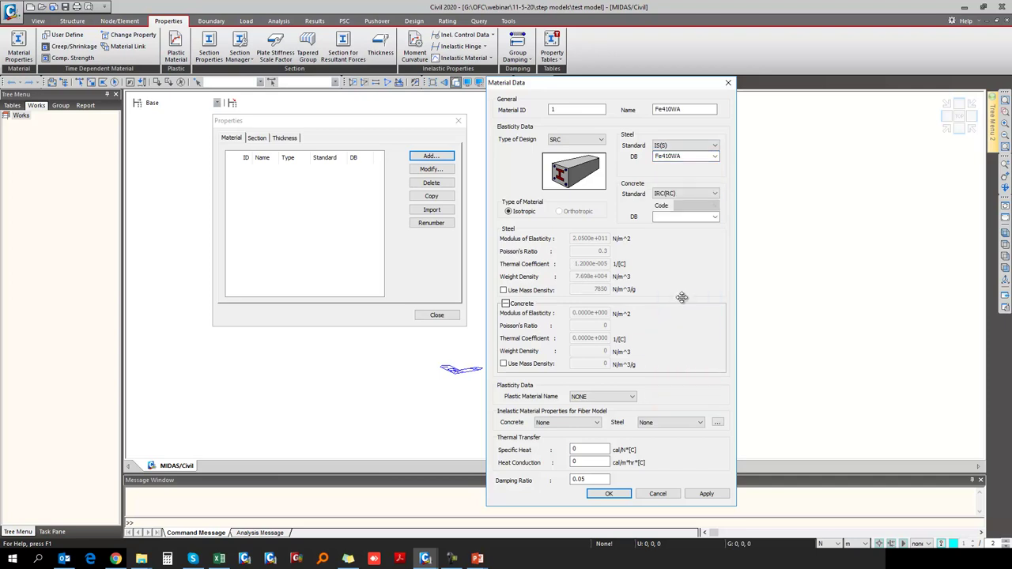
left_click(714, 216)
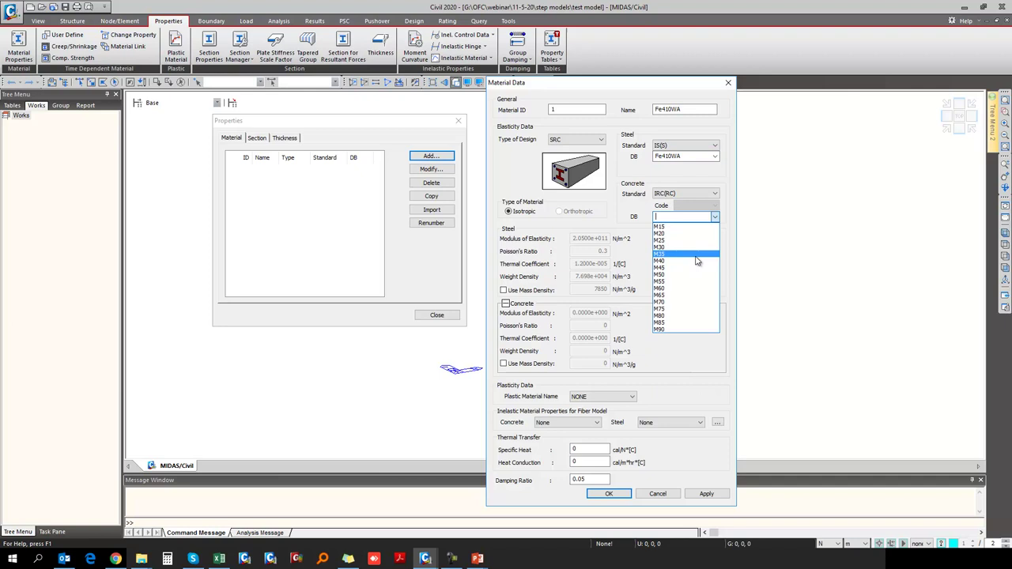
left_click(695, 254)
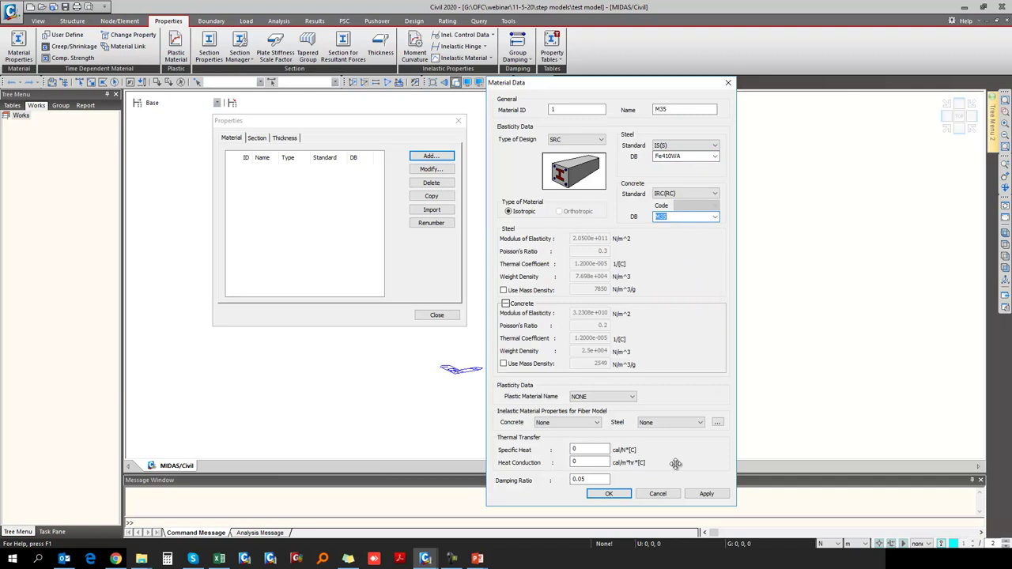
left_click(706, 494)
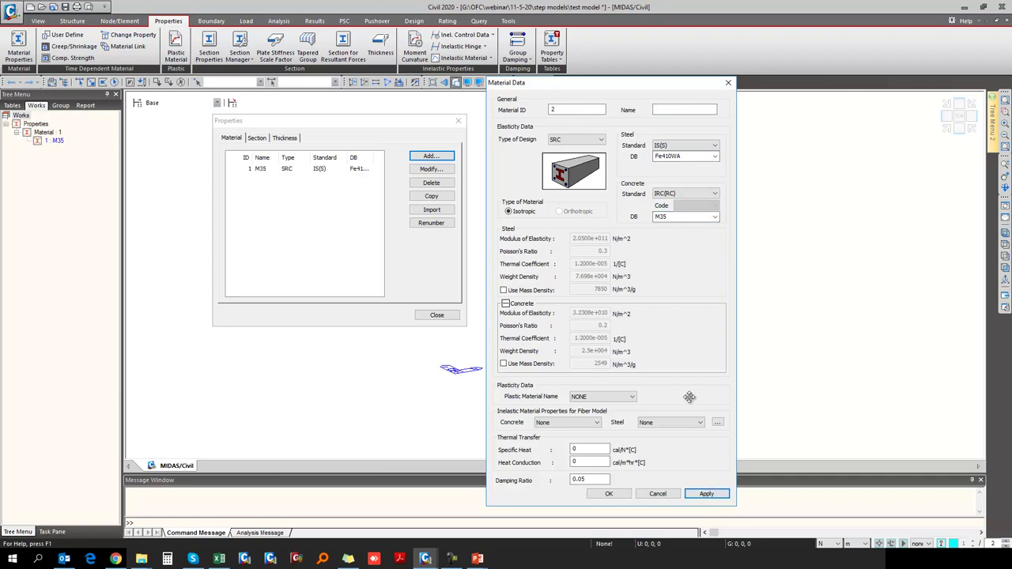
Add a second material of type Concrete, using standard IRC(RC) and grade M35.
left_click(572, 140)
left_click(561, 156)
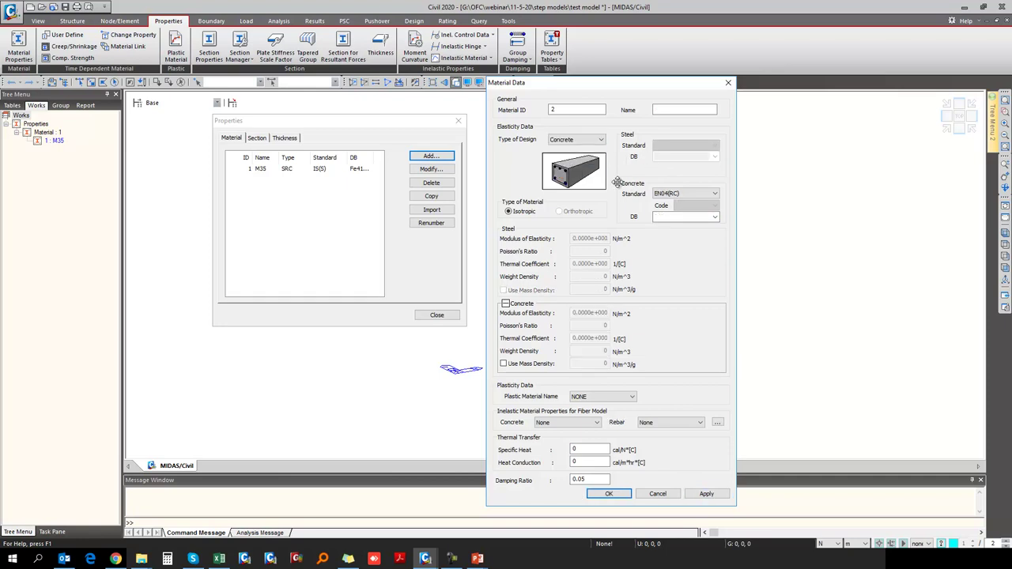
left_click(706, 194)
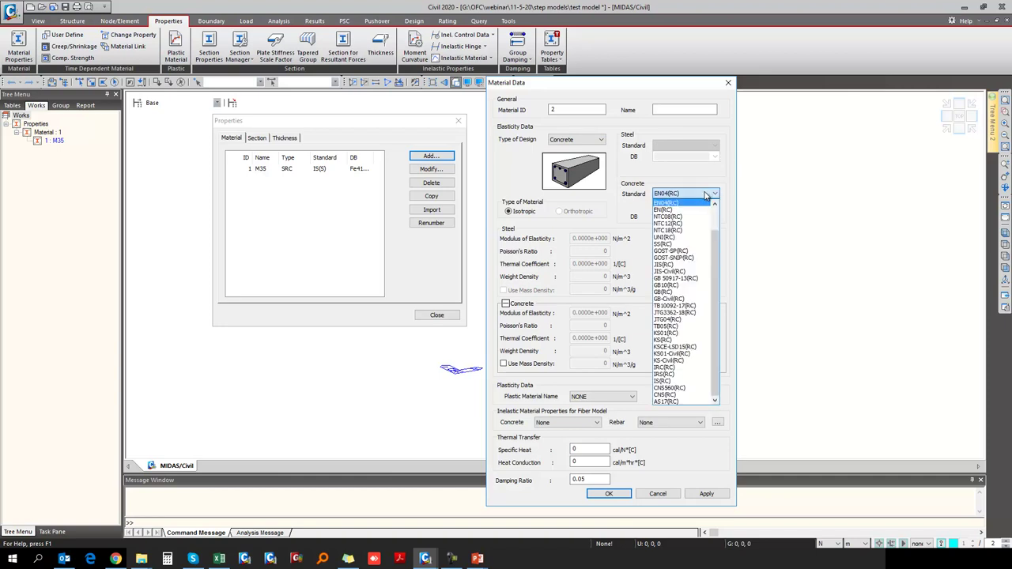
left_click(670, 368)
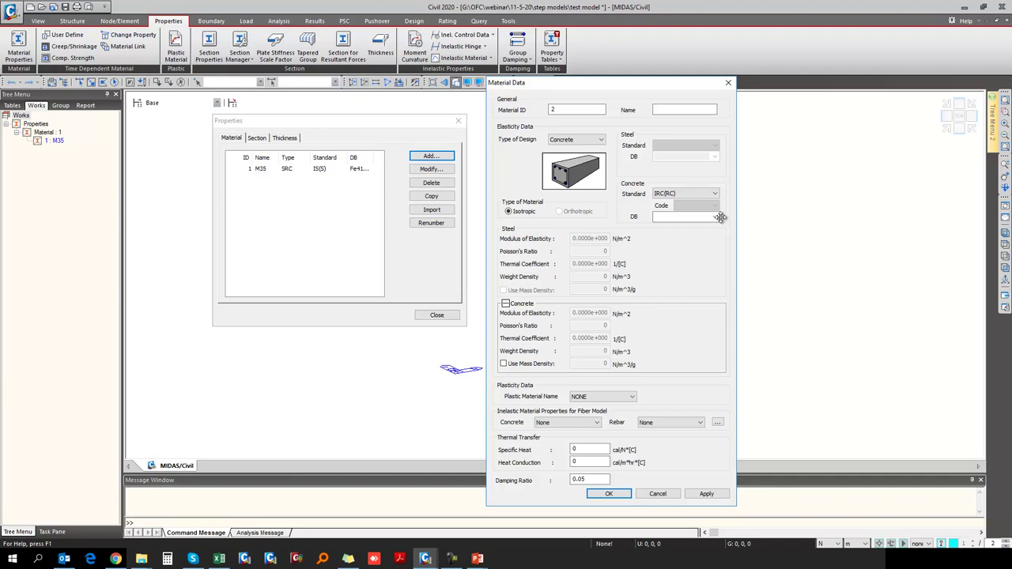
left_click(716, 216)
left_click(668, 254)
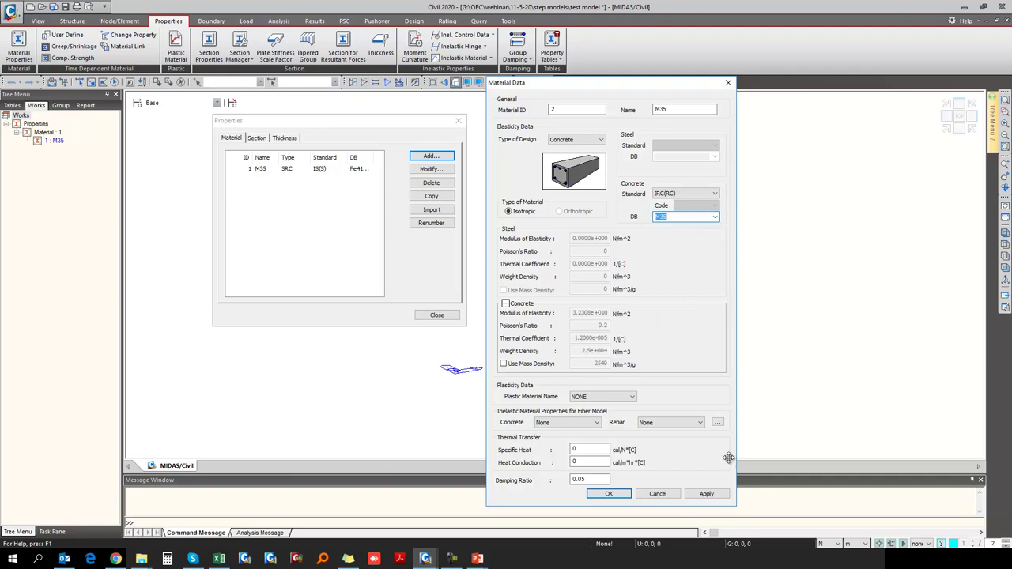
left_click(721, 494)
Add a third material of type Steel with standard IS(S) and grade Fe410WA, and finish the material definitions.
left_click(589, 140)
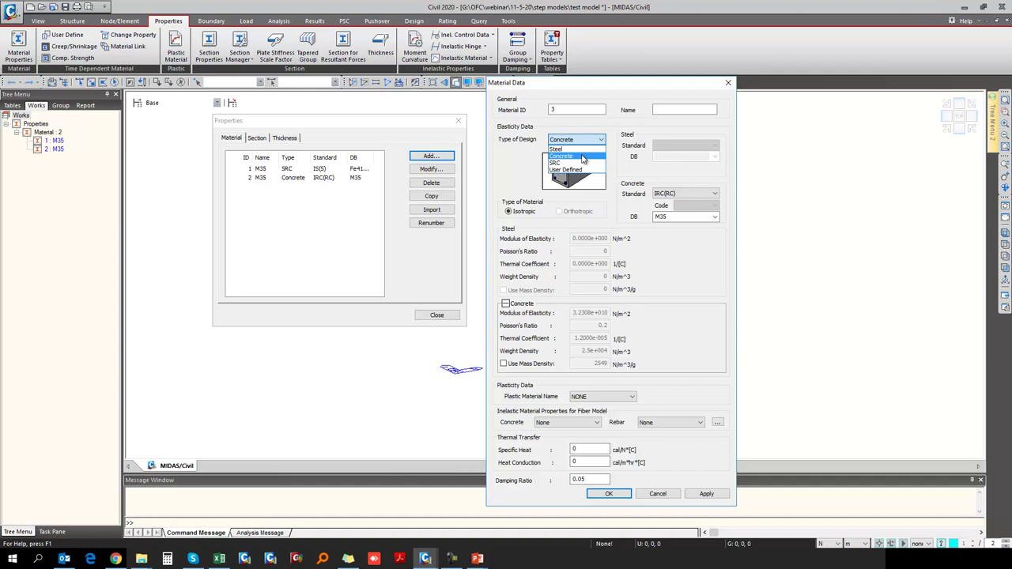
left_click(578, 149)
left_click(684, 145)
left_click(678, 332)
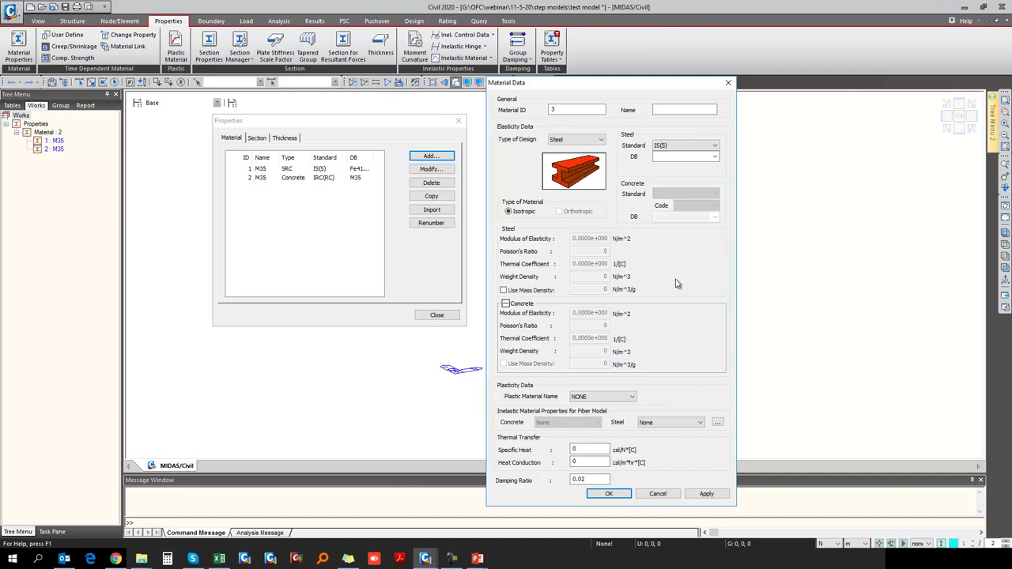
left_click(714, 157)
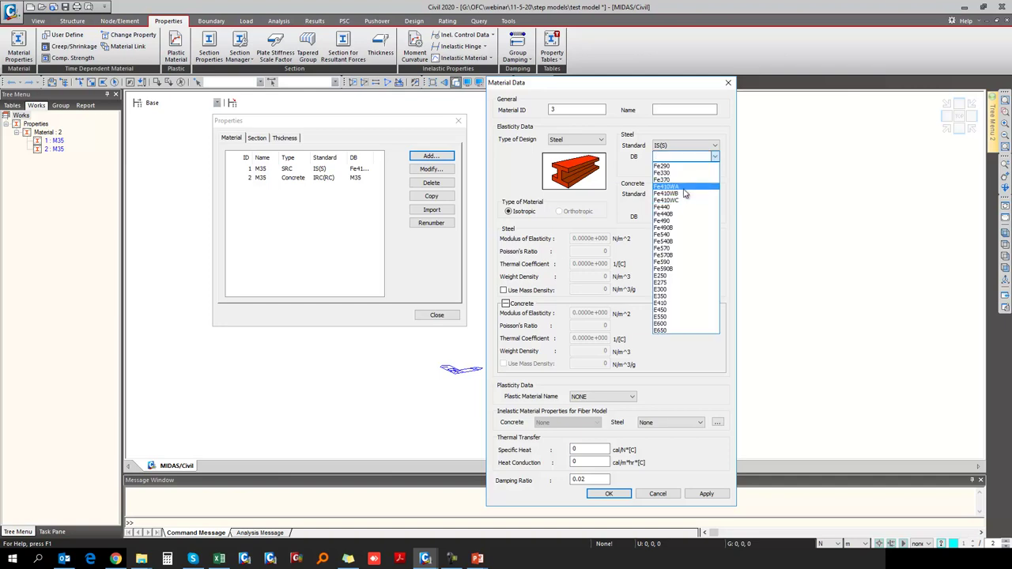
left_click(684, 189)
left_click(609, 493)
left_click(449, 315)
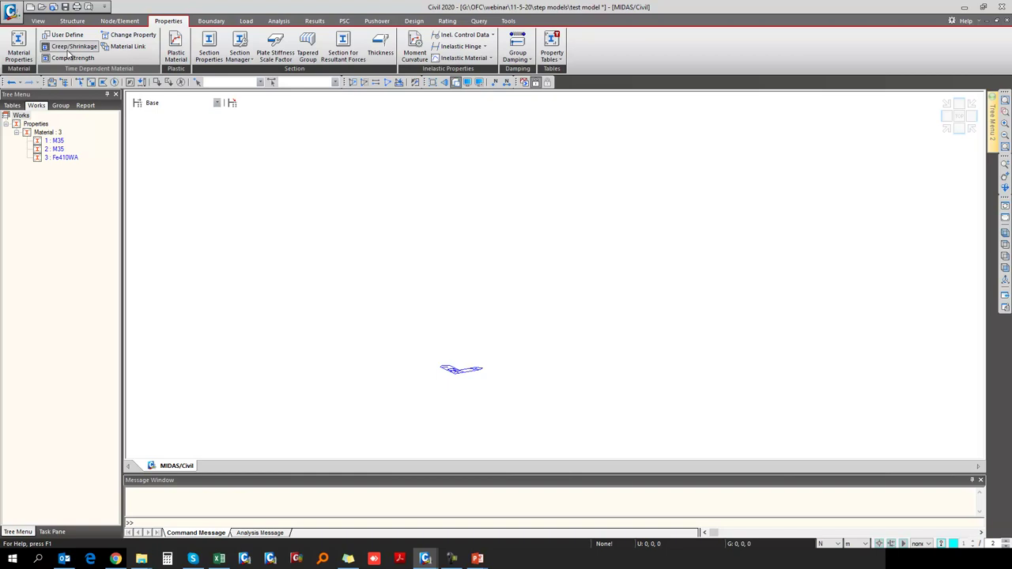
left_click(76, 47)
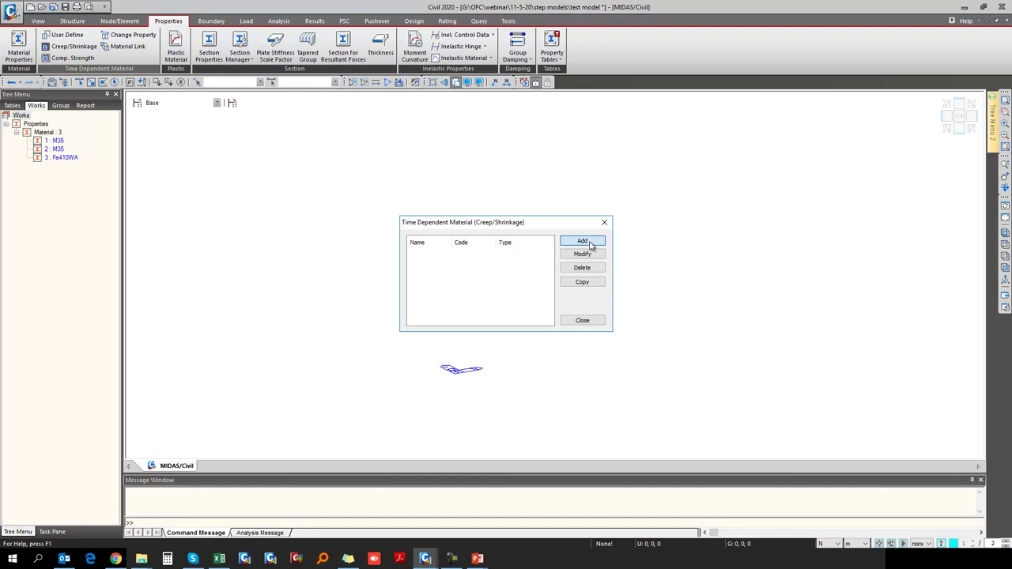
left_click(492, 214)
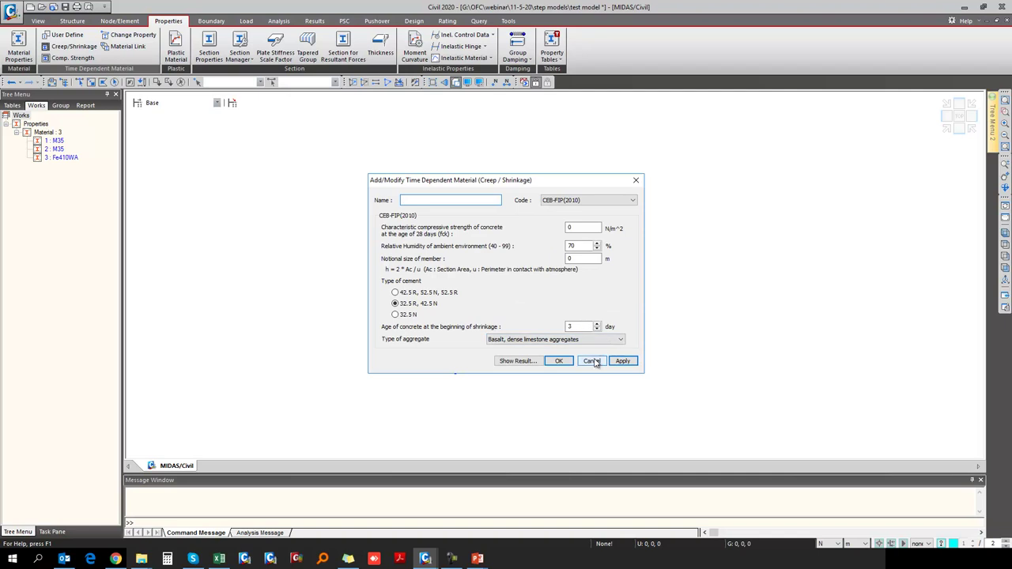
left_click(592, 358)
left_click(583, 320)
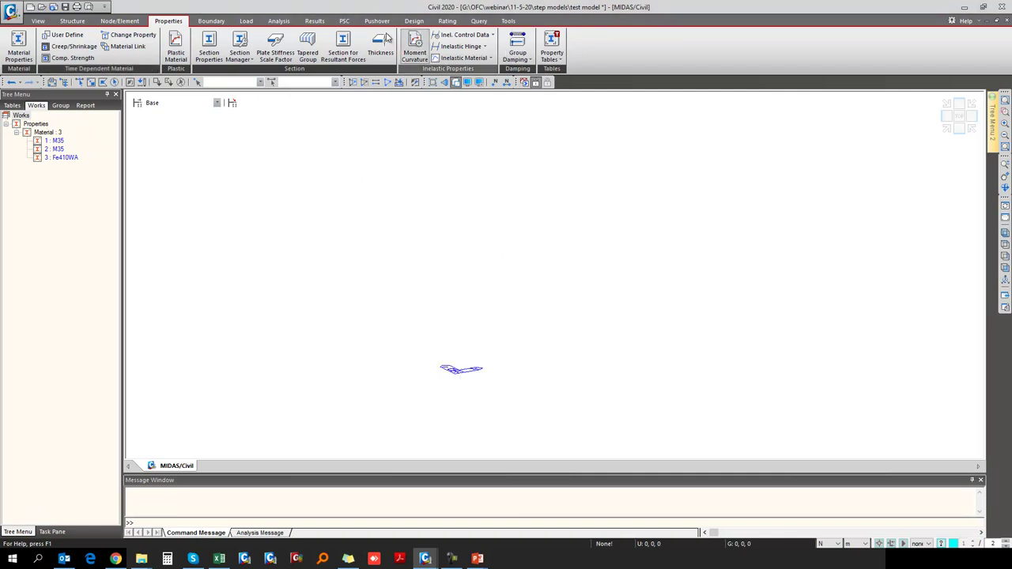
Change the force unit of the unit system to kN (ton).
left_click(507, 21)
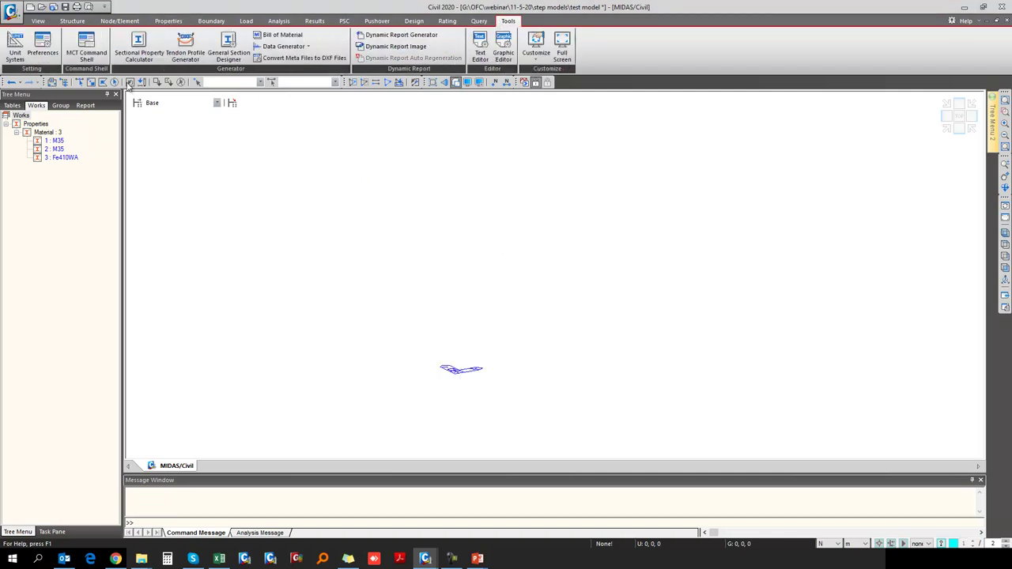
left_click(15, 47)
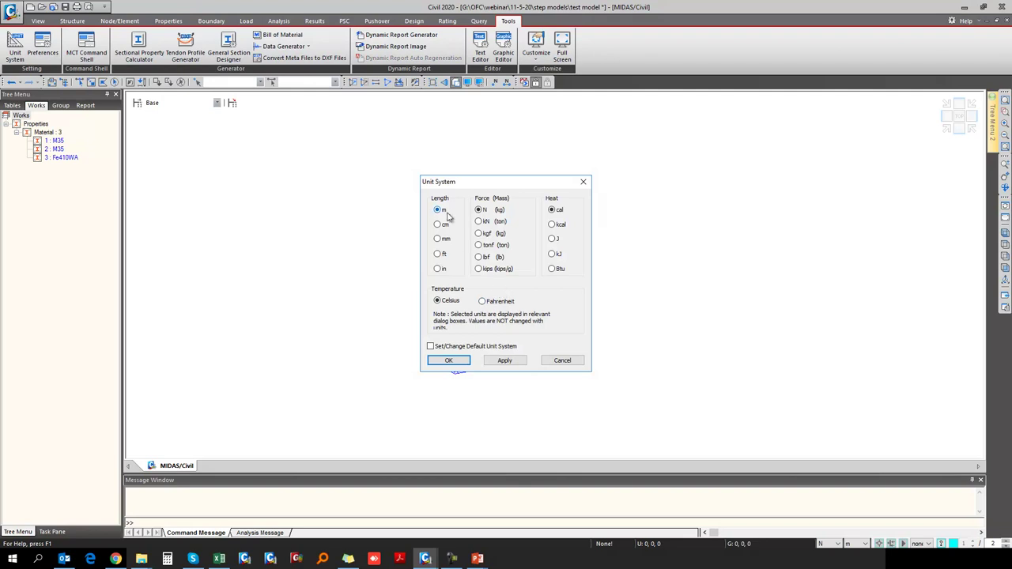
left_click(487, 225)
left_click(463, 364)
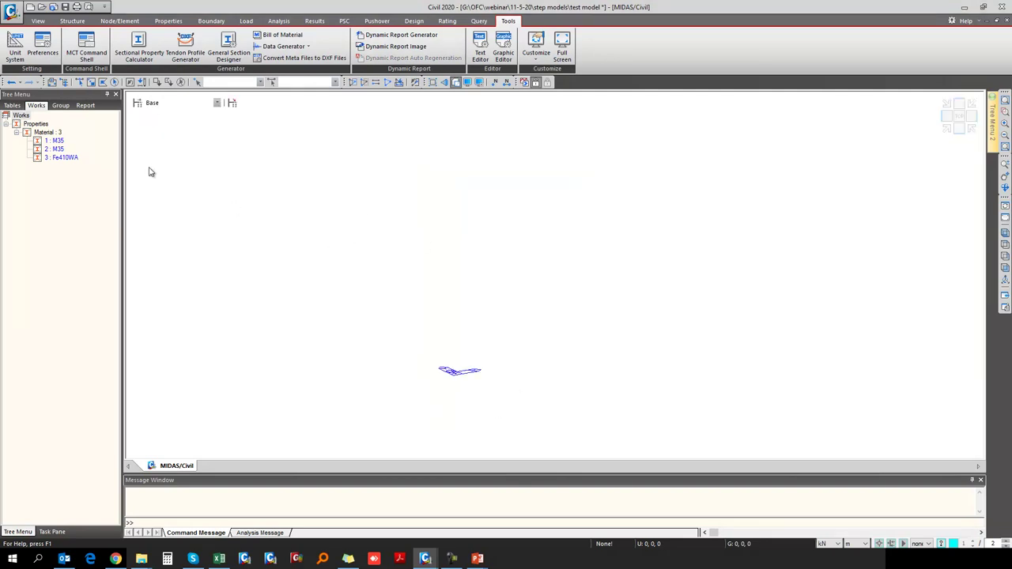
Define a creep/shrinkage material named cs with code INDIA(IRC:112-2011), 28-day compressive strength 35000 kN/m^2 and notional member size 1 m.
left_click(168, 20)
left_click(73, 46)
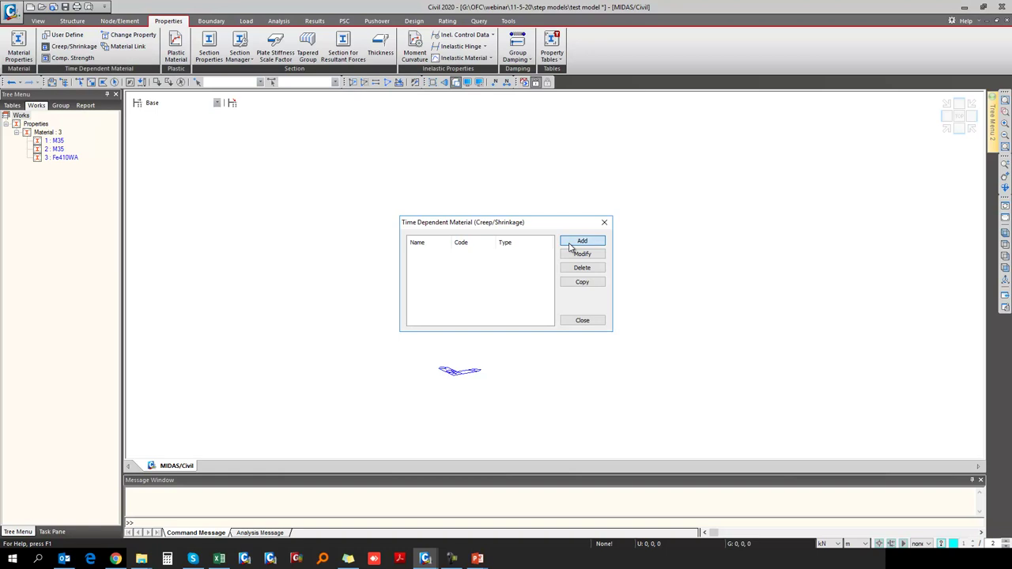
left_click(62, 162)
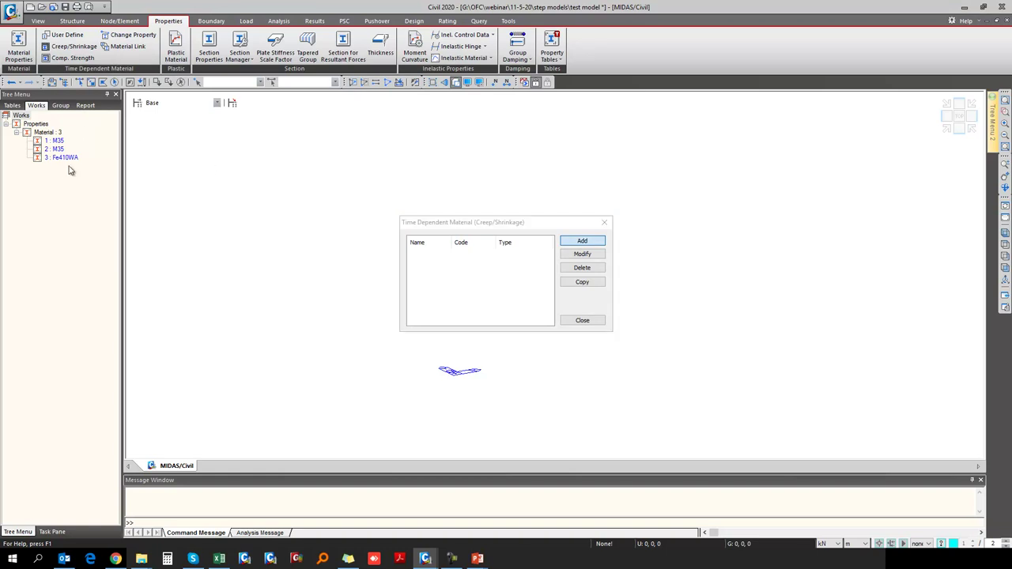
left_click(581, 240)
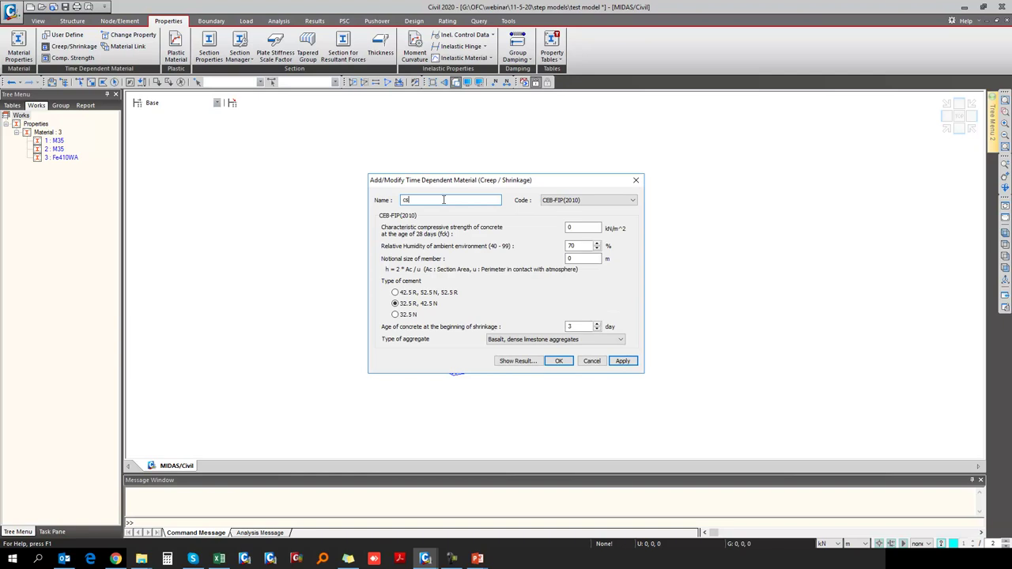
type("cs")
left_click(593, 200)
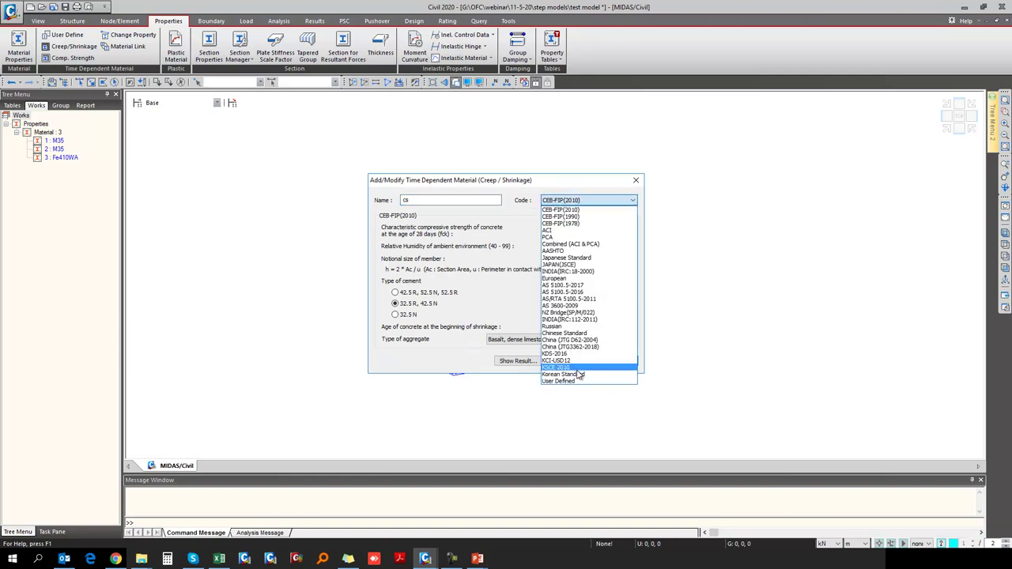
left_click(595, 319)
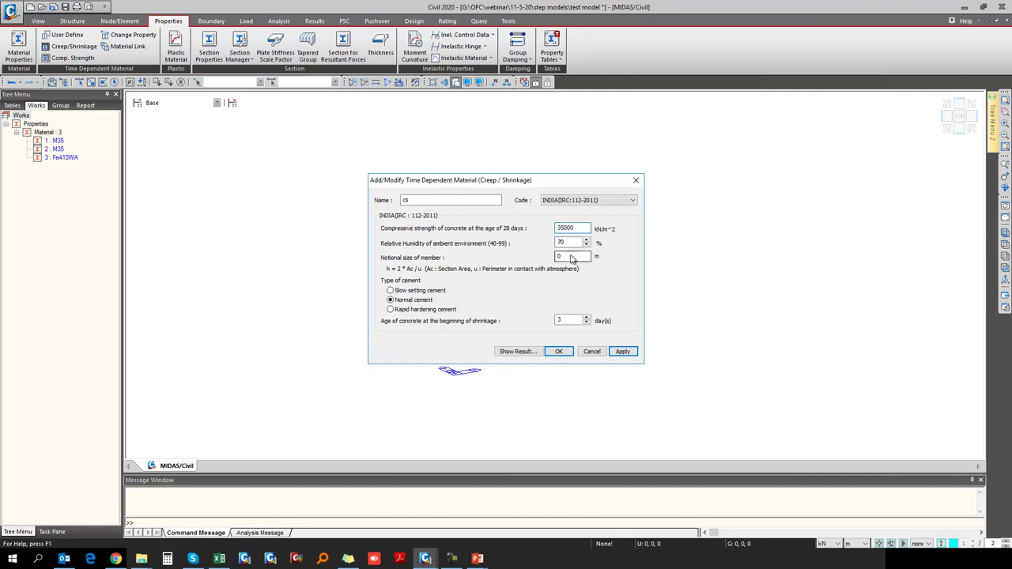
key("Tab")
key("Tab")
type("1")
Review the creep coefficient and shrinkage strain curves of the cs material, and save the creep/shrinkage definition.
left_click(518, 352)
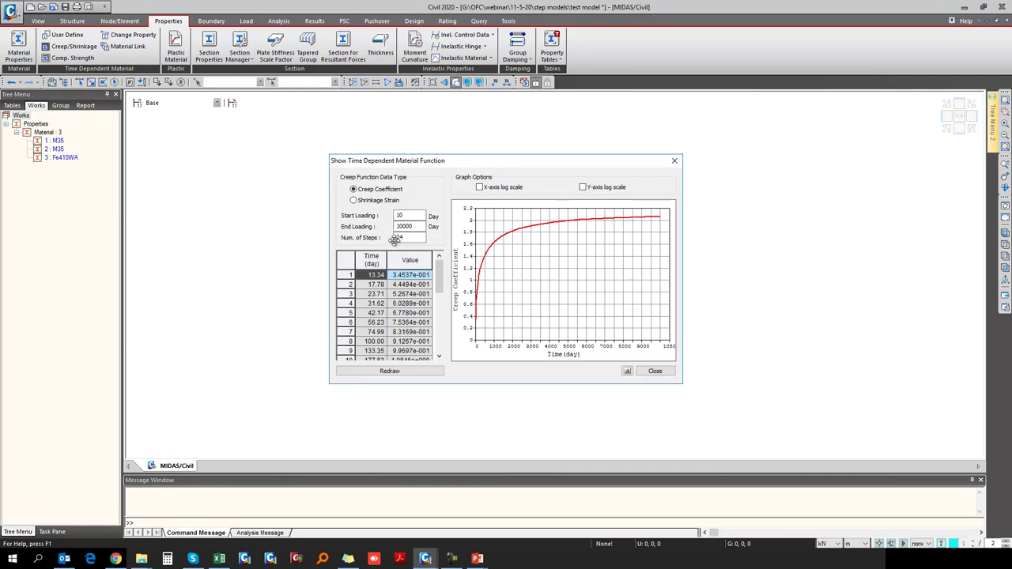
left_click_drag(438, 278, 439, 346)
left_click(392, 202)
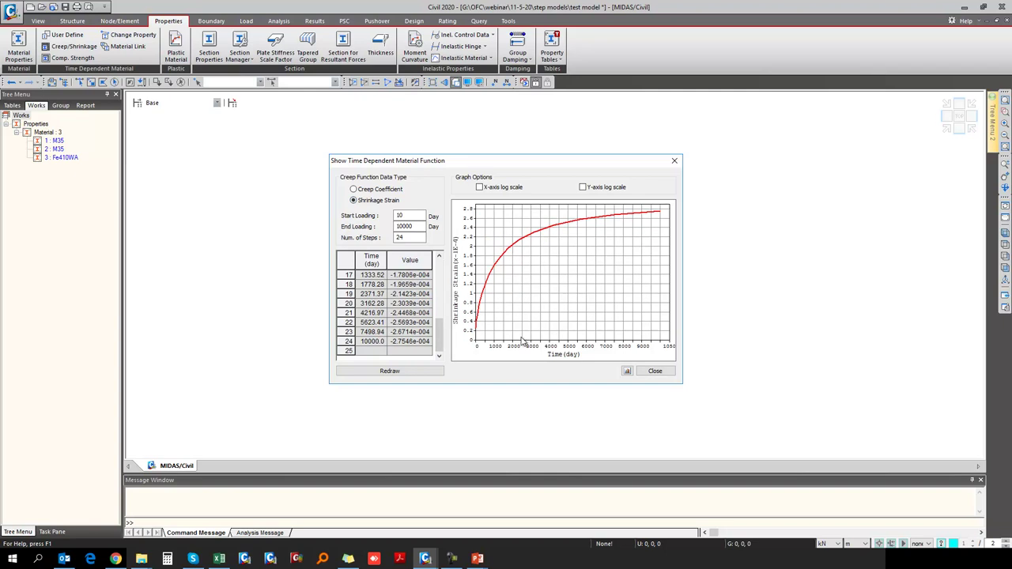
left_click(656, 373)
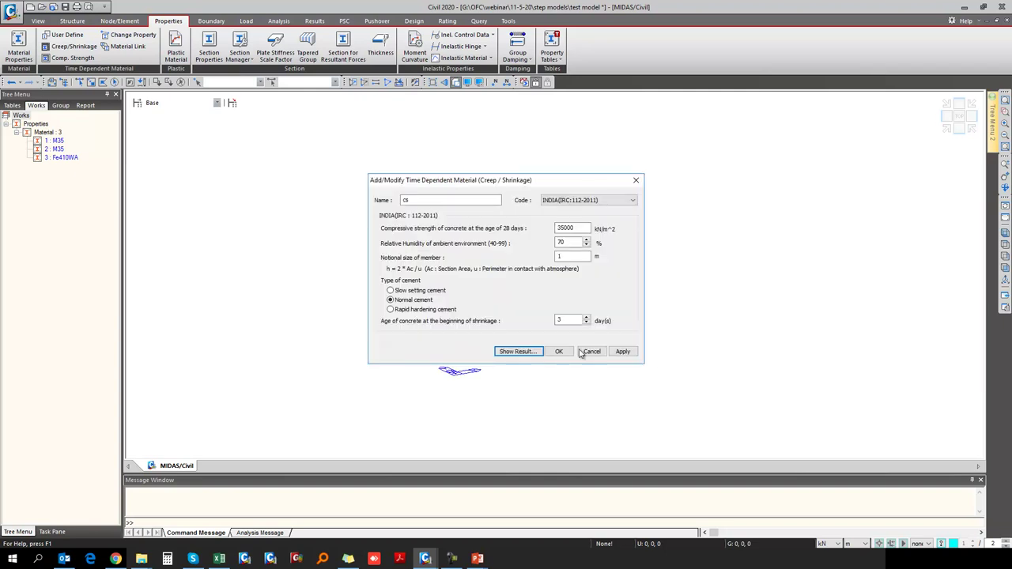
left_click(558, 351)
left_click(583, 321)
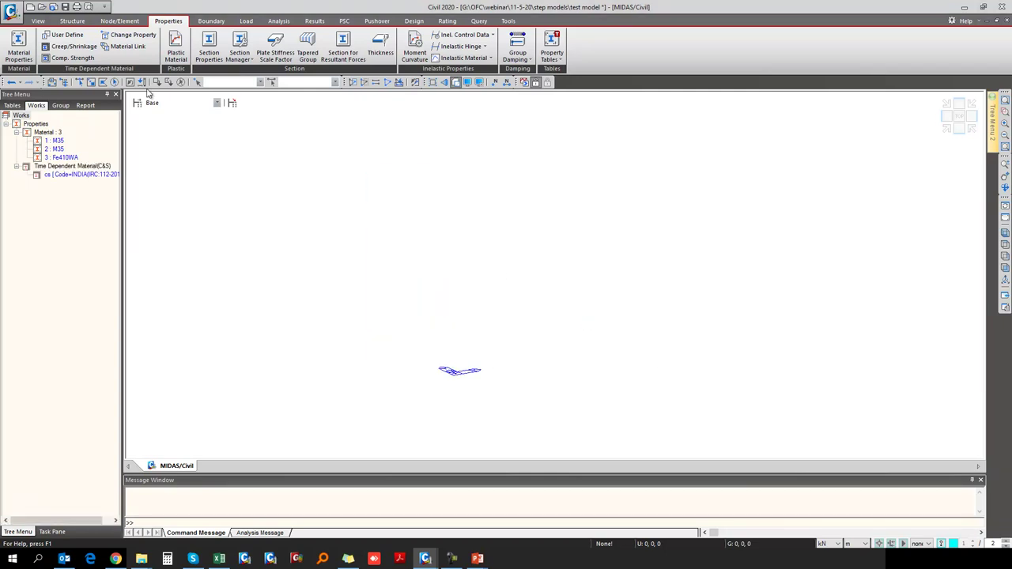
Add a time-dependent compressive strength material named cs with code INDIA(IRC:112-2011).
left_click(79, 60)
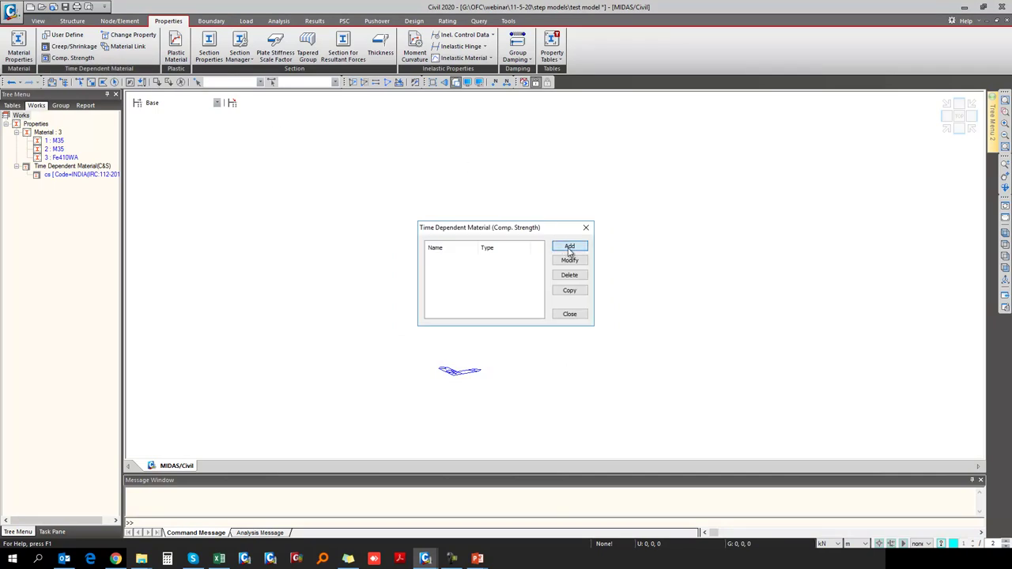
left_click(570, 247)
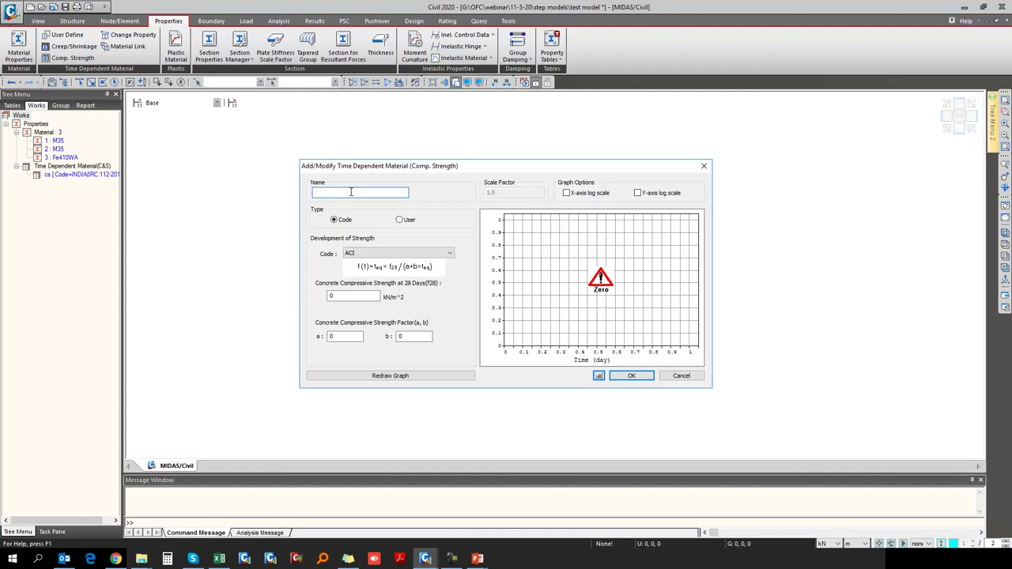
type("cs")
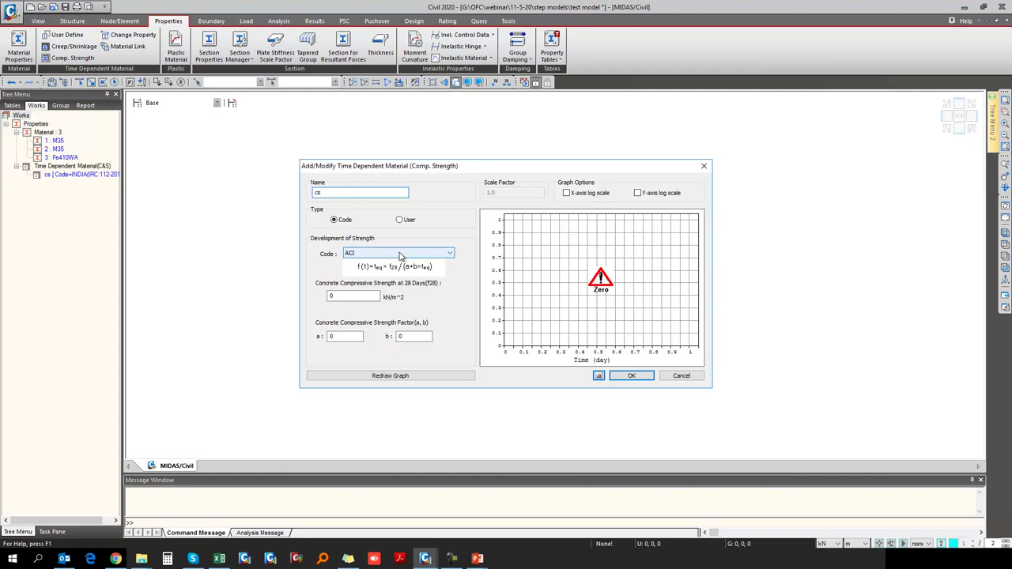
left_click(399, 253)
left_click(391, 338)
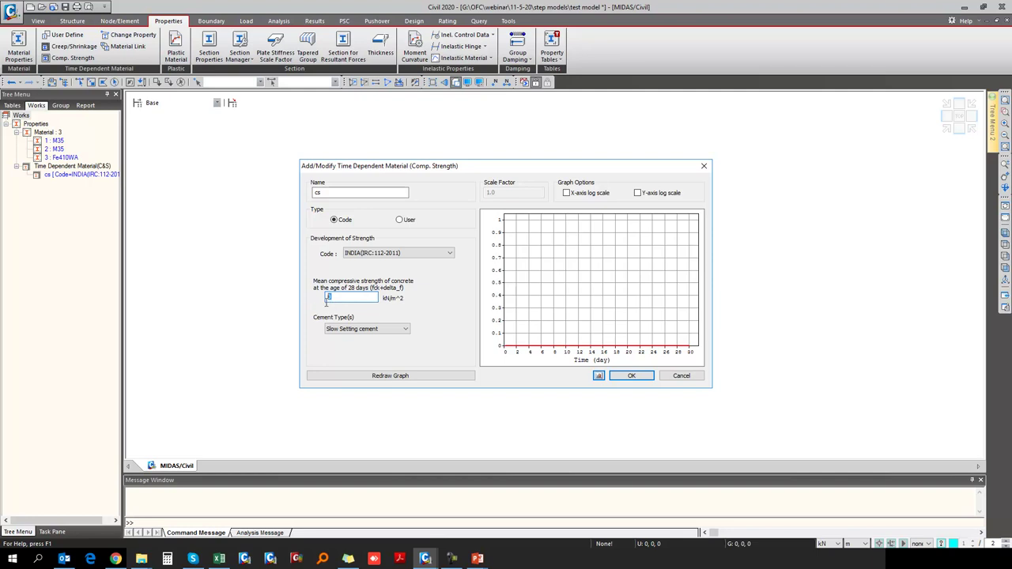
Set the mean 28-day compressive strength to 45000 kN/m^2 with Normal cement, redraw the strength curve and save the definition.
double_click(329, 296)
left_click(364, 329)
left_click(361, 342)
left_click(402, 377)
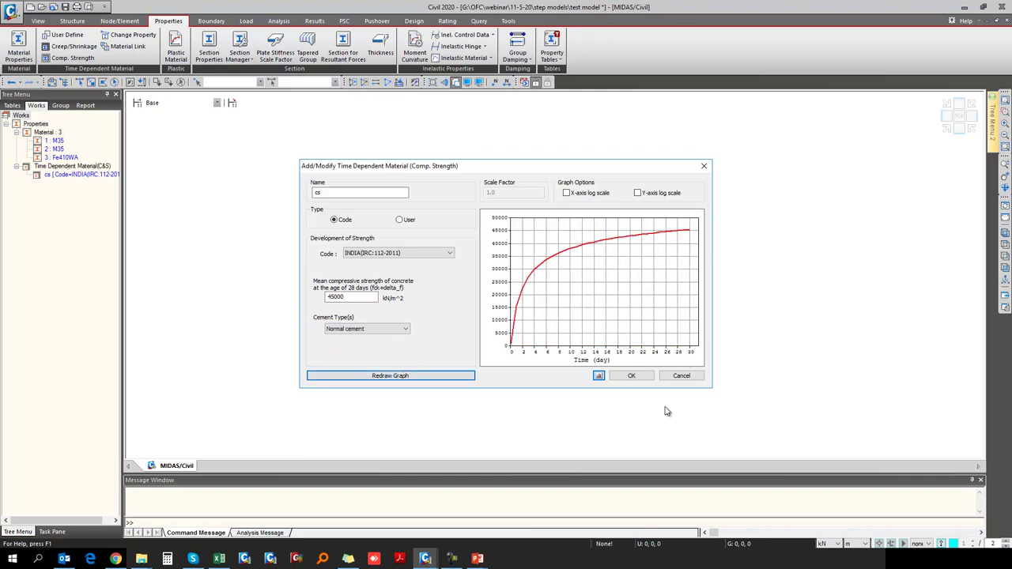
left_click(631, 375)
left_click(570, 318)
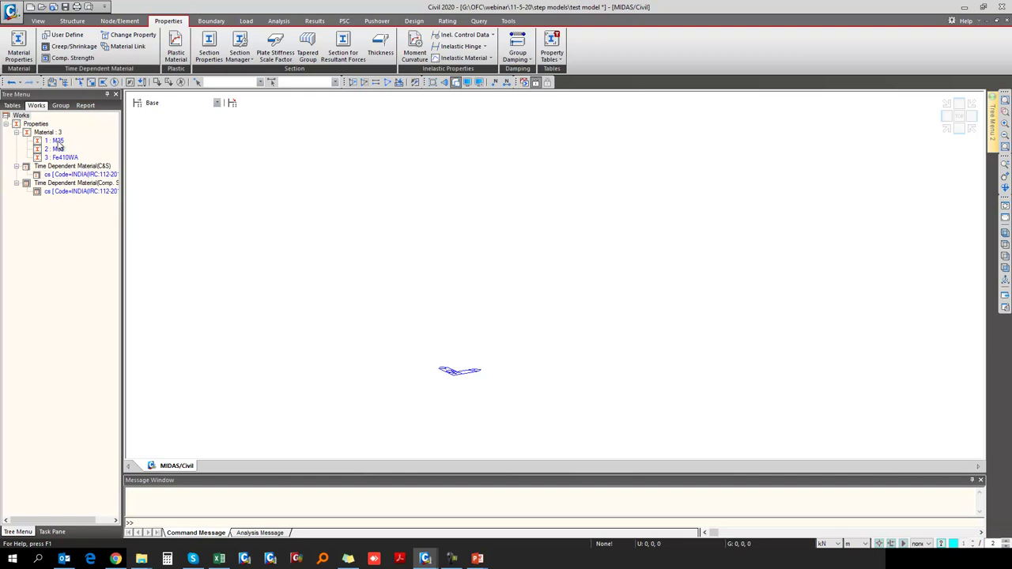
Link the cs creep/shrinkage and cs compressive strength properties to concrete material 2 (M35).
left_click(123, 46)
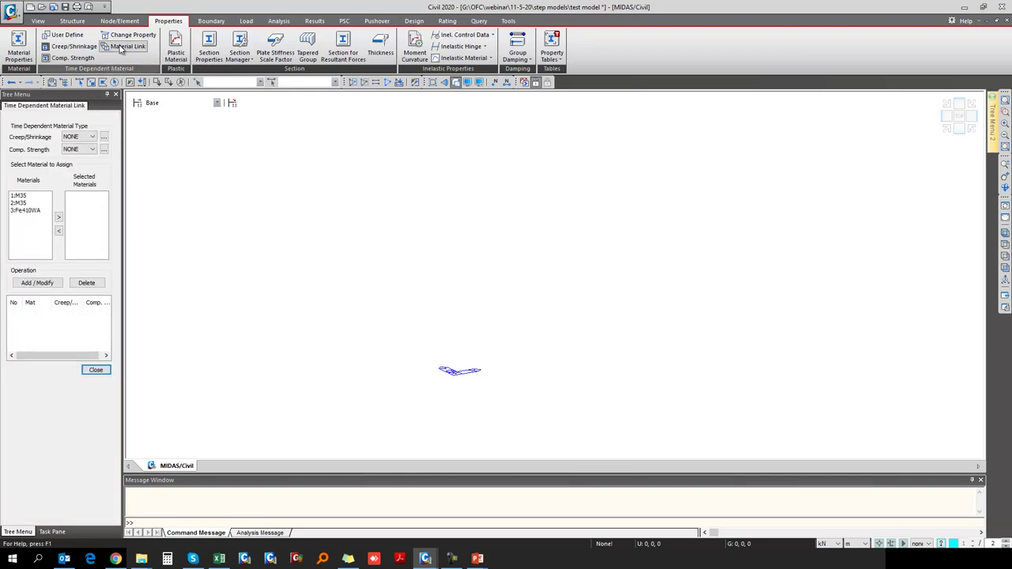
left_click(79, 137)
left_click(75, 153)
left_click(79, 150)
left_click(71, 165)
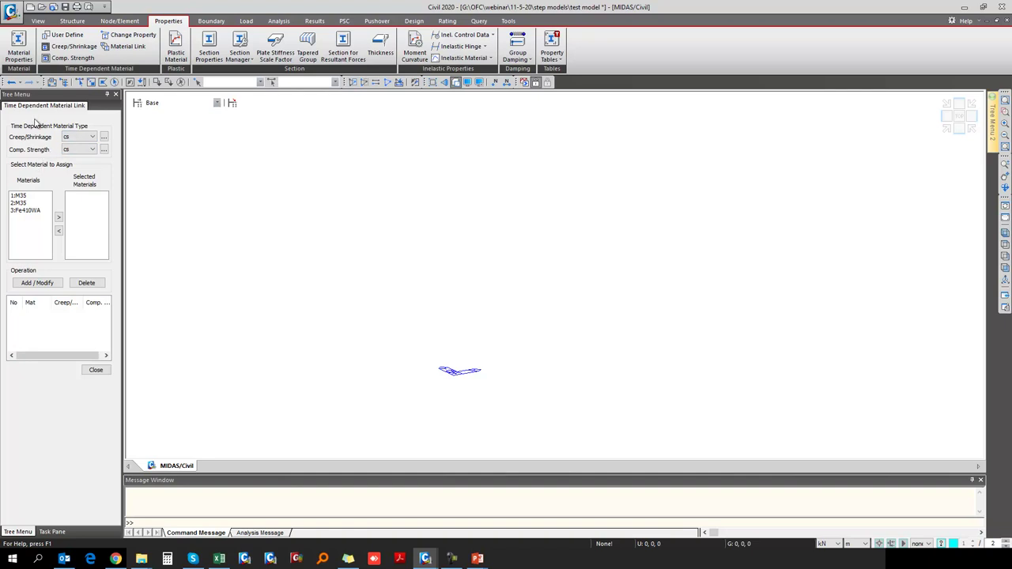
double_click(18, 204)
left_click(44, 283)
left_click(93, 370)
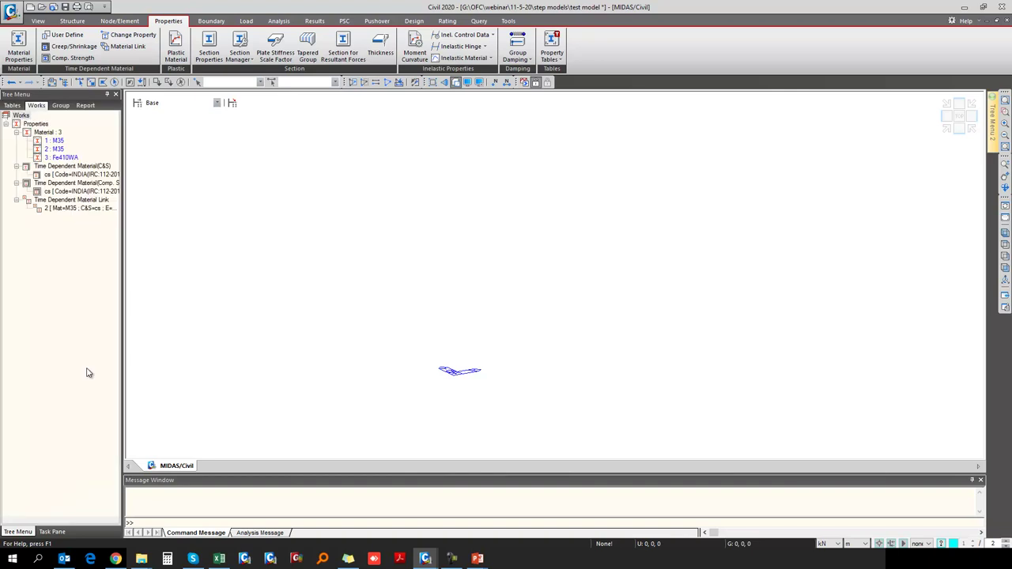
Rename material 1, the SRC material, as Girder.
right_click(60, 143)
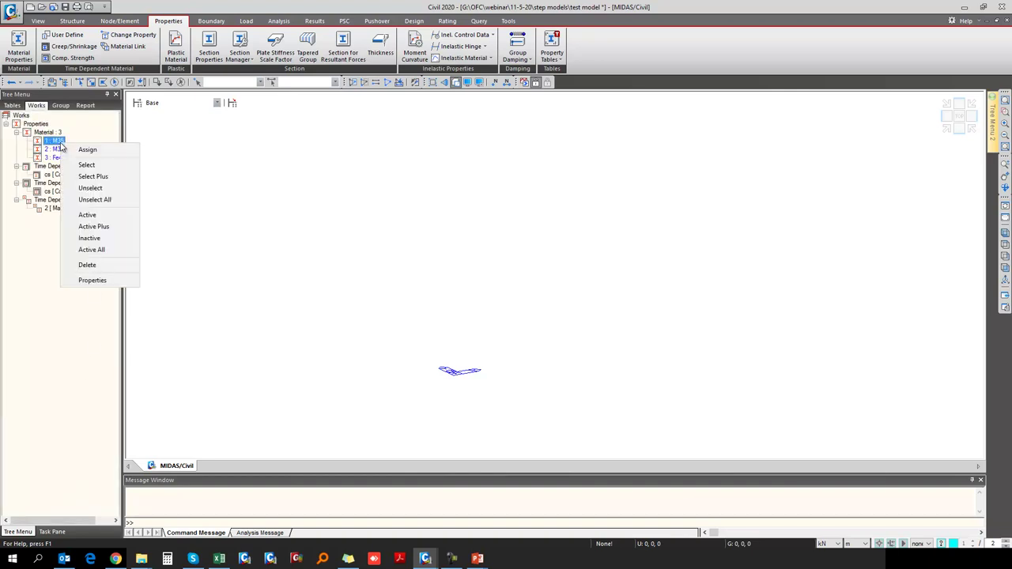
left_click(98, 282)
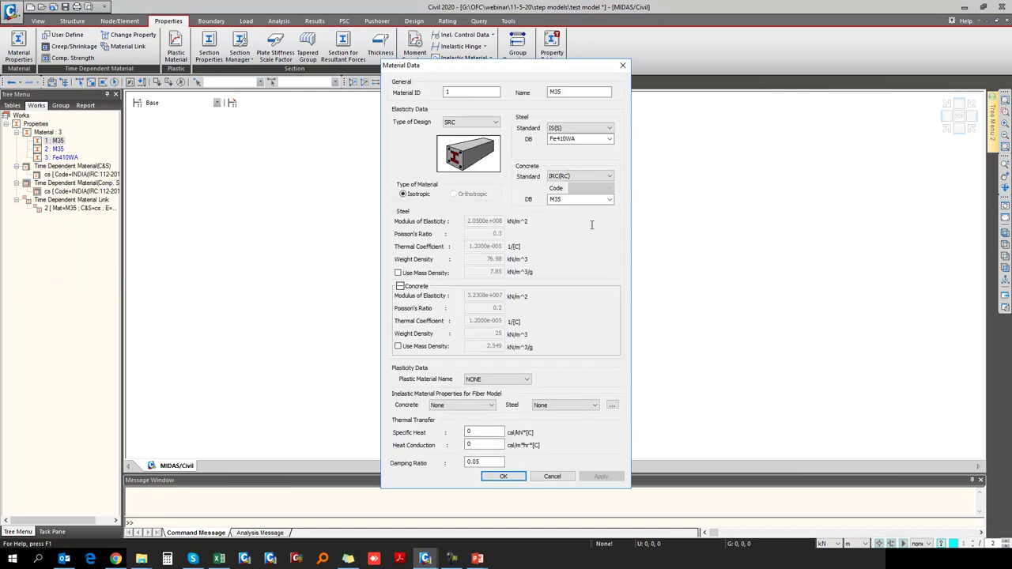
double_click(557, 92)
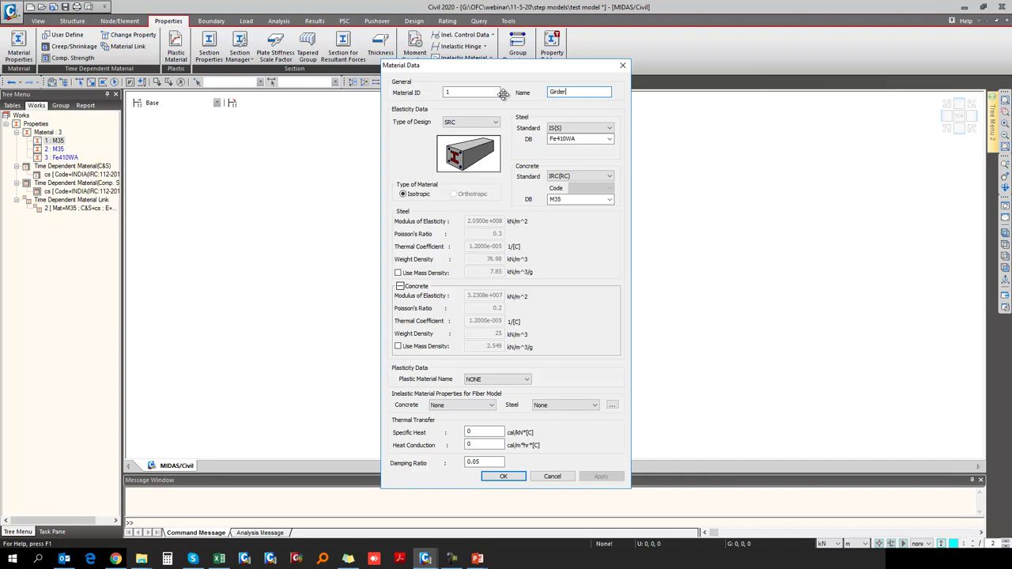
left_click(503, 476)
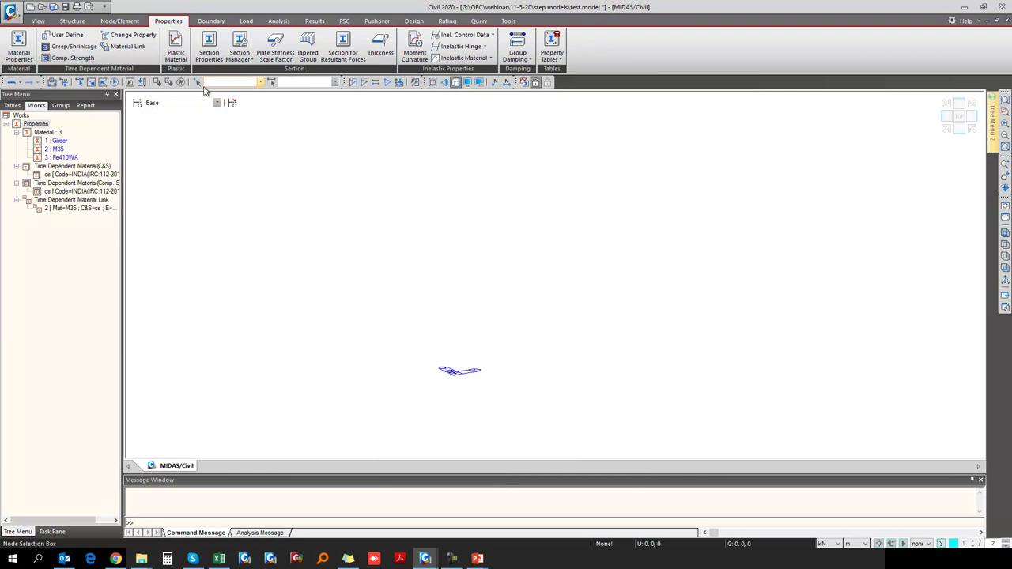
Look through the composite section types offered for a new section, and close the section definition without adding one.
left_click(210, 57)
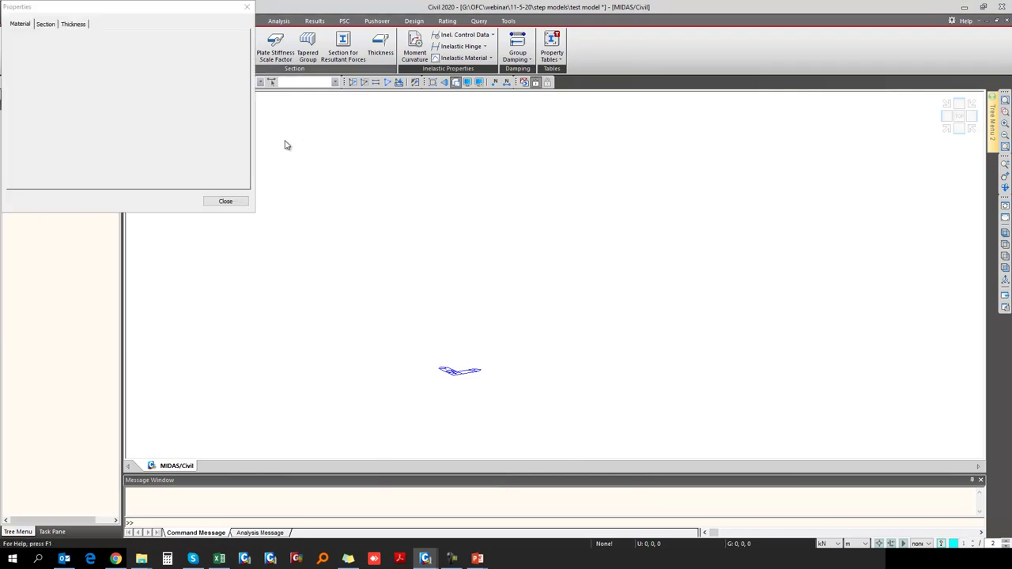
left_click_drag(366, 117, 368, 115)
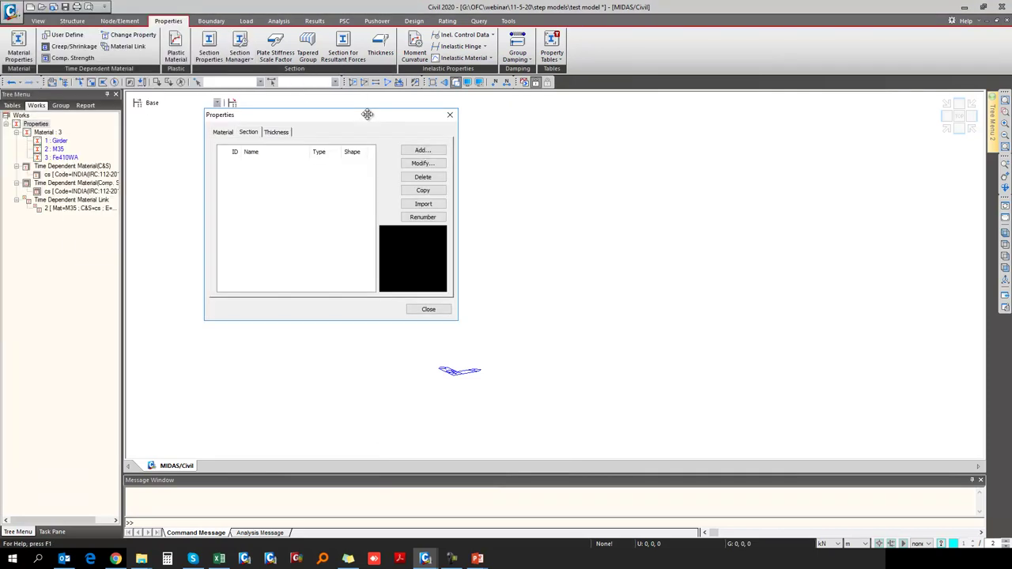
left_click(433, 153)
left_click_drag(621, 20, 648, 113)
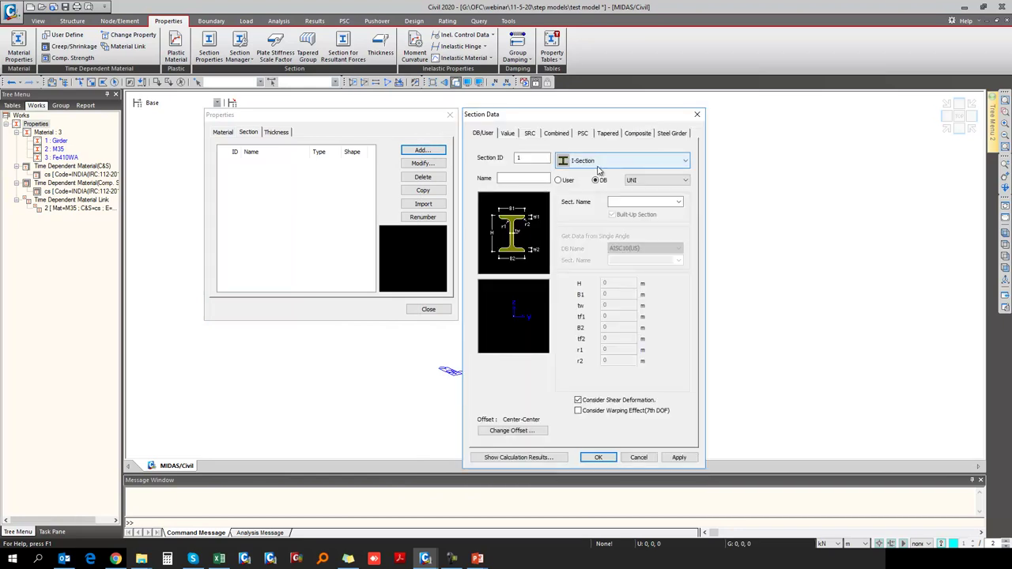
left_click(643, 135)
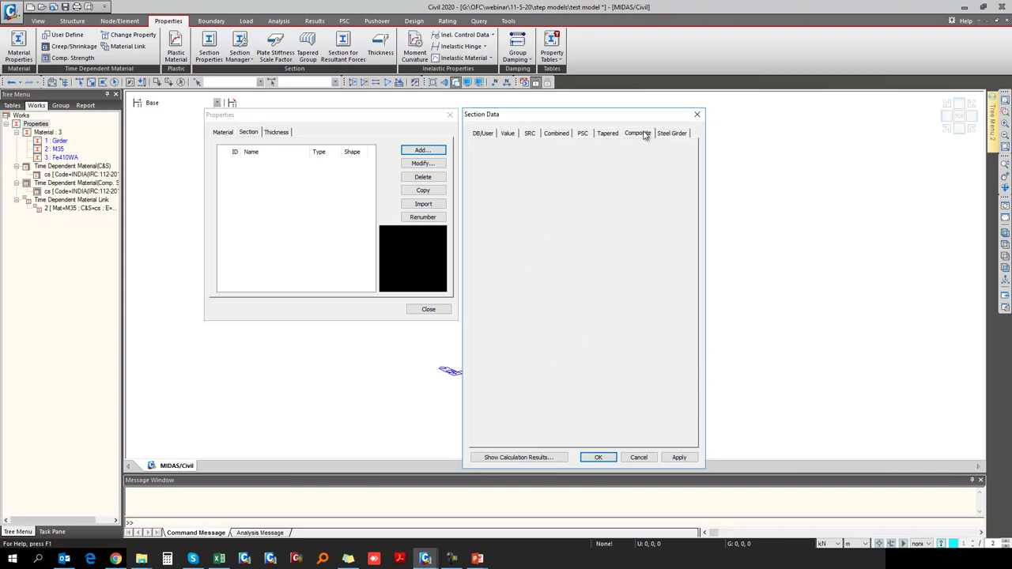
left_click(654, 180)
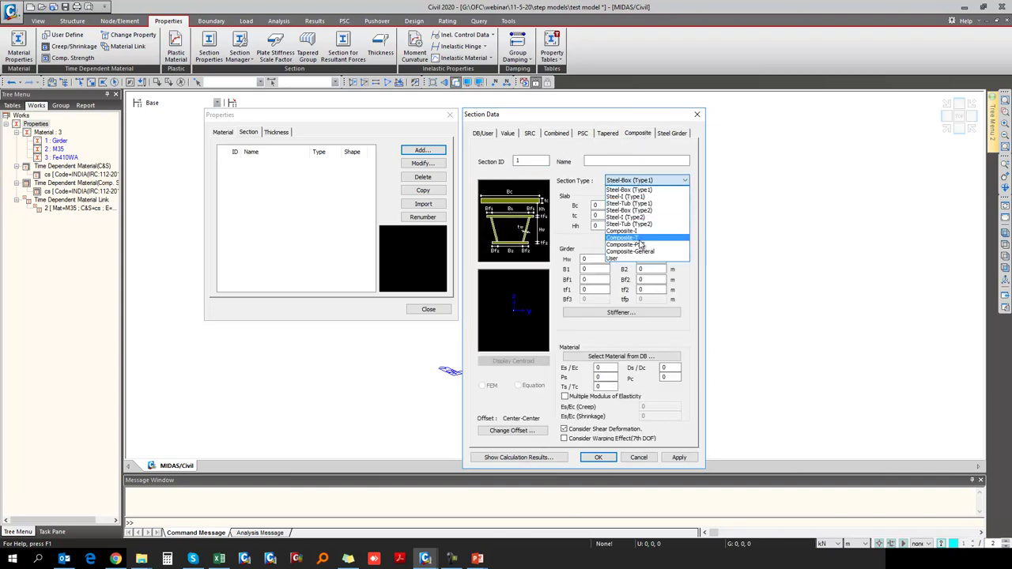
left_click(648, 190)
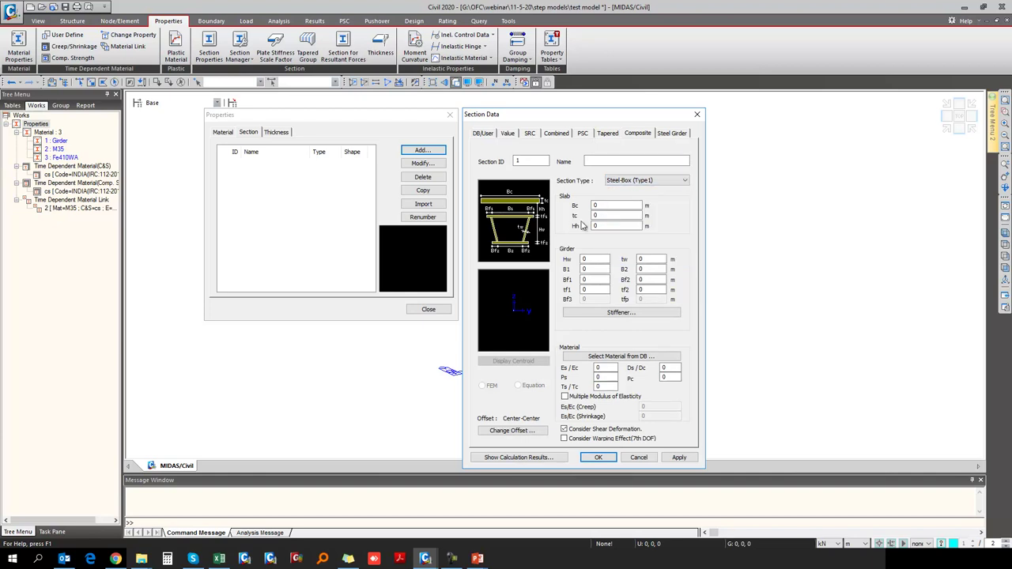
left_click(646, 183)
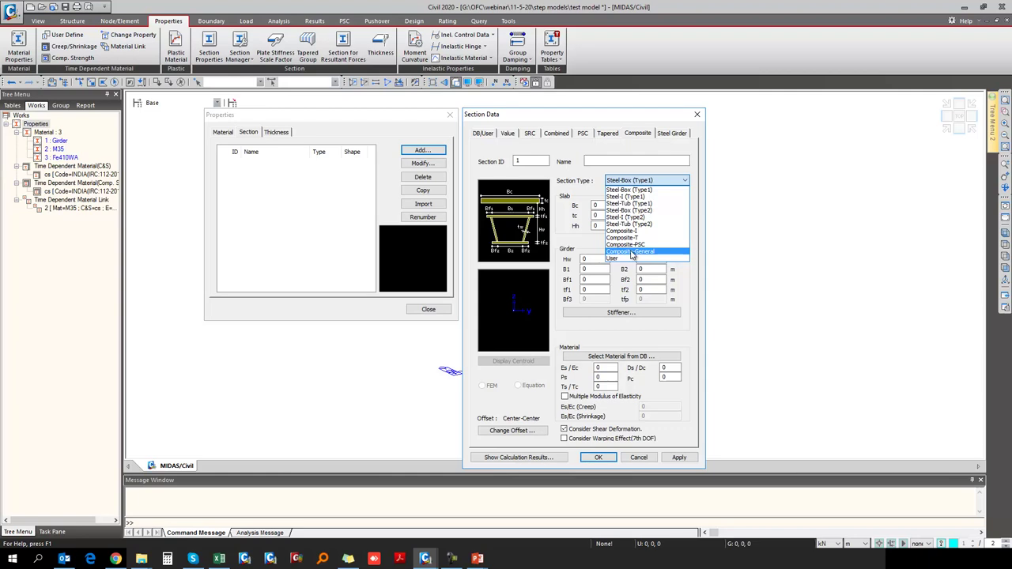
left_click(678, 458)
left_click(639, 456)
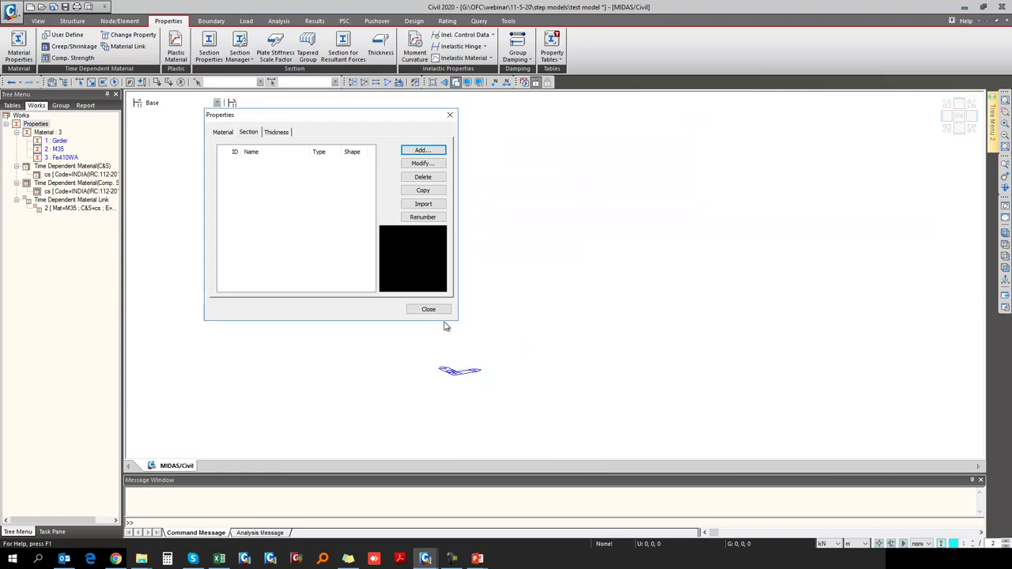
left_click(428, 309)
left_click(508, 21)
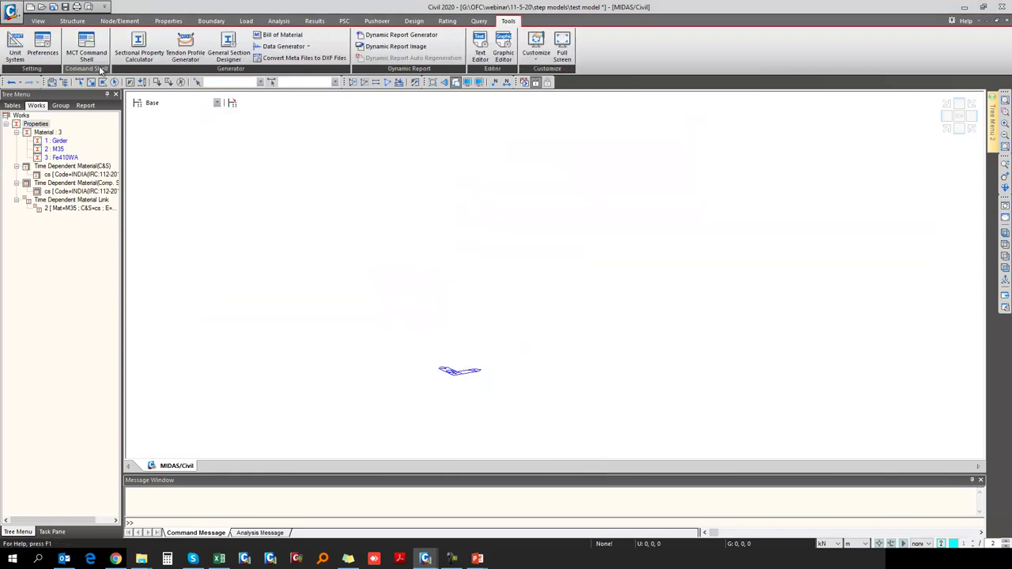
Start a new composite section of type Steel-I (Type1) and name it Girder.
left_click(169, 20)
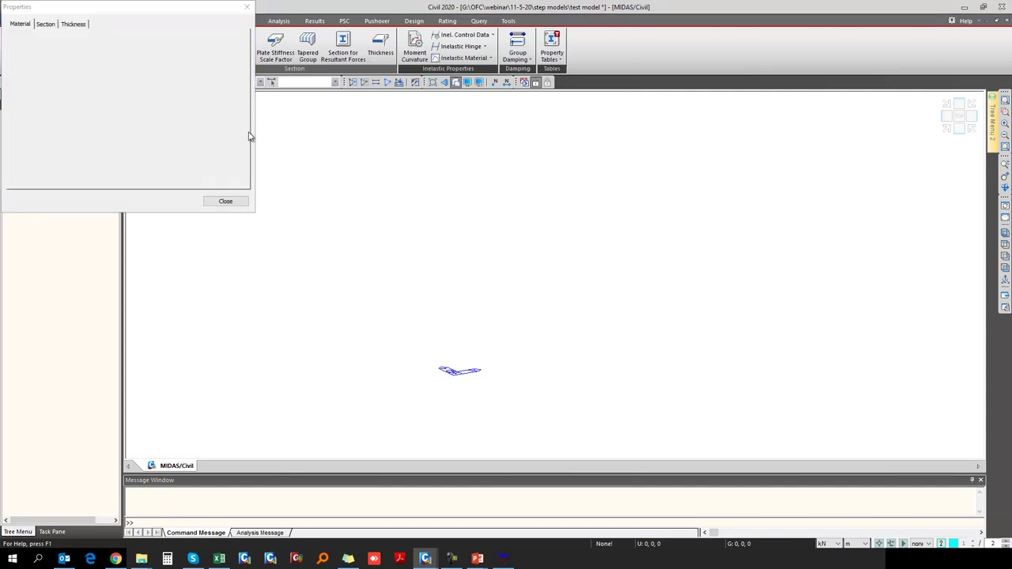
left_click_drag(180, 10, 549, 113)
left_click(589, 147)
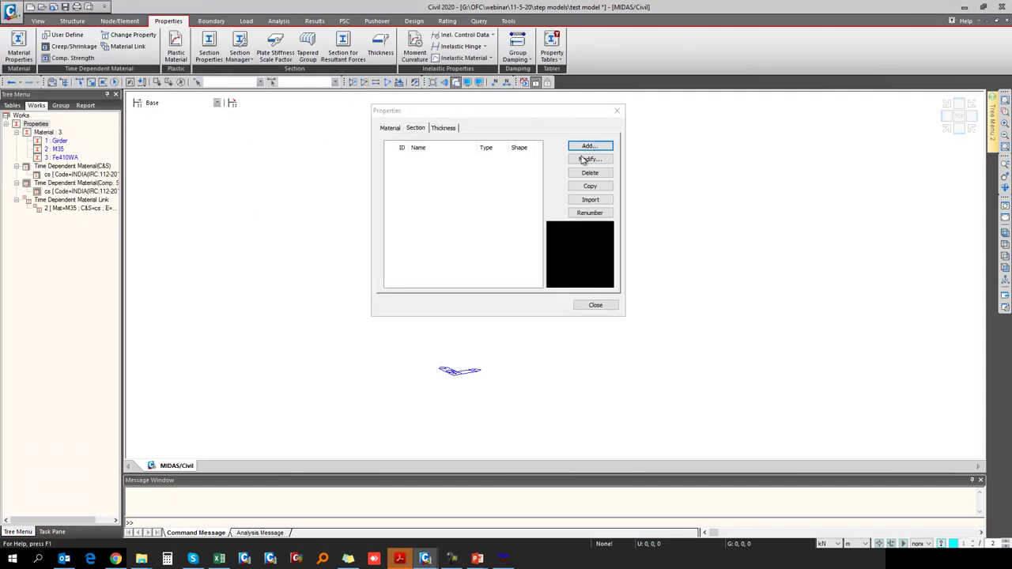
left_click(824, 175)
left_click(834, 190)
left_click(814, 155)
type("Girder")
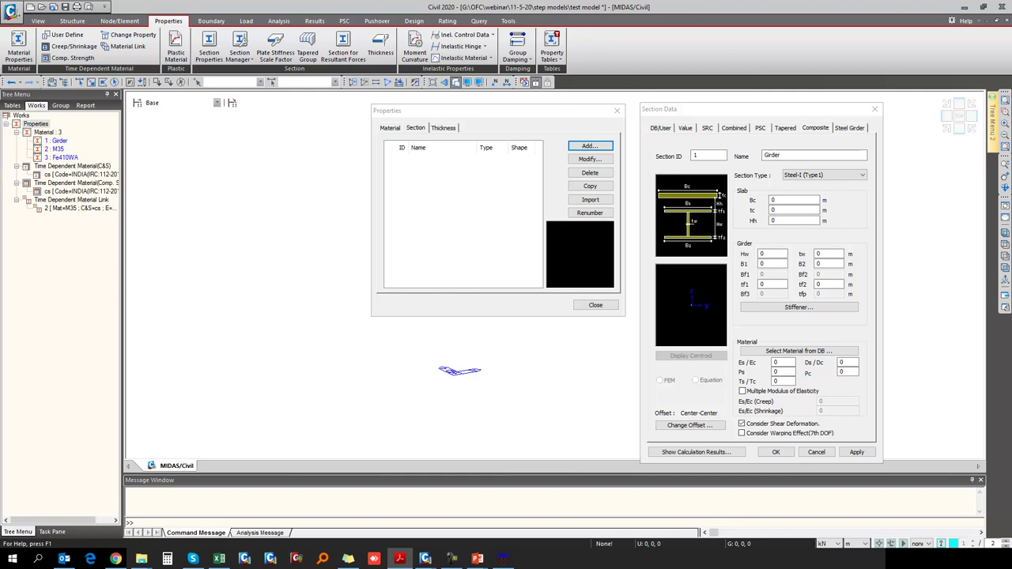
Set the Girder section's slab dimensions to Bc 2.5 m, tc 0.22 m and Hh 0.1 m.
left_click(783, 200)
type("2.5")
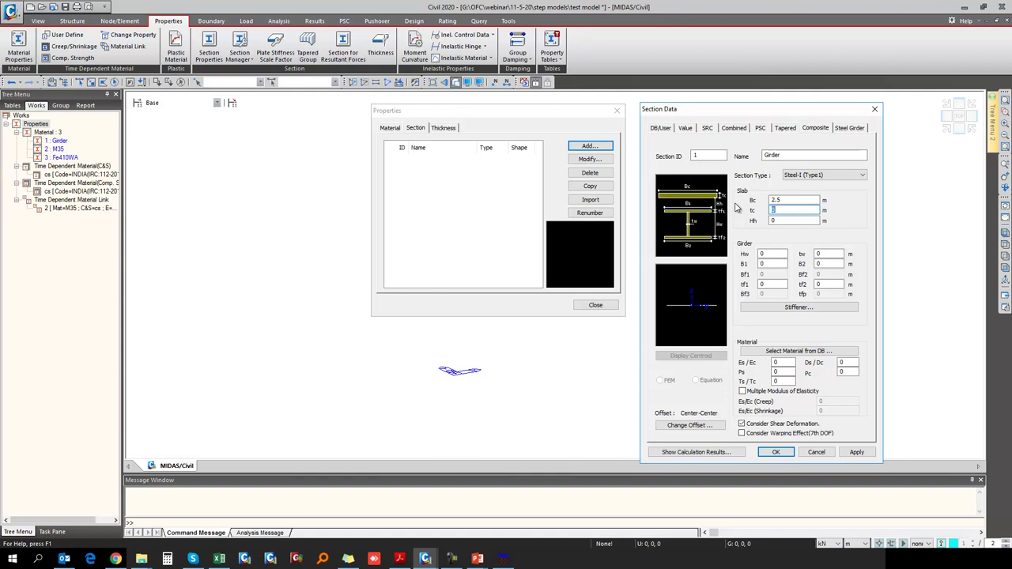
type("0.22")
key("Tab")
type("0.1")
key("Tab")
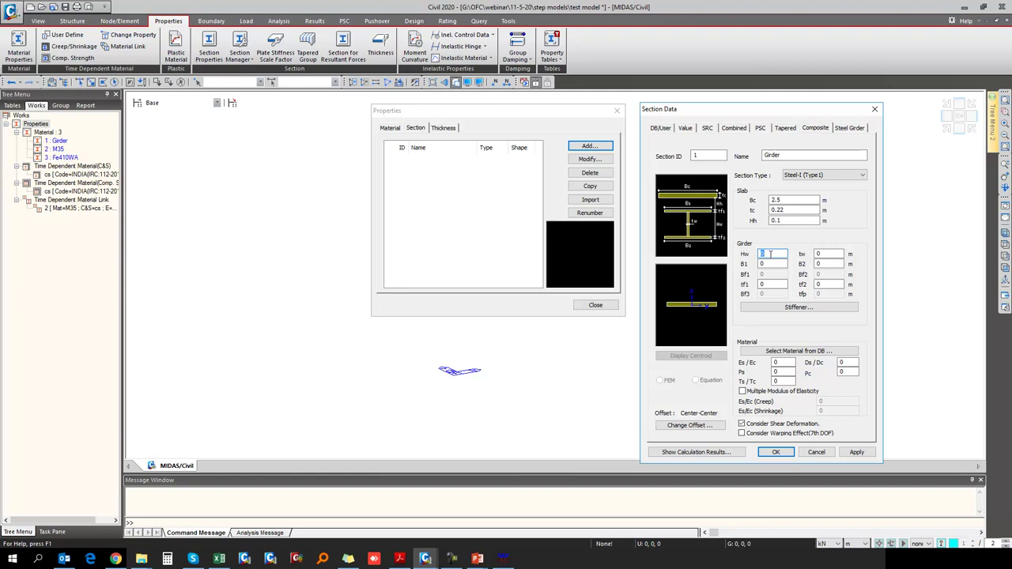
Set the steel girder dimensions to Hw 2.045, B1 0.4, tf1 0.025, tw 0.012, B2 0.85 and tf2 0.025 m.
type("2.075")
key("Tab")
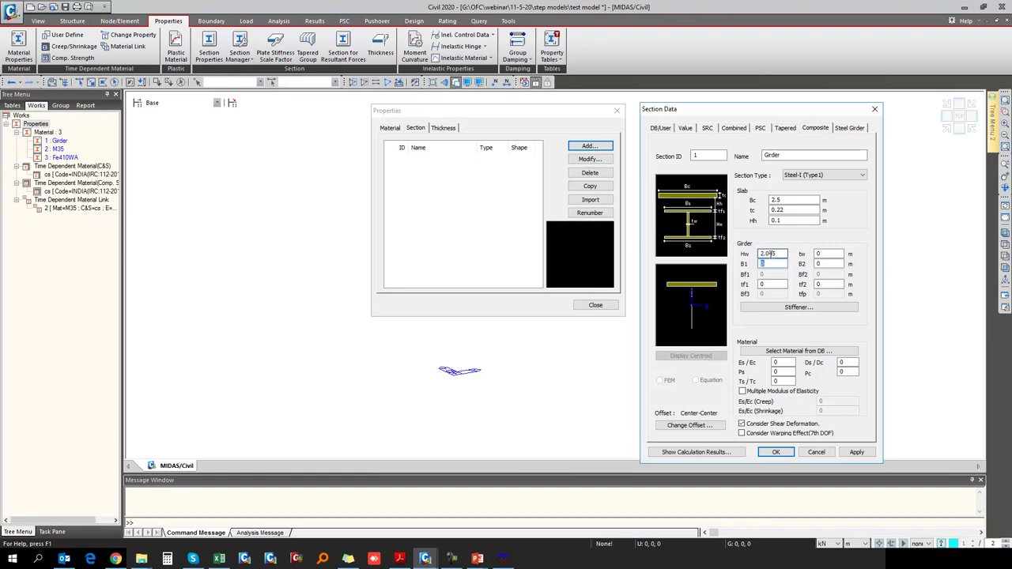
type("0.4")
key("Tab")
type("0.025")
key("Tab")
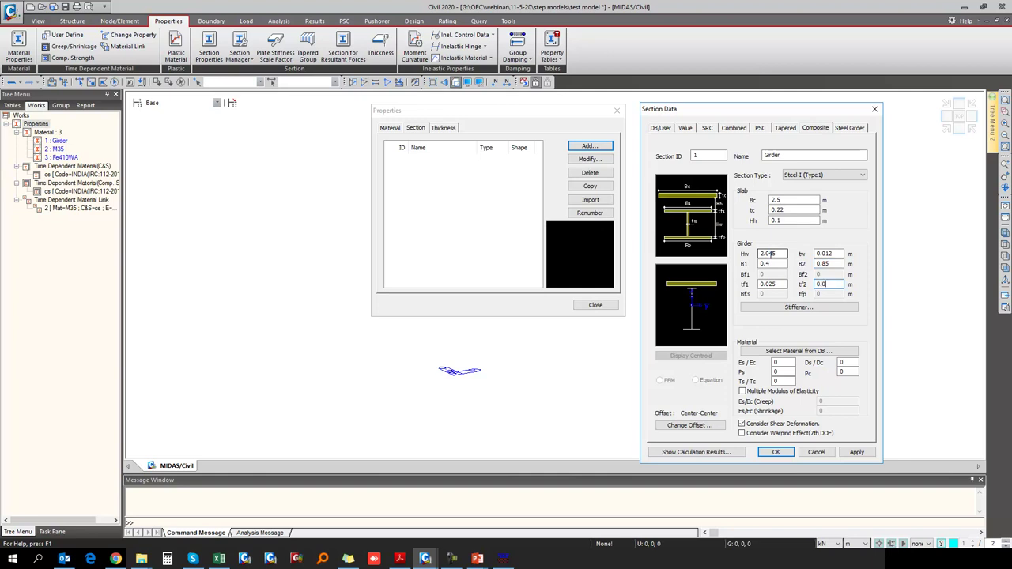
key("Tab")
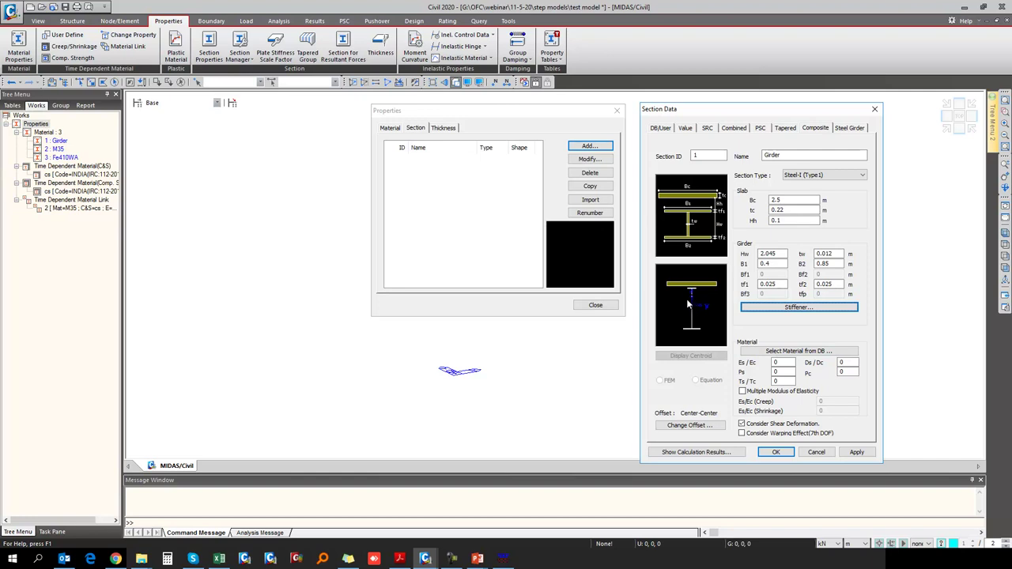
Choose grade M35 from the IRC(RC) database as the Girder section's concrete material.
left_click(798, 353)
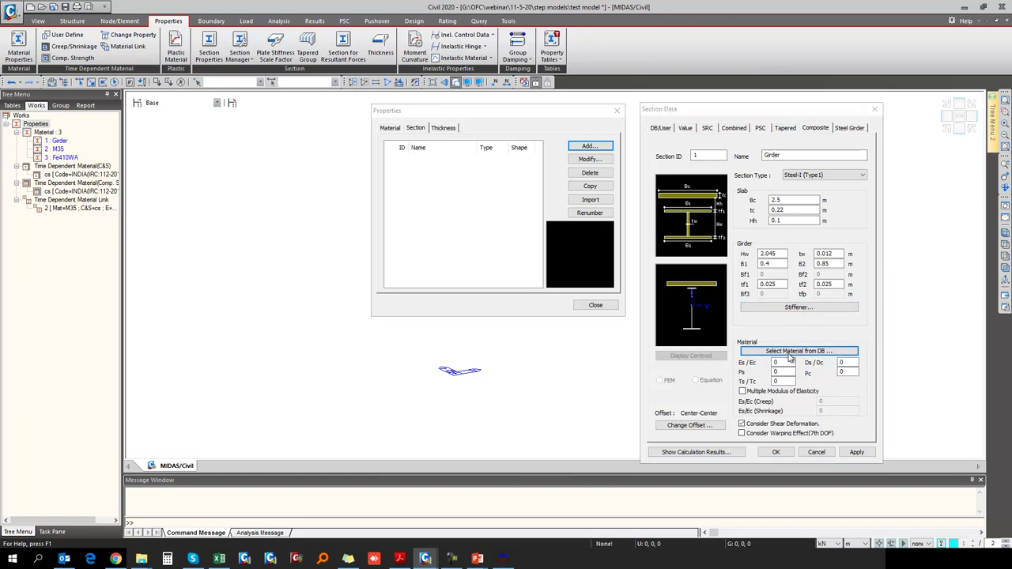
left_click_drag(789, 357, 919, 329)
left_click(935, 358)
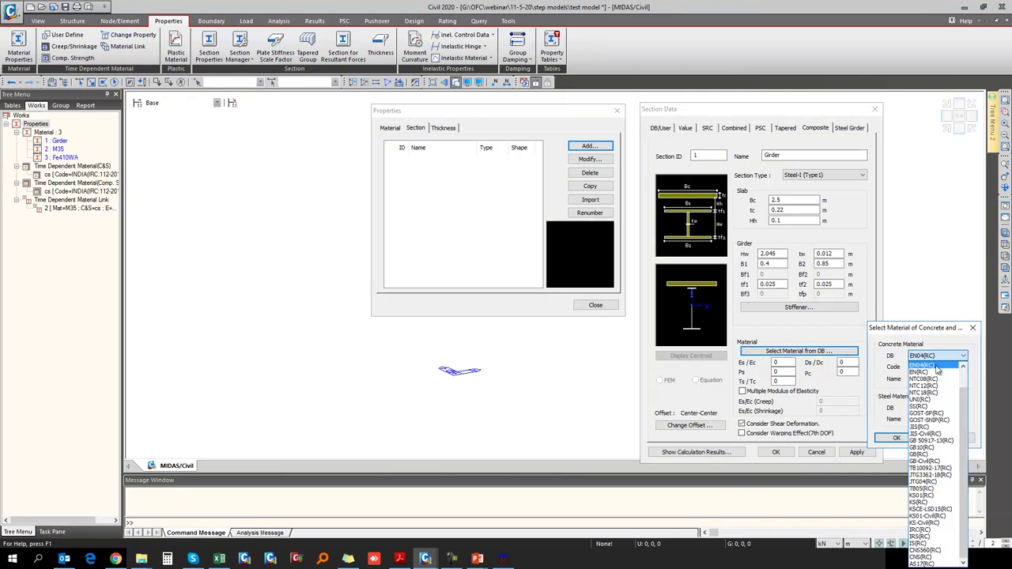
left_click(929, 529)
left_click(936, 380)
left_click(931, 411)
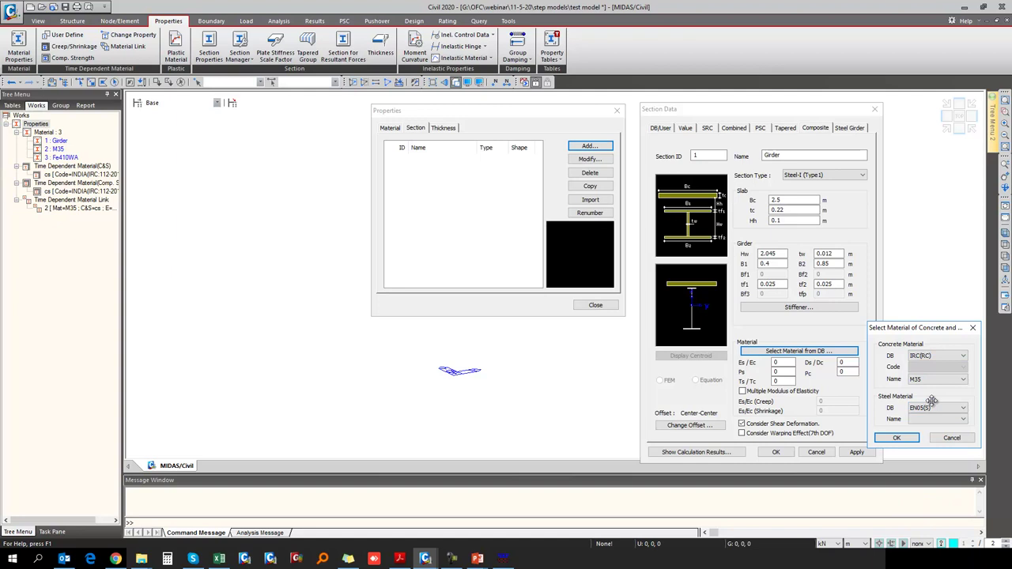
Choose grade Fe410WA from the IS(S) database as the Girder section's steel material.
left_click(937, 407)
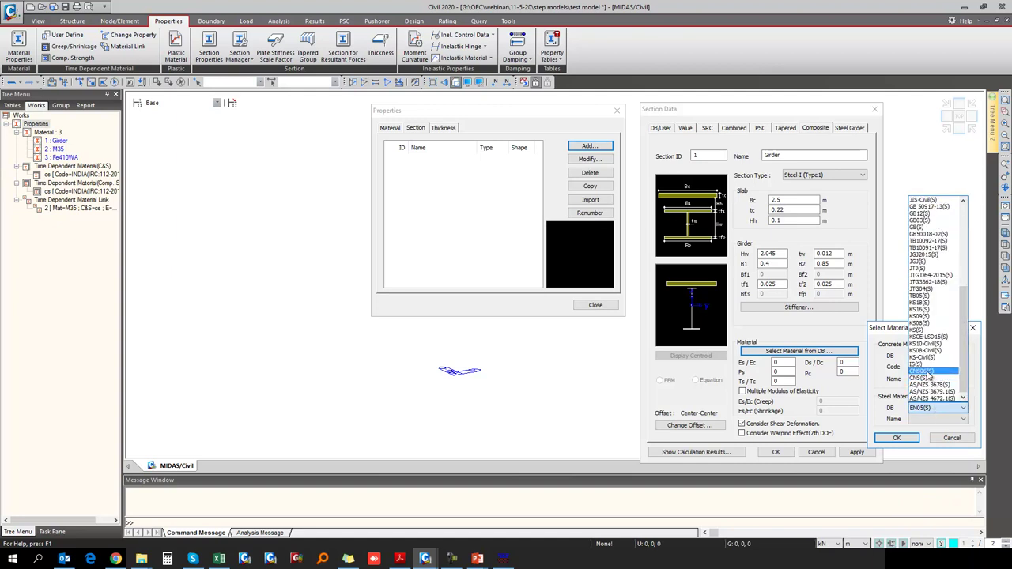
left_click(932, 369)
left_click(939, 419)
left_click(941, 421)
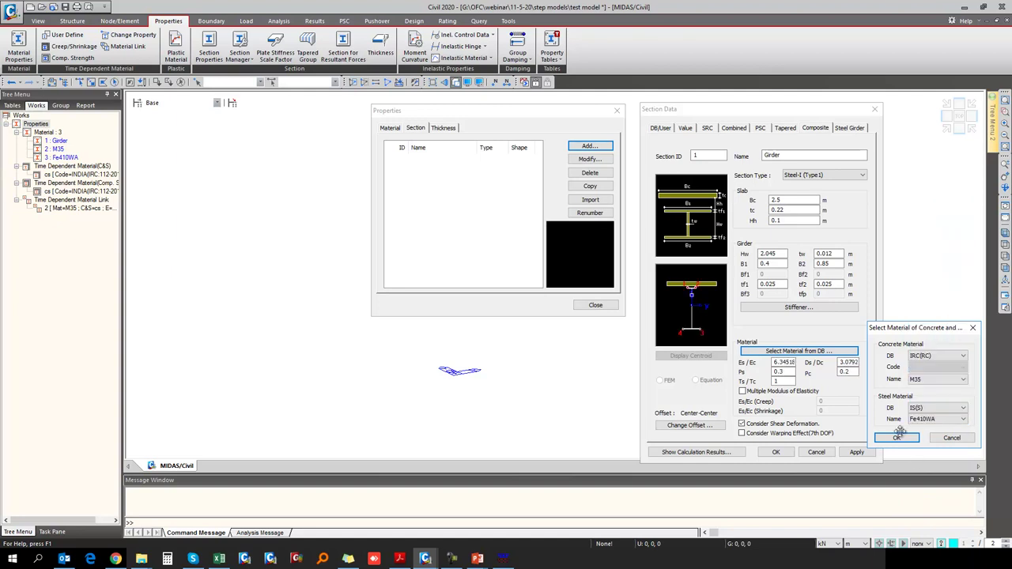
Apply the selected concrete and steel materials to the Girder section and inspect its Es/Ec, Ds/Dc and Ts/Tc ratios.
left_click(896, 438)
double_click(776, 361)
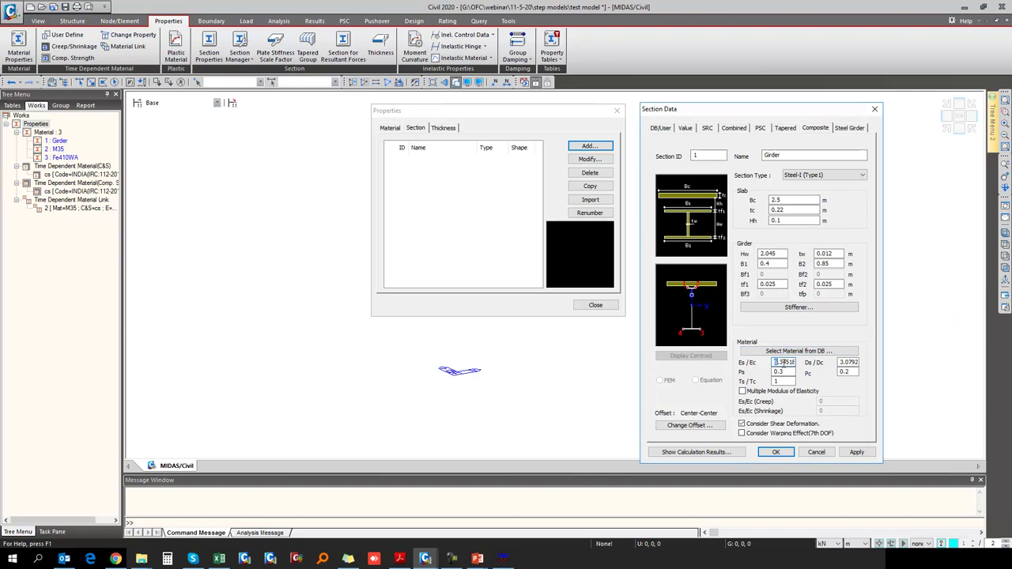
double_click(846, 362)
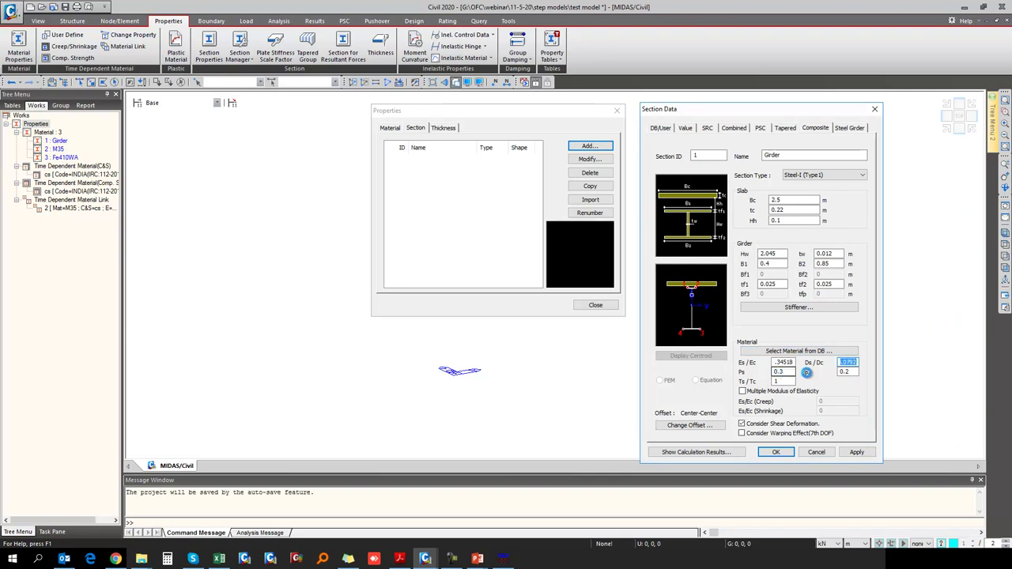
double_click(785, 381)
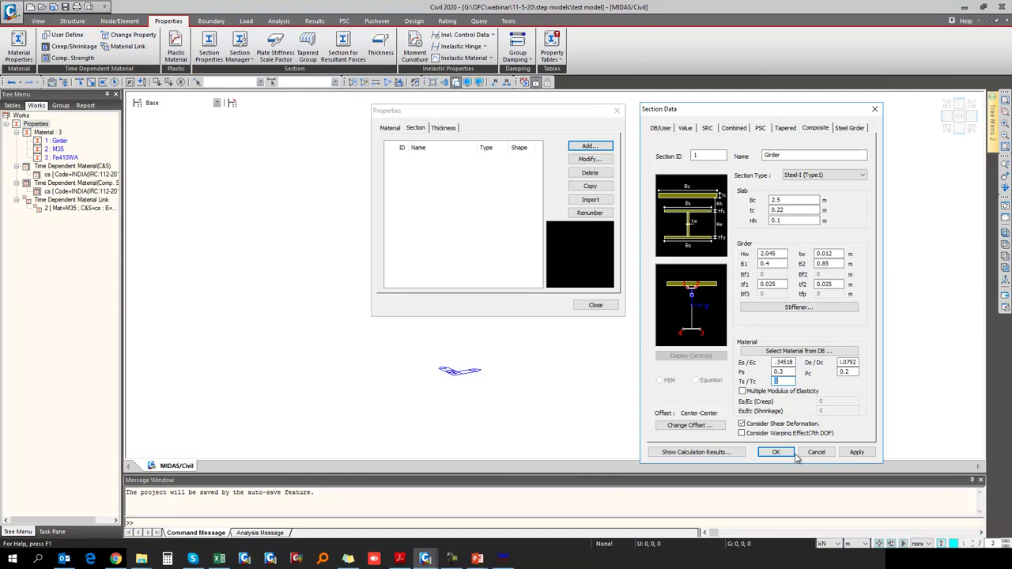
Enable Multiple Modulus of Elasticity to examine the creep and shrinkage Es/Ec fields and disable it again.
left_click(743, 392)
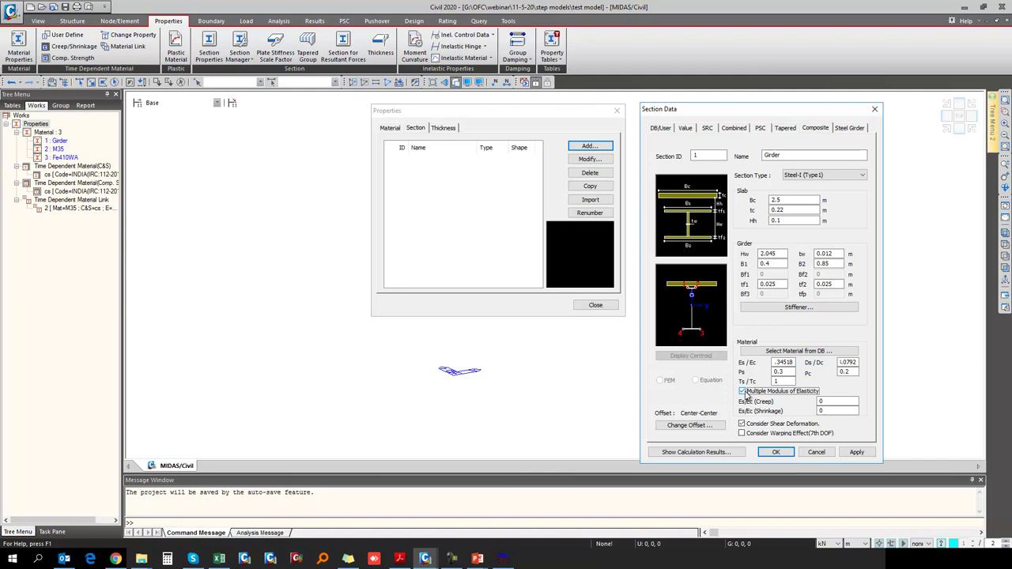
double_click(826, 401)
left_click(781, 361)
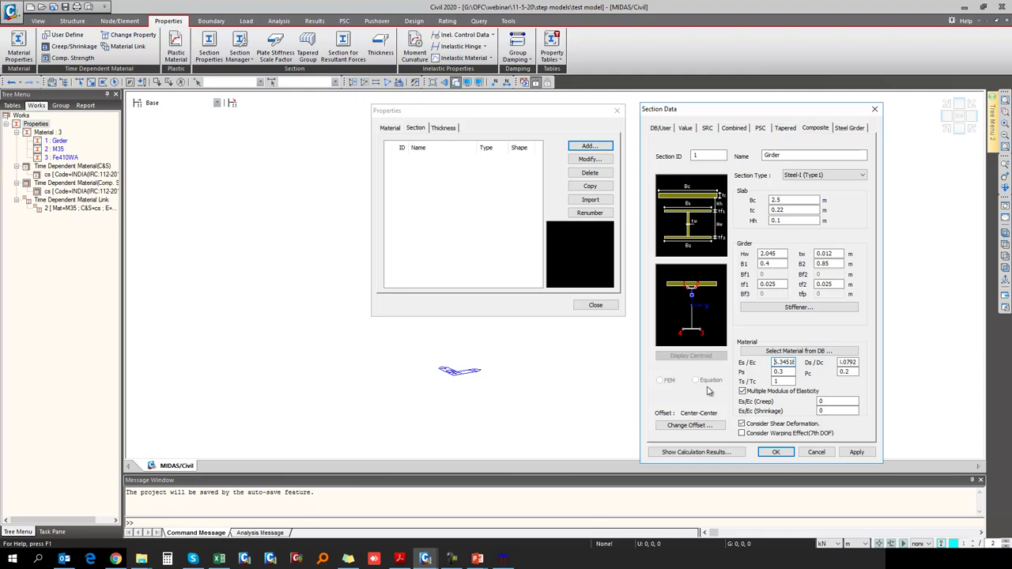
left_click(826, 402)
left_click(760, 390)
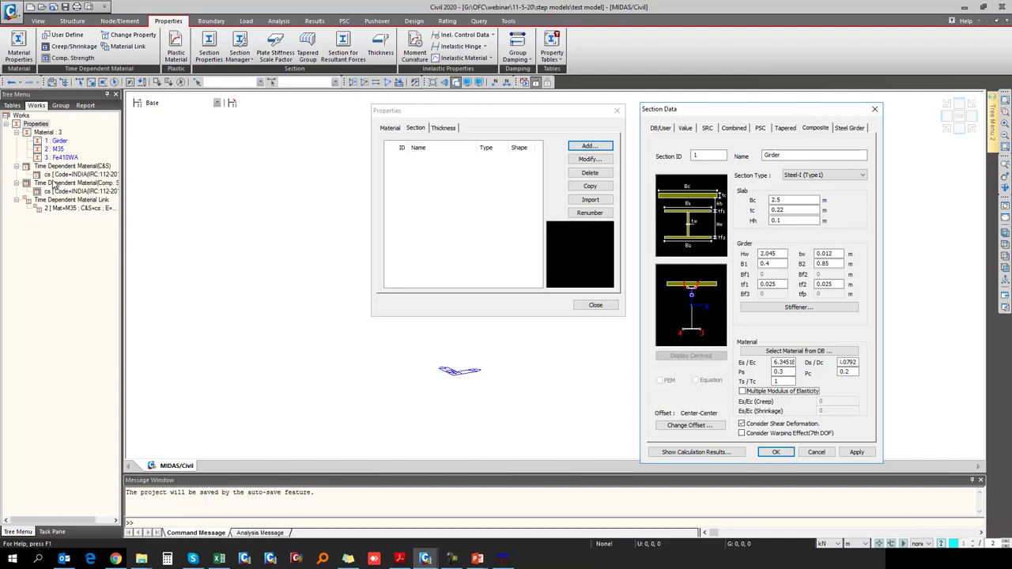
Open the Girder section's offset settings and display the Center-Center offset point in the section preview.
left_click(693, 425)
left_click(689, 263)
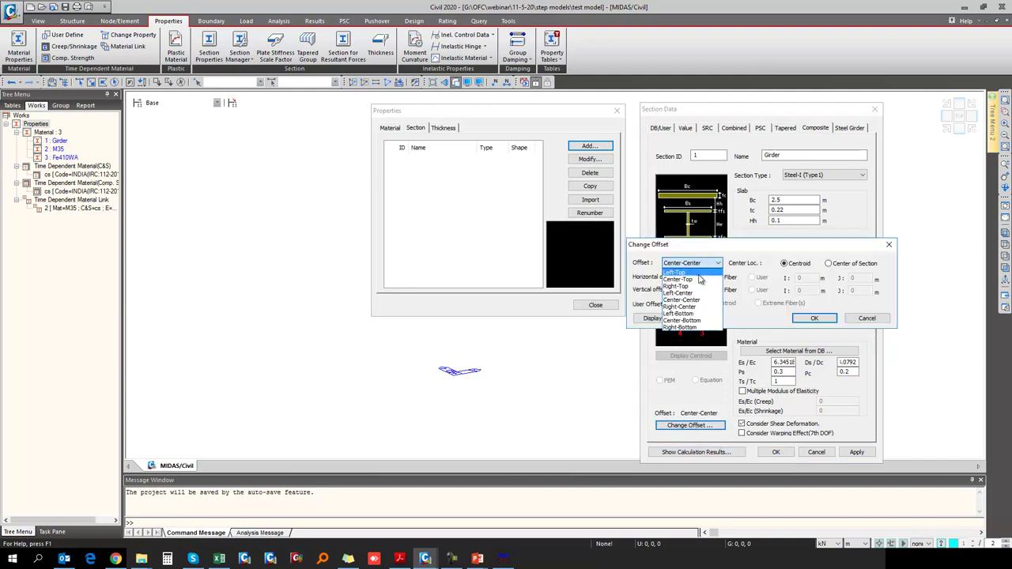
left_click(699, 281)
left_click_drag(734, 245, 393, 301)
left_click(348, 319)
left_click(341, 354)
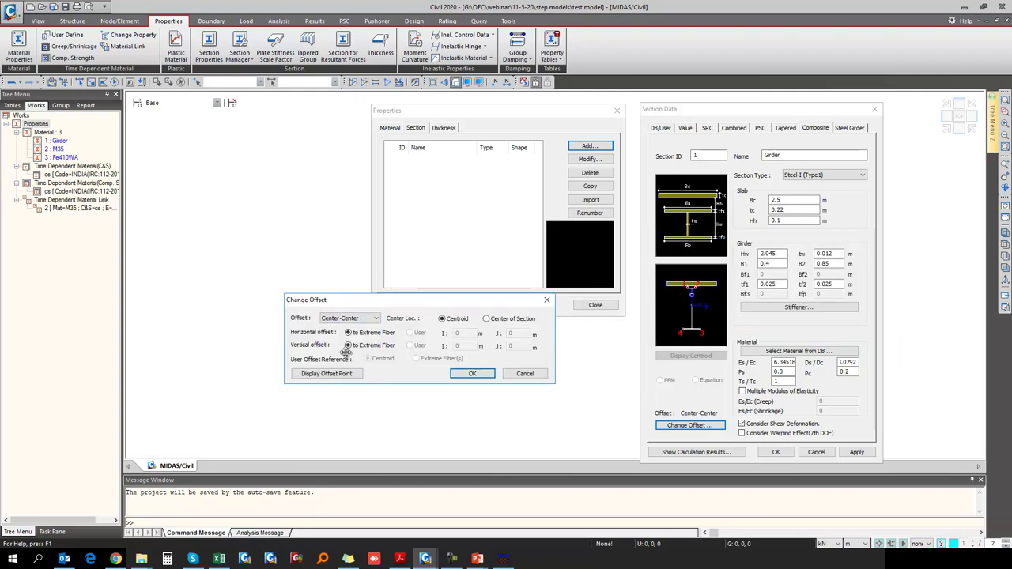
left_click(334, 376)
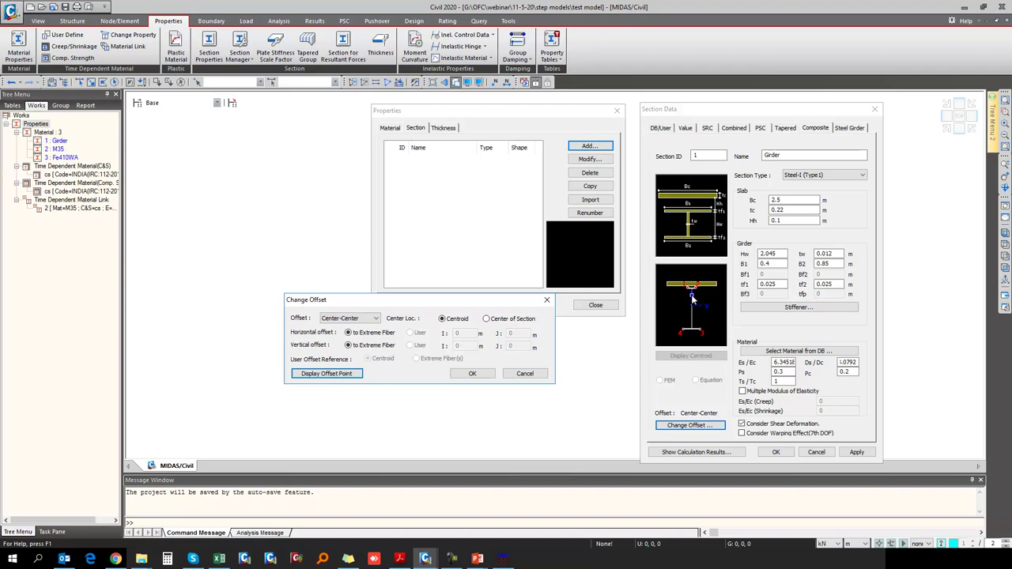
Set the Girder section's offset to Center-Top, display its offset point and add the section to the model.
left_click(357, 319)
left_click(349, 334)
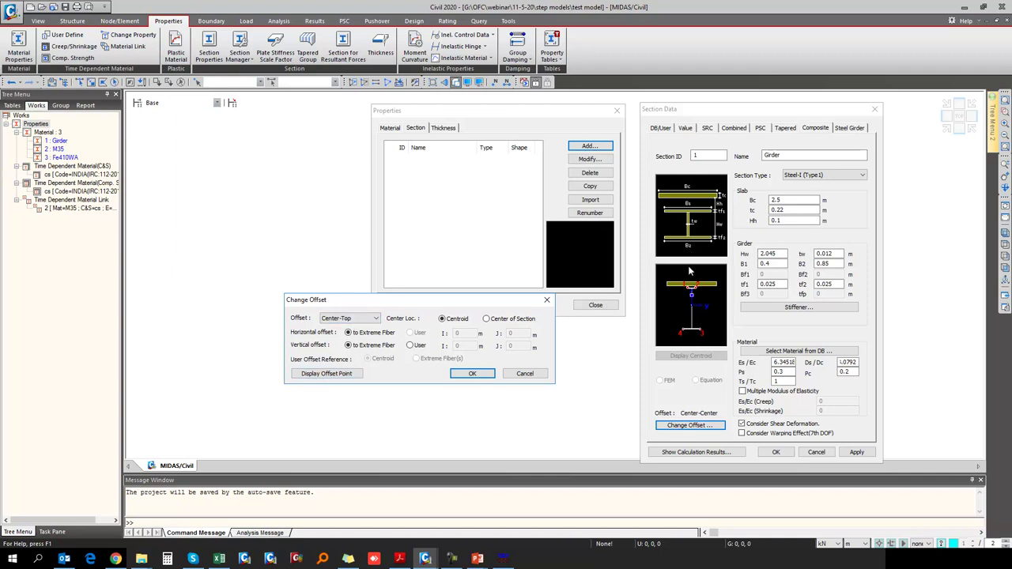
left_click(324, 375)
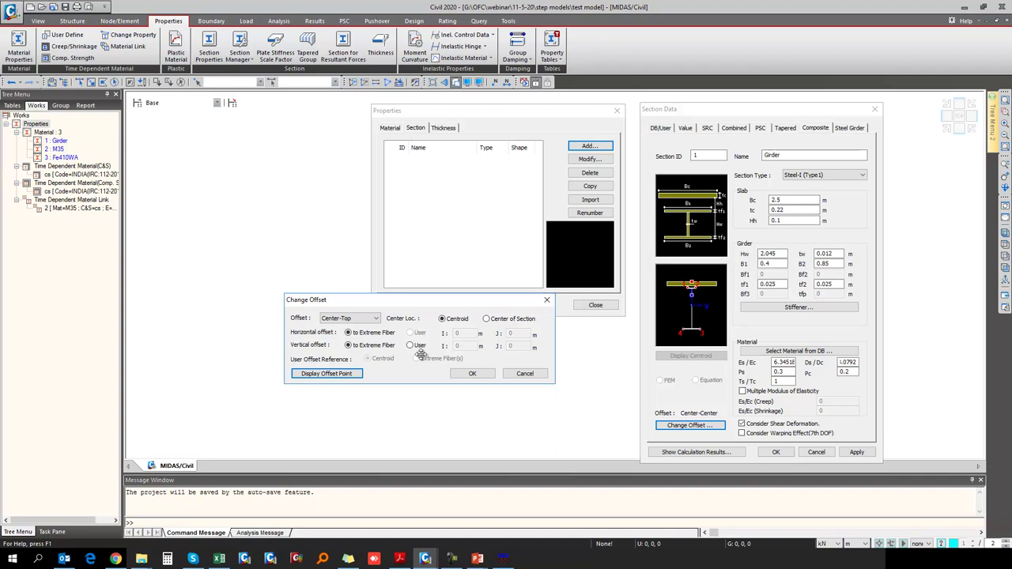
left_click(471, 374)
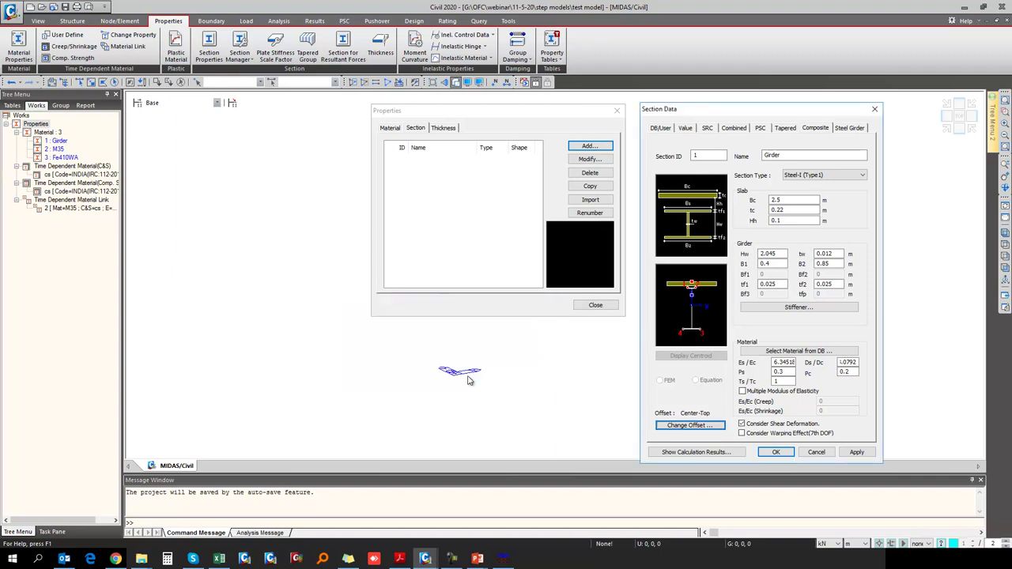
left_click(856, 452)
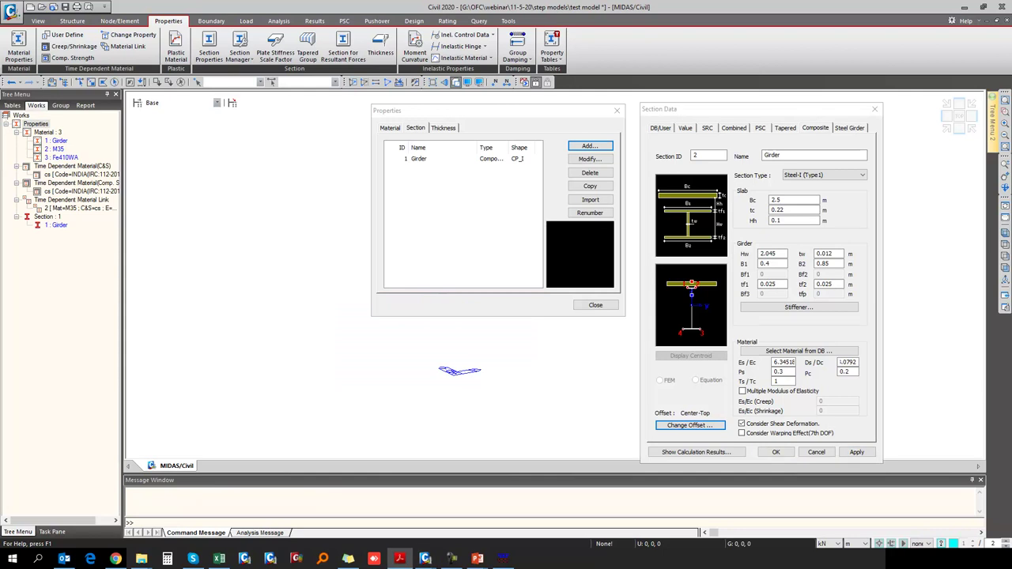
Set up section 2 as a database Angle shape from the IS database.
left_click(663, 128)
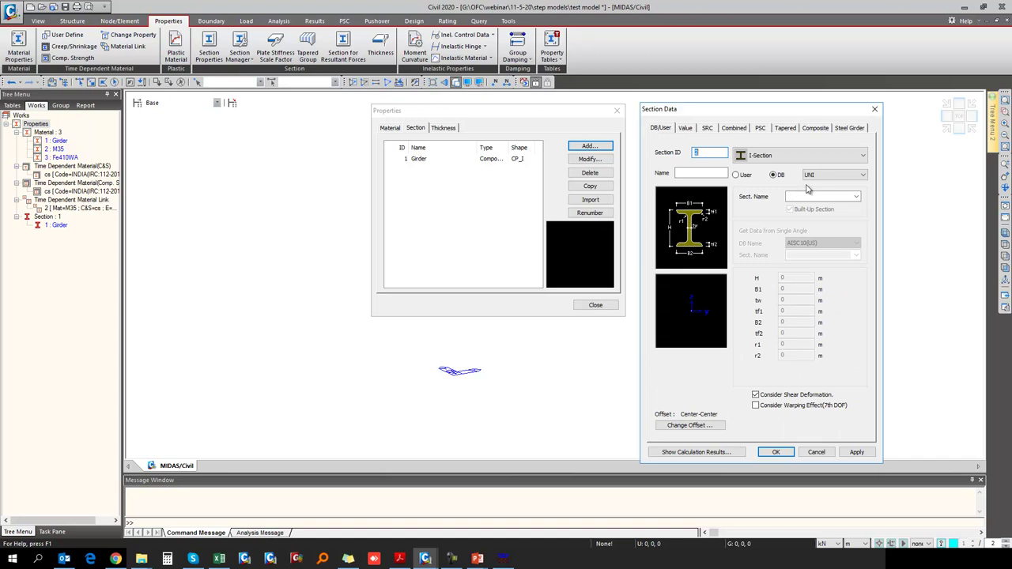
left_click(797, 156)
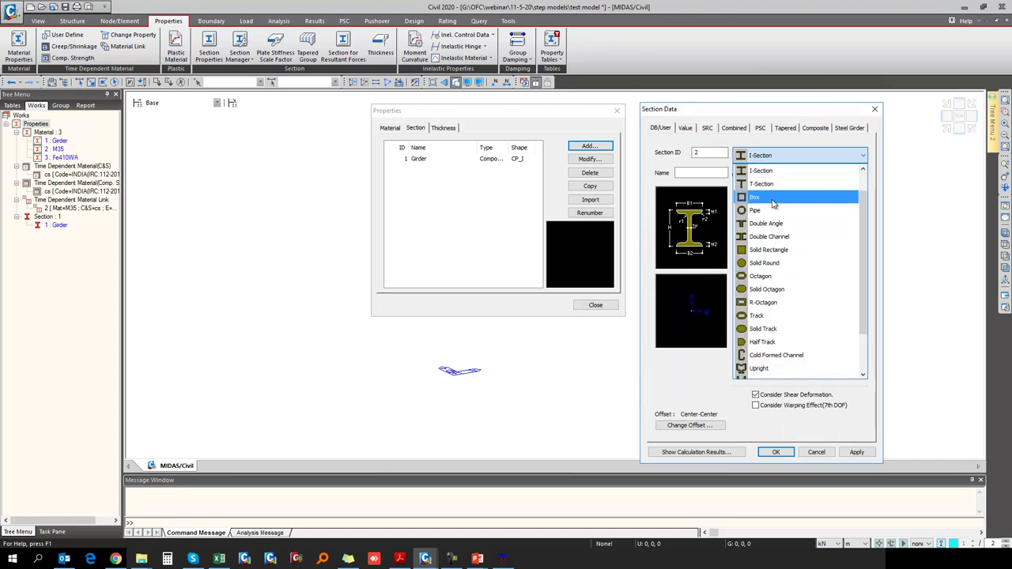
scroll(775, 205, "up", 1)
left_click(802, 173)
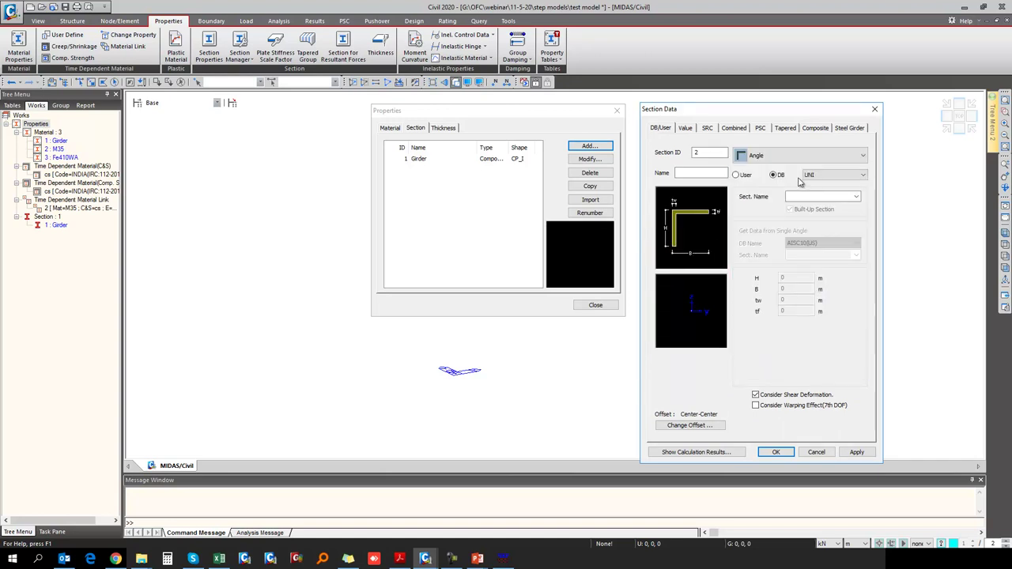
left_click(822, 174)
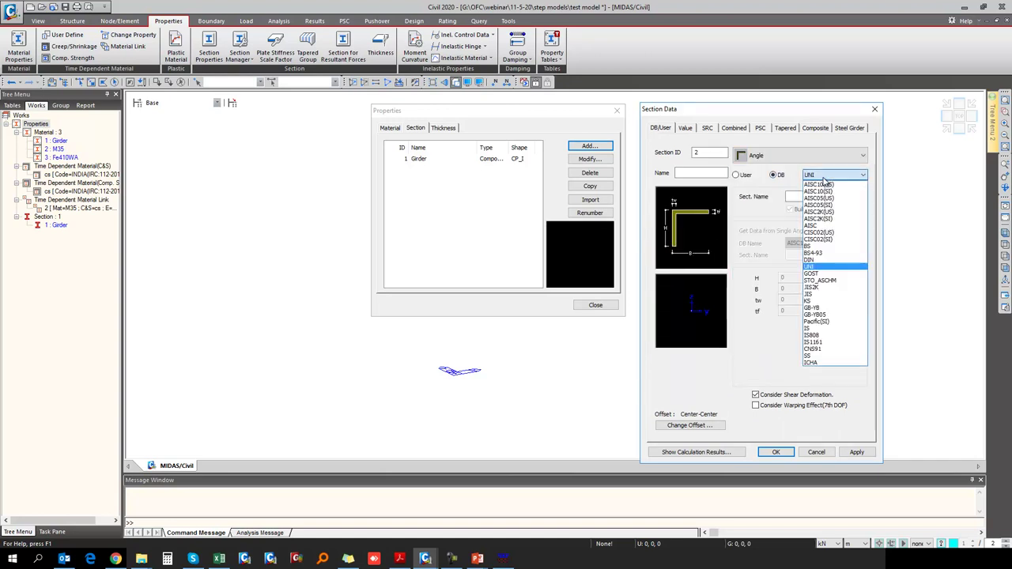
left_click(818, 328)
Choose ISA 130x130x10 as the angle's section name, add the section and finish editing the section properties.
left_click(857, 198)
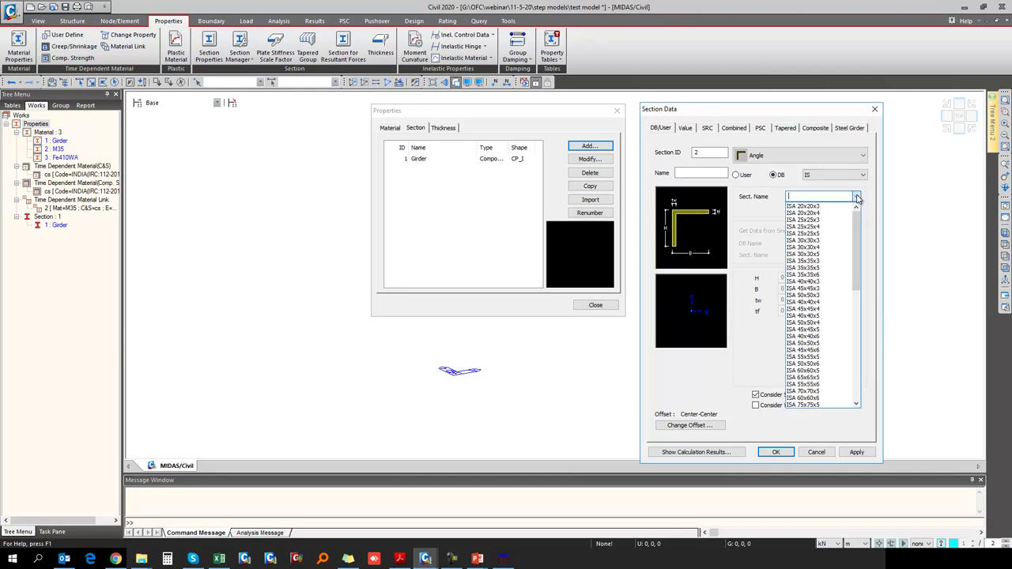
scroll(805, 364, "down", 7)
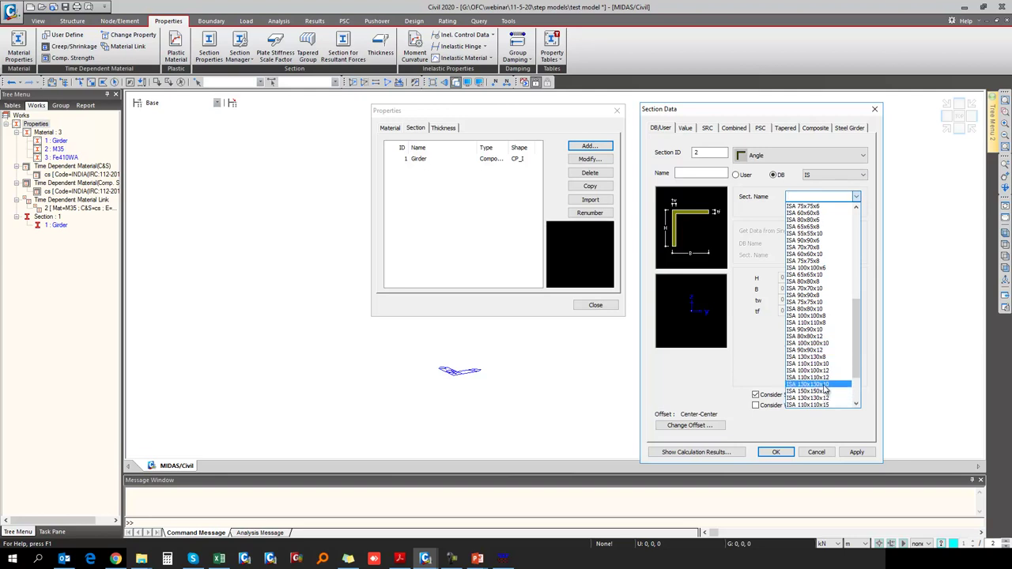
left_click(824, 386)
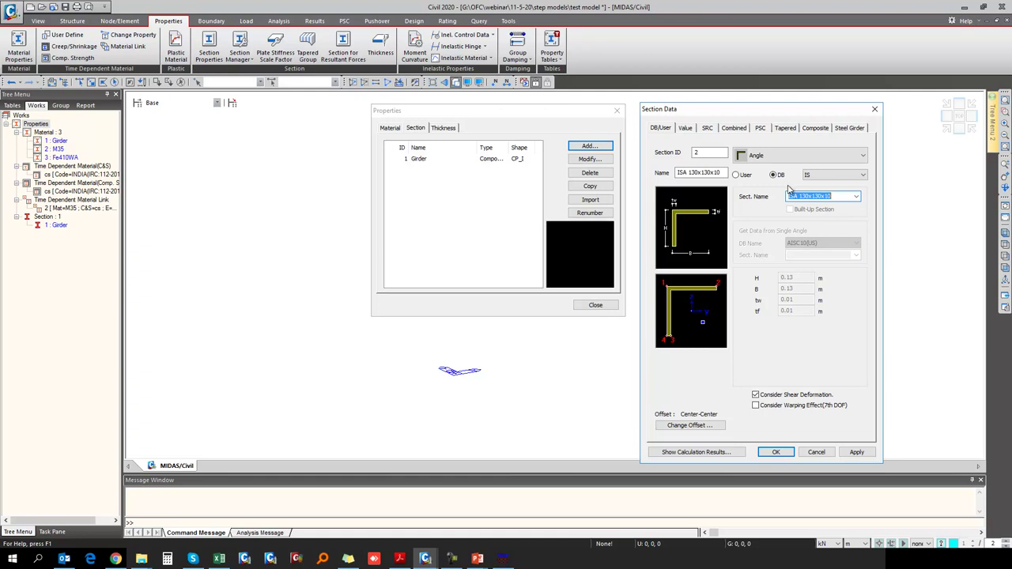
left_click(739, 176)
left_click(740, 177)
left_click(776, 175)
left_click(777, 452)
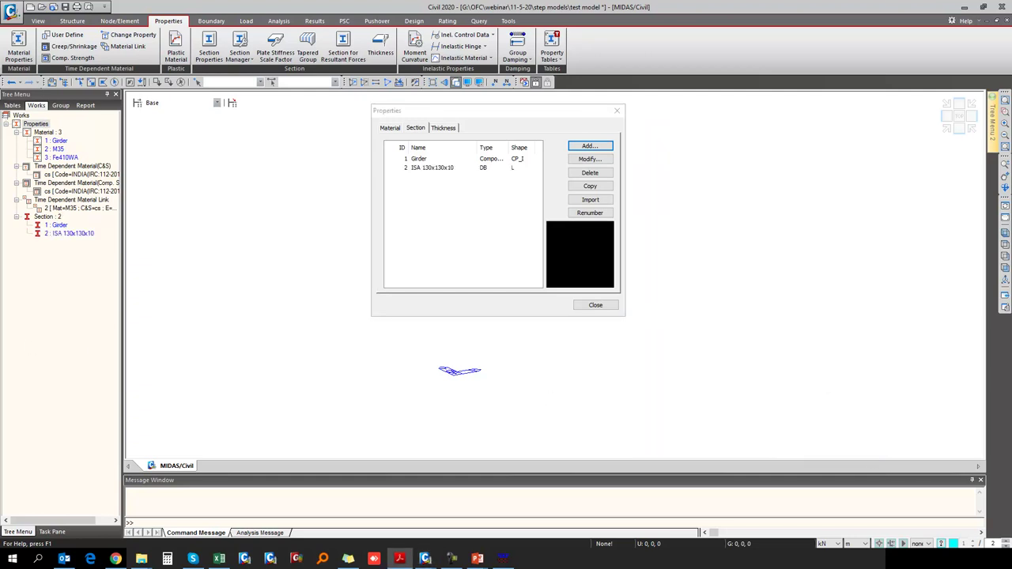
left_click(595, 305)
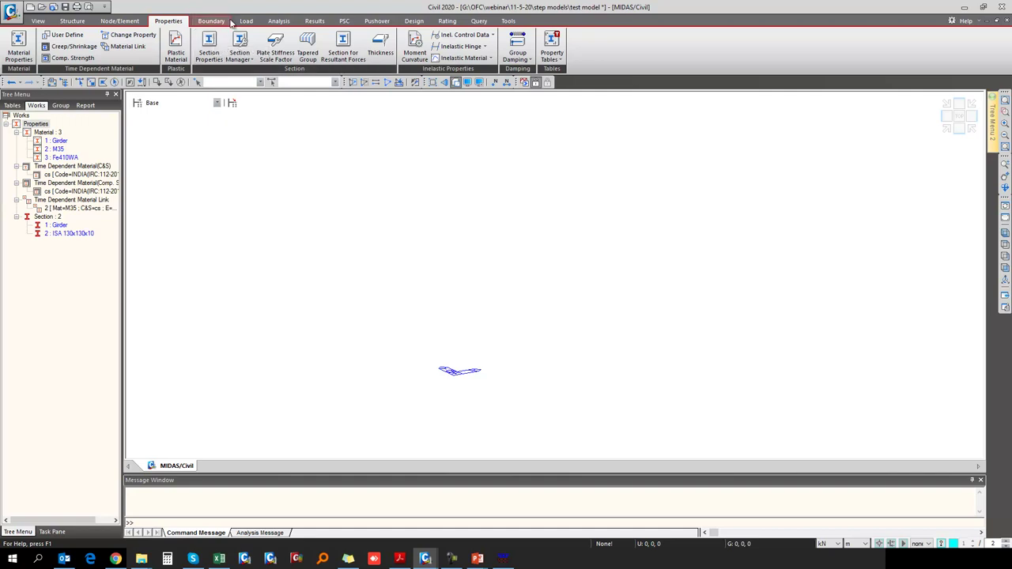
Start the Steel Composite Bridge wizard and load the layout with a 36 m span, 12 m deck width and elastic link bearings.
left_click(72, 21)
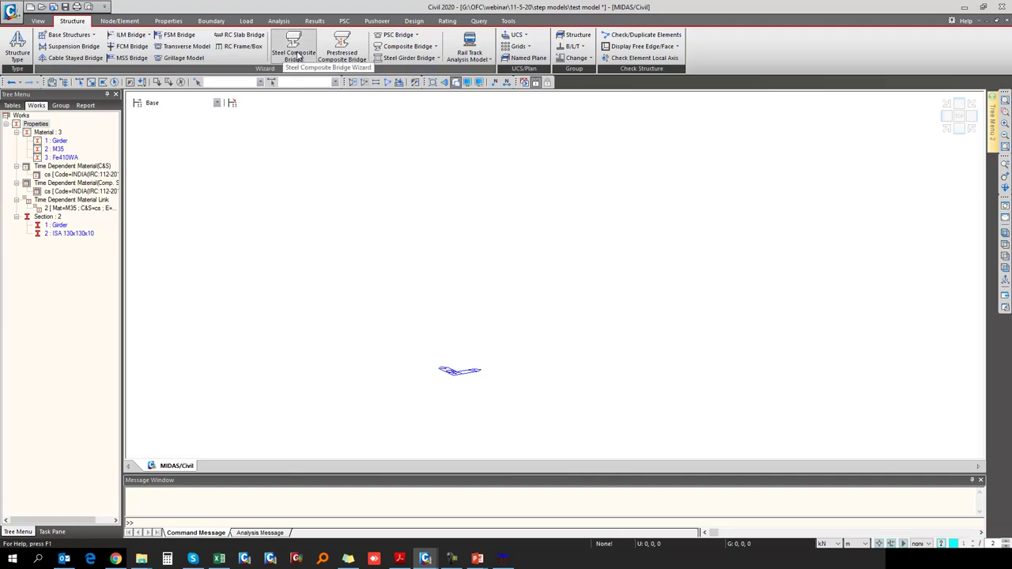
left_click(298, 57)
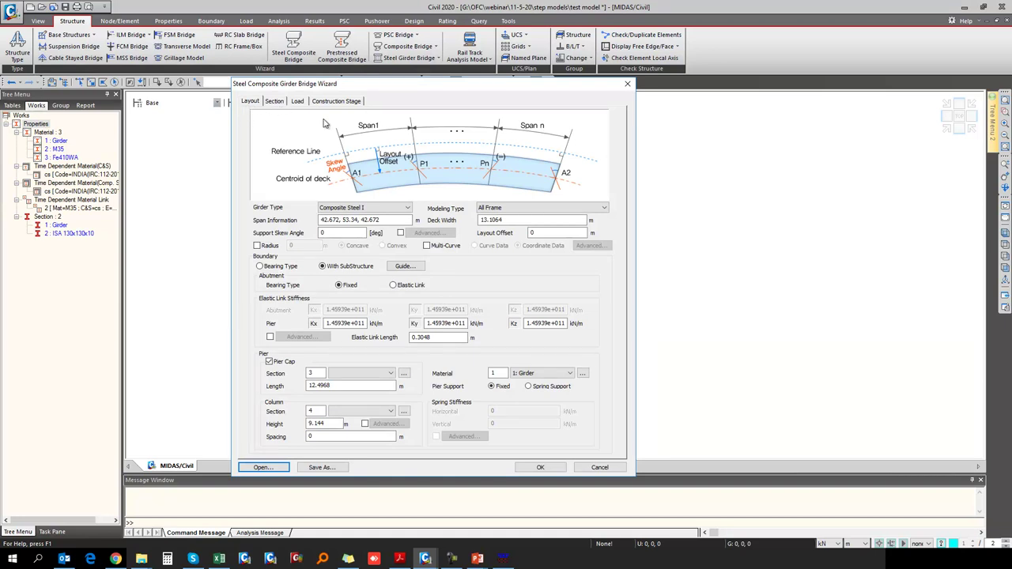
left_click(259, 105)
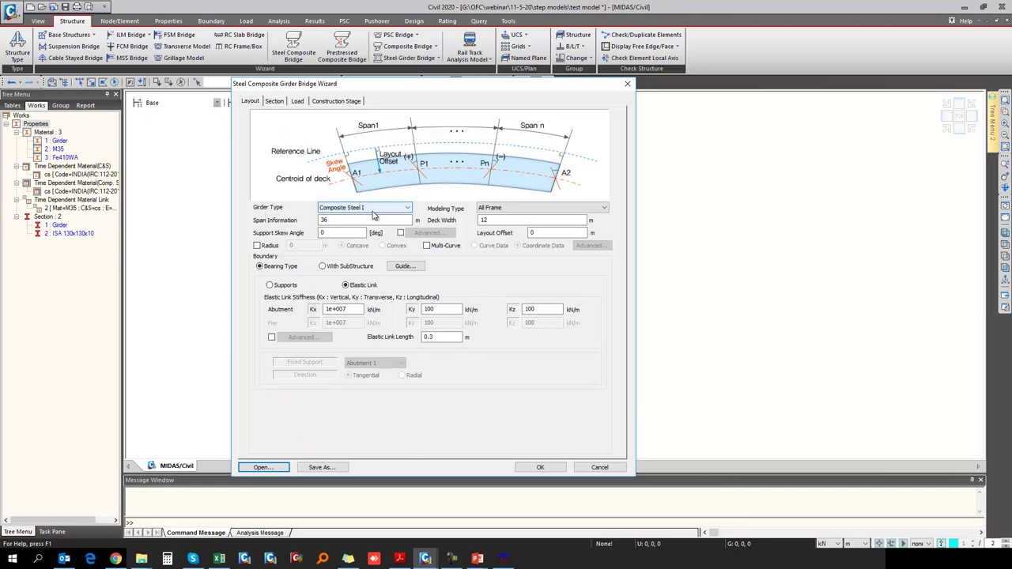
Select All Frame as the modeling type and review the span, deck width and support skew angle.
left_click(513, 210)
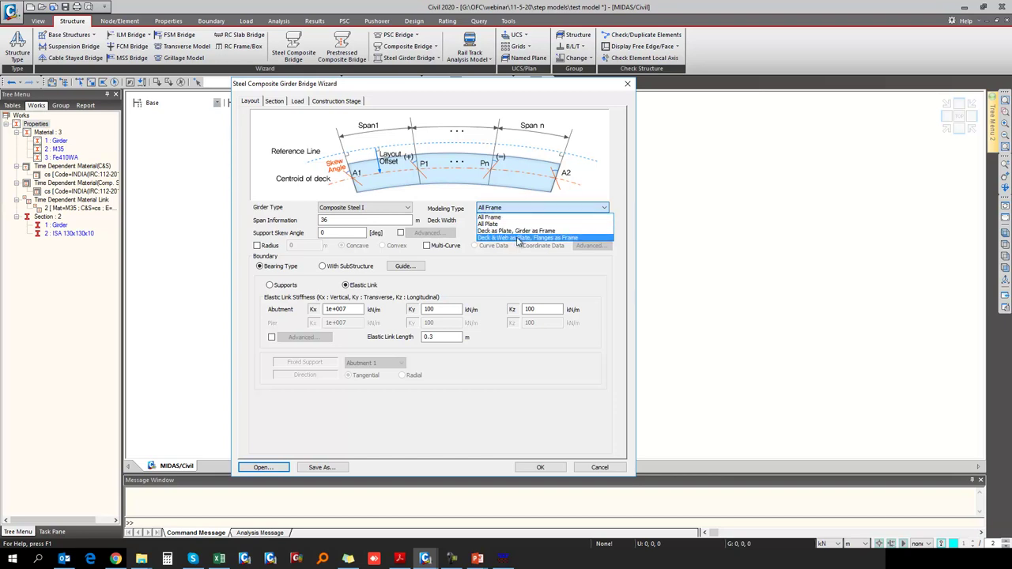
left_click(525, 217)
left_click_drag(329, 222, 308, 224)
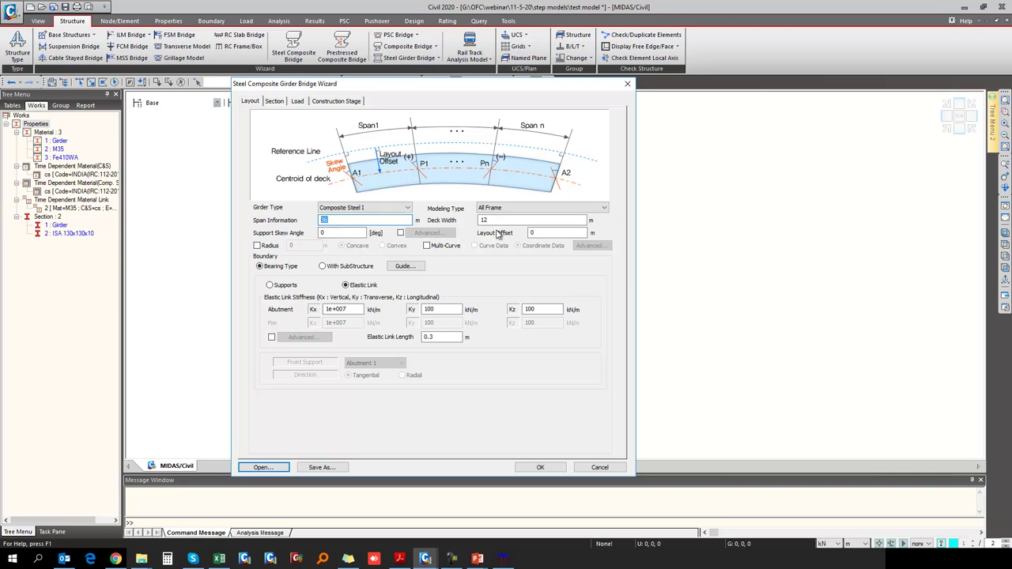
left_click_drag(493, 219, 473, 222)
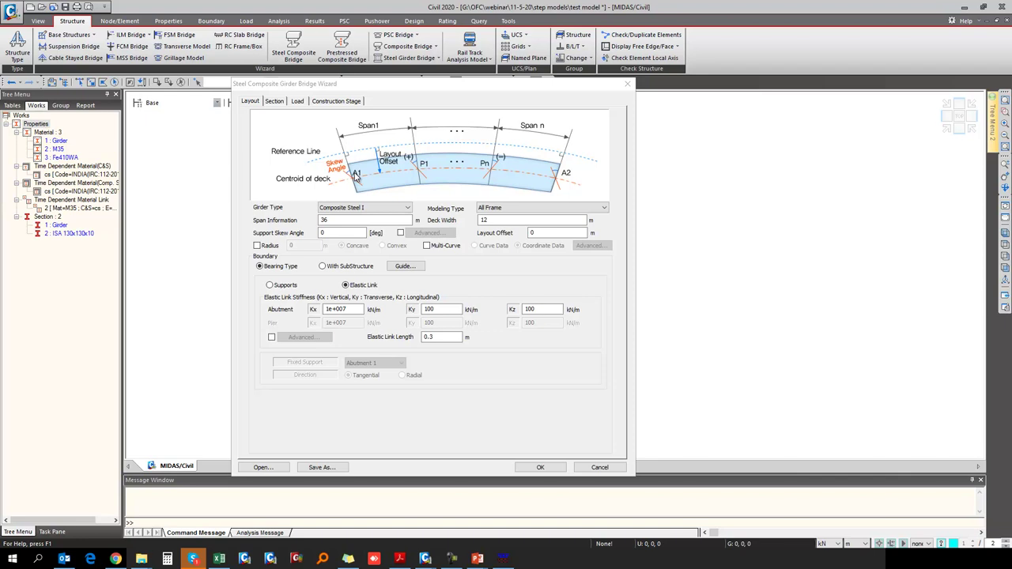
left_click(509, 234)
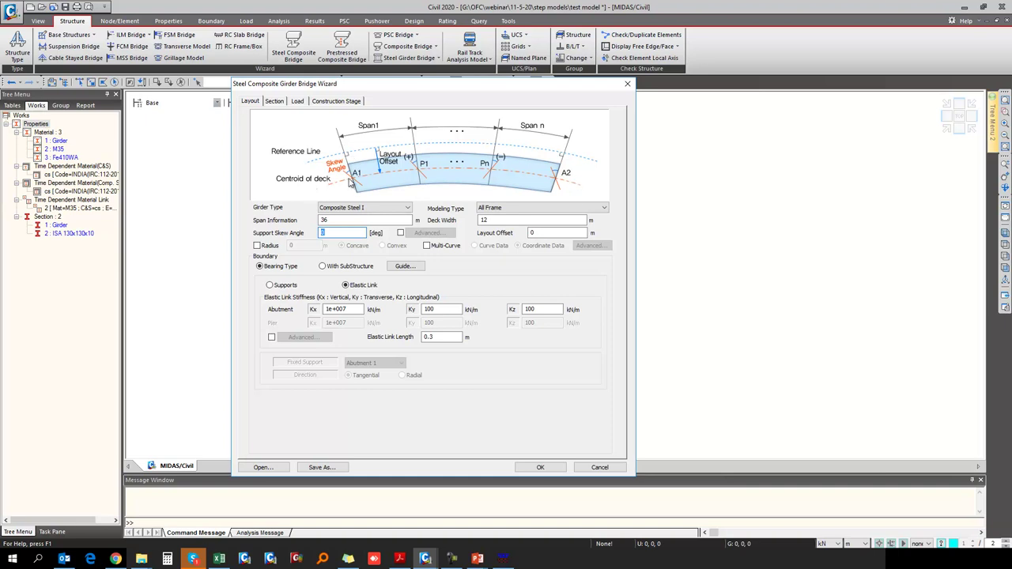
Try the Radius and Multi-Curve options, view the advanced curve settings, and clear both options again.
left_click(257, 246)
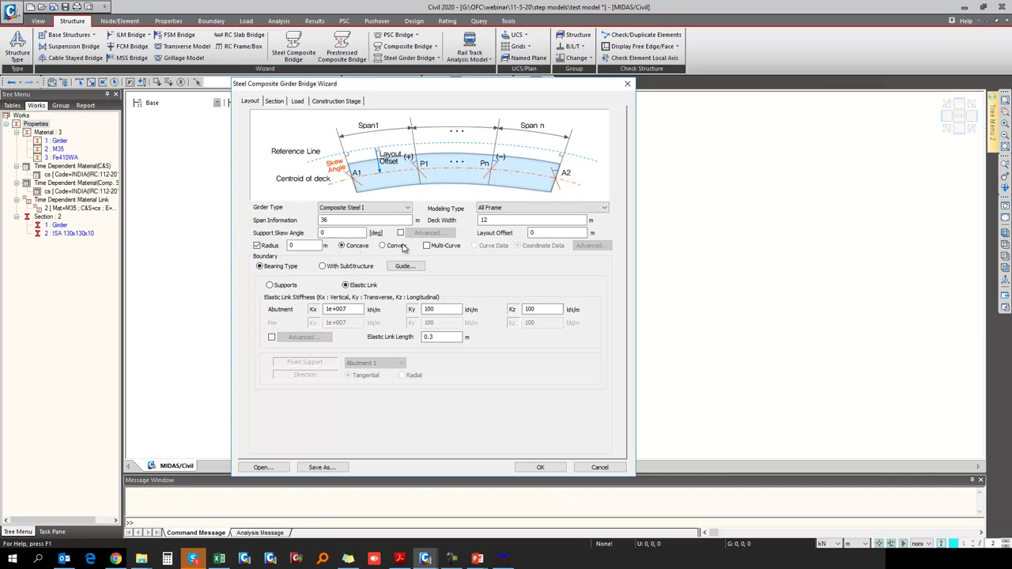
left_click(427, 246)
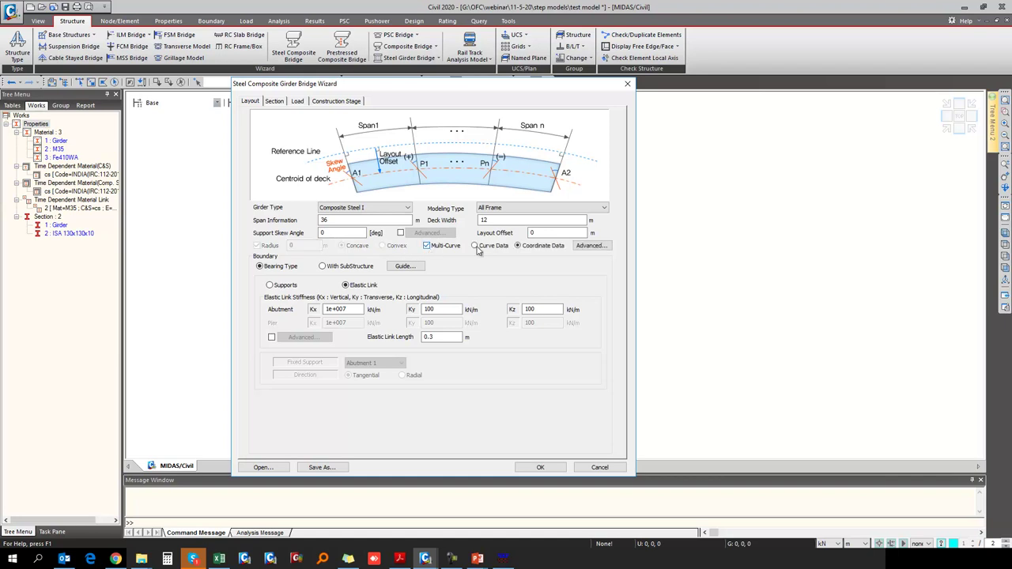
left_click(590, 245)
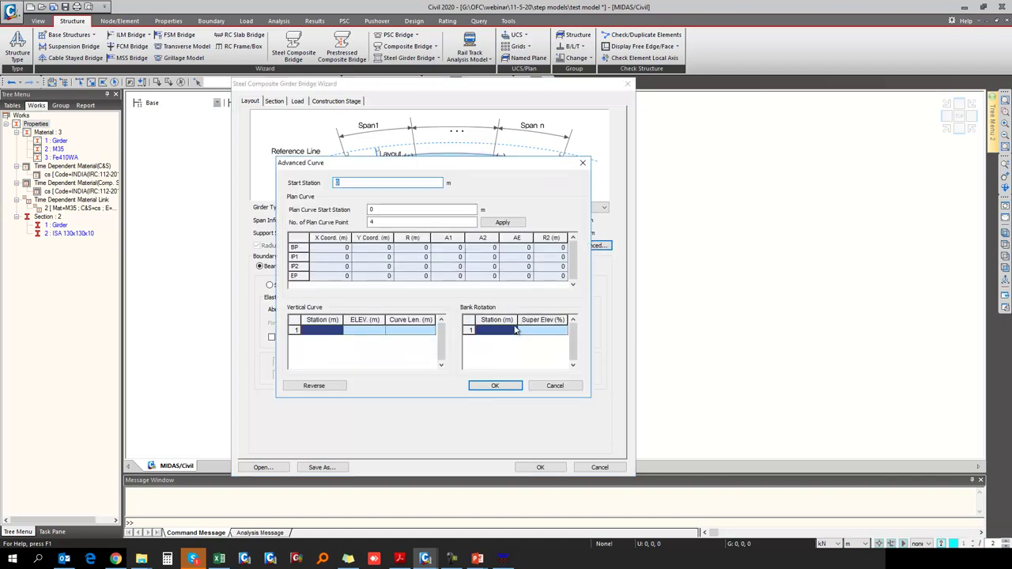
left_click(553, 385)
left_click(443, 246)
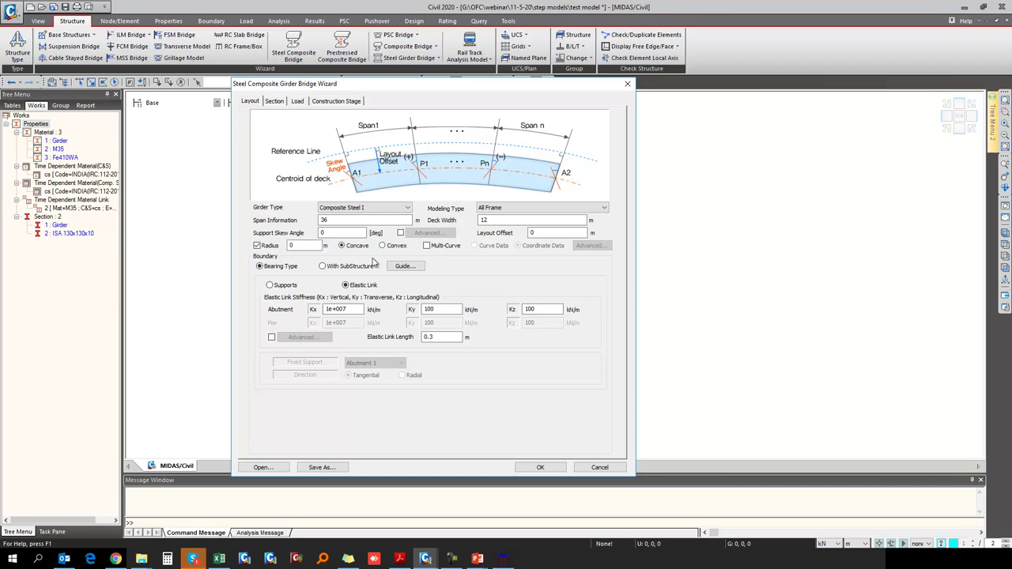
left_click(257, 245)
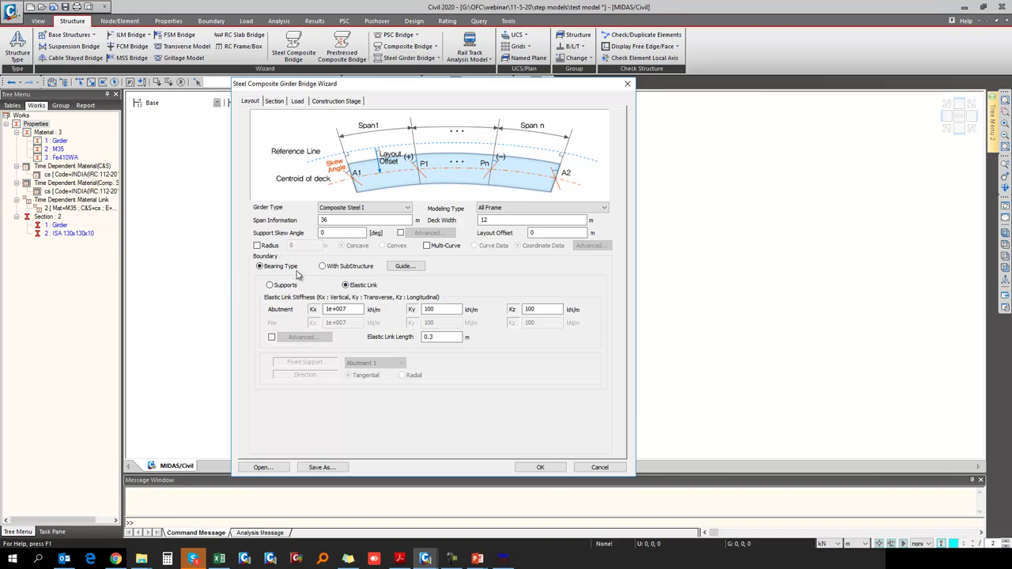
Review the With SubStructure boundary option and its guide, return to Bearing Type, and check the elastic link length.
left_click(340, 269)
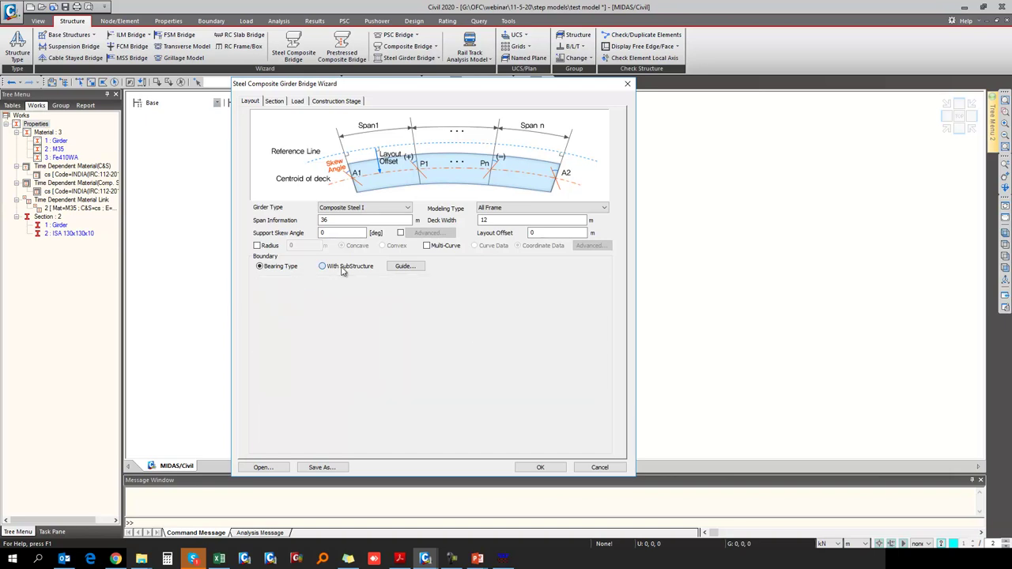
left_click(405, 266)
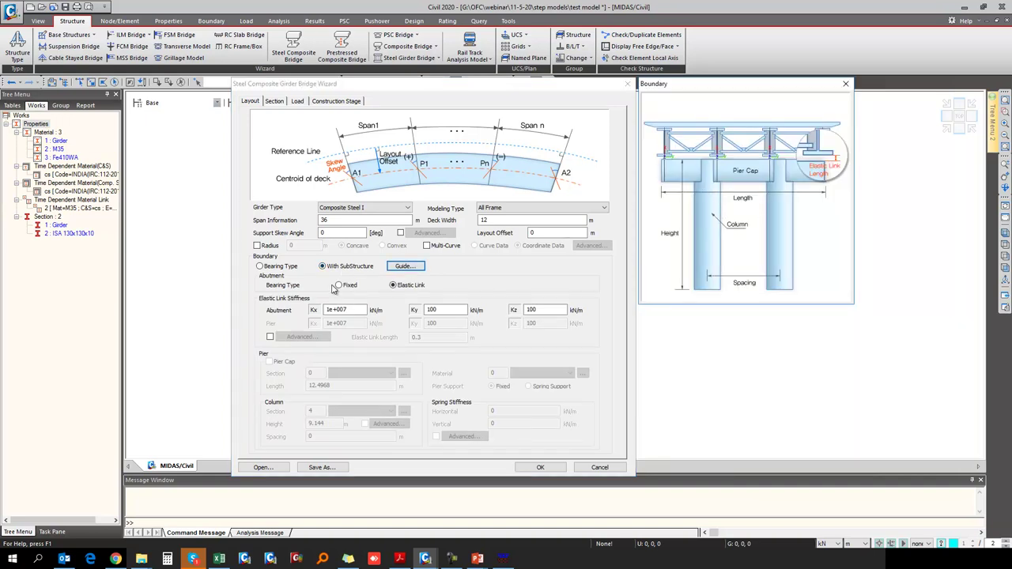
left_click(282, 268)
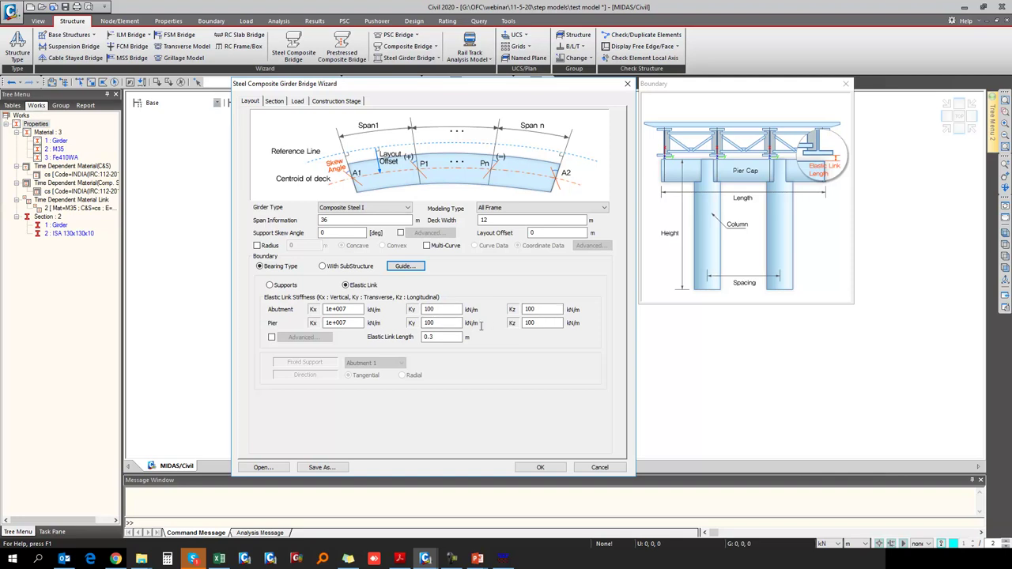
left_click(430, 338)
left_click_drag(437, 338, 391, 337)
Try the With SubStructure boundary with spans 36,25 and the Pier Cap enabled, and return to Bearing Type.
left_click(347, 267)
left_click(335, 222)
type(",25")
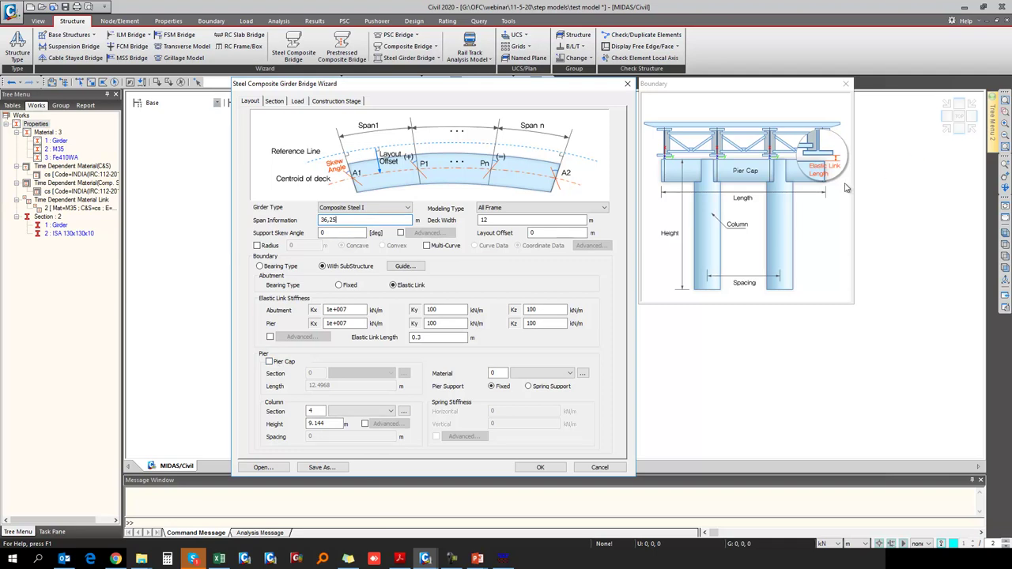
left_click(269, 361)
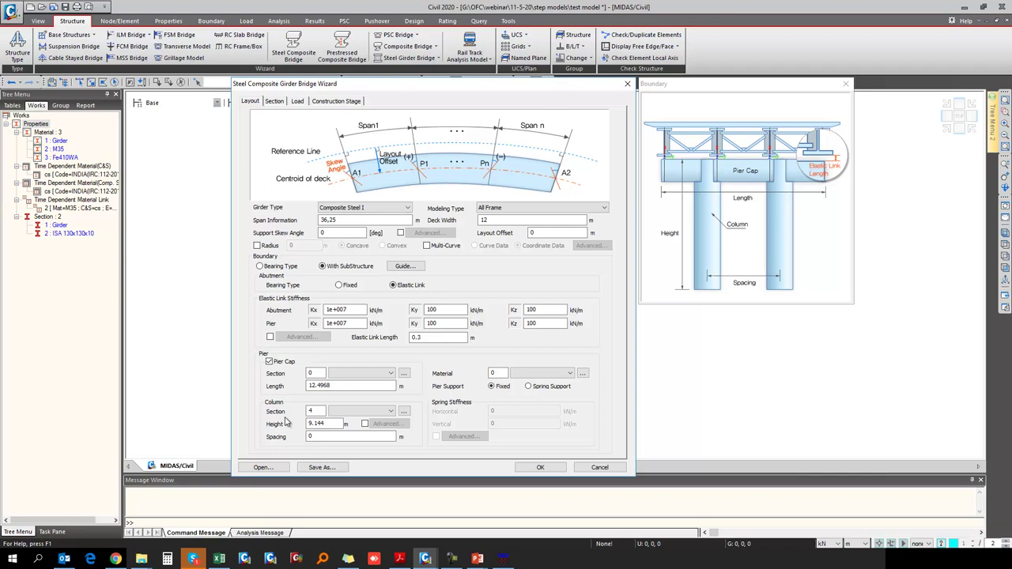
left_click(281, 266)
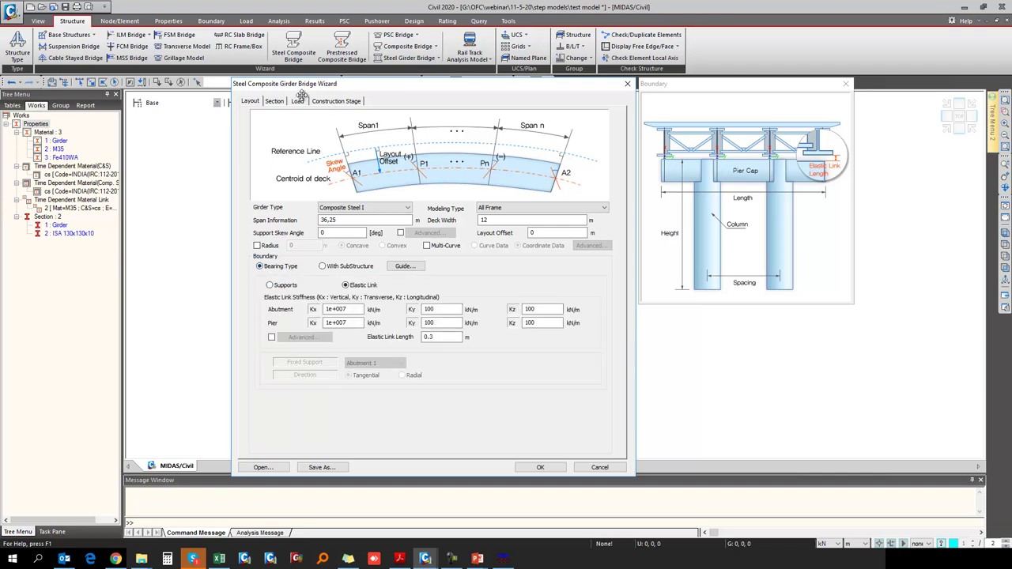
In the section settings, assign M35 to the deck, keep Girder for the girders, and assign Fe410WA to the bracing.
left_click(276, 103)
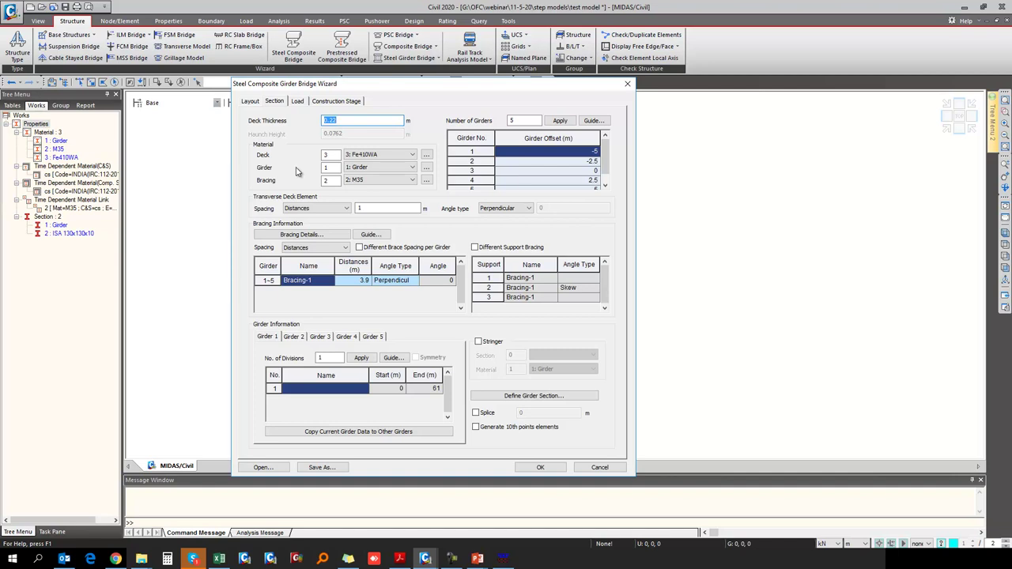
left_click(377, 155)
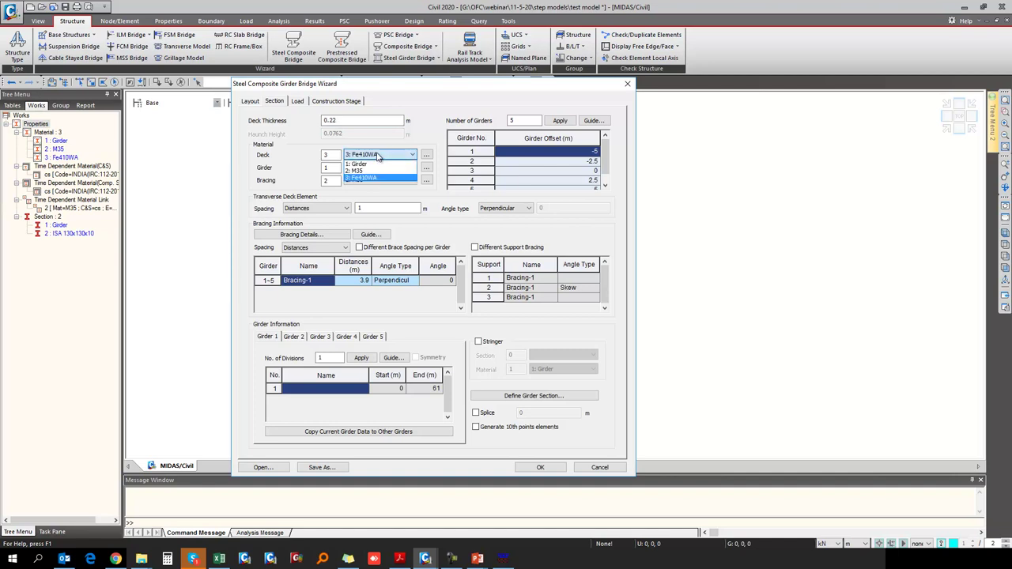
left_click(366, 171)
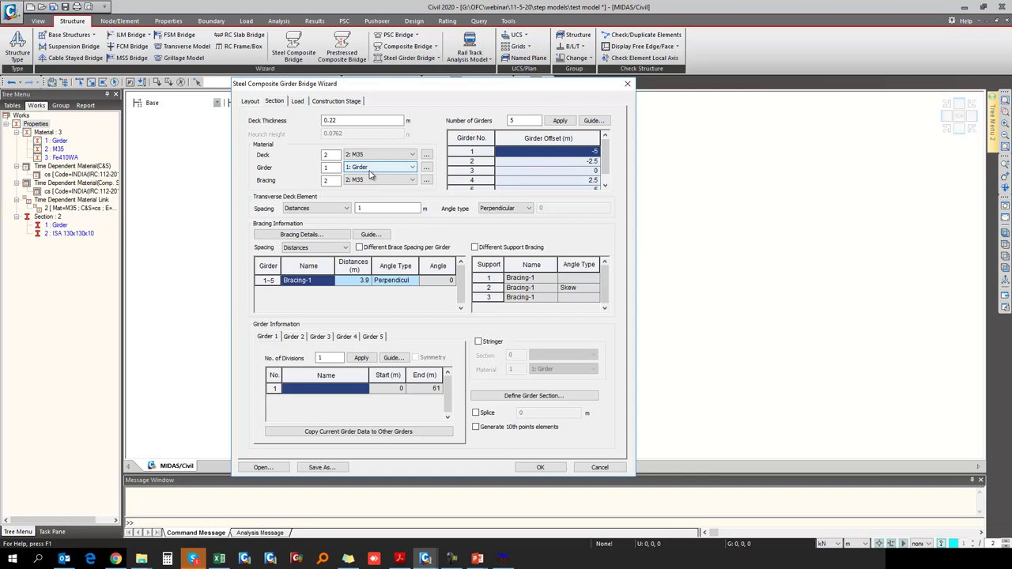
left_click(373, 170)
left_click(373, 180)
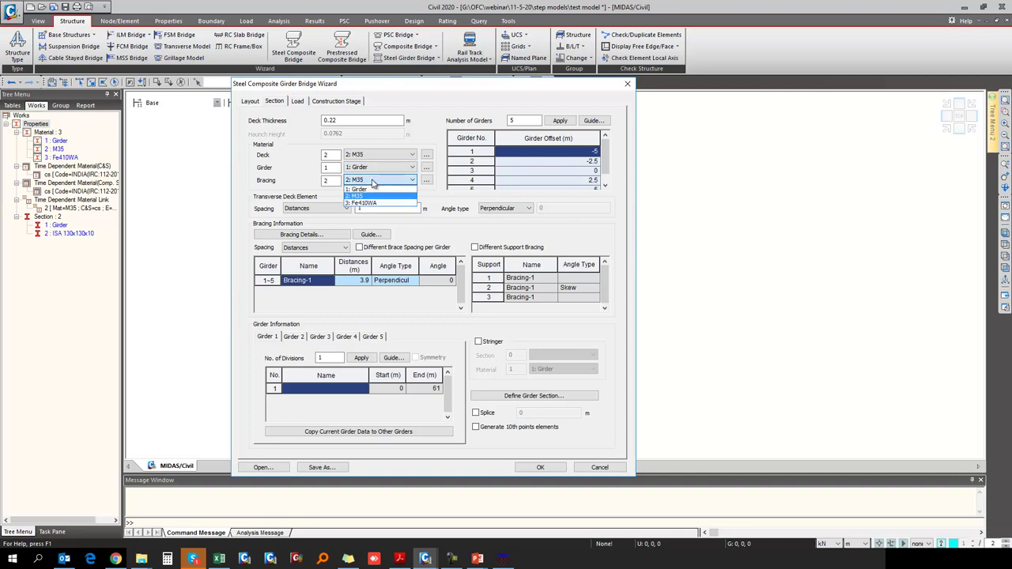
left_click(372, 207)
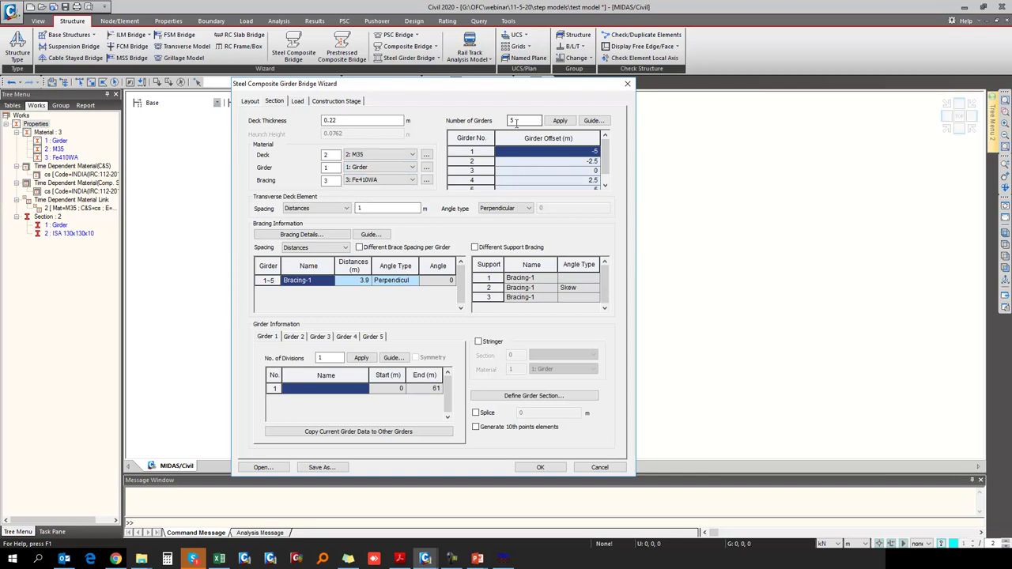
Review the number of girders, the girder offsets with their position guide, and the transverse deck angle type options.
double_click(527, 120)
left_click(586, 173)
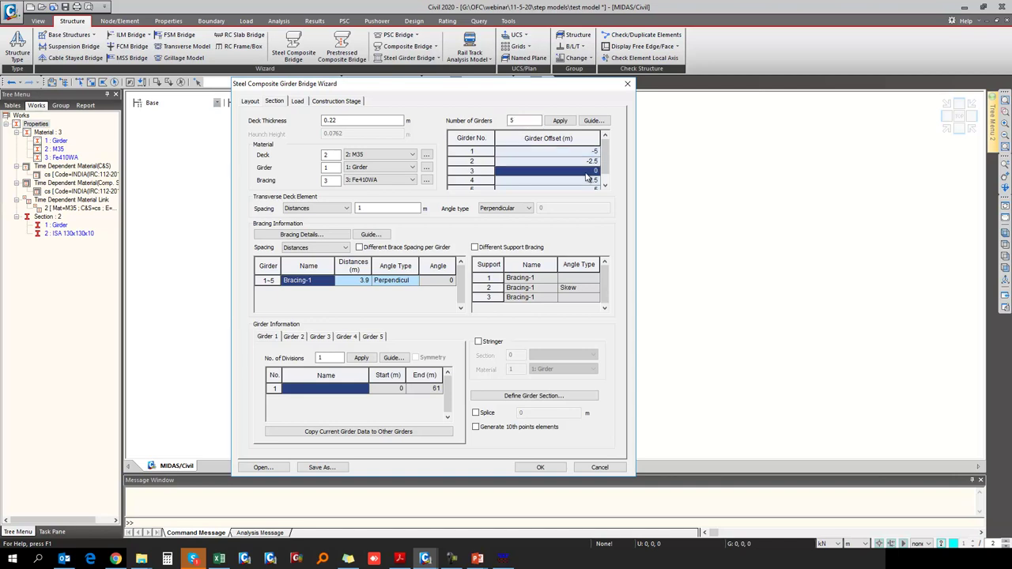
left_click(593, 120)
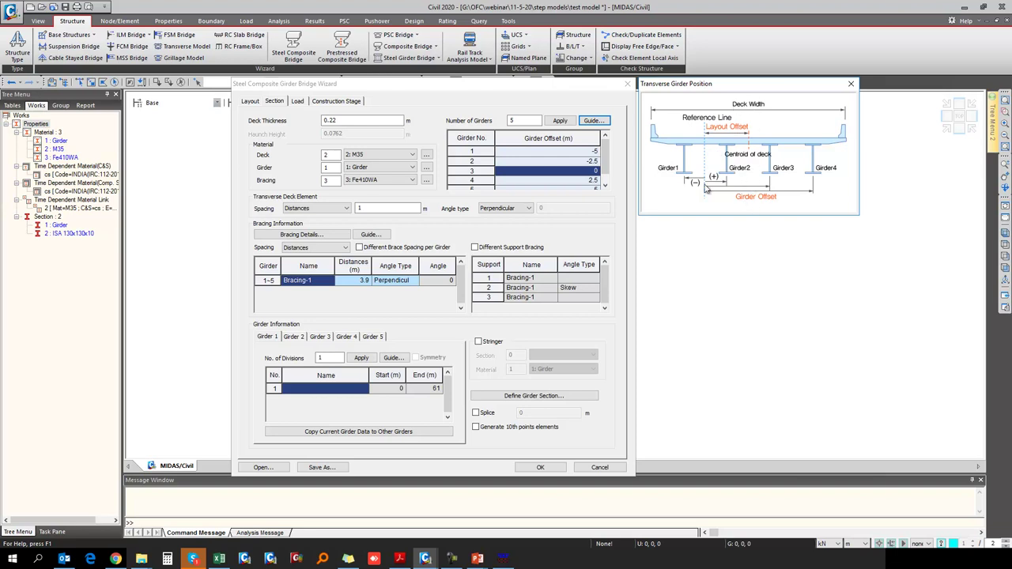
left_click(591, 173)
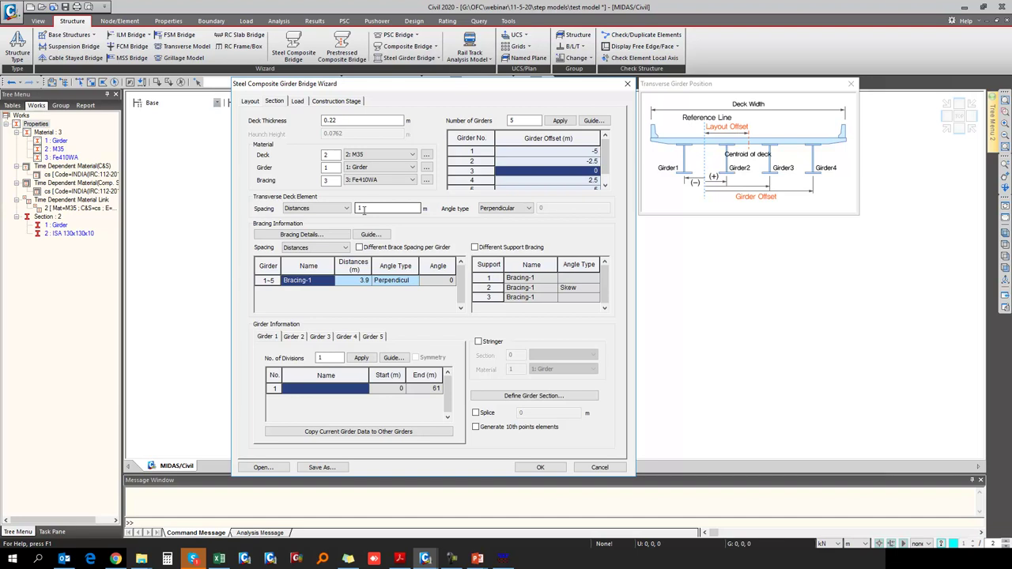
left_click(520, 210)
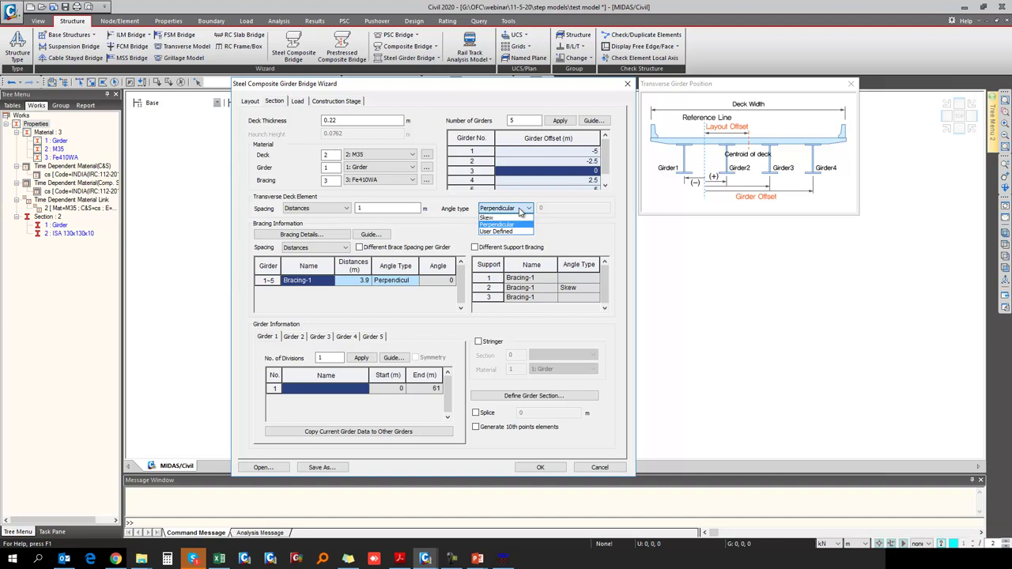
left_click(521, 210)
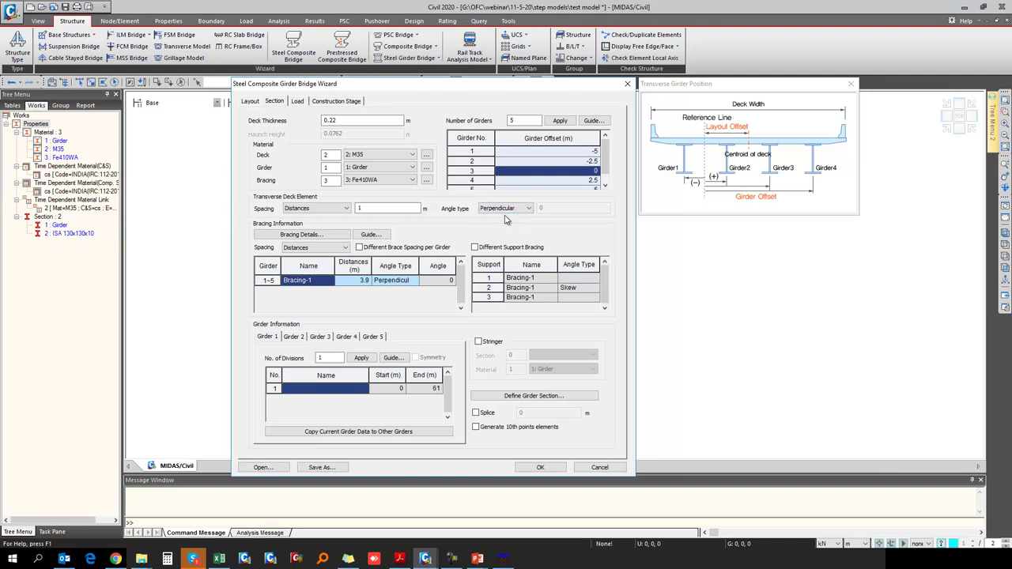
Open the bracing details, inspect the Bracing-1 entry, and view the bracing type guide.
left_click(298, 240)
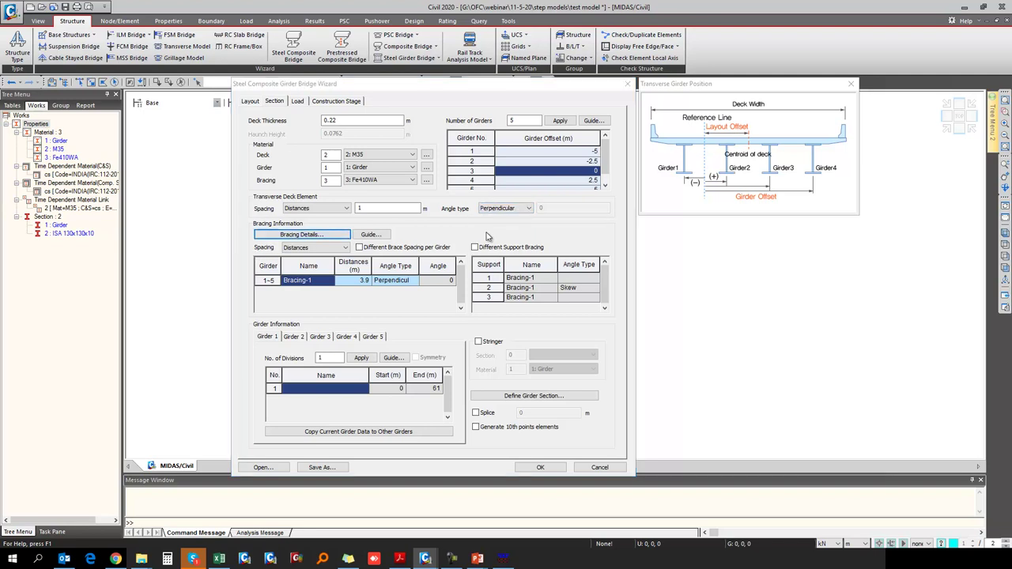
left_click(382, 367)
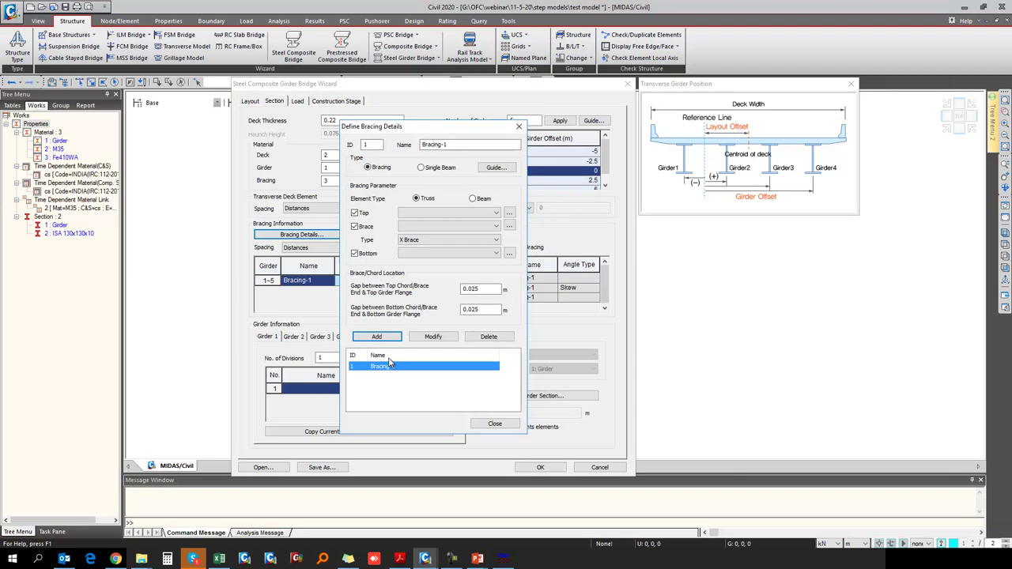
left_click(387, 371)
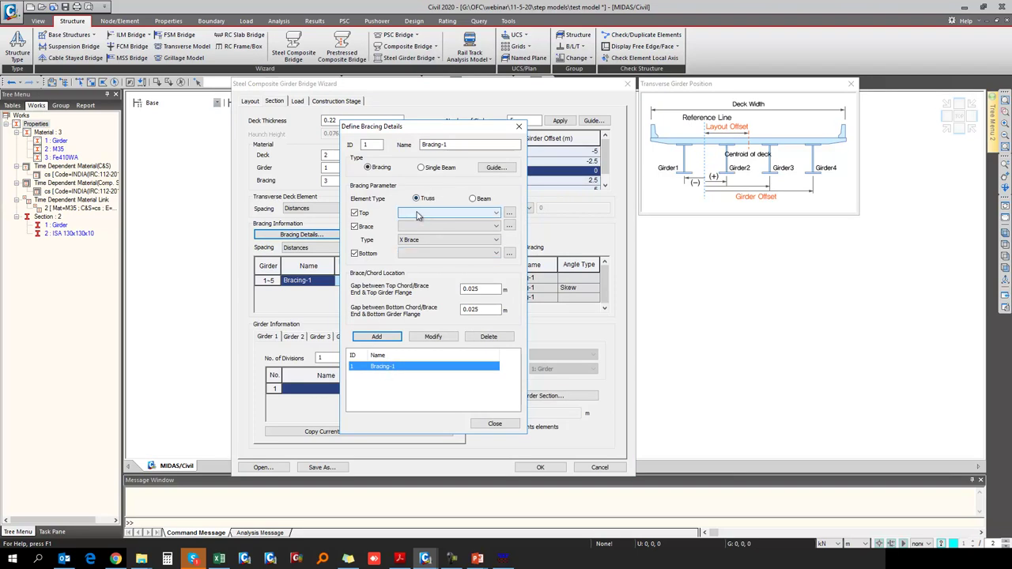
left_click(494, 168)
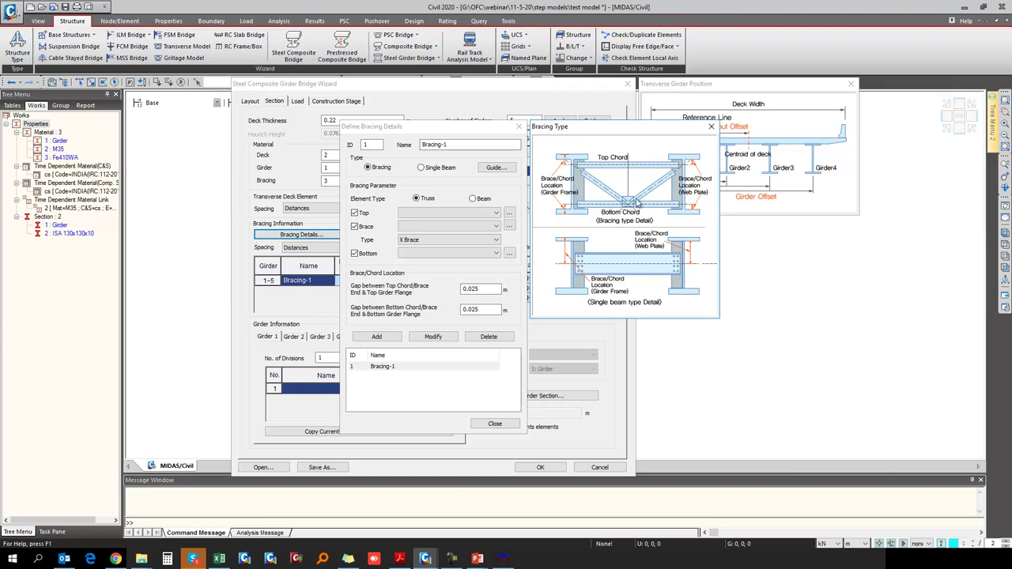
left_click(711, 127)
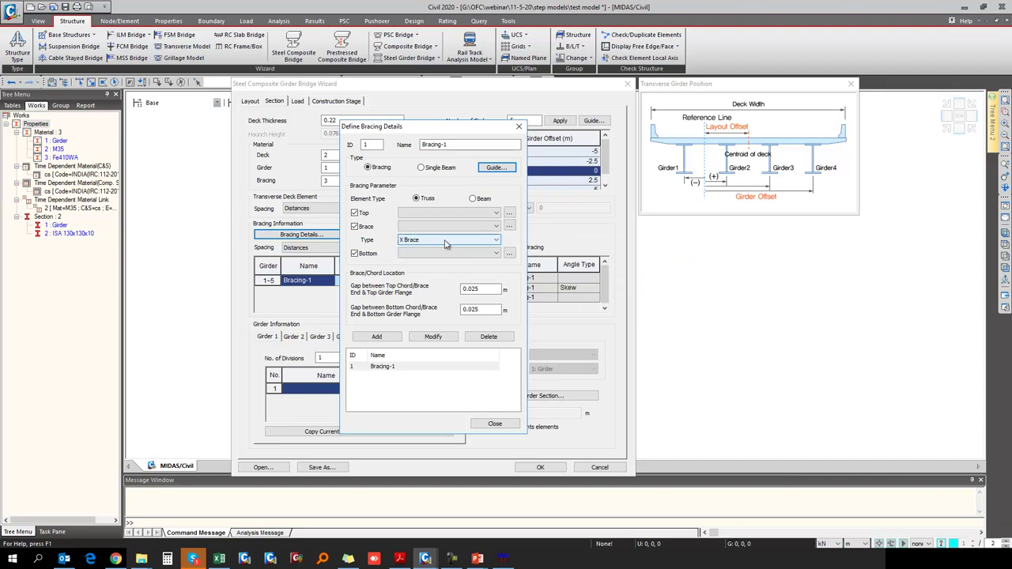
left_click(496, 168)
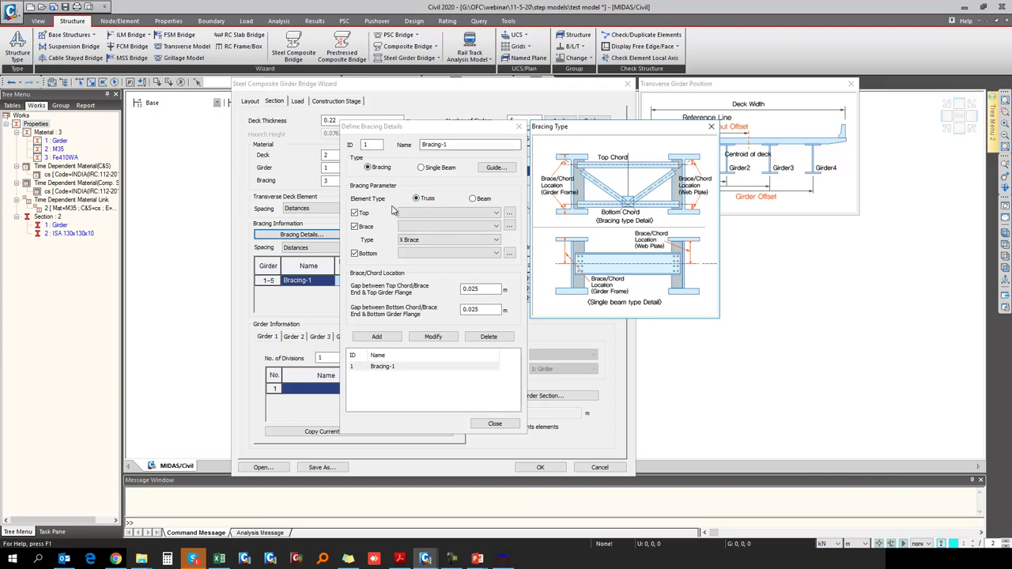
Try ISA 130x130x10 for Bracing-1's top, brace and bottom members with the X Brace type, and leave the bracing details.
left_click(402, 367)
left_click(419, 213)
left_click(426, 231)
left_click(427, 228)
left_click(427, 239)
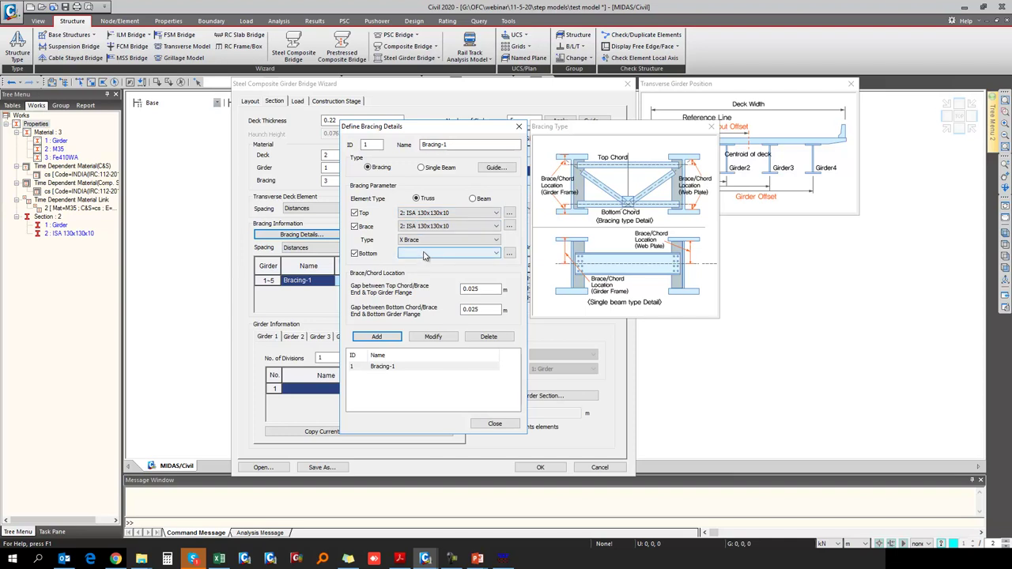
left_click(424, 242)
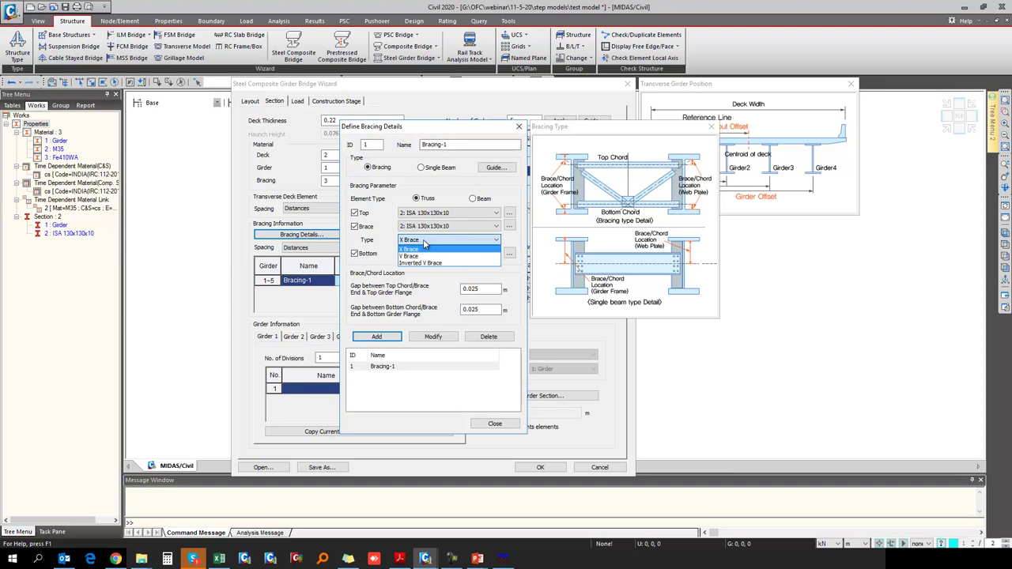
left_click(430, 267)
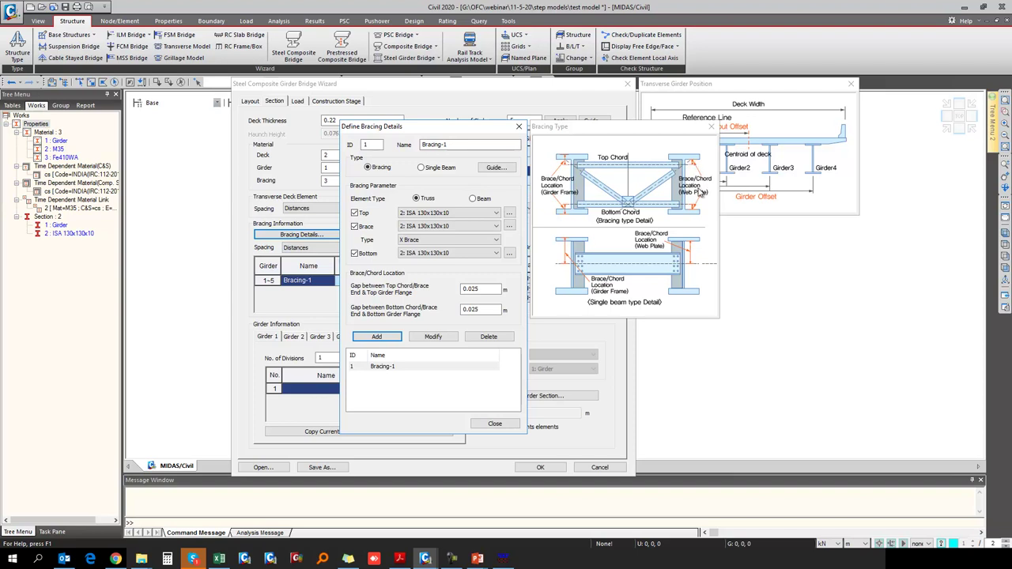
double_click(481, 289)
key("Escape")
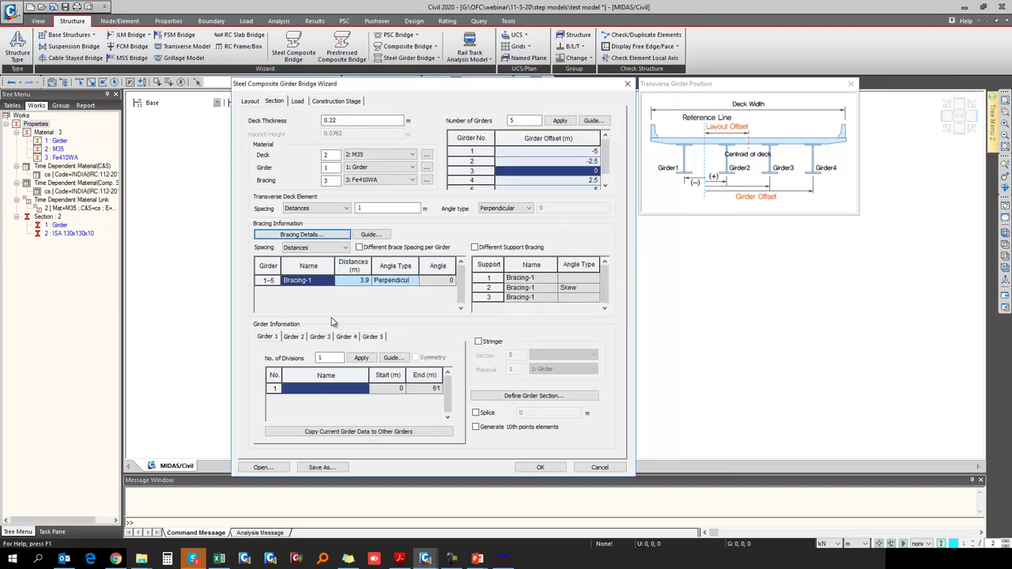
Review the bracing distance and girder division data, and try the Stringer option before clearing it again.
left_click(360, 283)
left_click(368, 282)
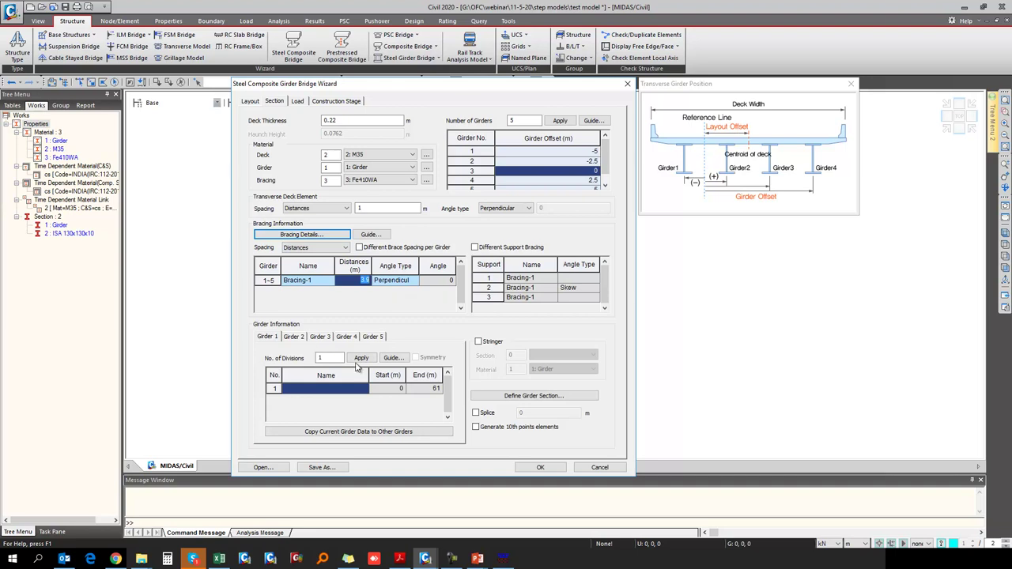
left_click(352, 389)
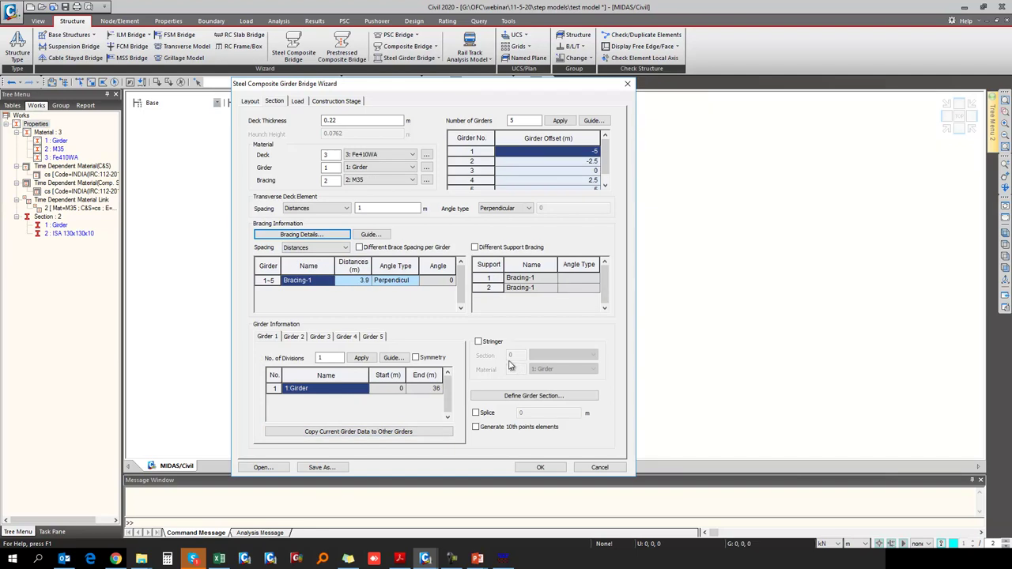
left_click(489, 342)
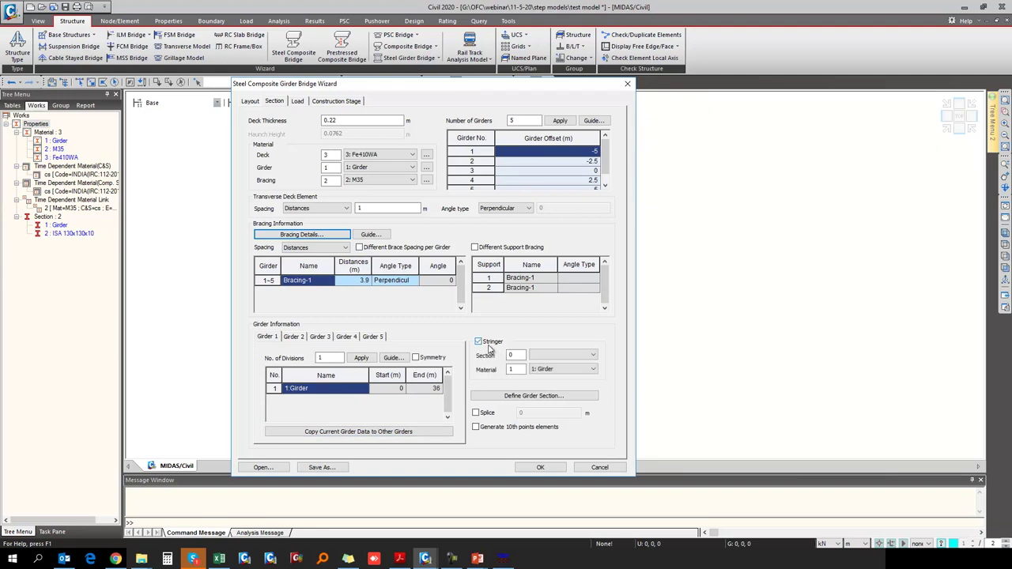
left_click(477, 341)
Review the load settings: pavement and barrier widths, wet concrete density and thickness, and wearing surface thickness.
left_click(297, 101)
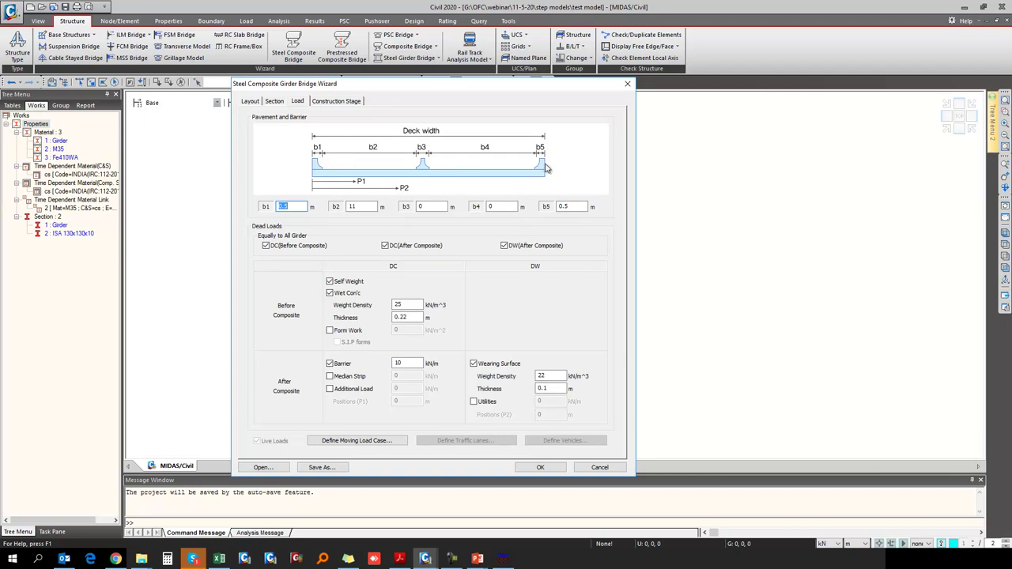
double_click(569, 208)
left_click(364, 206)
double_click(349, 211)
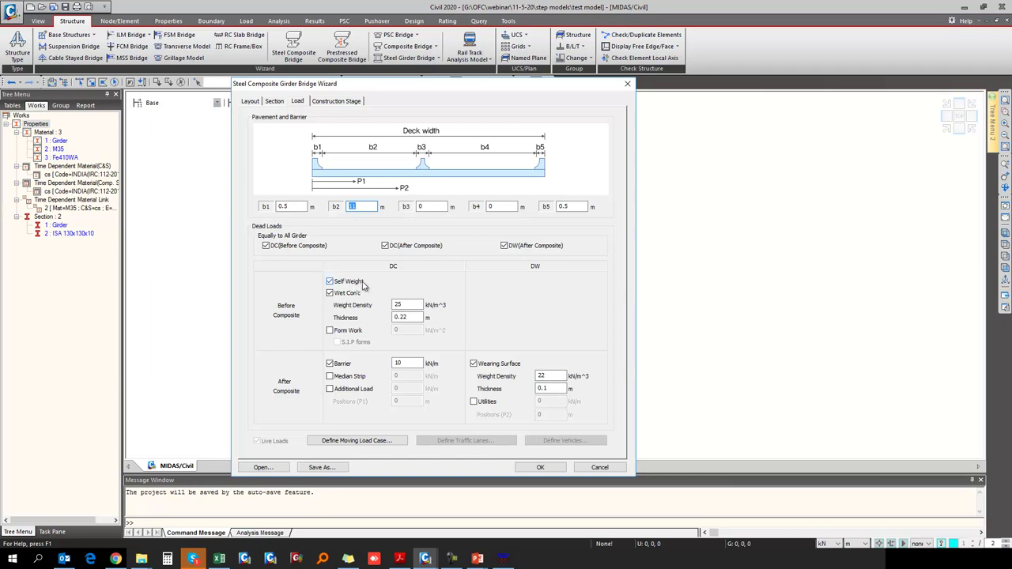
double_click(400, 306)
double_click(409, 318)
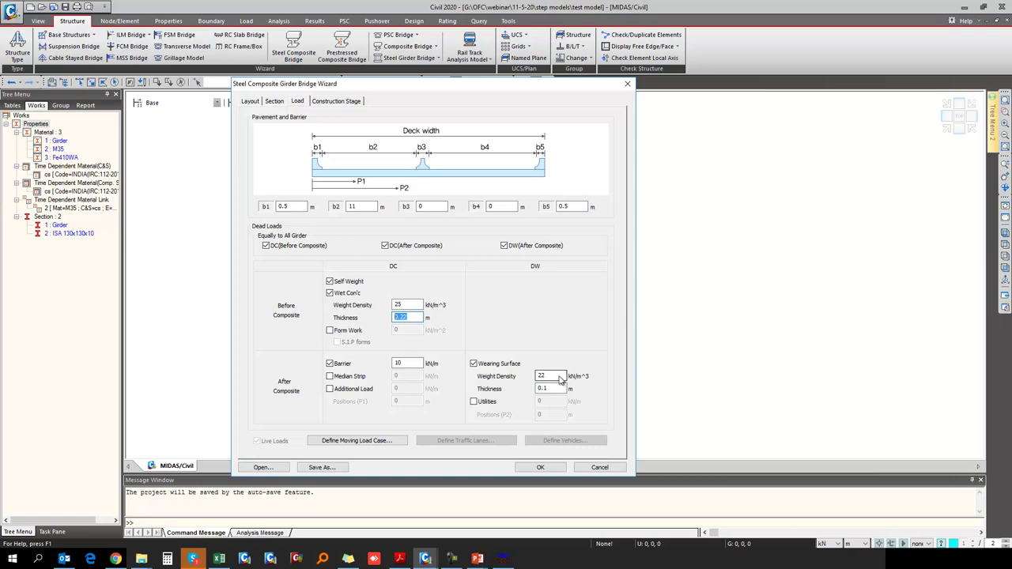
left_click(551, 388)
Open the reinforcement definition for the Girder section, choose Input Method B and set the drawing grid to 0.05 m.
left_click(338, 101)
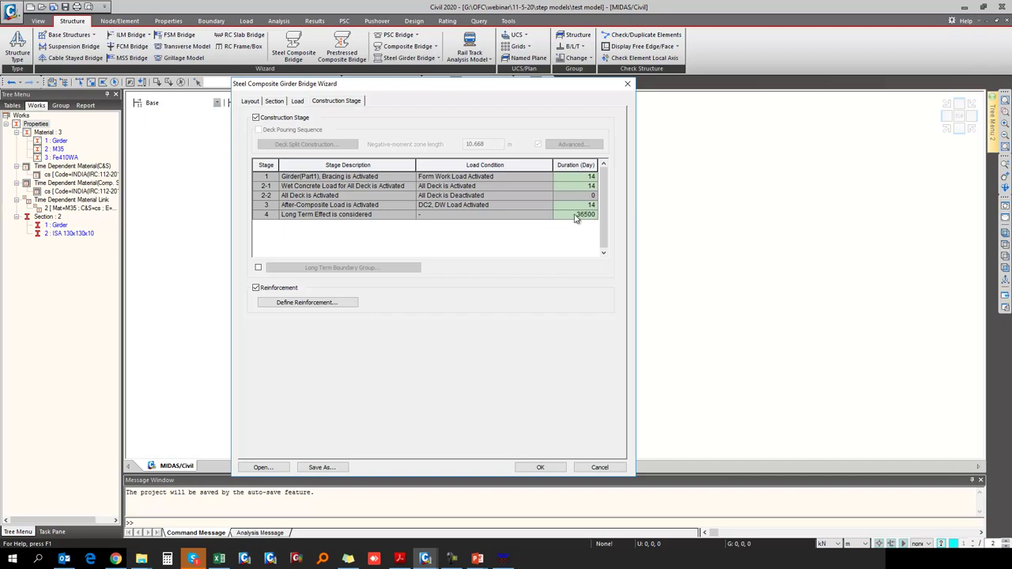
left_click(293, 308)
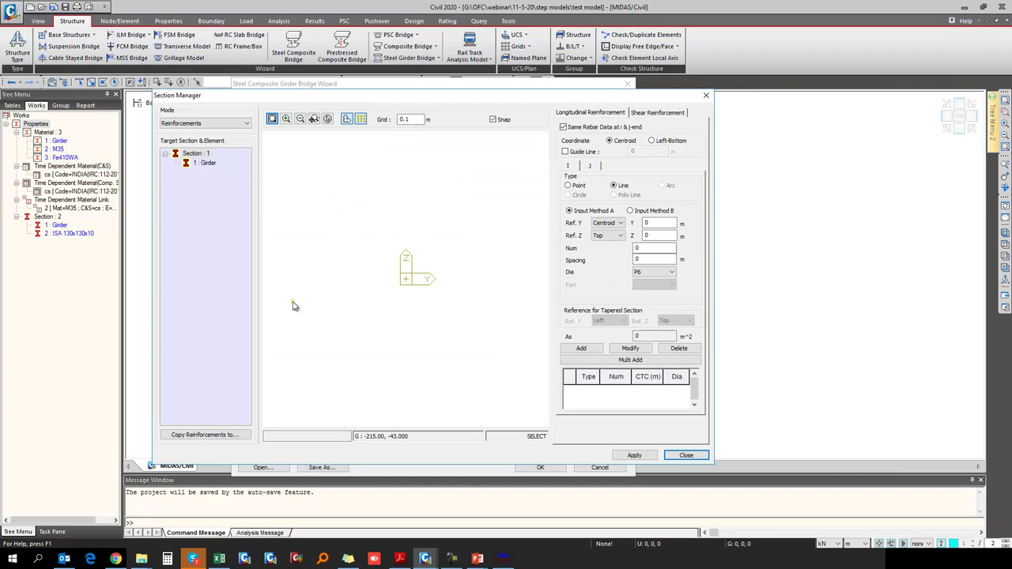
left_click(208, 164)
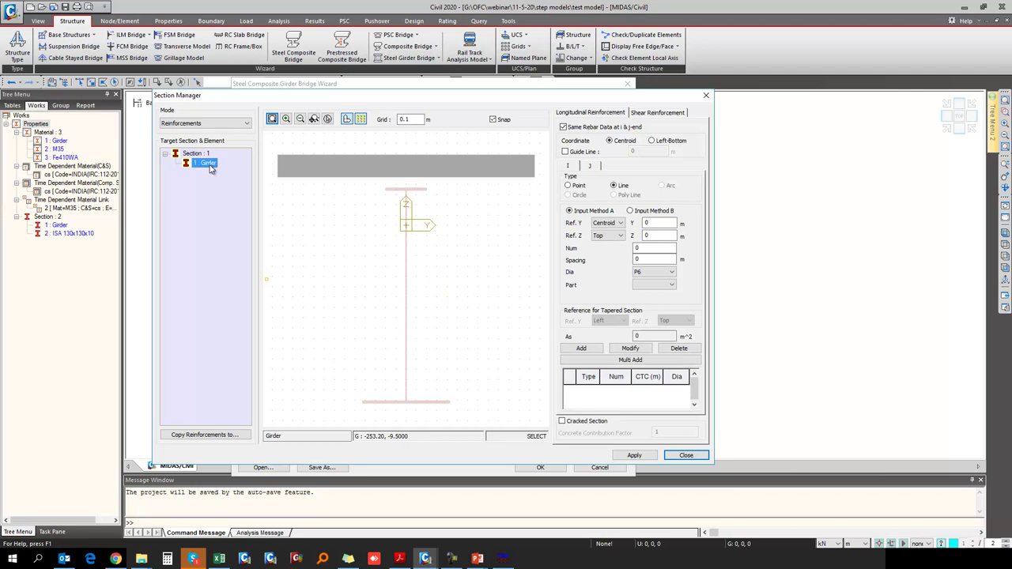
left_click(641, 212)
double_click(418, 118)
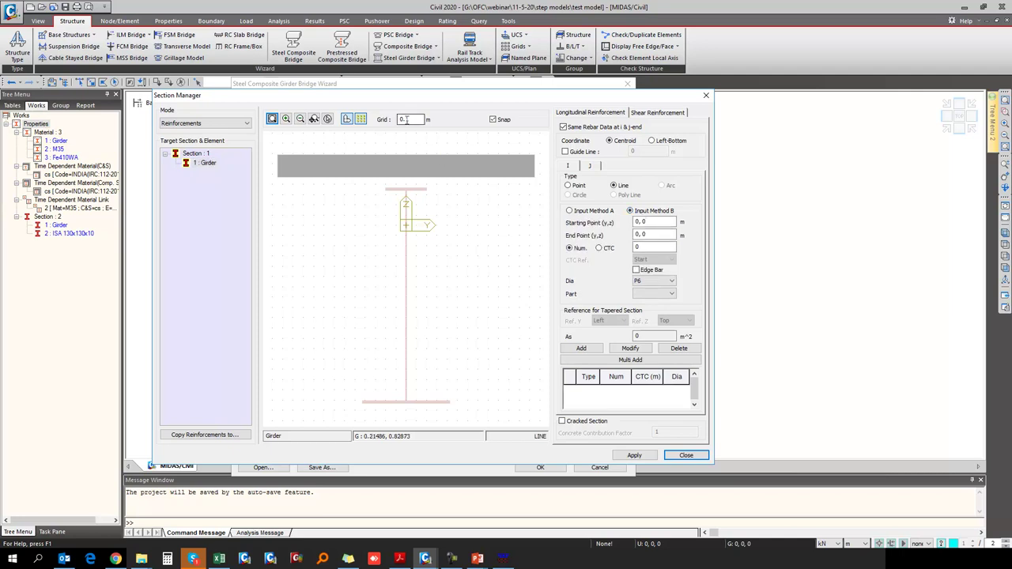
type("0.05")
key("Tab")
Draw the upper rebar line in the deck slab from (-1.2, 0.65) to (1.2, 0.65) m.
left_click(653, 222)
left_click(283, 162)
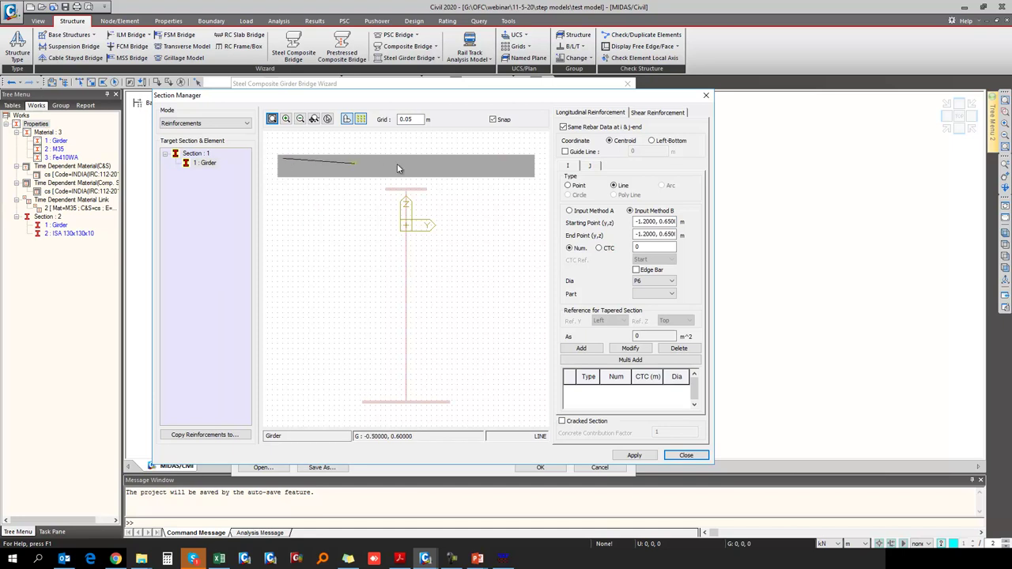
left_click(529, 162)
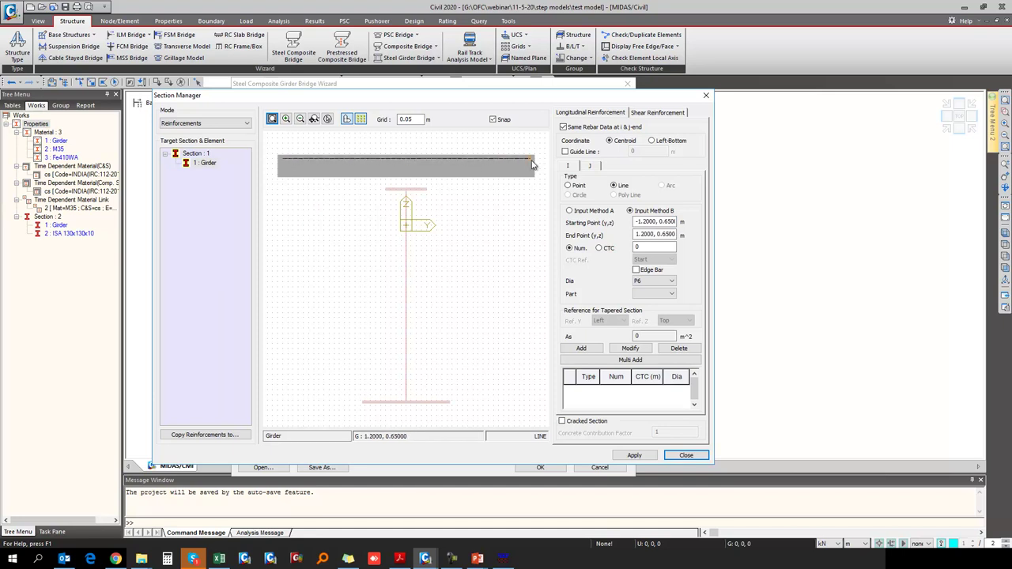
Add the upper rebar row with 0.15 m CTC spacing referenced from Start, edge bars included, diameter P12, assigned to Part 2.
left_click(608, 249)
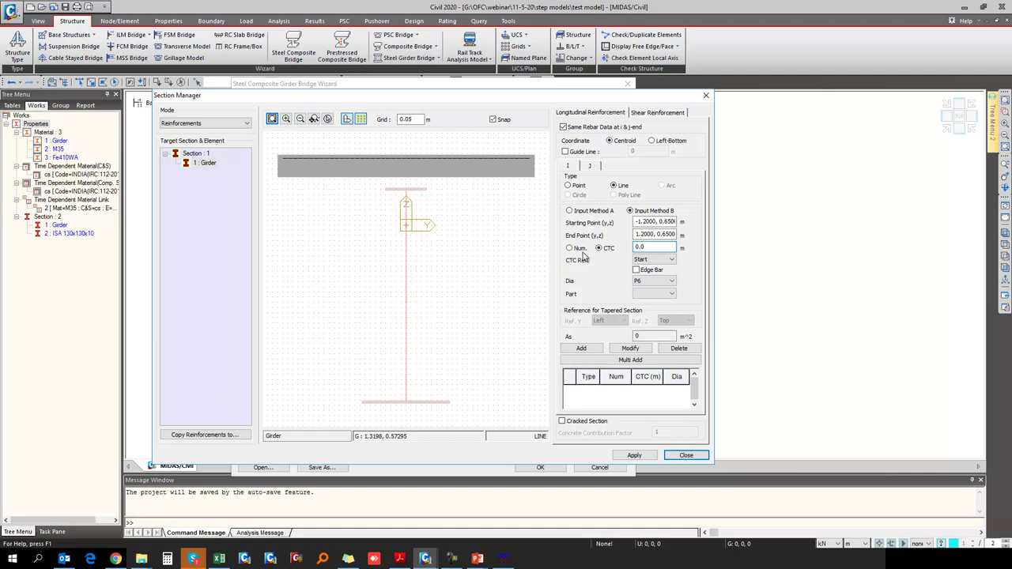
left_click(656, 259)
left_click(655, 272)
left_click(654, 271)
left_click(658, 281)
left_click(652, 311)
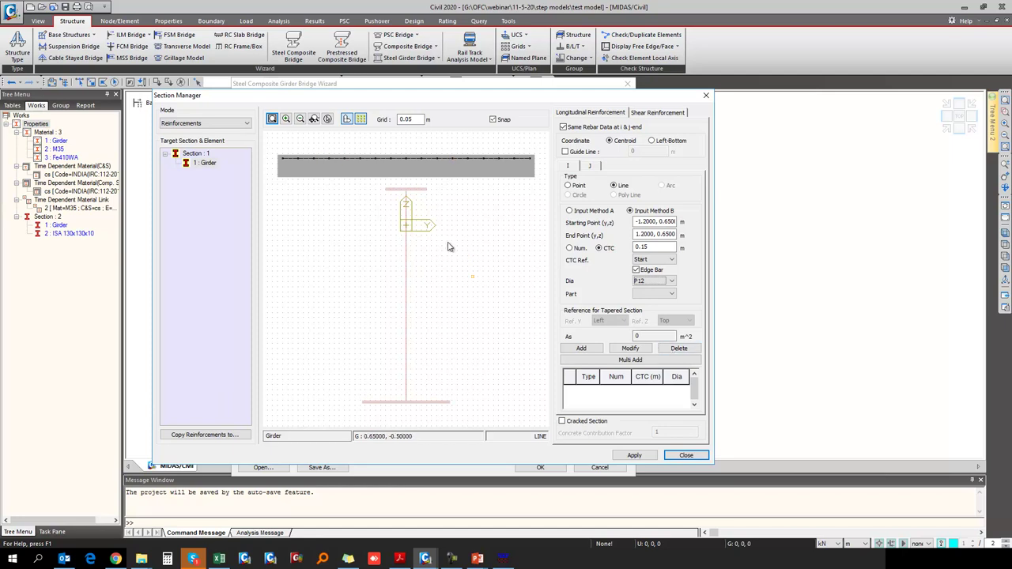
left_click(660, 294)
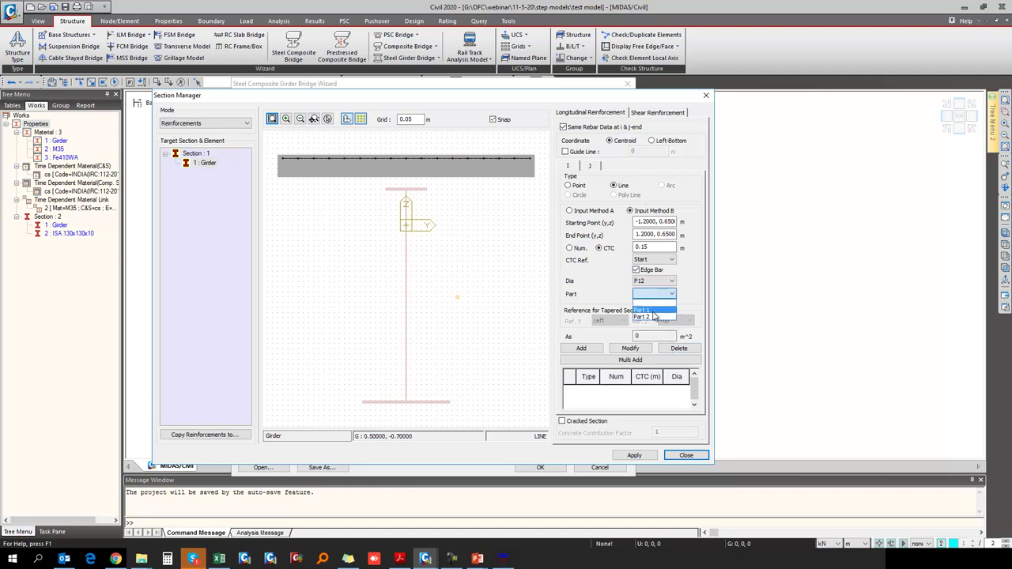
left_click(653, 317)
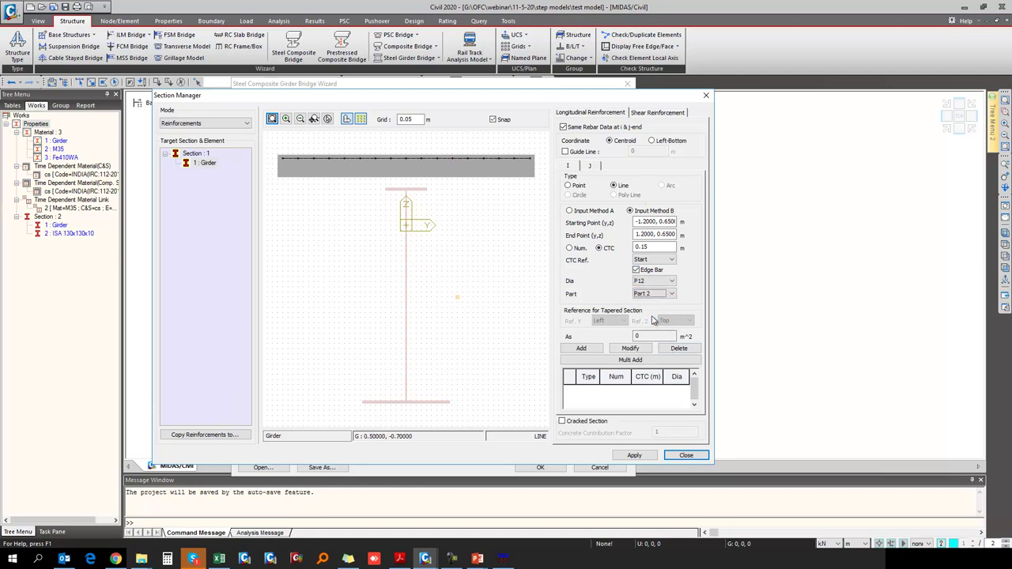
left_click(589, 351)
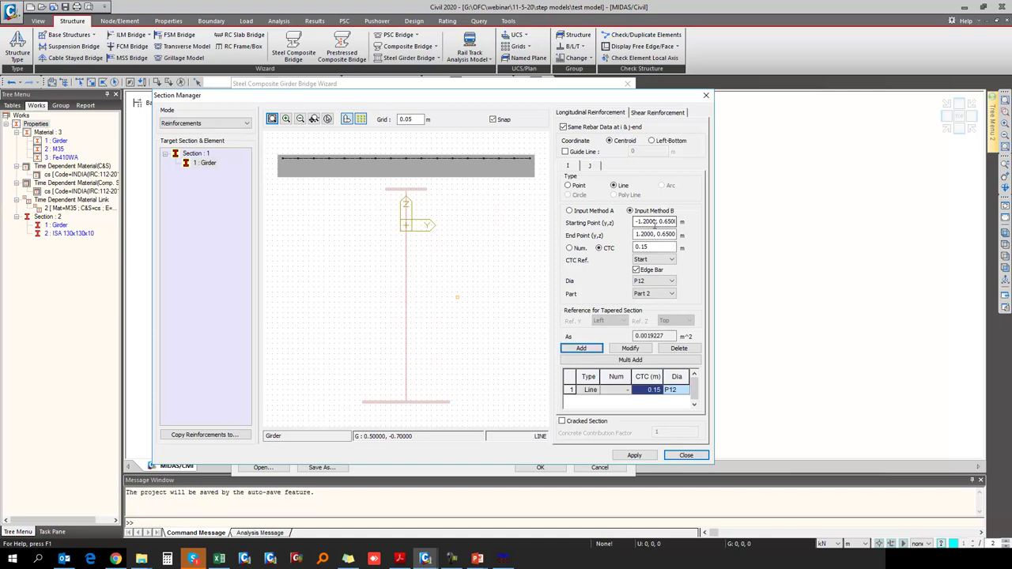
Add a matching lower rebar row in the deck slab from (-1.2, 0.5) to (1.2, 0.5) m.
left_click(282, 177)
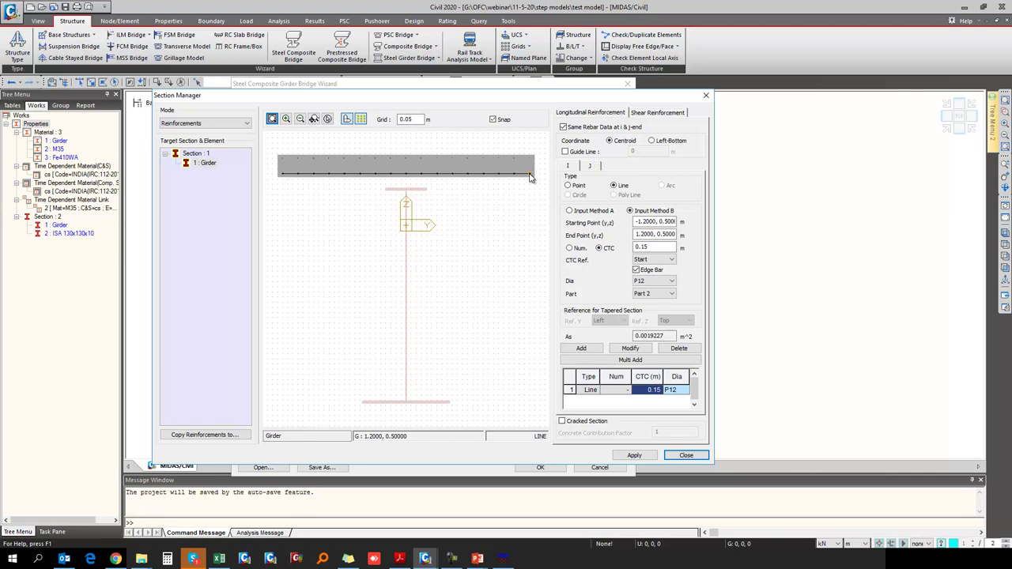
left_click(530, 177)
left_click(582, 350)
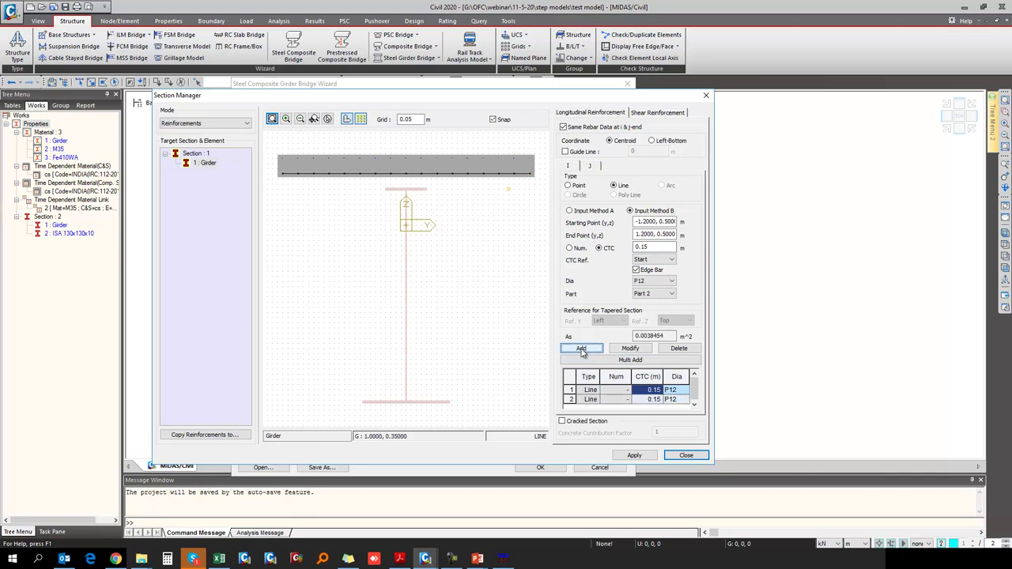
Check both rebar rows in the girder section preview, apply the reinforcement and return to the bridge wizard.
left_click_drag(571, 390, 571, 399)
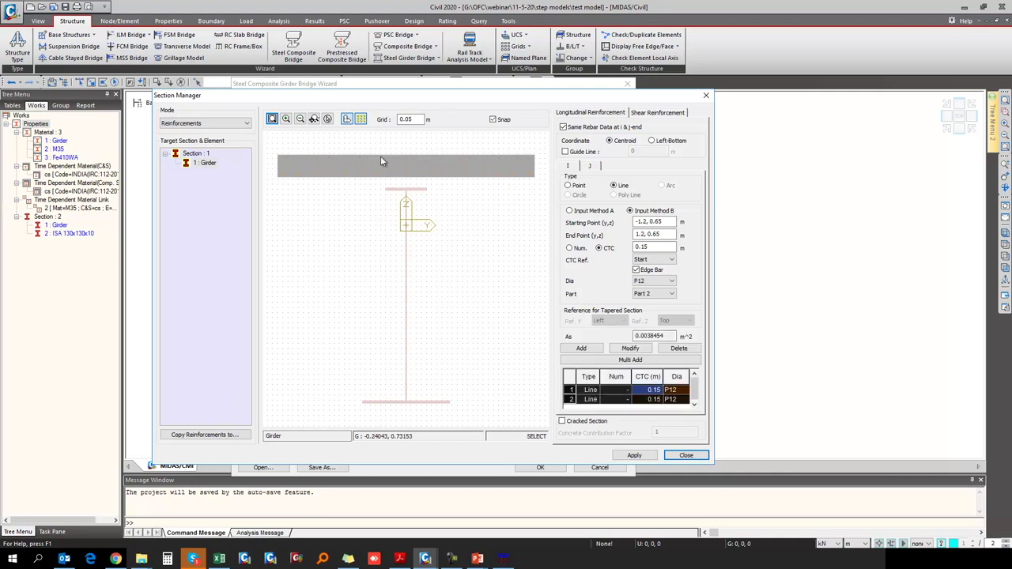
scroll(381, 160, "up", 2)
scroll(394, 176, "up", 2)
scroll(411, 180, "down", 5)
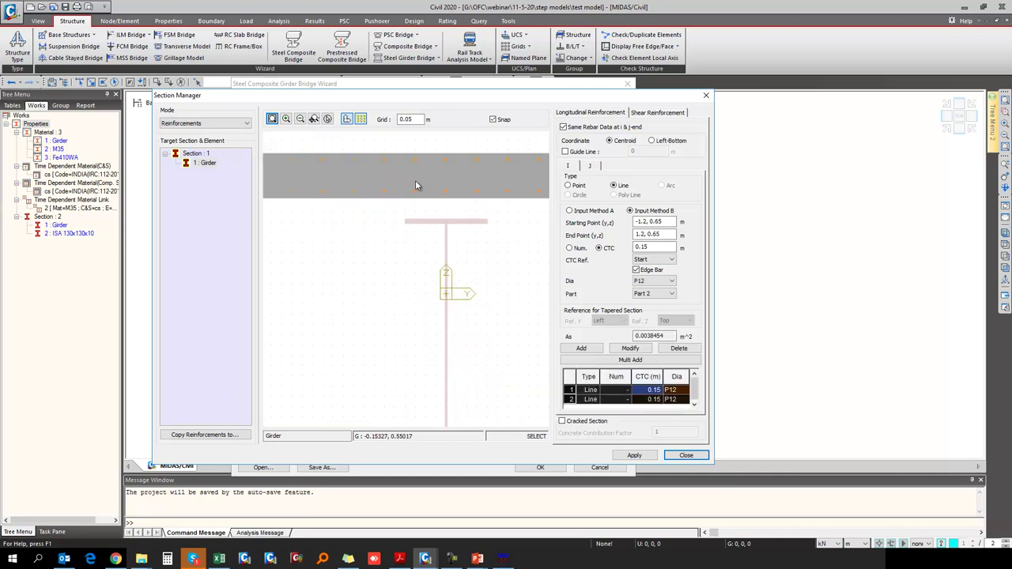
scroll(417, 185, "down", 1)
scroll(417, 185, "down", 2)
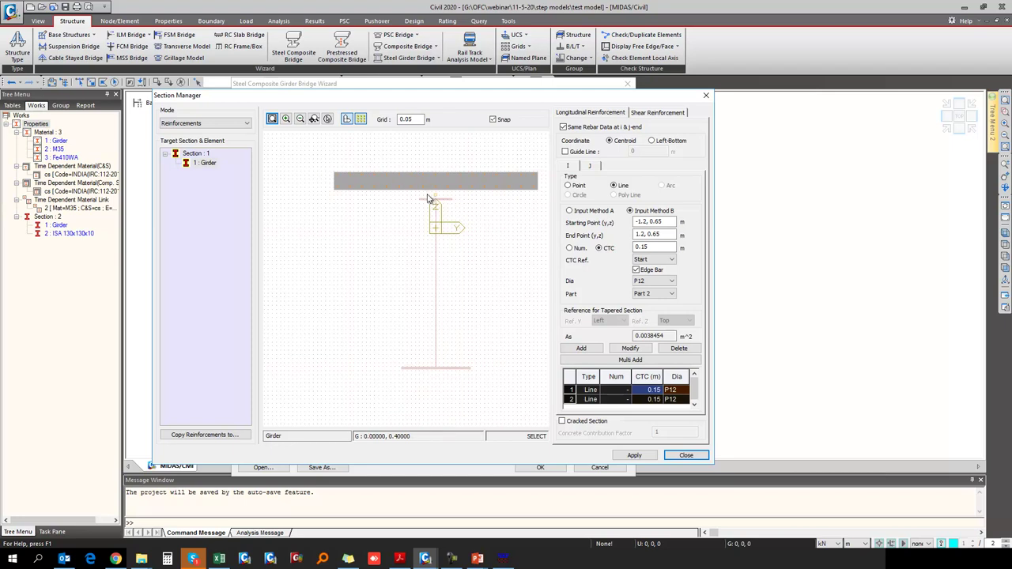
left_click(620, 452)
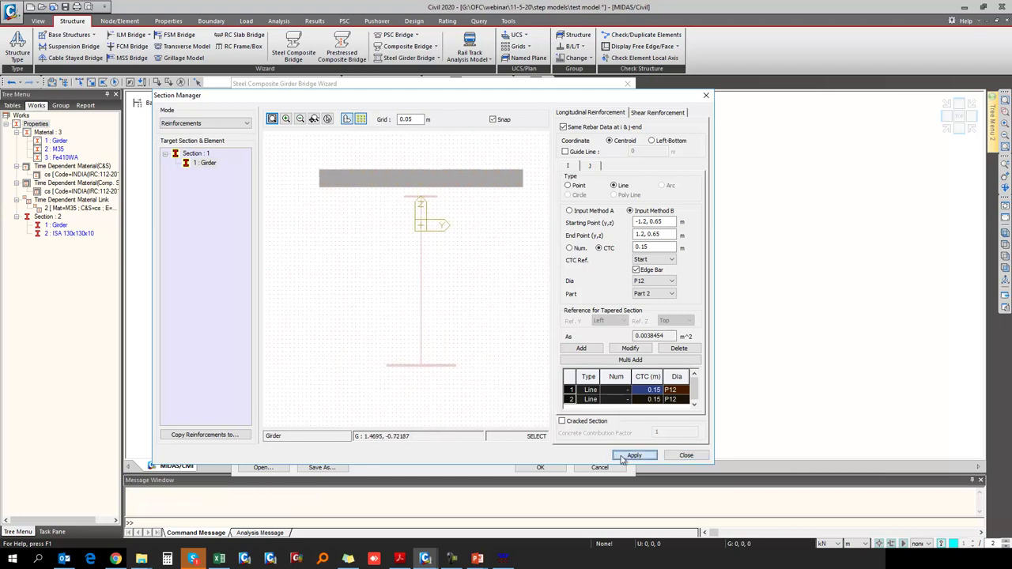
left_click(685, 455)
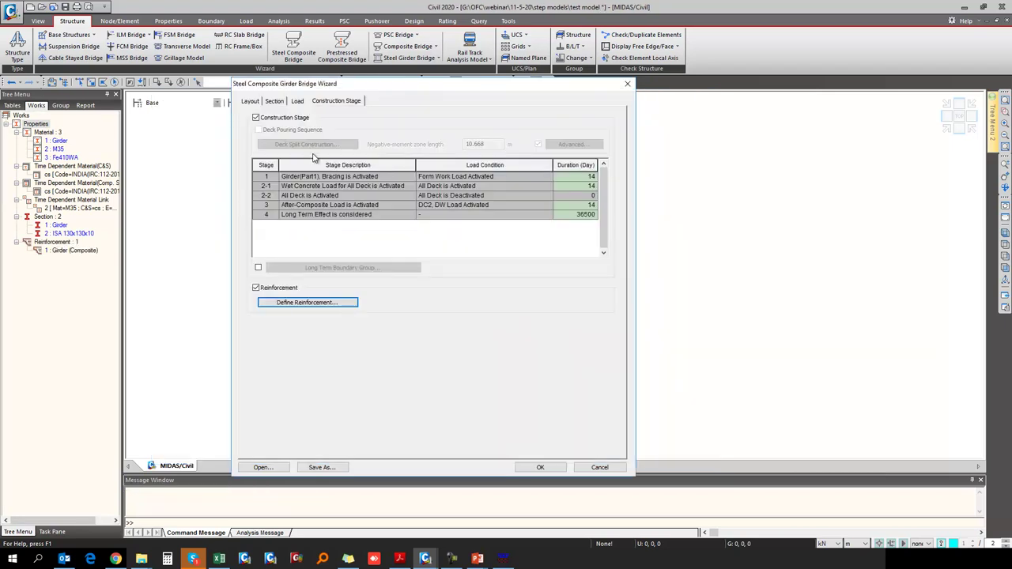
Set the moving load code to India, enable live loads and open the traffic lane definition.
left_click(298, 101)
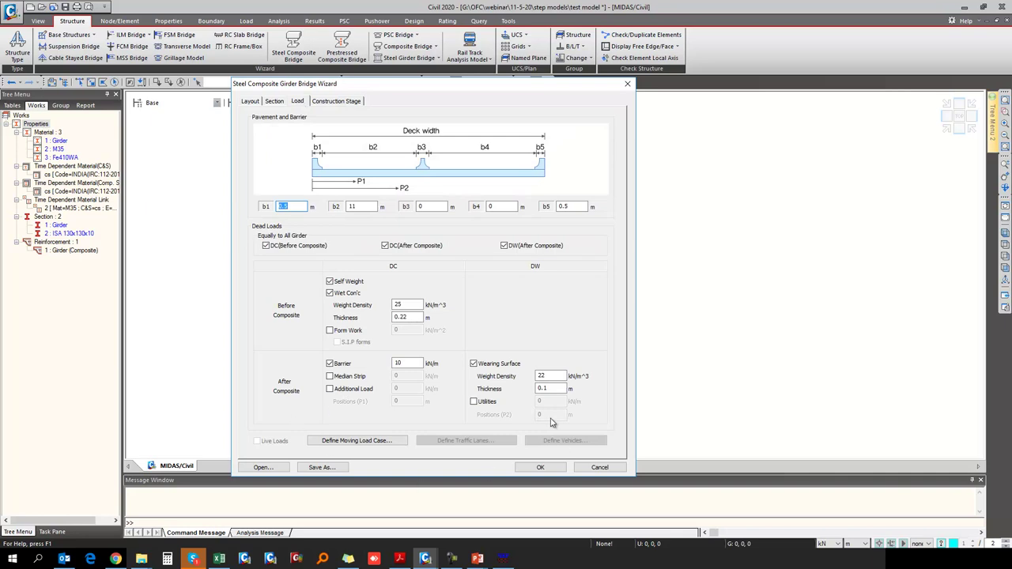
left_click(342, 448)
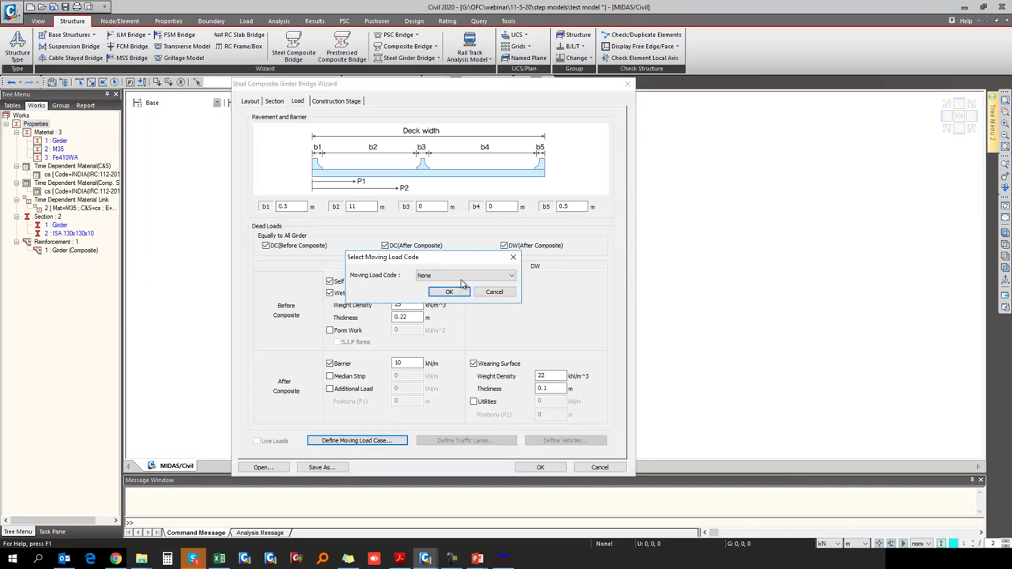
left_click(462, 283)
left_click(438, 359)
left_click(449, 293)
left_click(256, 441)
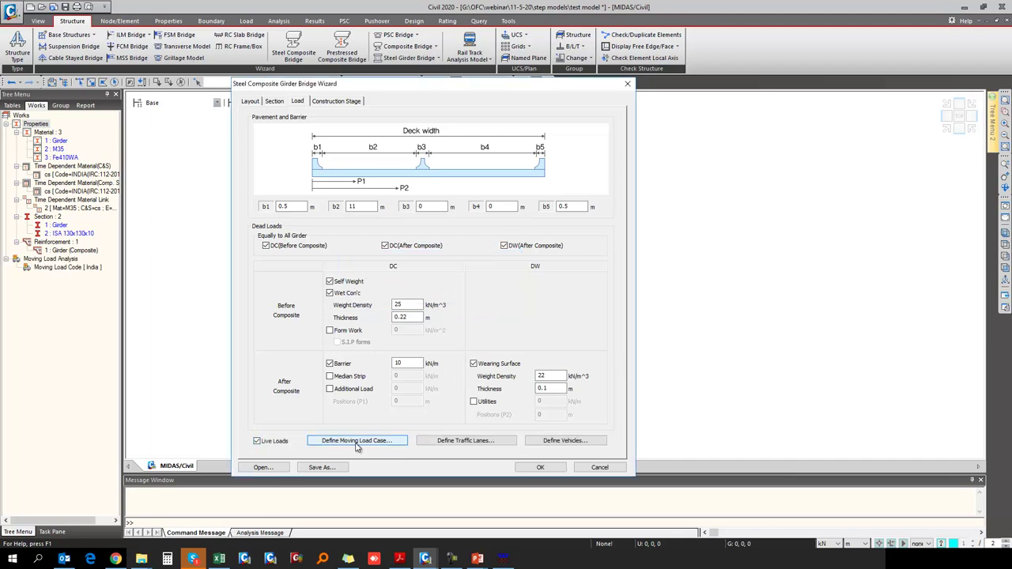
left_click(453, 444)
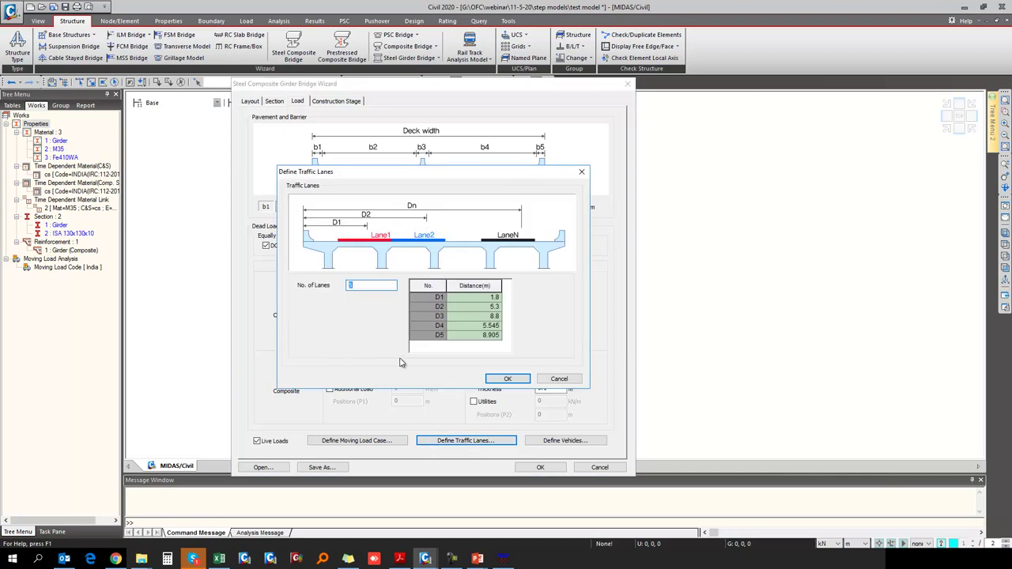
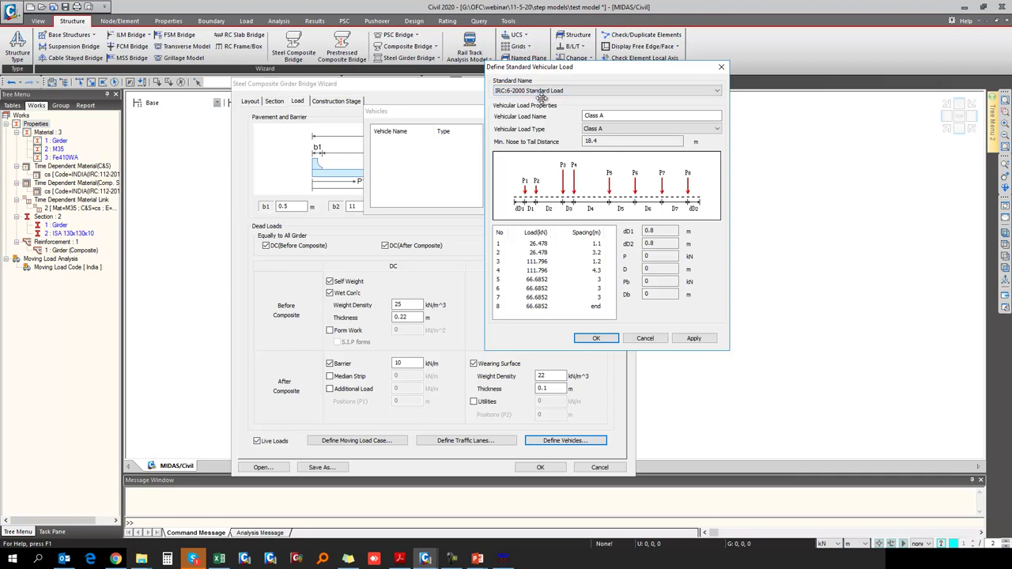
Add the Class A and Class 70R standard vehicles from IRC:6-2000 Standard Load.
left_click(621, 129)
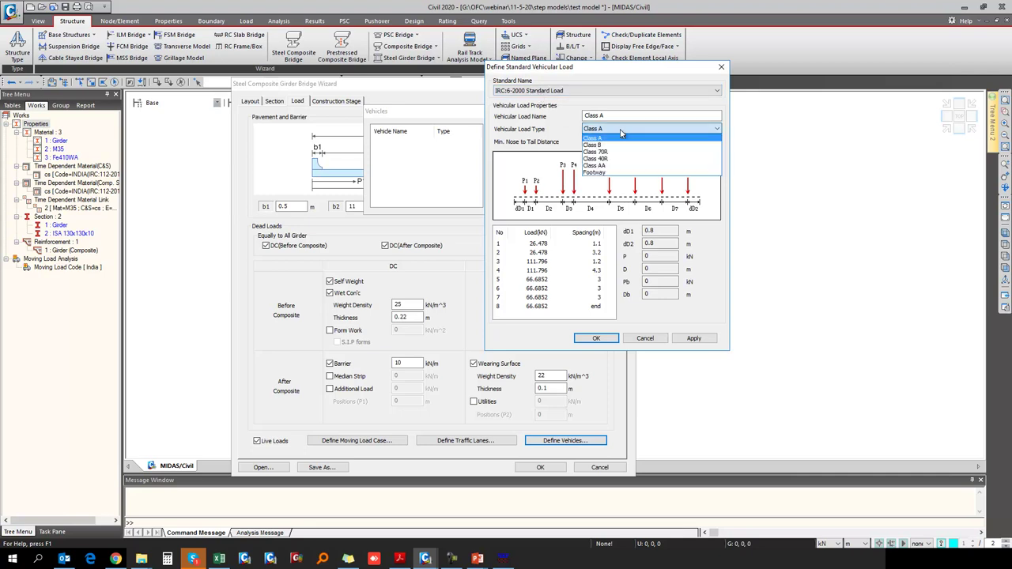
left_click(598, 139)
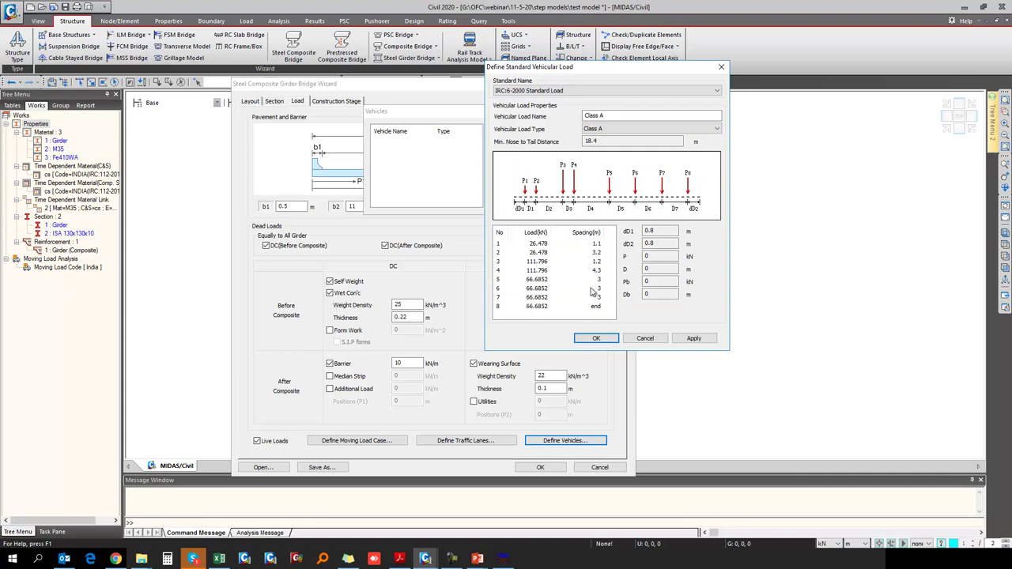
left_click(694, 337)
left_click(613, 128)
left_click(602, 152)
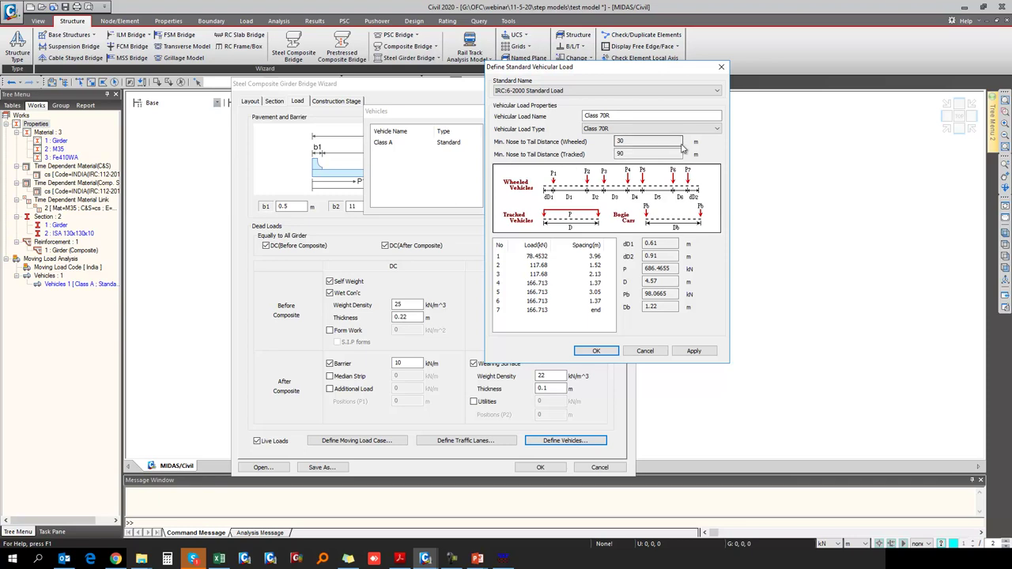
left_click(689, 351)
Review the IRS: Bridge Rules broad gauge vehicle loadings and leave without adding one.
left_click(566, 92)
left_click(538, 109)
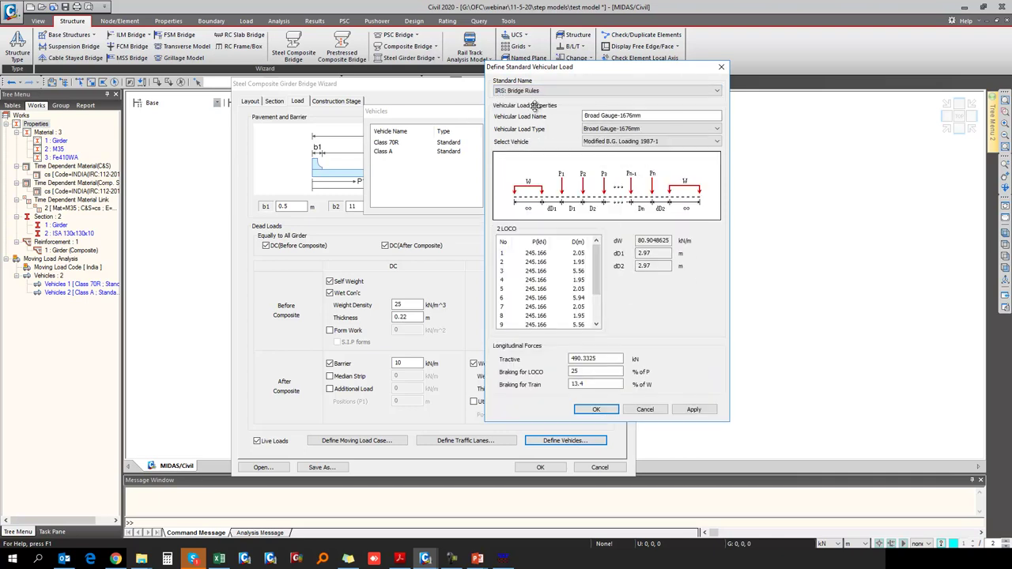
left_click(624, 141)
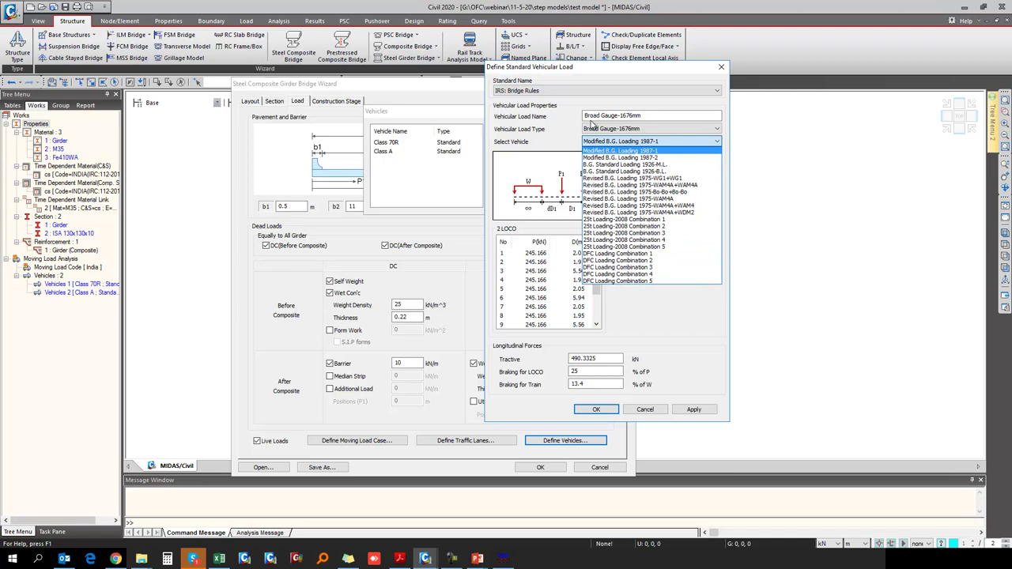
left_click(634, 131)
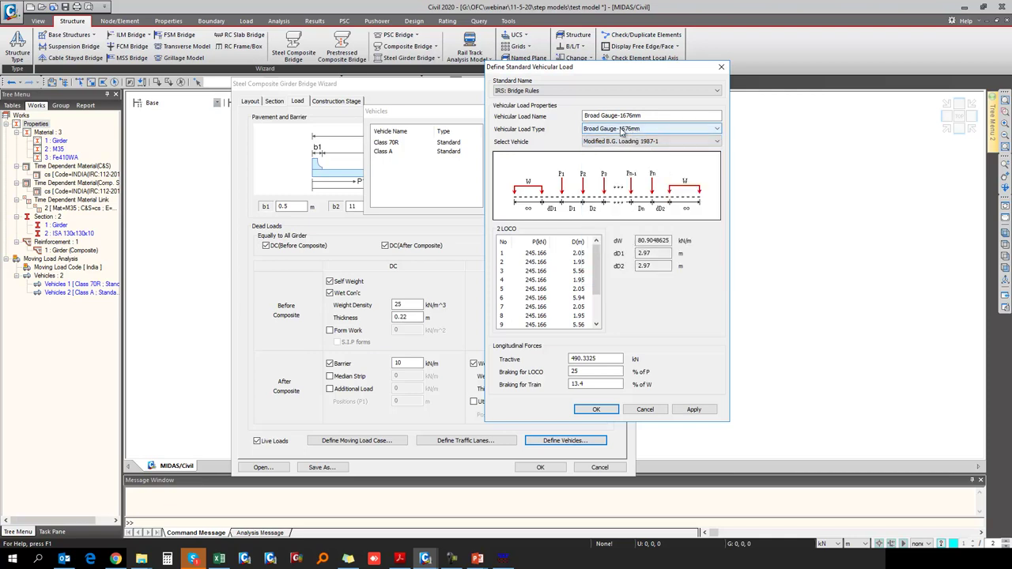
left_click(645, 410)
Open the user-defined vehicle form for the Permit Truck load type and review its predefined vehicle choices.
left_click(498, 150)
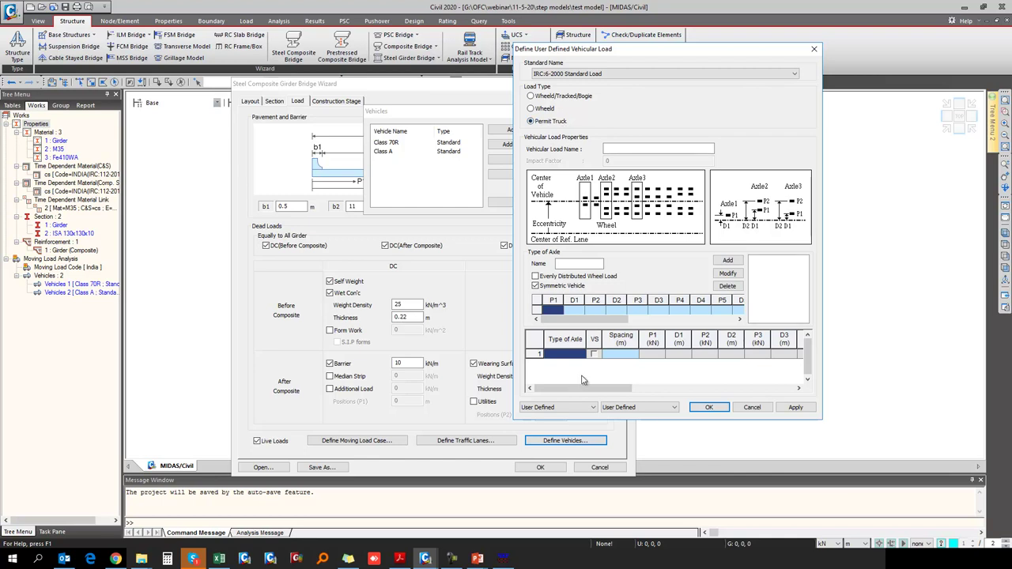
left_click(545, 407)
left_click(546, 431)
left_click(553, 407)
left_click(553, 444)
left_click(630, 407)
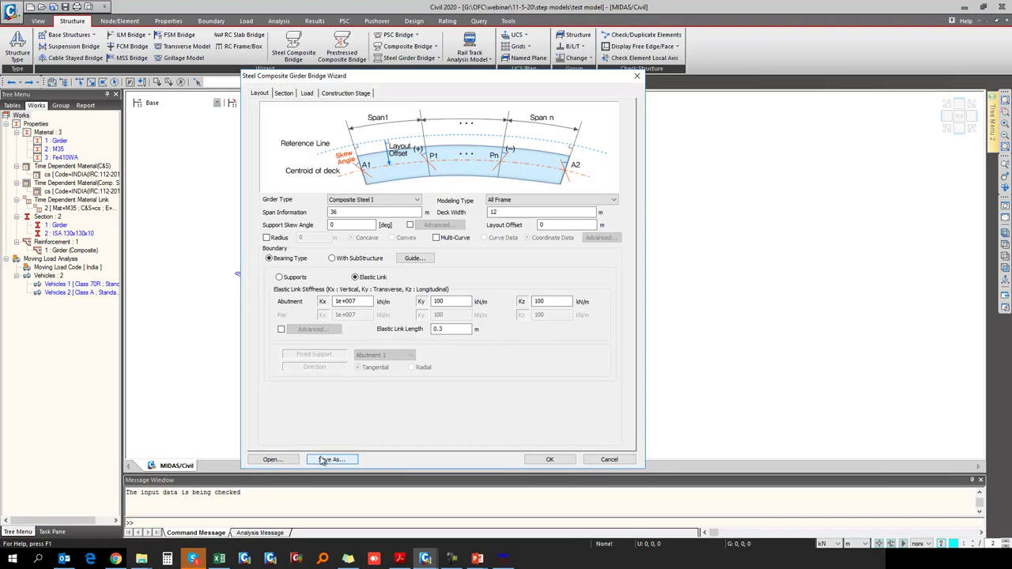
Generate the bridge model from the completed wizard data and expand the entire Works tree.
left_click(559, 463)
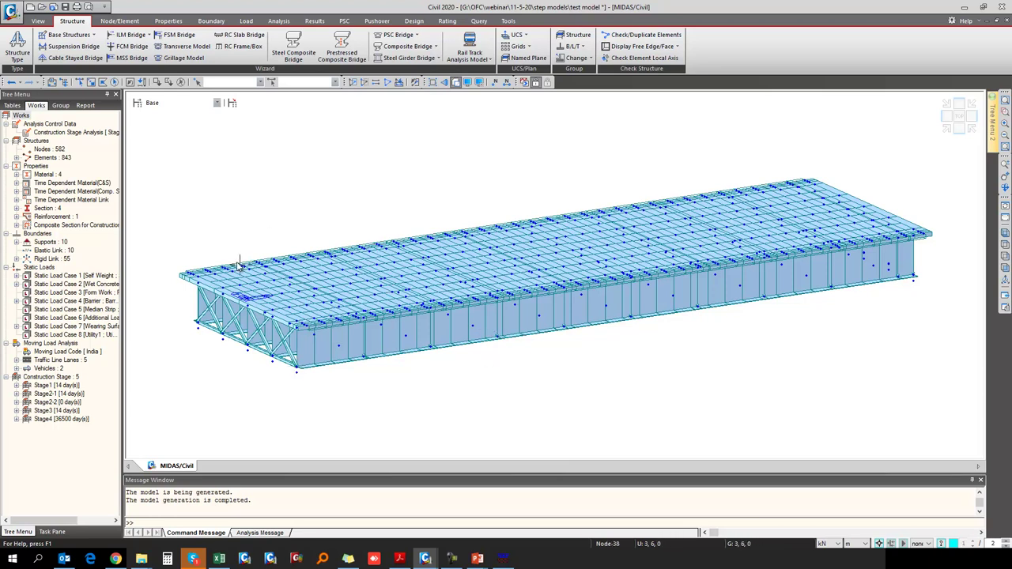
right_click(27, 116)
left_click(36, 123)
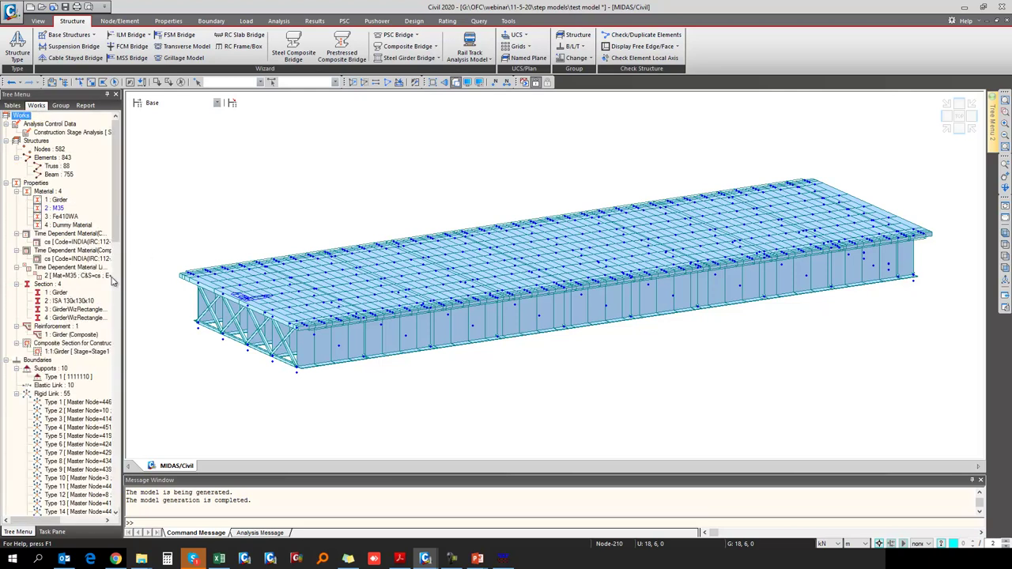
Select all truss elements and examine the cross bracing between the girders.
left_click(57, 167)
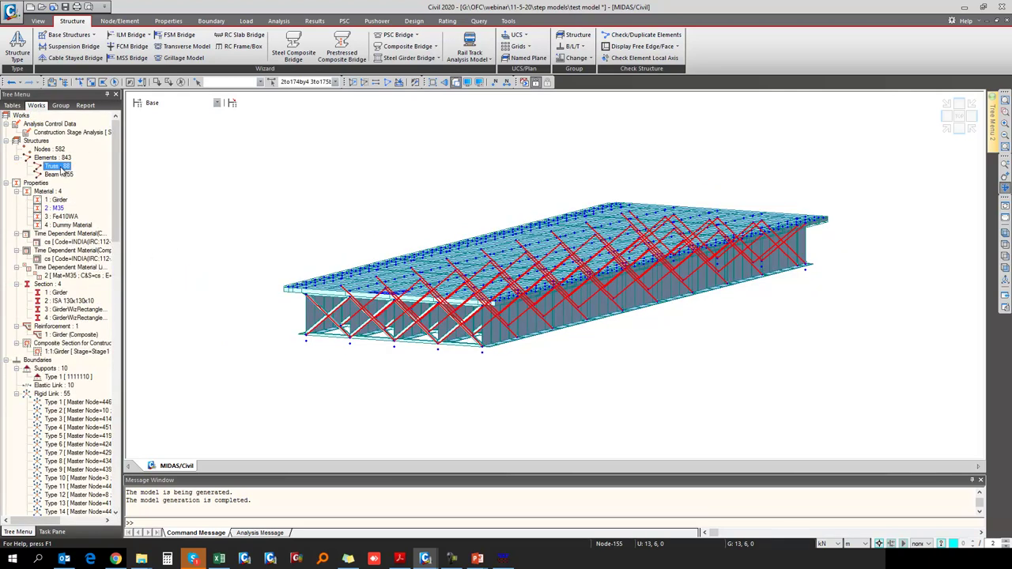
middle_click_drag(524, 294, 364, 336, "ctrl")
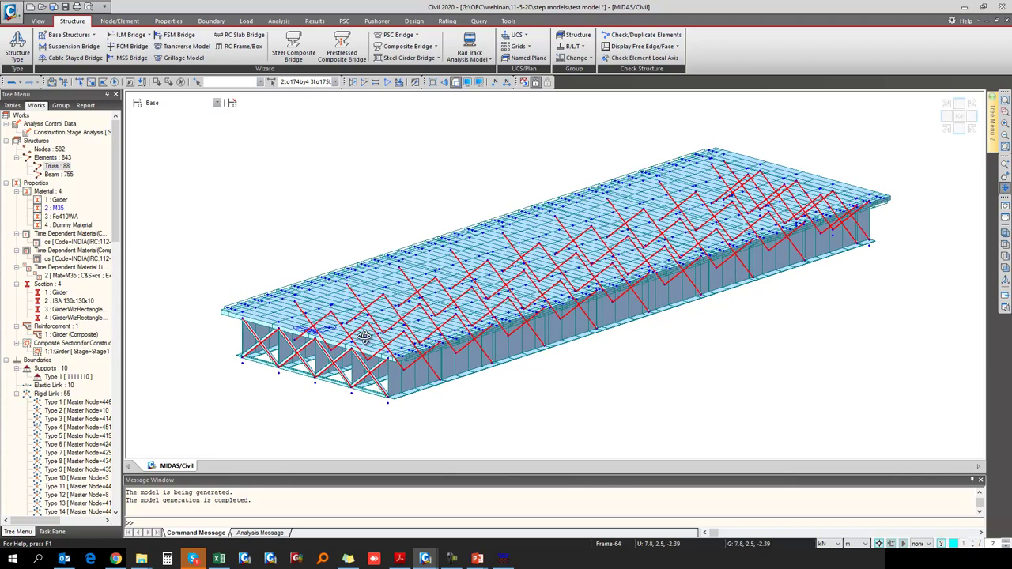
Highlight all beam elements, clear the selection, and examine the elements assigned to the Girder, Fe410WA and Dummy Material materials.
left_click(57, 175)
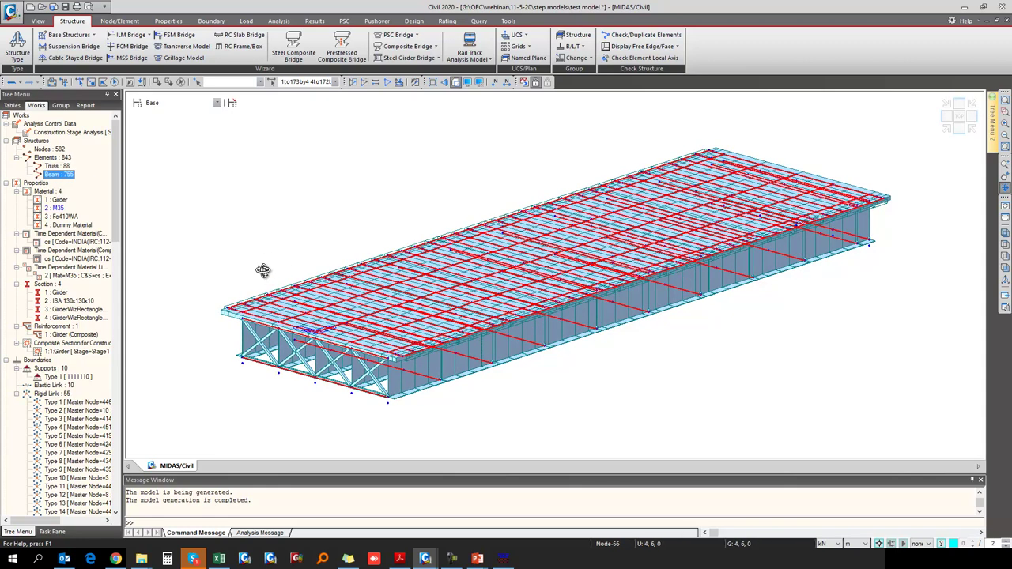
left_click(181, 84)
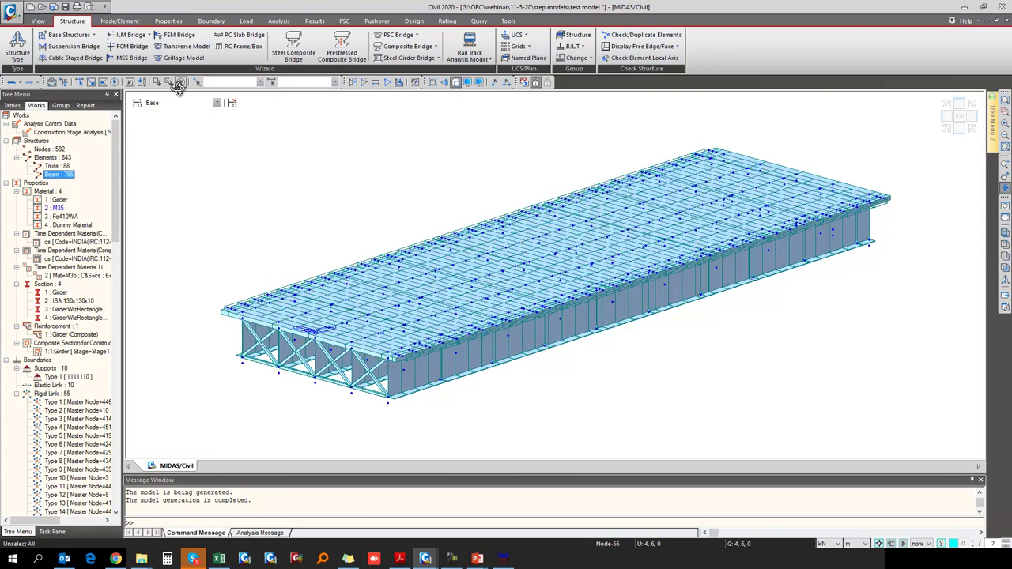
left_click(58, 200)
left_click(63, 217)
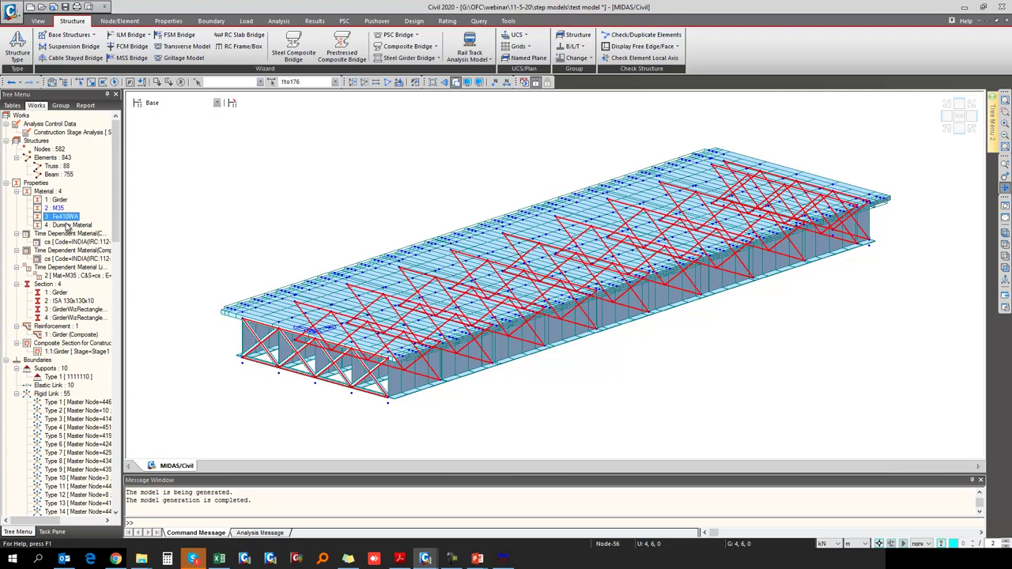
left_click(68, 225)
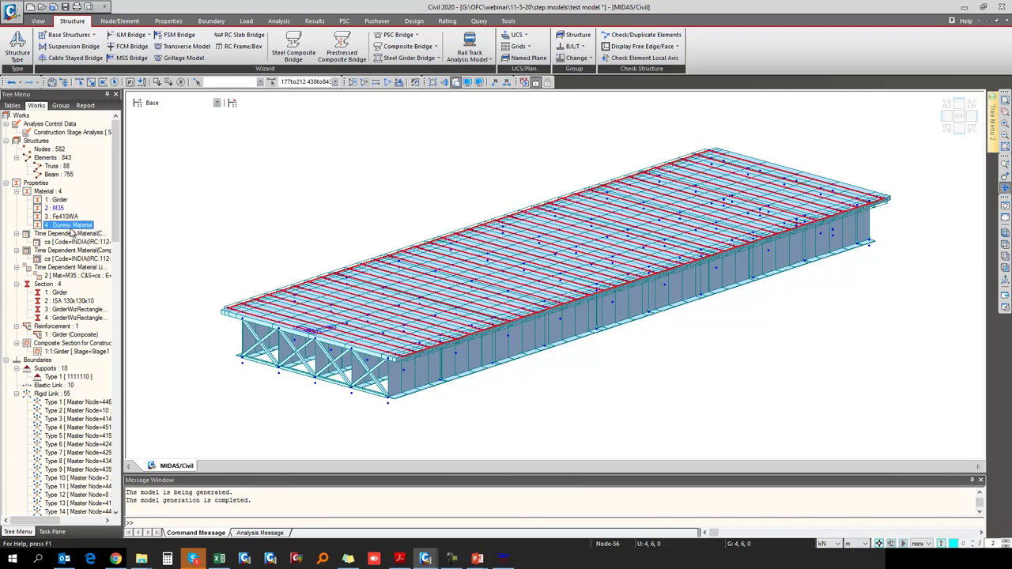
Review the elasticity and weight density properties of the Dummy Material and leave them without changes.
right_click(65, 228)
left_click(115, 367)
double_click(59, 225)
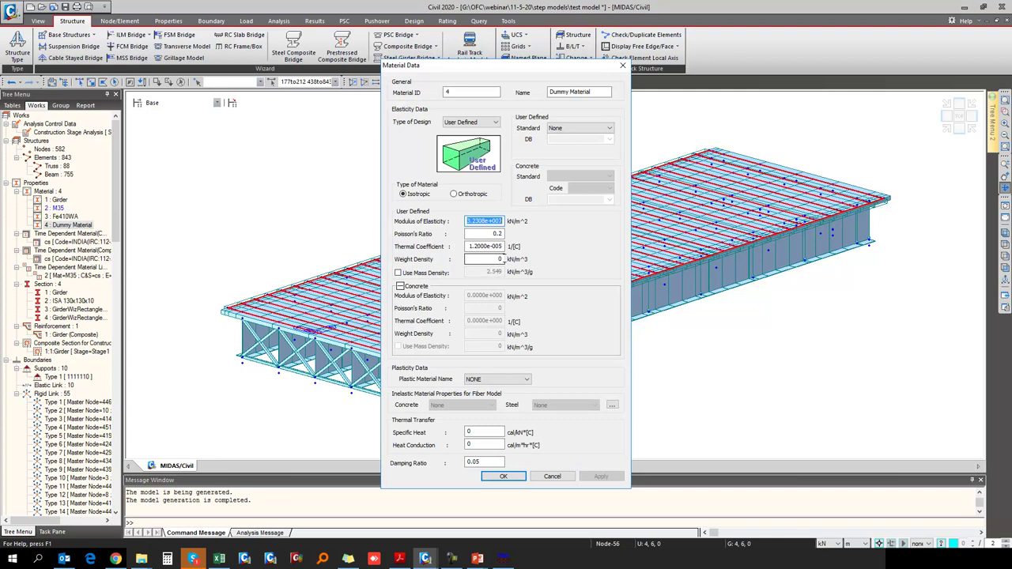
left_click(552, 476)
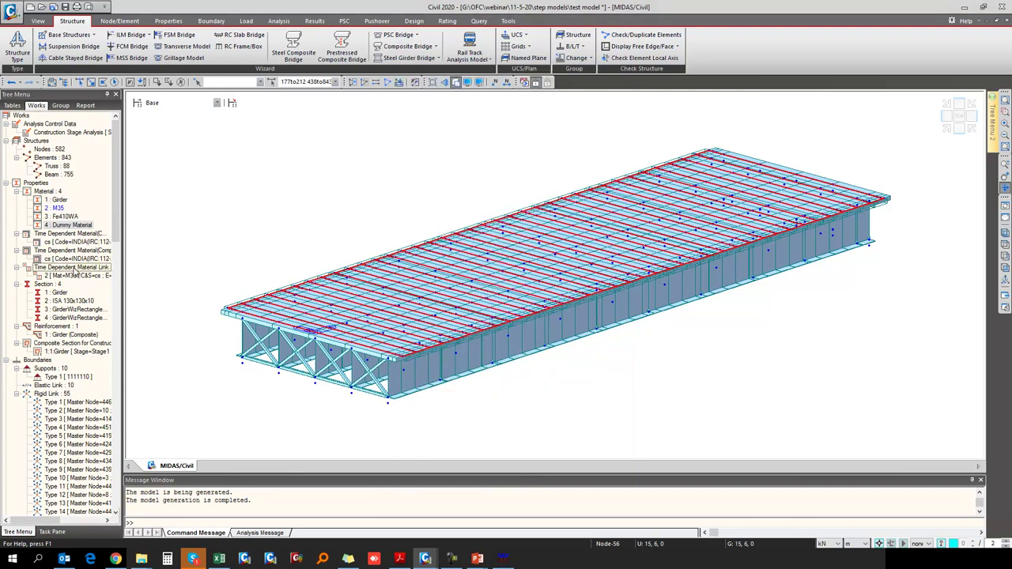
Set both the height and width of solid rectangle section 3 (GirderWizRectangle) to 0.100 m.
left_click(70, 309)
right_click(69, 309)
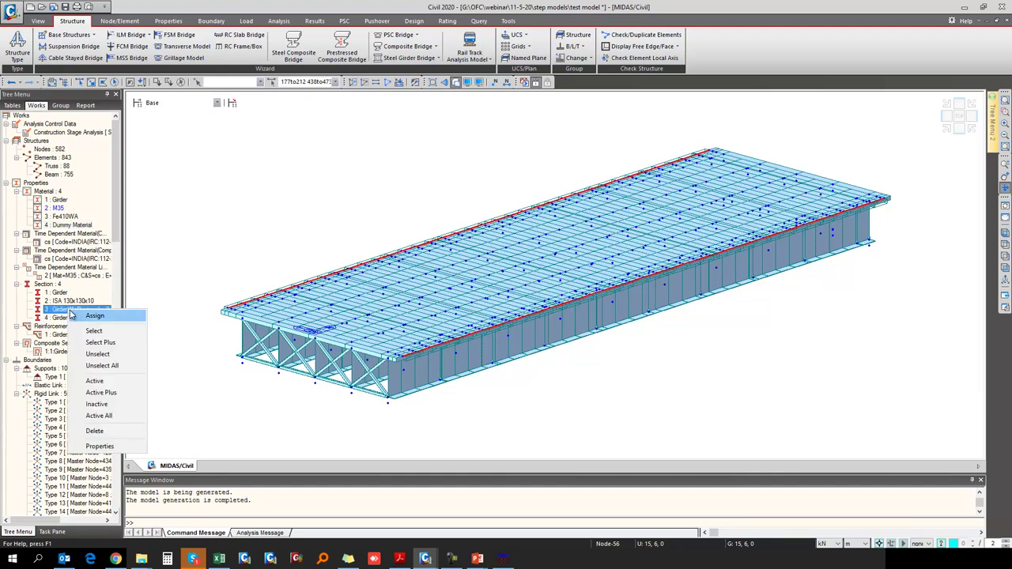
left_click(94, 445)
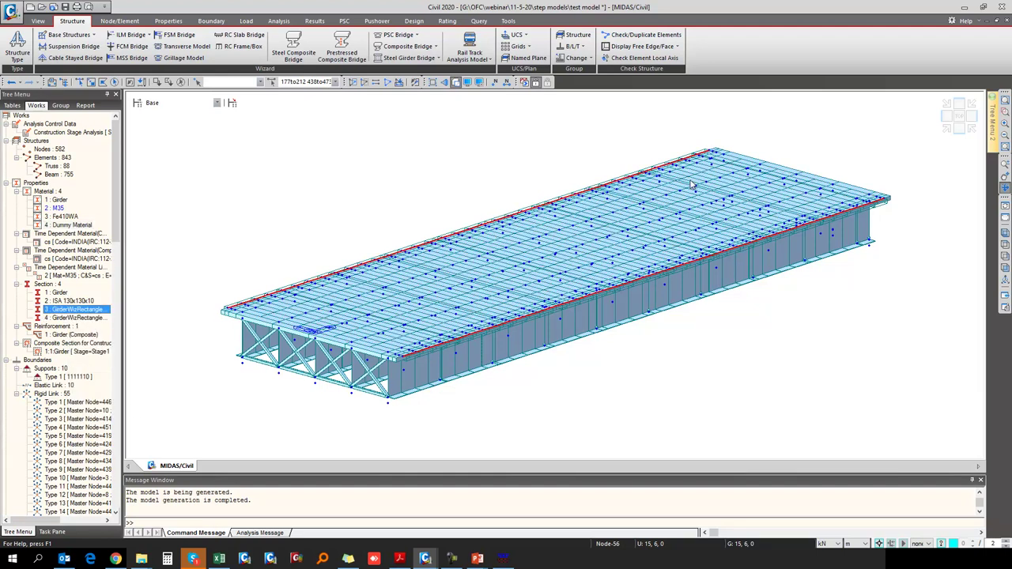
left_click(539, 268)
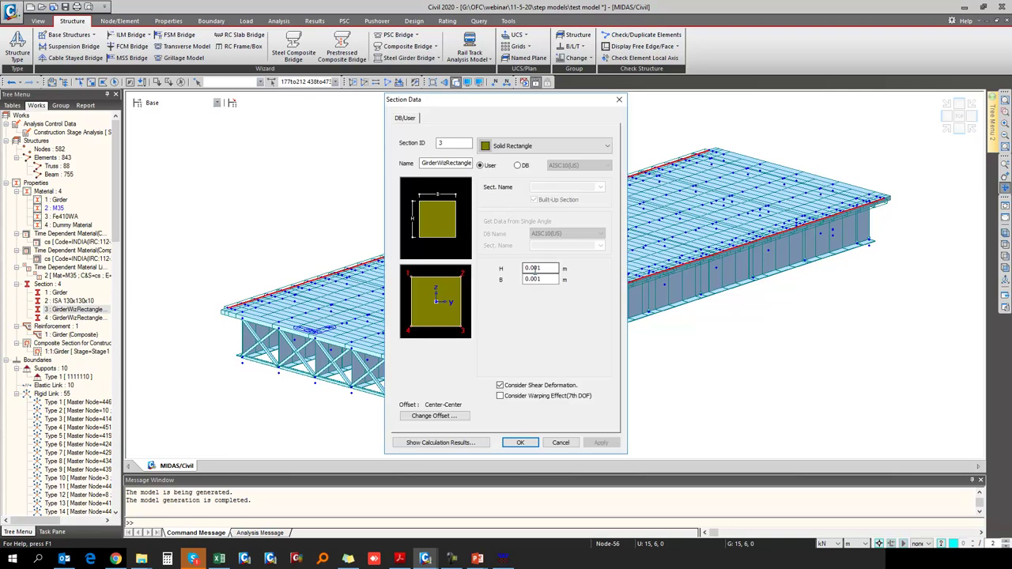
left_click_drag(541, 268, 529, 267)
type("100")
key("Tab")
type("0.100")
key("Tab")
left_click(521, 445)
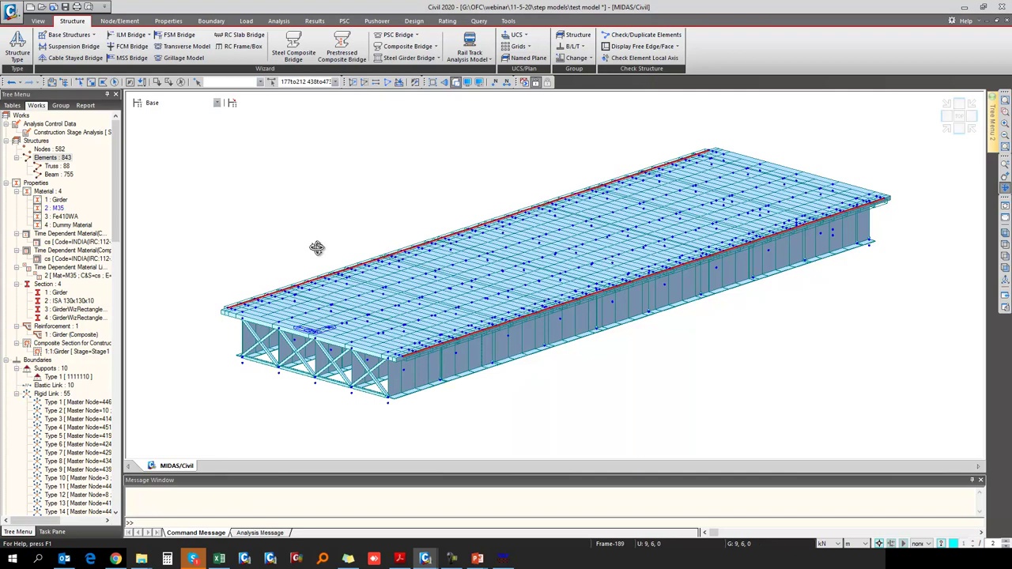
Highlight the elements using section 4 (GirderWizRectangle), review its section dimensions and leave without changes.
left_click(76, 318)
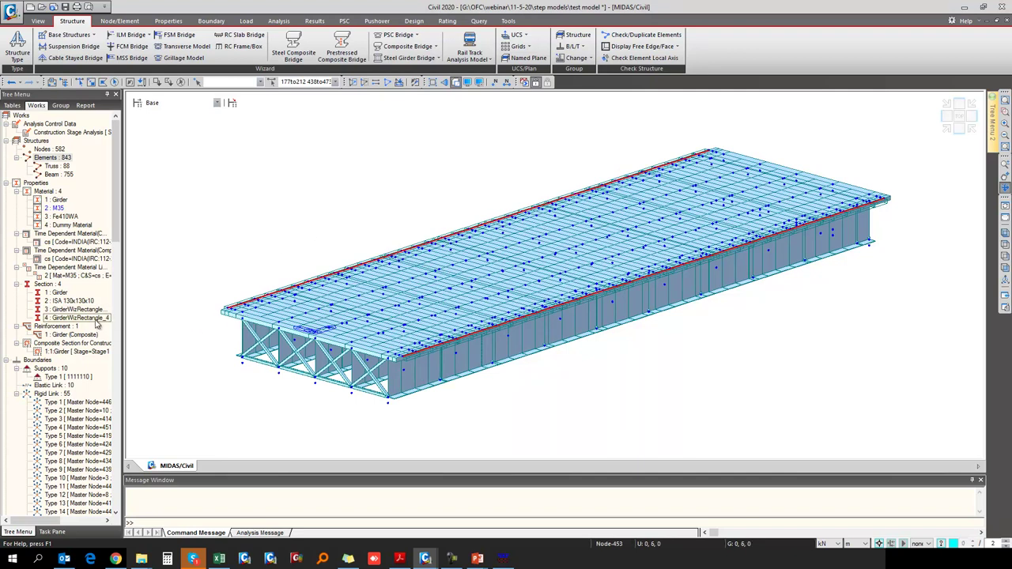
right_click(95, 322)
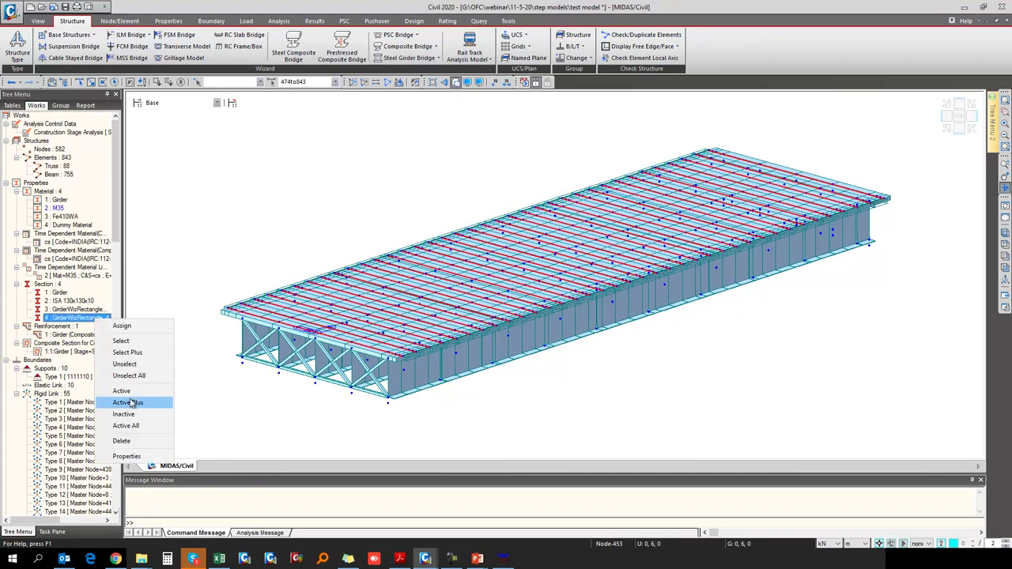
left_click(147, 456)
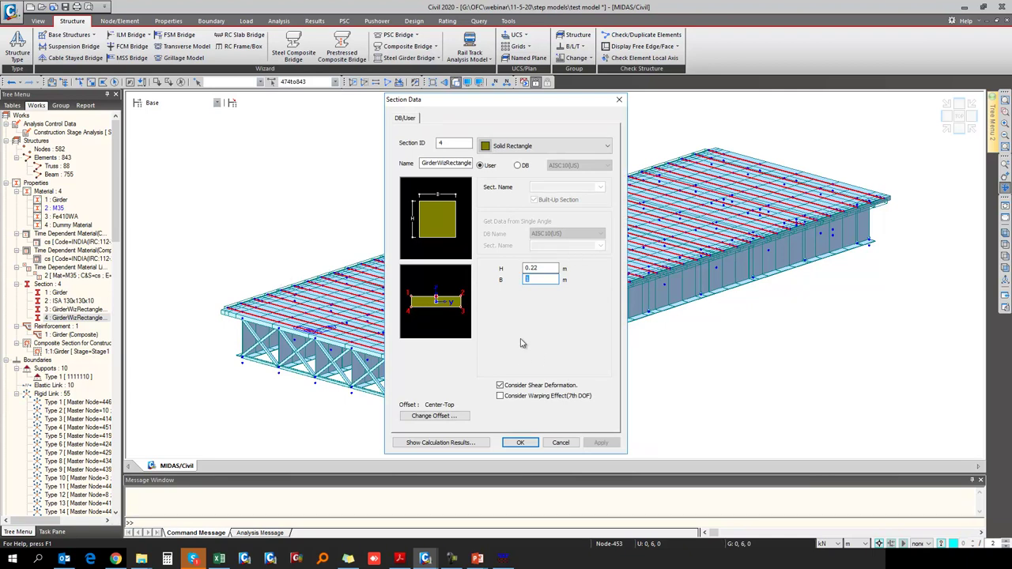
left_click(561, 442)
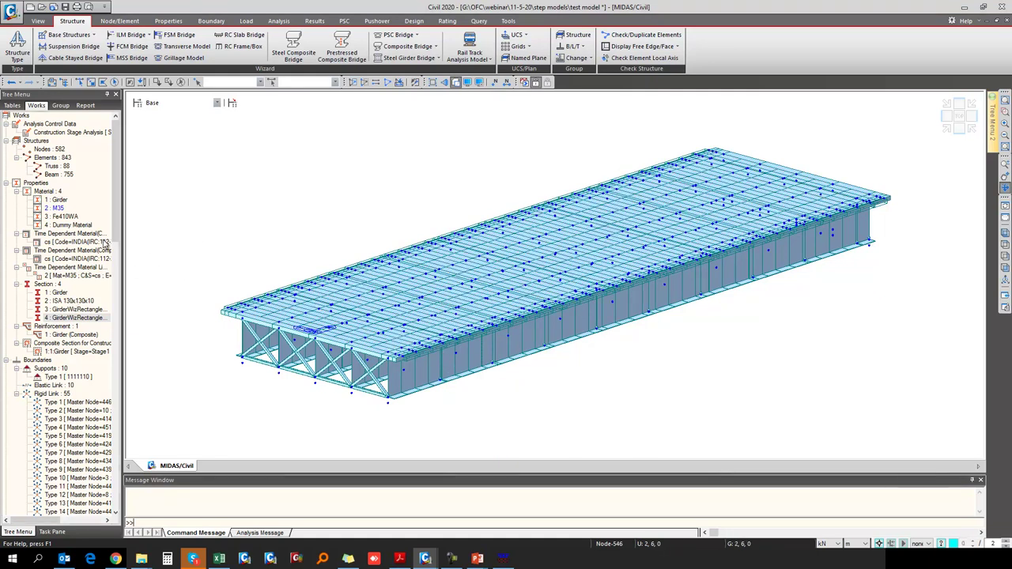
Collapse the rigid link list and display the Type 1 supports on the bridge model.
left_click_drag(119, 207, 120, 252)
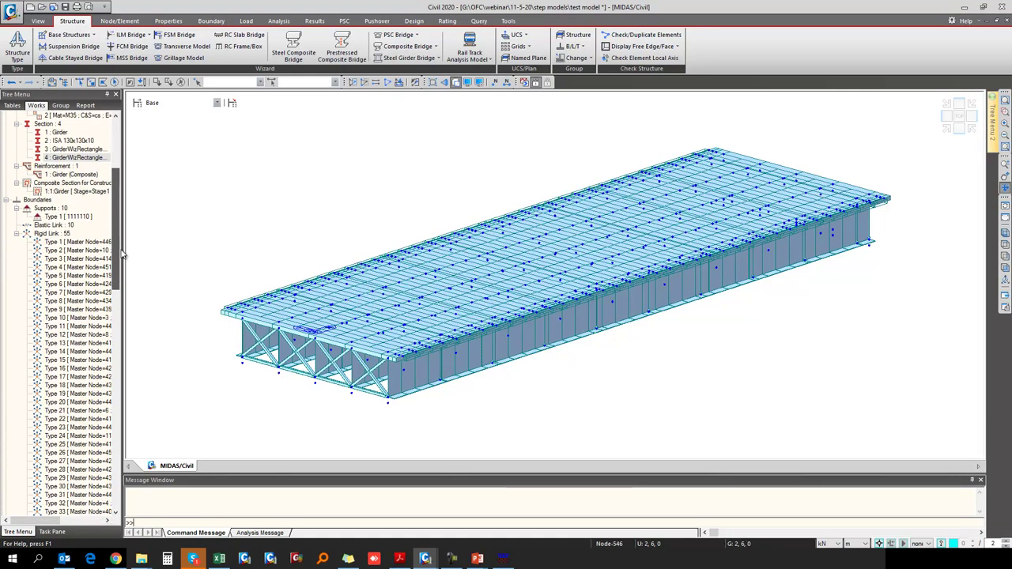
double_click(53, 235)
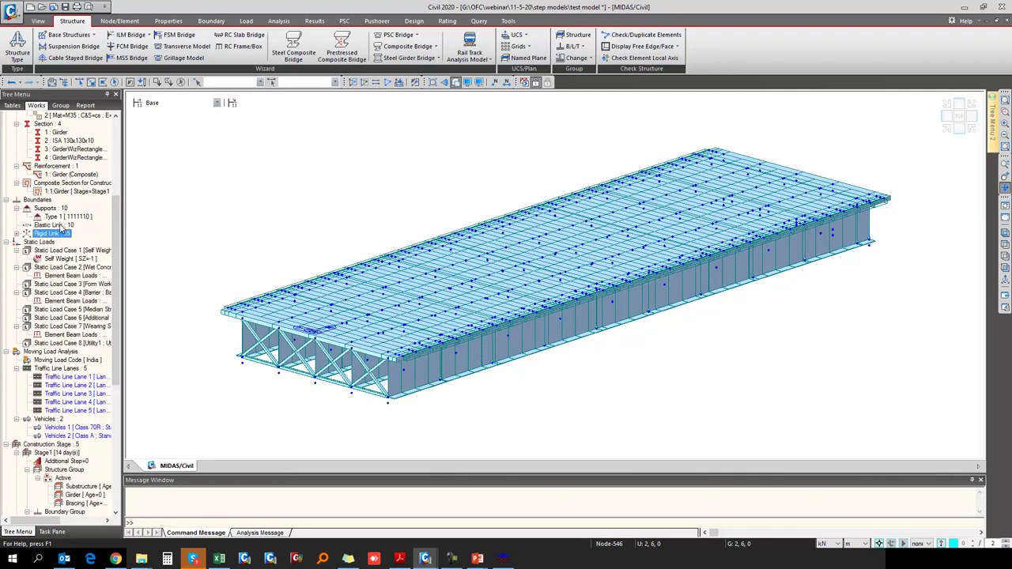
left_click(61, 218)
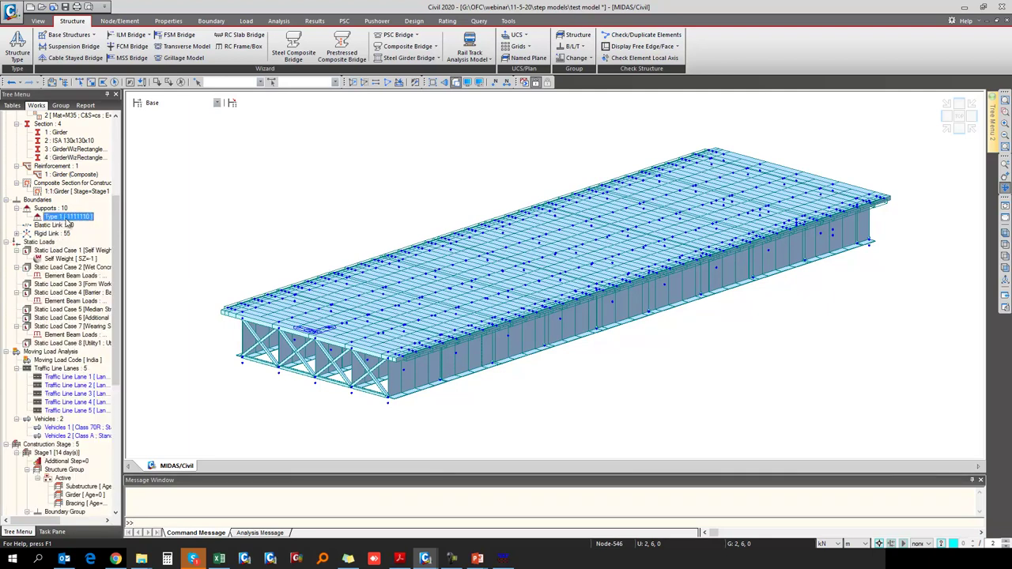
right_click(69, 220)
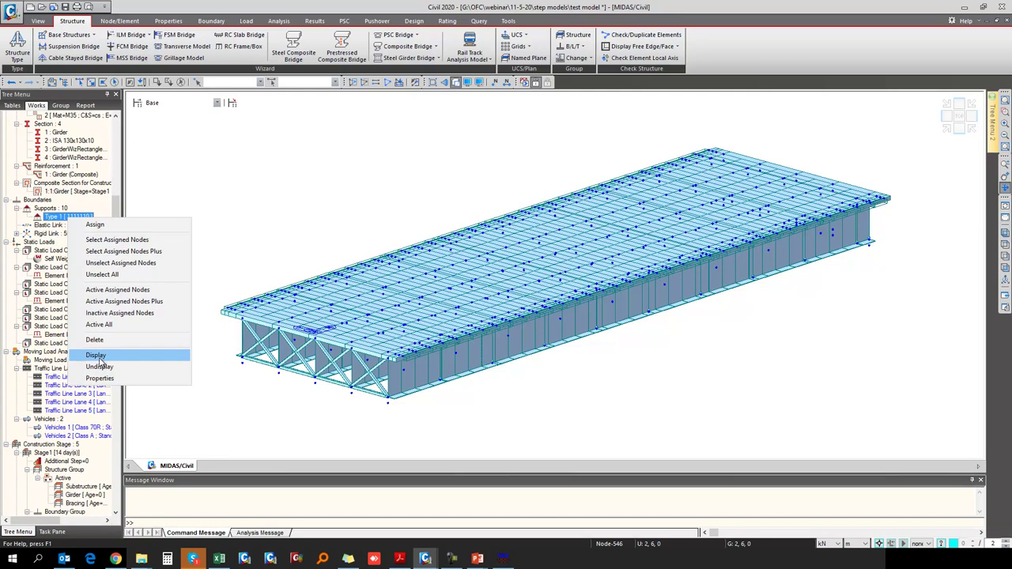
left_click(96, 355)
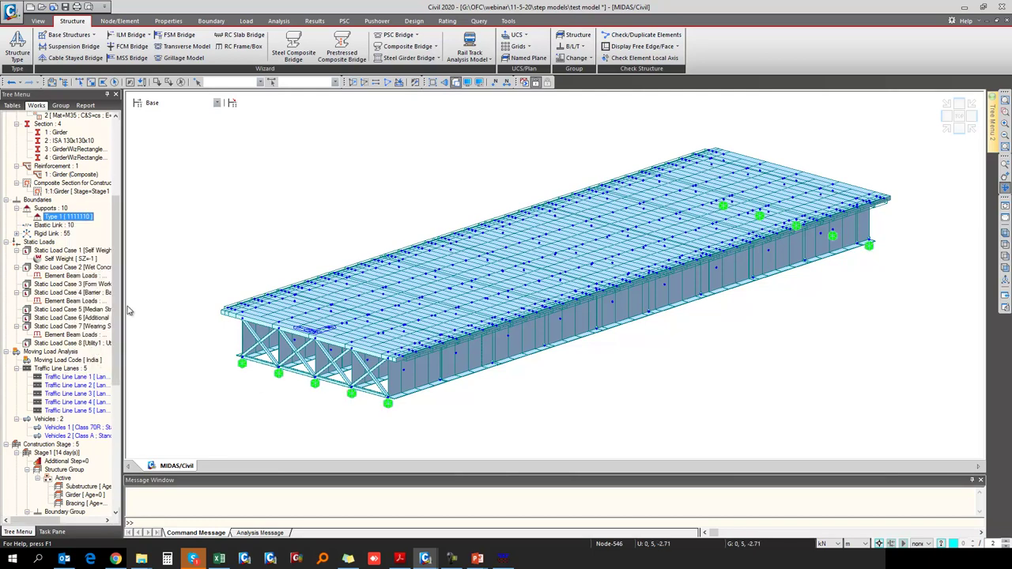
Display the elastic links on the model and examine them at the girder ends.
left_click(55, 225)
right_click(76, 225)
left_click(92, 258)
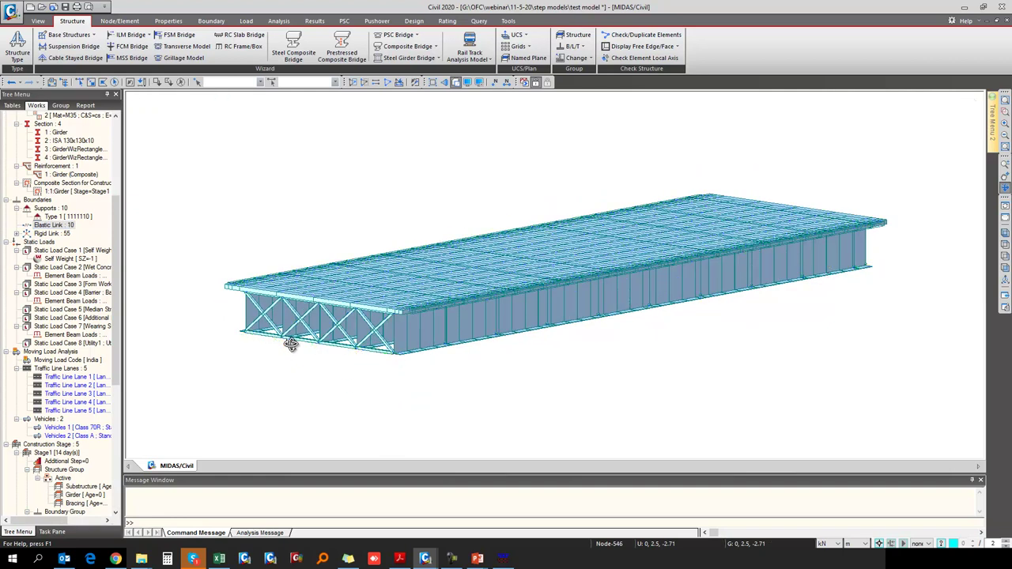
scroll(290, 342, "up", 5)
scroll(291, 344, "up", 2)
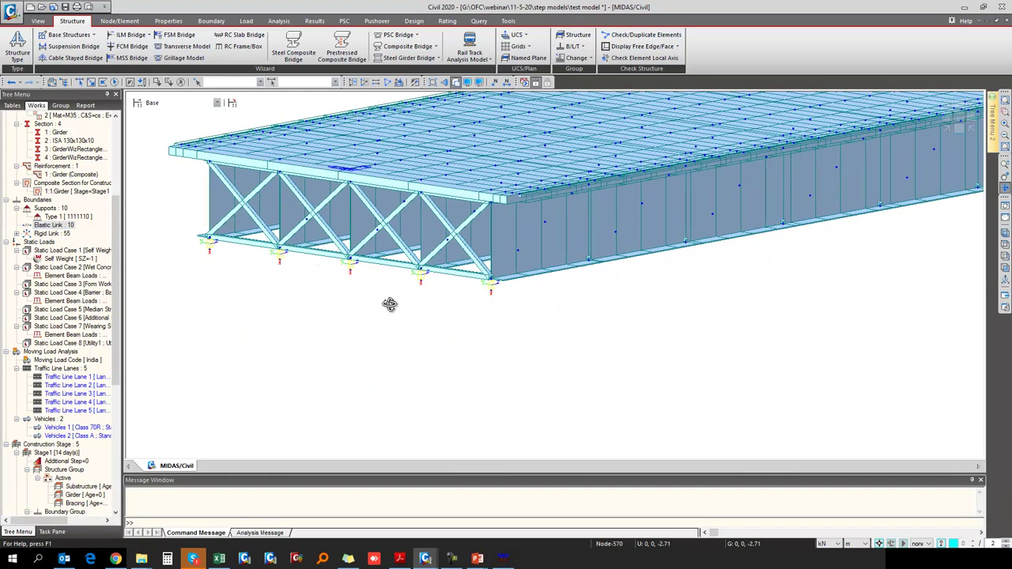
scroll(979, 140, "down", 5)
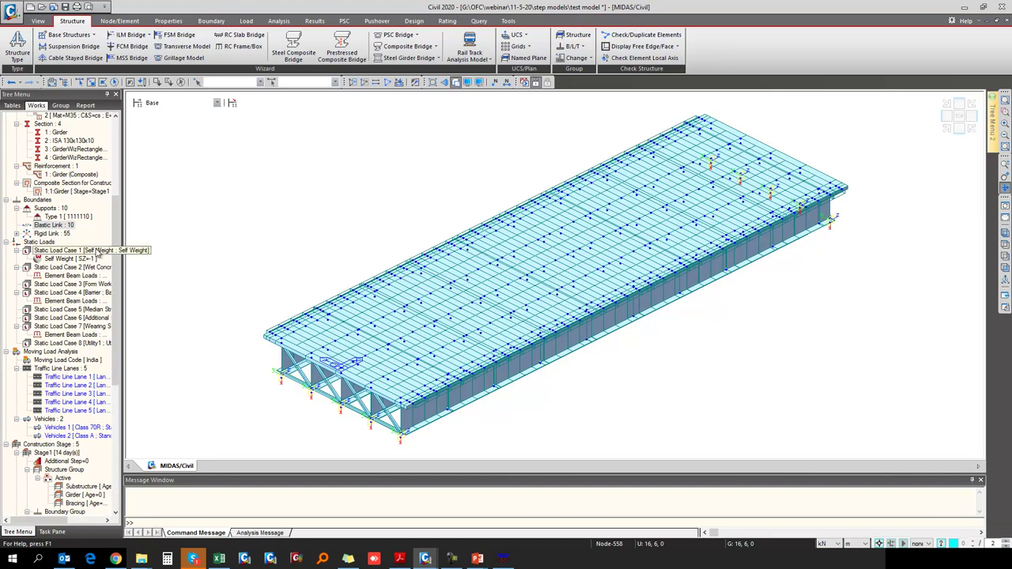
Display the rigid links on the model and examine them in wireframe view.
double_click(51, 233)
right_click(59, 235)
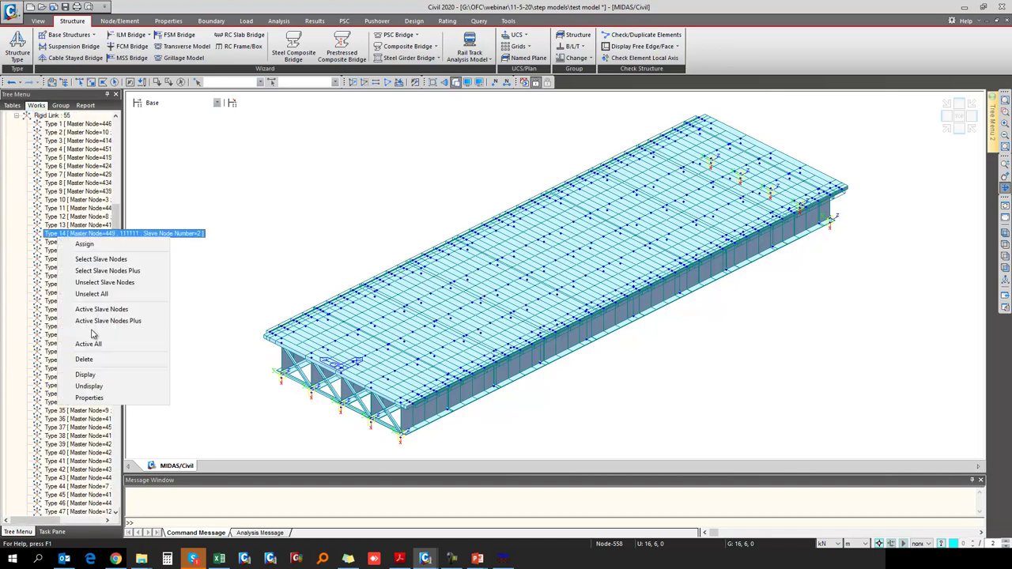
left_click(93, 375)
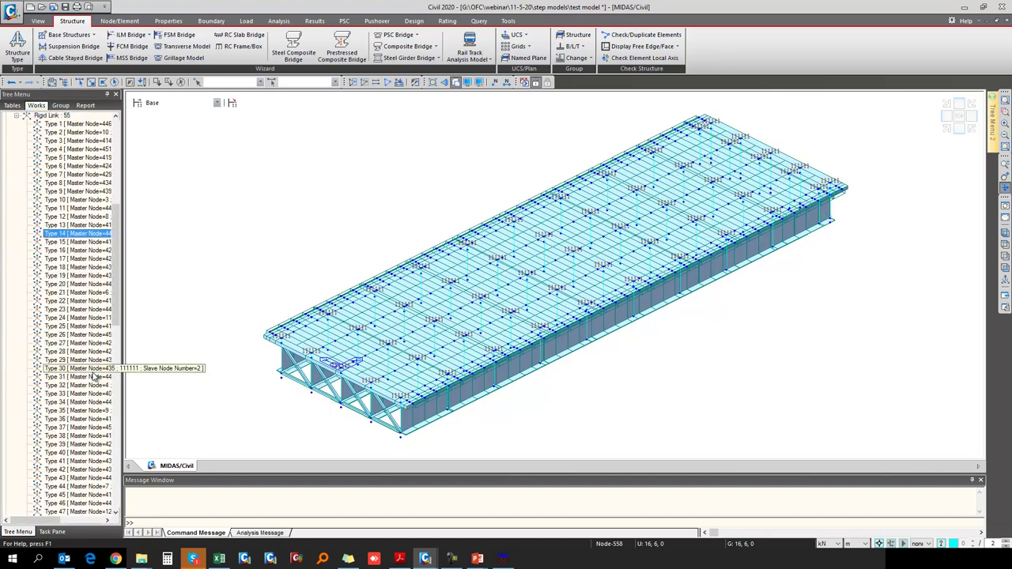
left_click(466, 83)
scroll(326, 344, "up", 5)
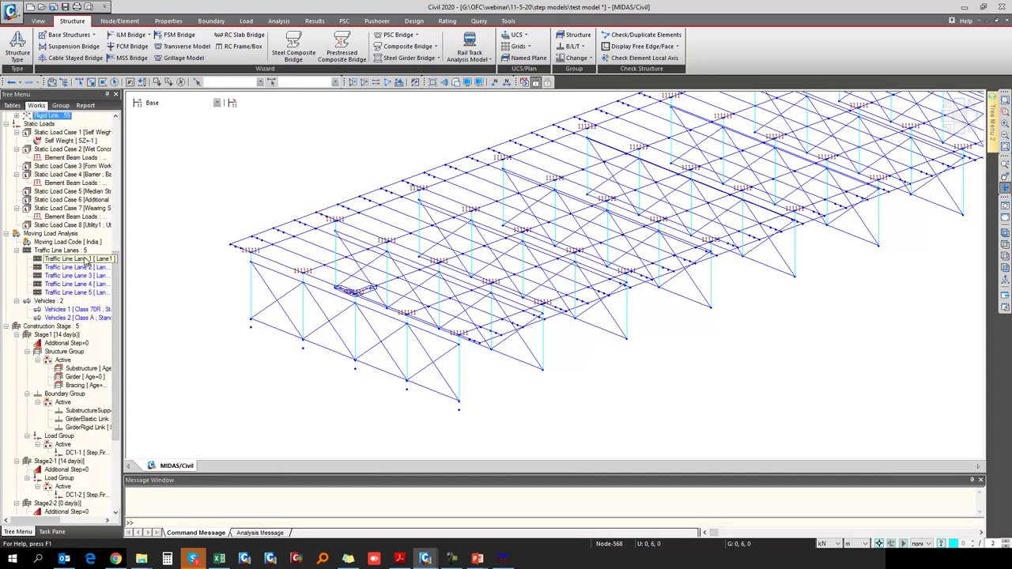
Widen the tree and display the element beam loads of the Wet Concrete static load case.
scroll(85, 261, "up", 3)
left_click_drag(123, 253, 142, 251)
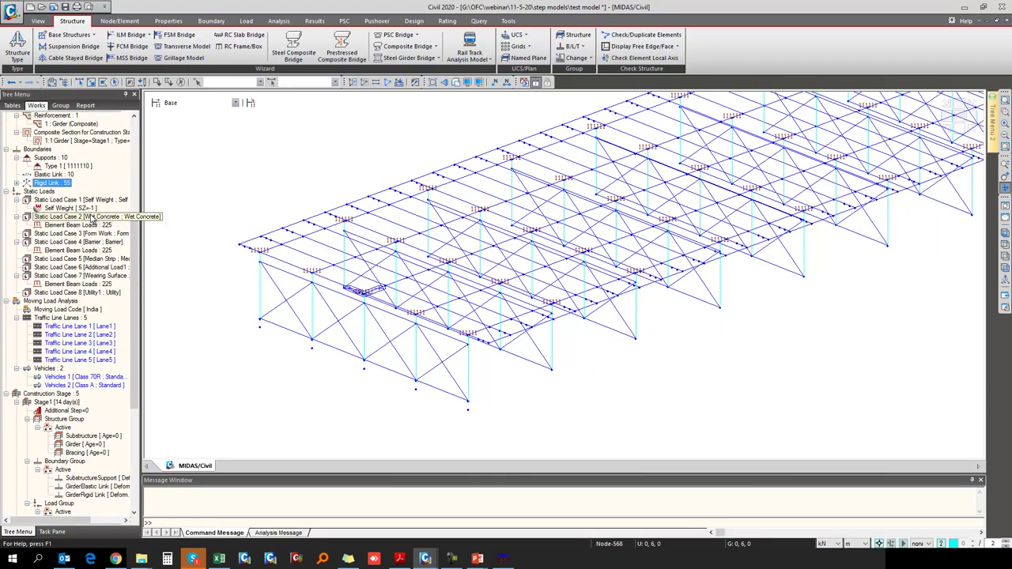
left_click(82, 209)
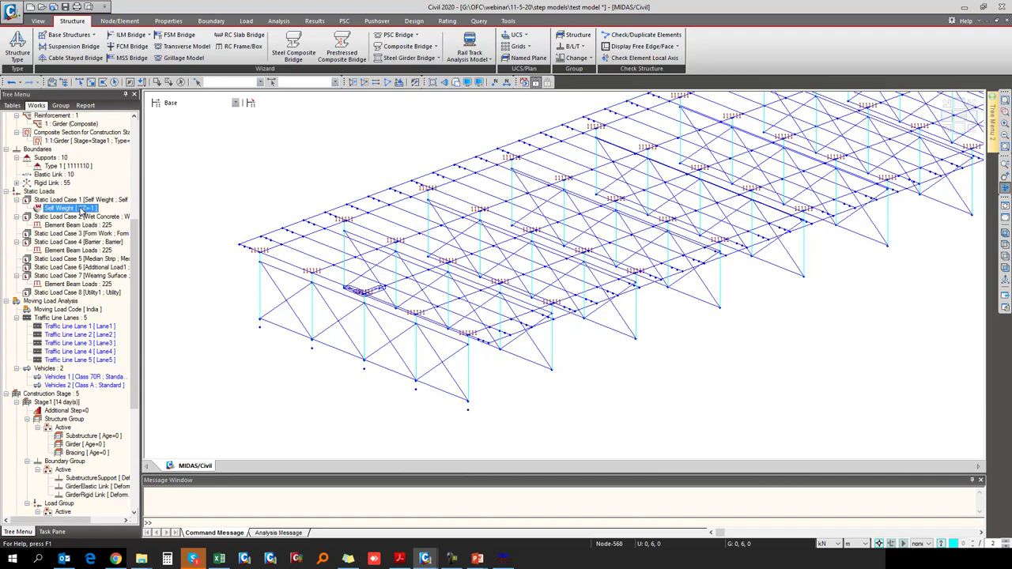
left_click(79, 225)
right_click(85, 225)
left_click(116, 248)
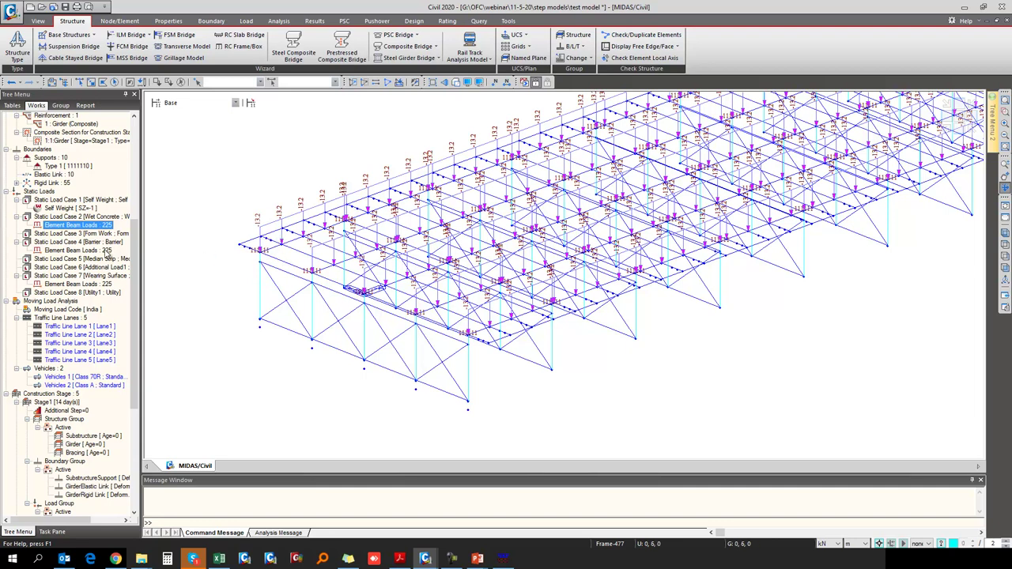
Display the element beam loads of the Barrier load case, followed by those of the Wearing Surface load case.
left_click(68, 251)
right_click(68, 253)
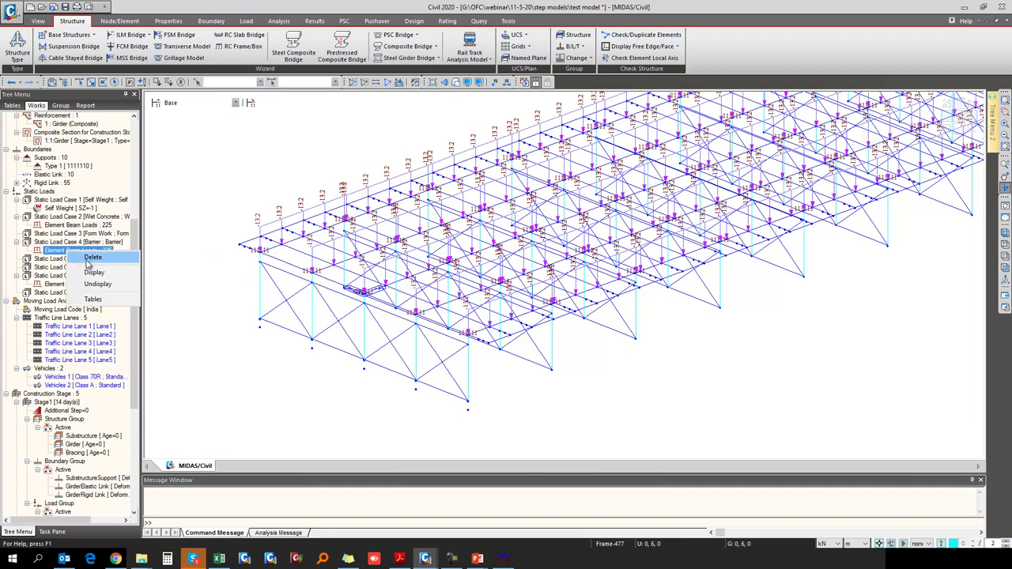
left_click(92, 272)
left_click(75, 284)
right_click(75, 286)
left_click(105, 309)
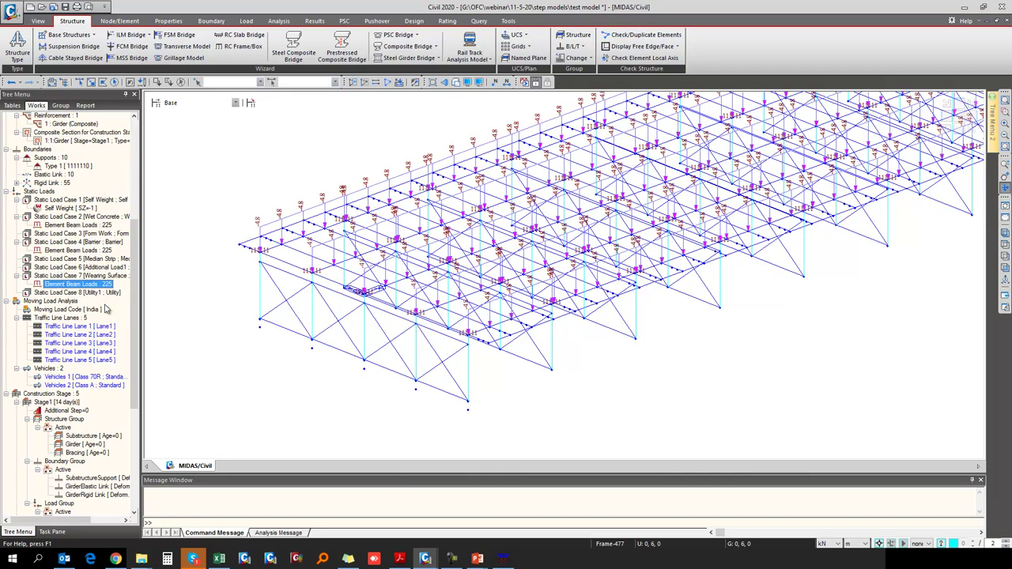
Clear the displayed loads and display Traffic Line Lanes 1, 2 and 3 together on the deck.
left_click(67, 303)
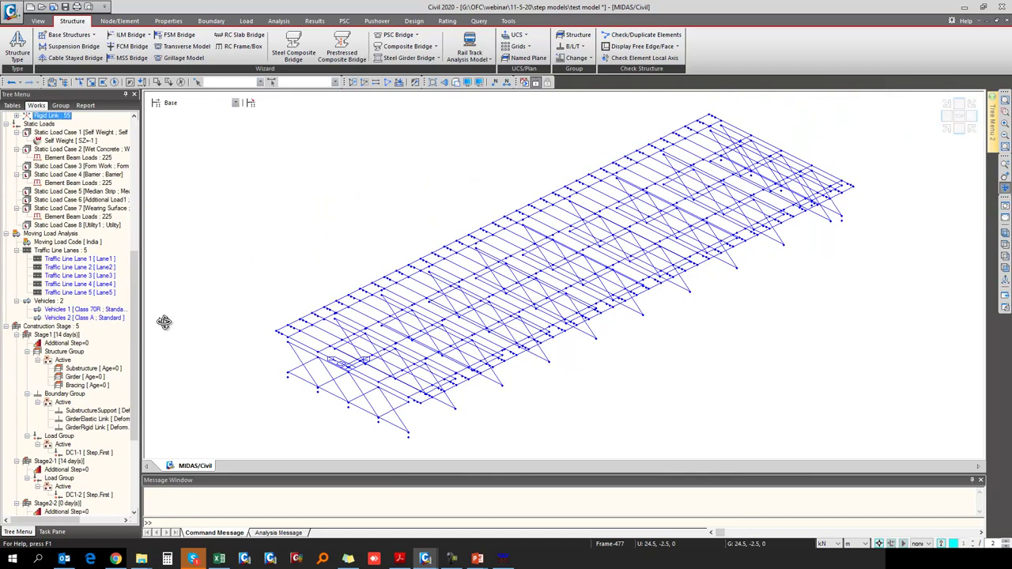
left_click(110, 261)
left_click(108, 267, "ctrl")
left_click(108, 276, "ctrl")
right_click(110, 277)
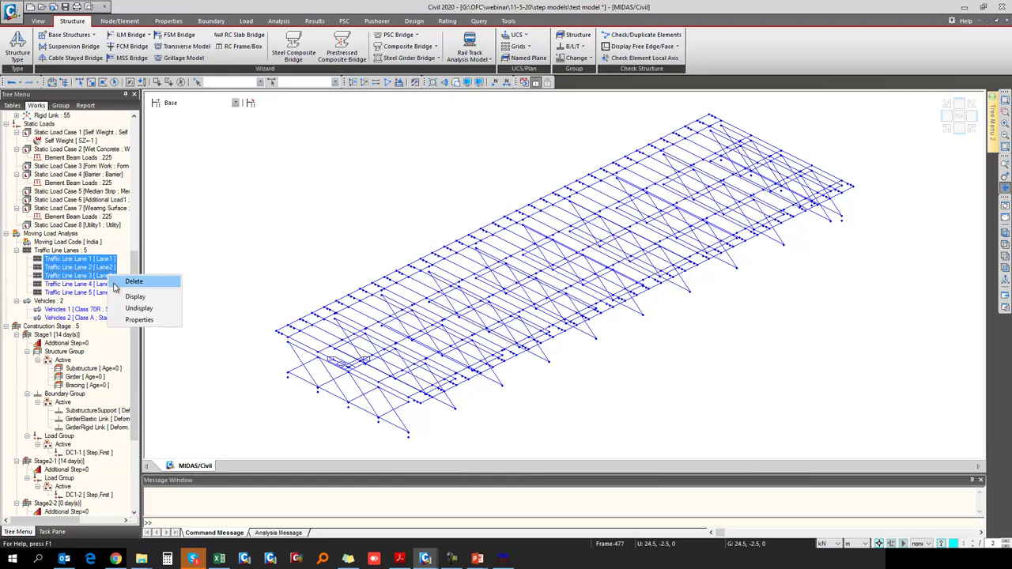
left_click(135, 297)
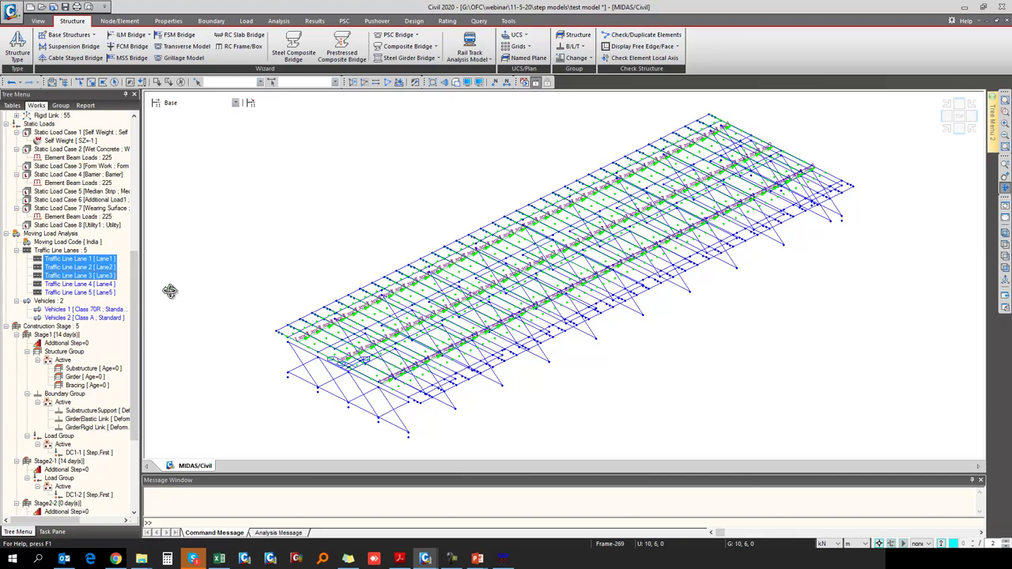
Select Traffic Line Lane 4 together with Lane 1 and display both on the deck.
right_click(120, 285)
left_click(140, 320)
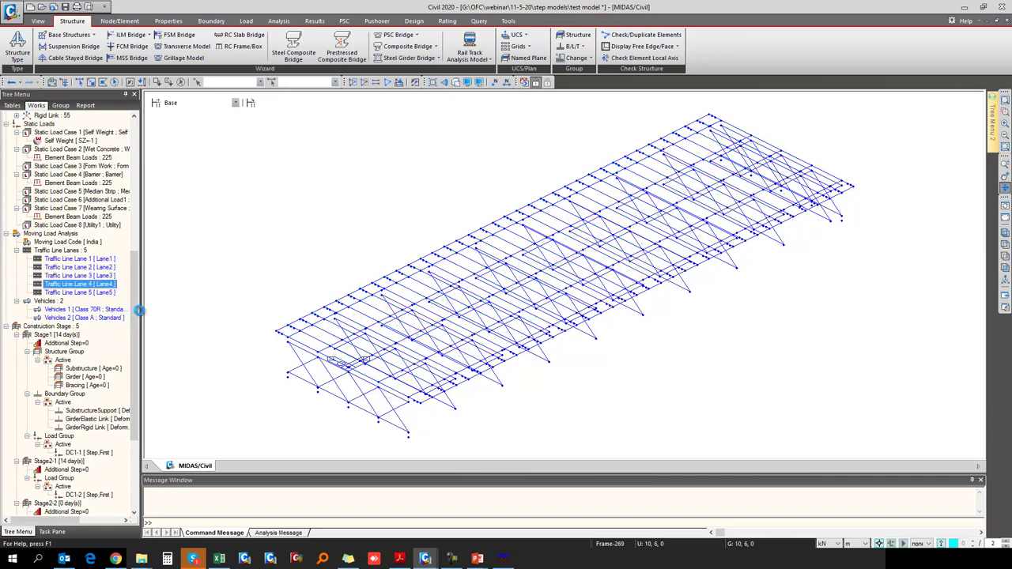
left_click(108, 259, "ctrl")
right_click(110, 260)
left_click(138, 279)
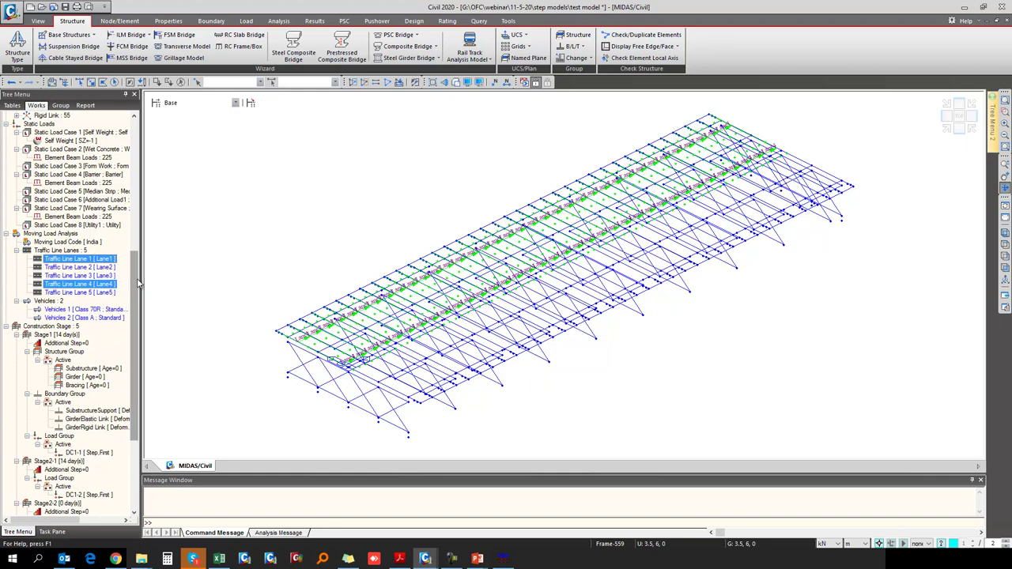
Display Traffic Line Lanes 1 and 5 together on the deck, then hide the displayed lanes.
left_click(87, 293)
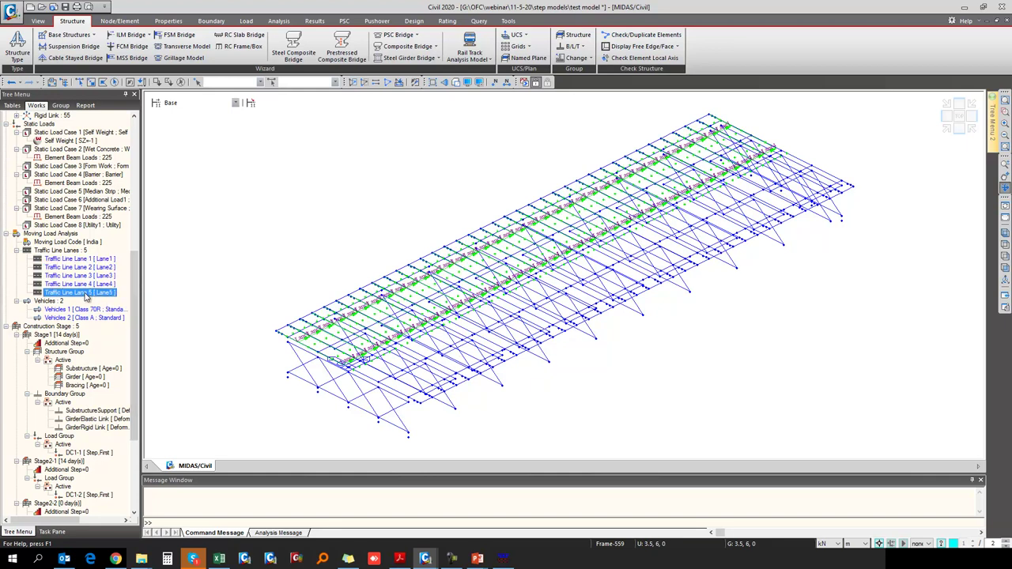
left_click(95, 260, "ctrl")
right_click(98, 262)
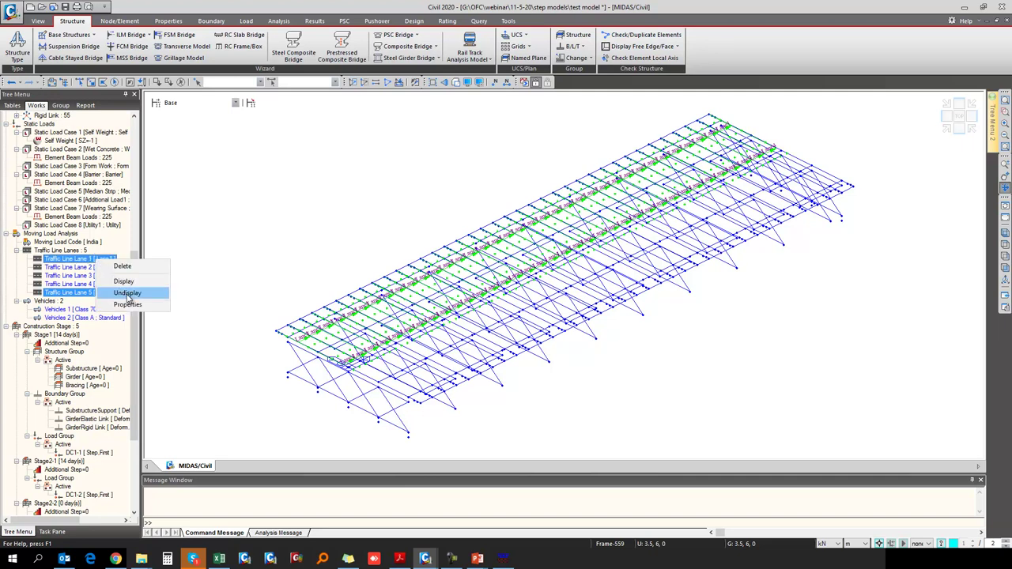
left_click(138, 278)
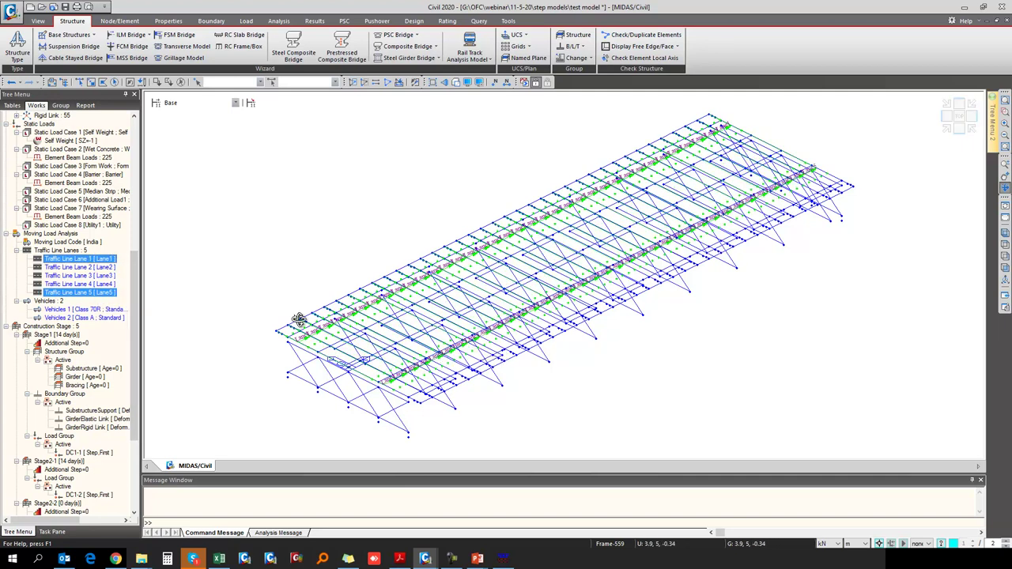
right_click(97, 294)
left_click(127, 326)
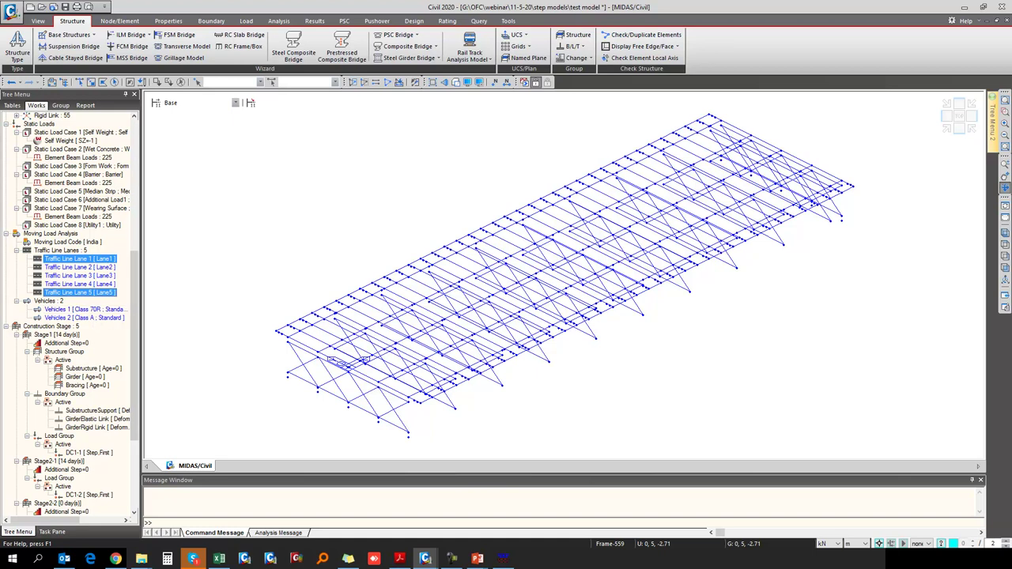
Switch to the IRC 6-2017 PDF in Acrobat Reader and read clause 204.6 on fatigue load with its truck and wheel spacing figures.
key("alt+Tab")
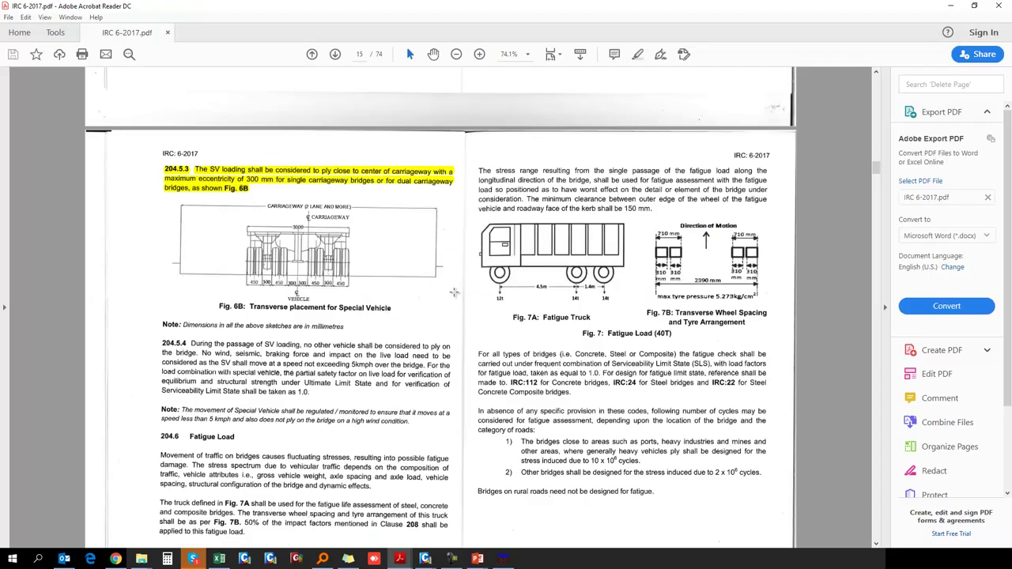
scroll(455, 300, "down", 1)
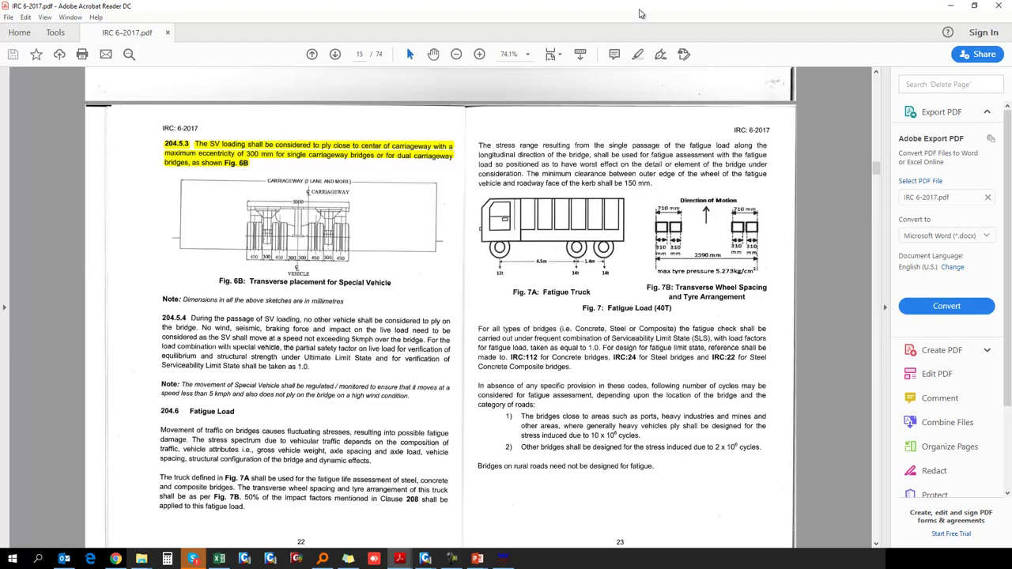
key("alt+Tab")
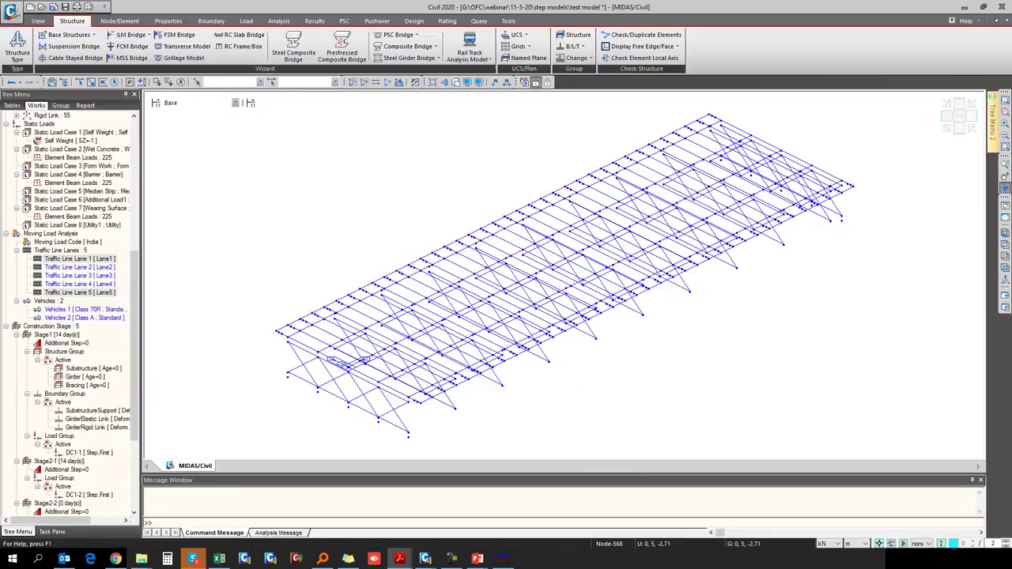
Switch to the completed model in Civil and review the definition of its fatigue moving load case.
left_click(486, 149)
left_click(472, 522)
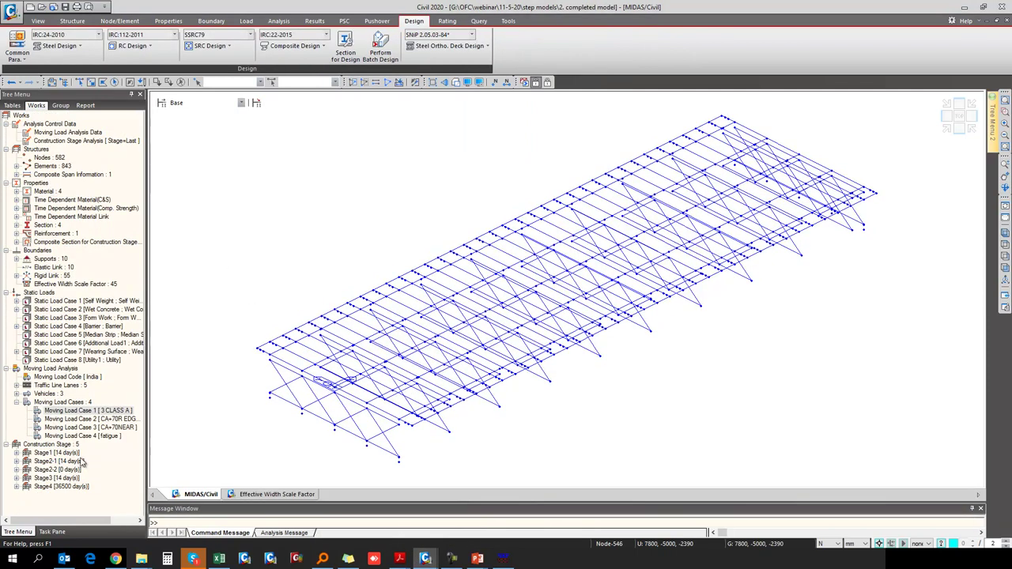
left_click(92, 436)
right_click(92, 436)
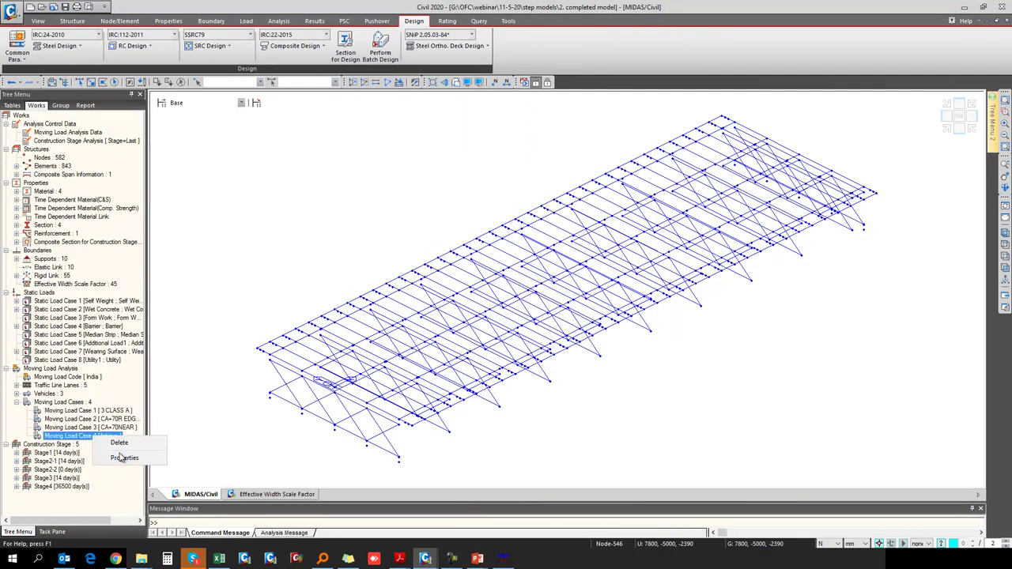
left_click(119, 459)
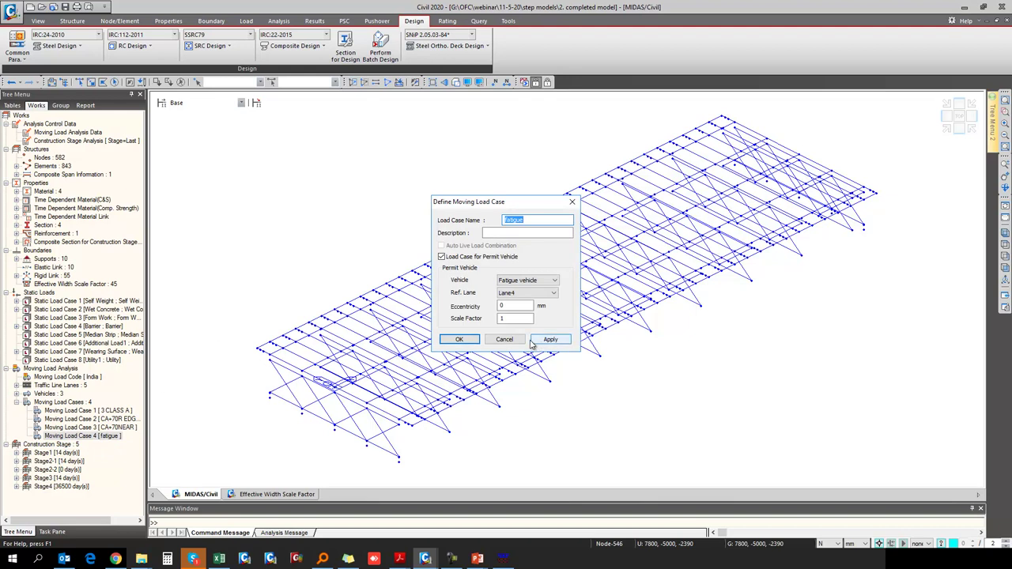
left_click(550, 340)
Open the user-defined Fatigue vehicle and review its first, second and third axle loads and the spacings between them.
double_click(51, 394)
right_click(84, 419)
left_click(104, 441)
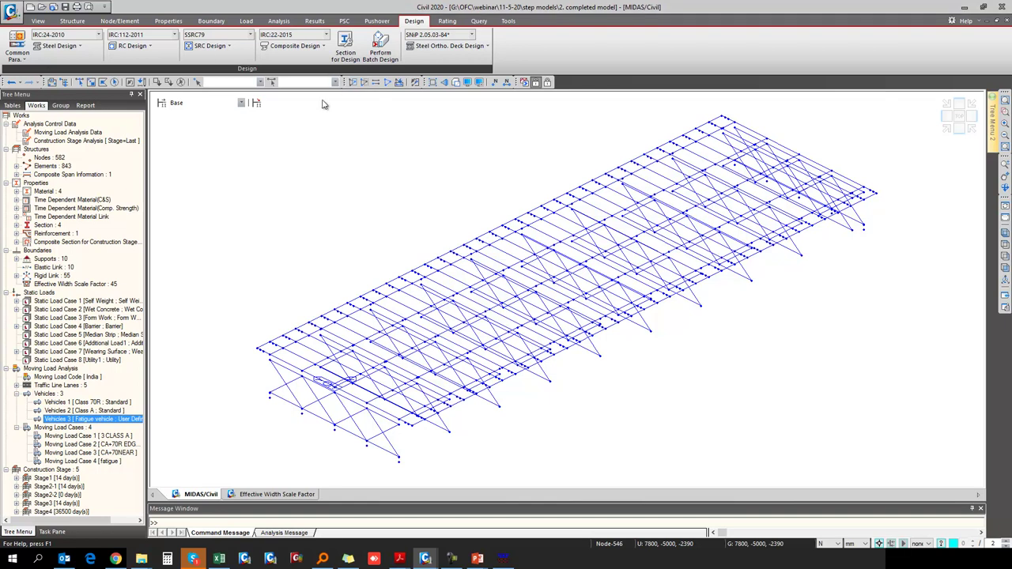
left_click(266, 124)
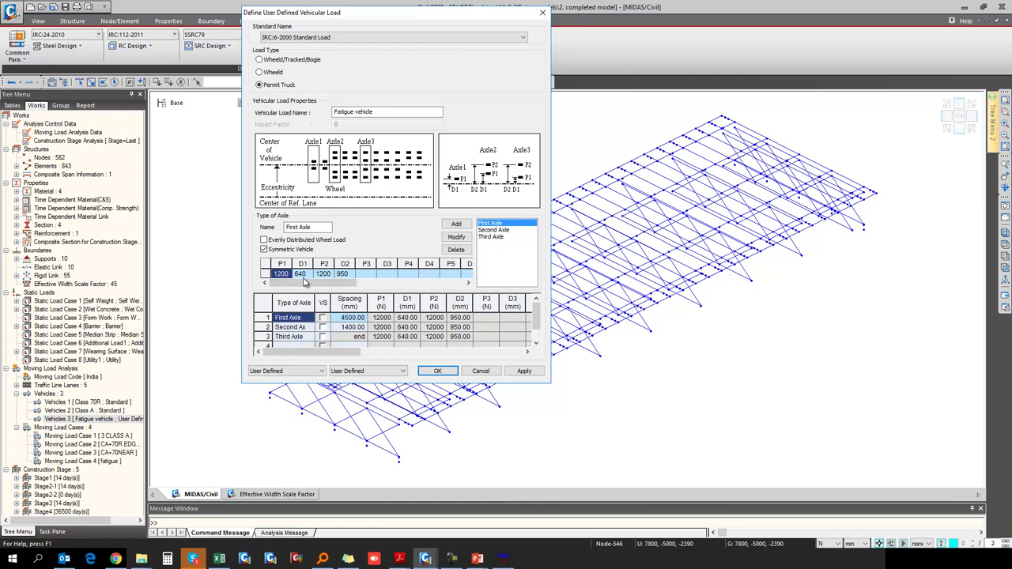
left_click(498, 230)
left_click(499, 238)
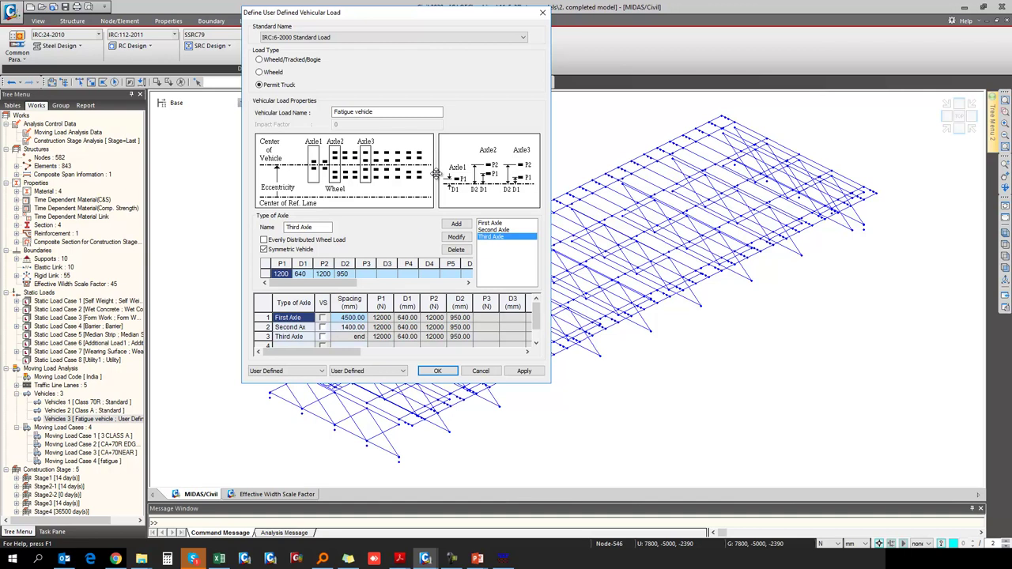
left_click(351, 318)
left_click(356, 328)
left_click(478, 372)
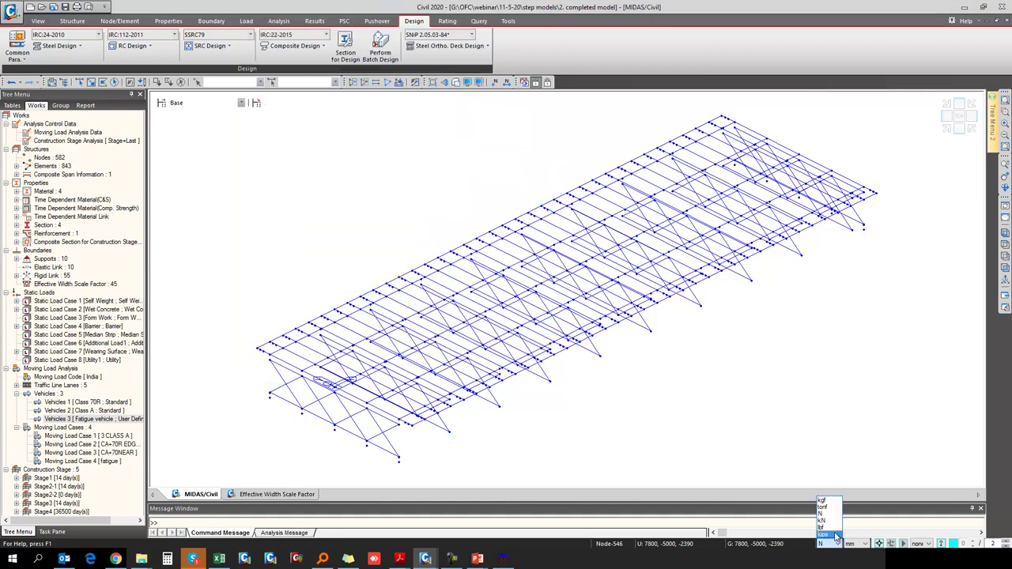
Set the model units to kN and m and collapse the Rigid Link list in the works tree.
left_click(853, 544)
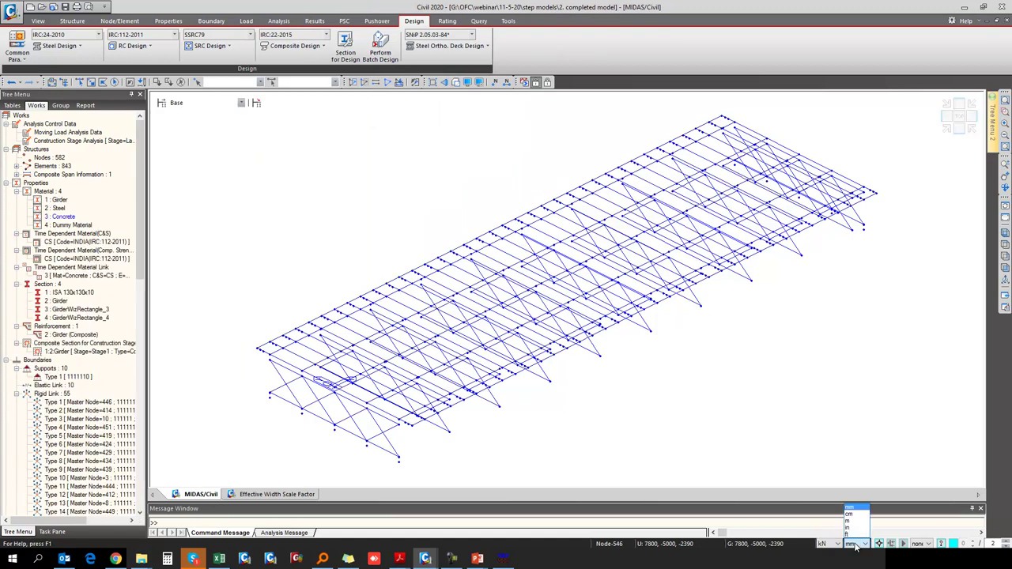
left_click(858, 509)
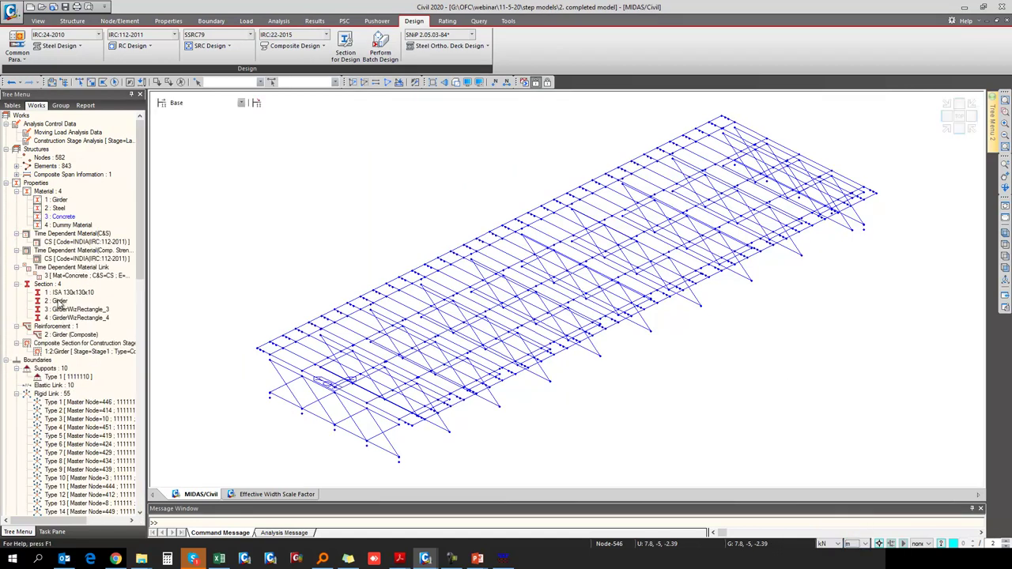
scroll(146, 248, "down", 2)
scroll(146, 247, "down", 6)
double_click(53, 183)
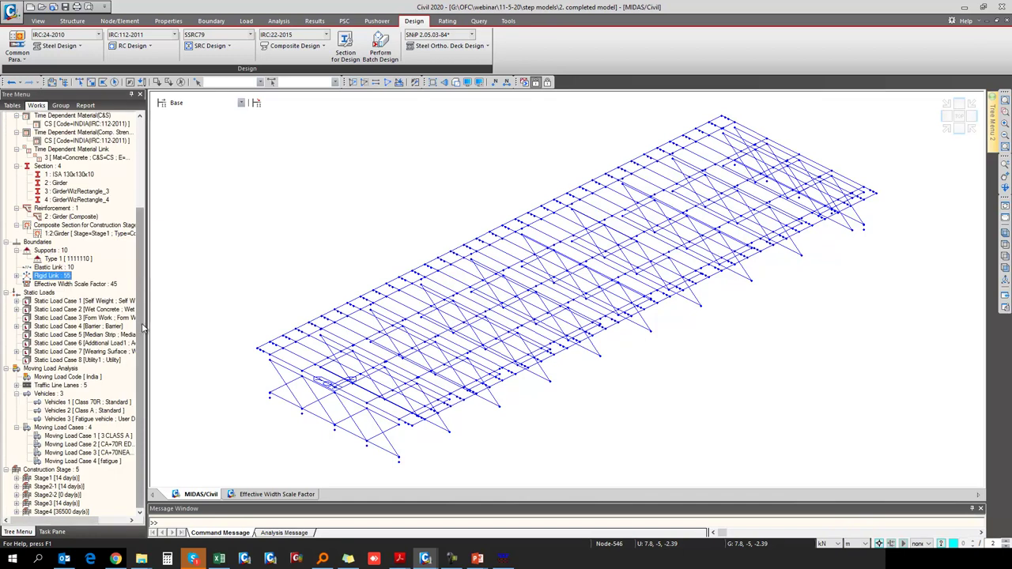
Open the 3 CLASS A moving load case and examine its multiple presence scale factors and Class A sub-load case.
left_click(241, 22)
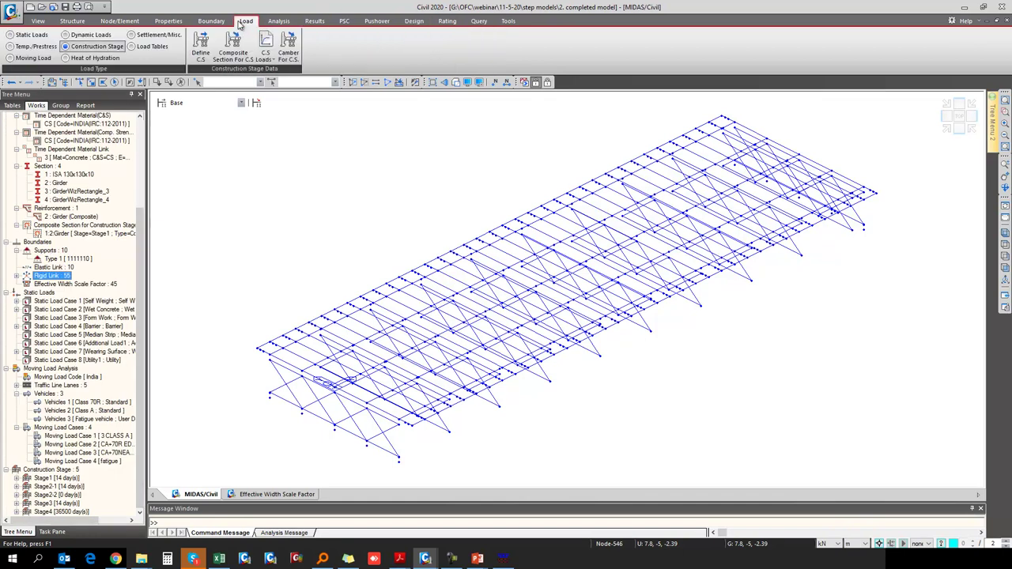
left_click(32, 58)
left_click(377, 54)
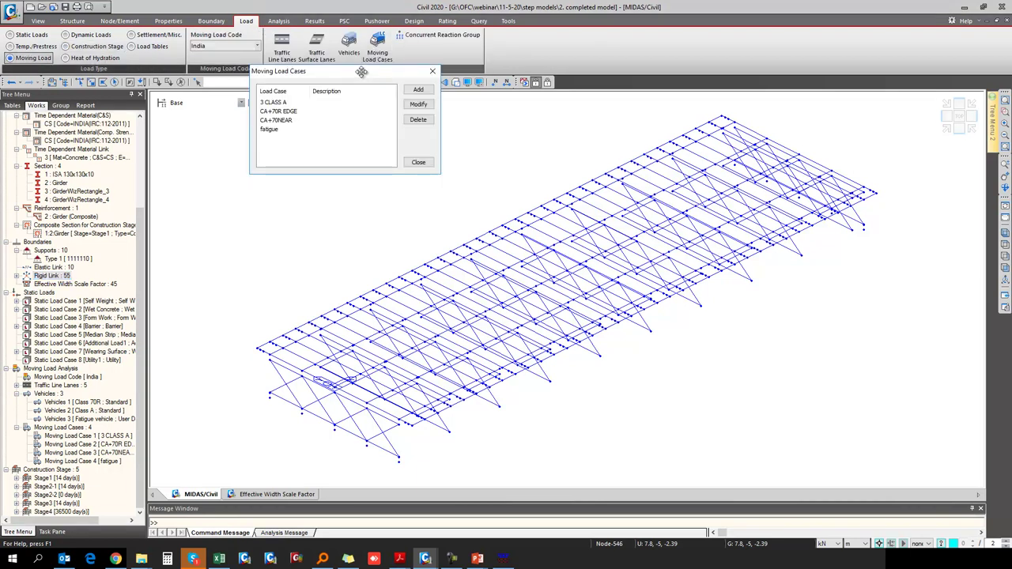
left_click(284, 103)
double_click(285, 104)
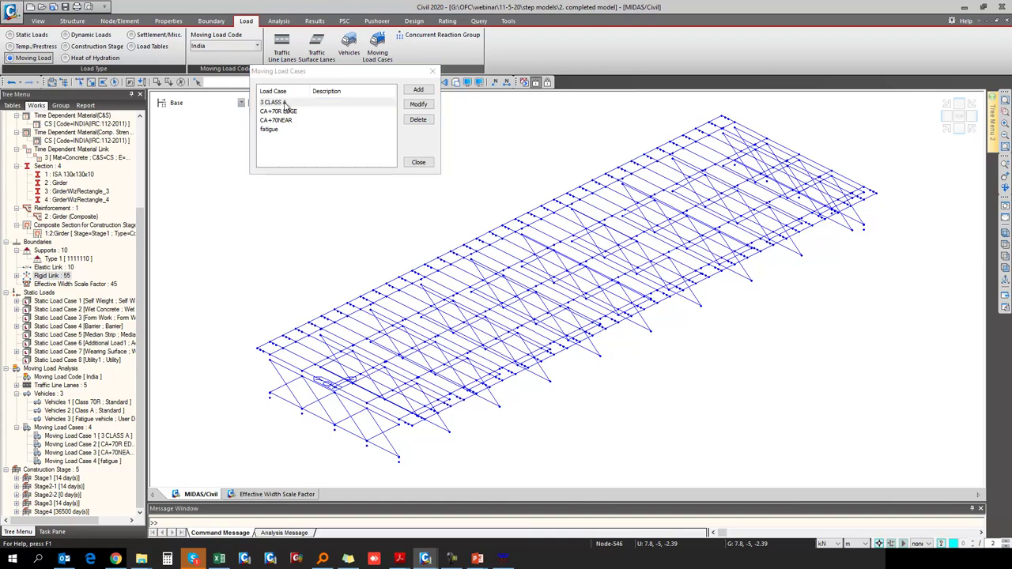
left_click_drag(432, 126, 553, 77)
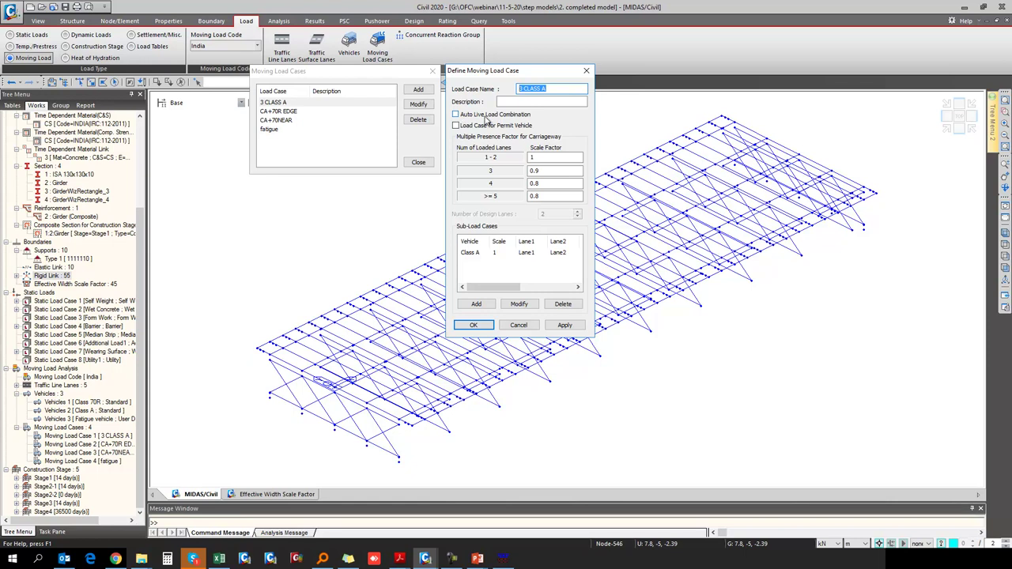
double_click(546, 171)
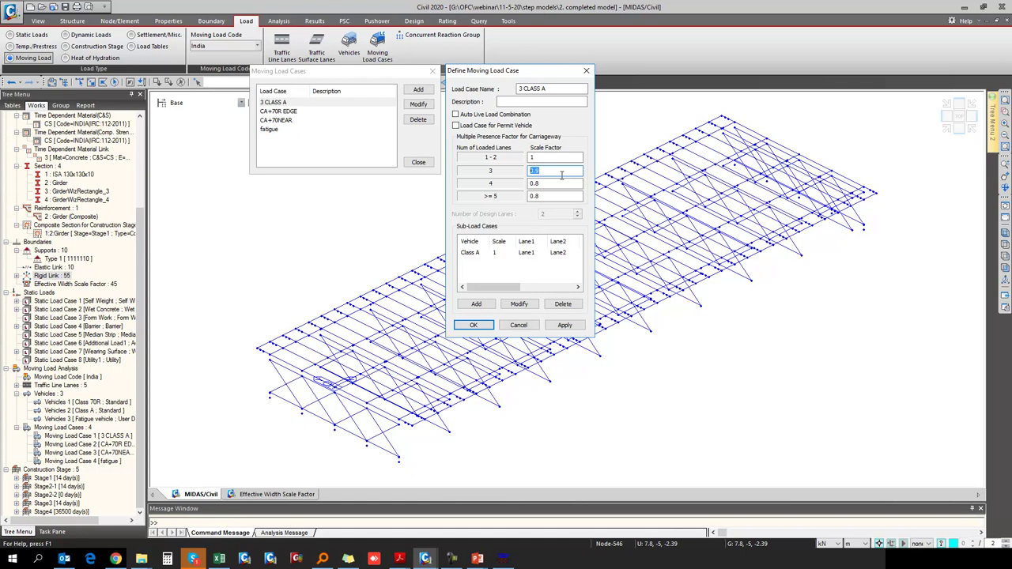
left_click(484, 253)
Fill in a trial Class A sub-load case with 0 minimum and 3 maximum loaded lanes on Lanes 1, 2 and 3, and cancel it.
left_click(476, 304)
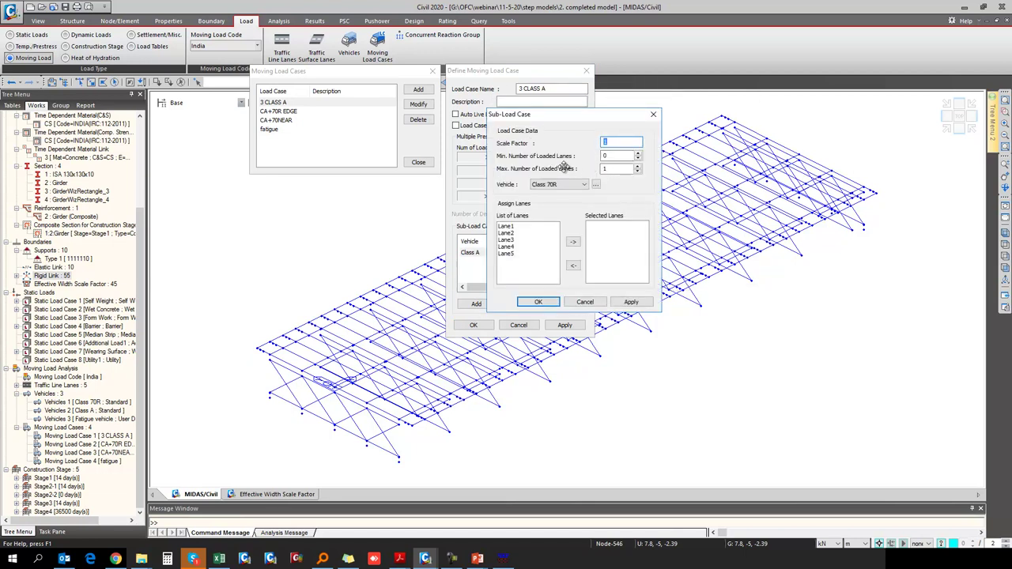
double_click(605, 155)
type("0")
key("Tab")
left_click(607, 157)
left_click(558, 184)
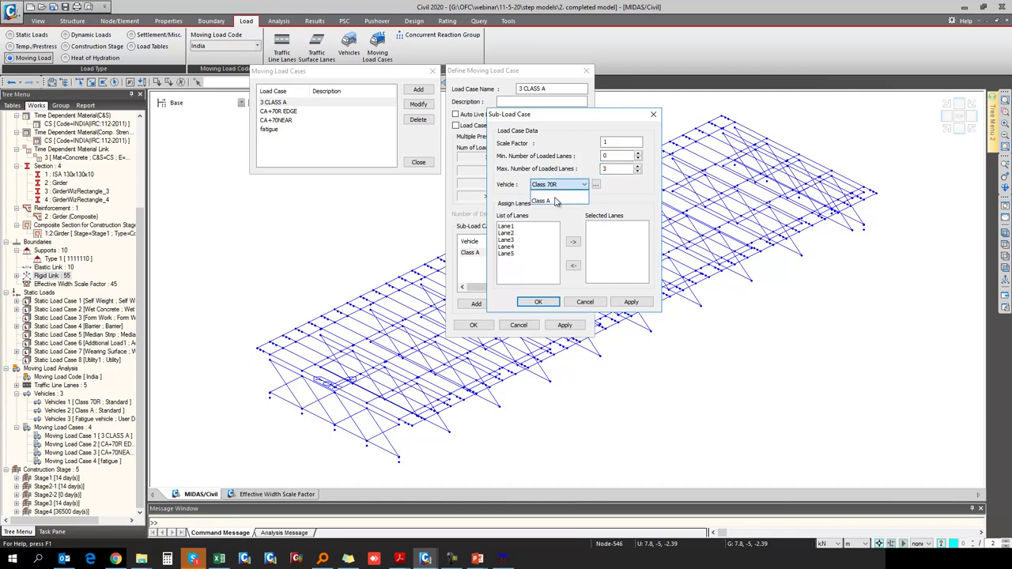
left_click(554, 204)
left_click_drag(520, 228, 519, 245)
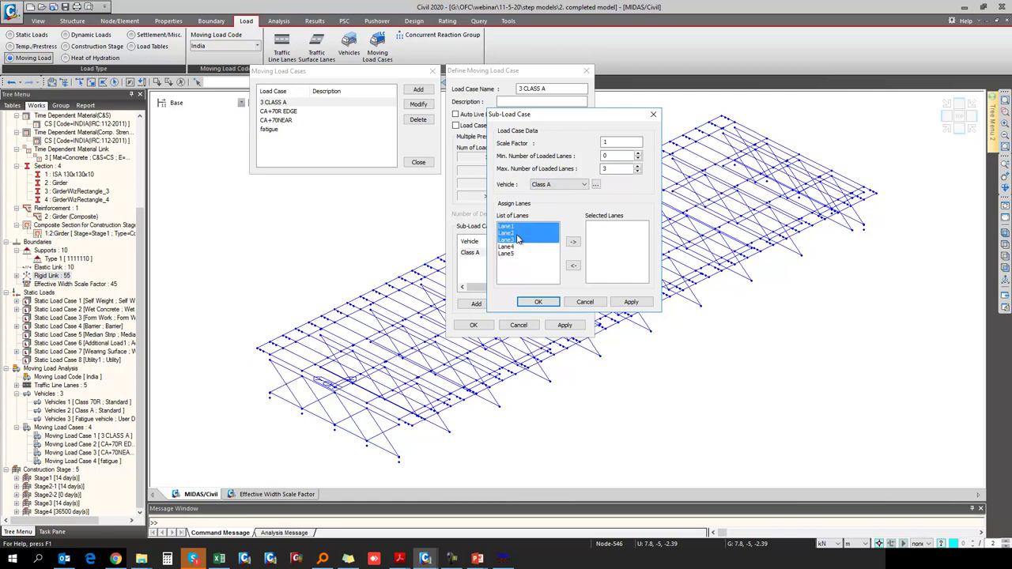
left_click(573, 241)
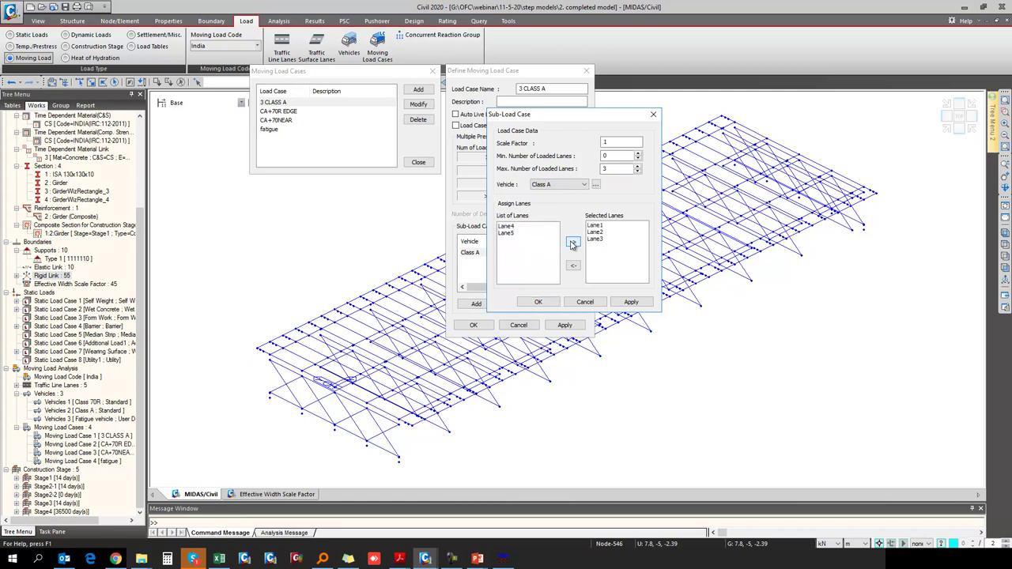
left_click(585, 301)
Check the lanes assigned to the existing Class A sub-load case and close the 3 CLASS A definition without changes.
left_click(497, 253)
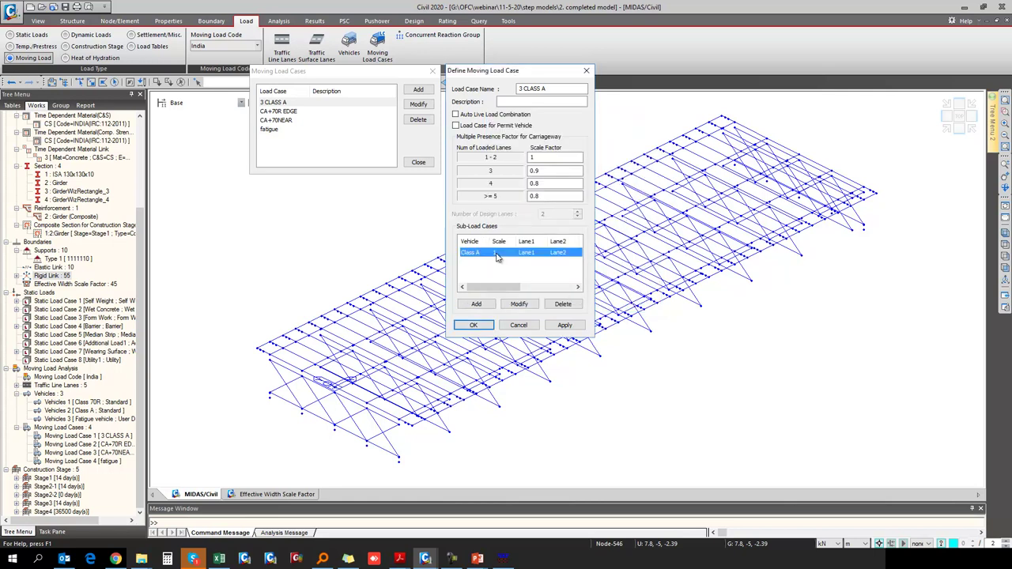
left_click(578, 287)
left_click(578, 288)
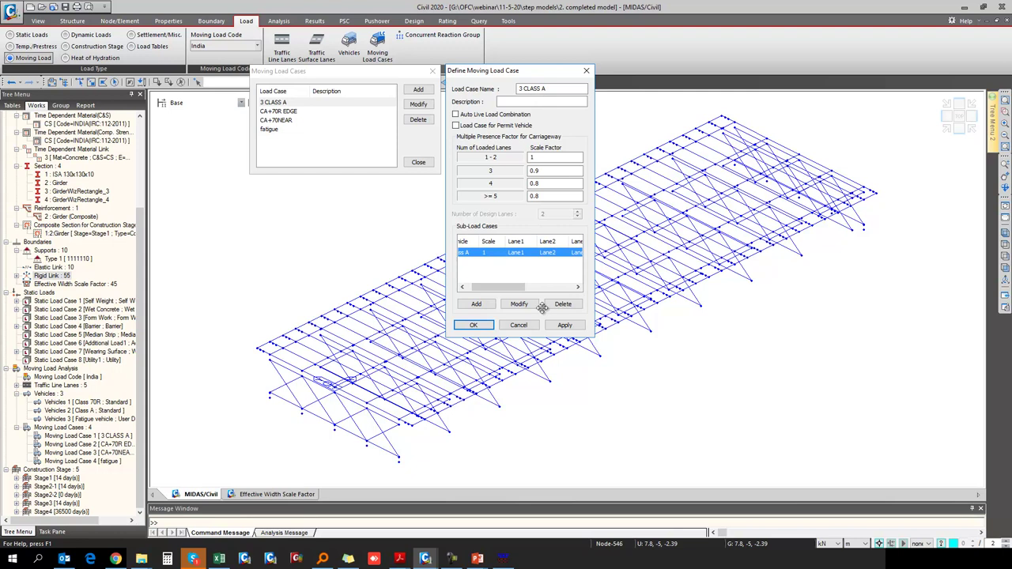
left_click(519, 325)
Open the CA+70R EDGE moving load case and start a trial sub-load case assigning the Class A vehicle to Lane1.
left_click(291, 112)
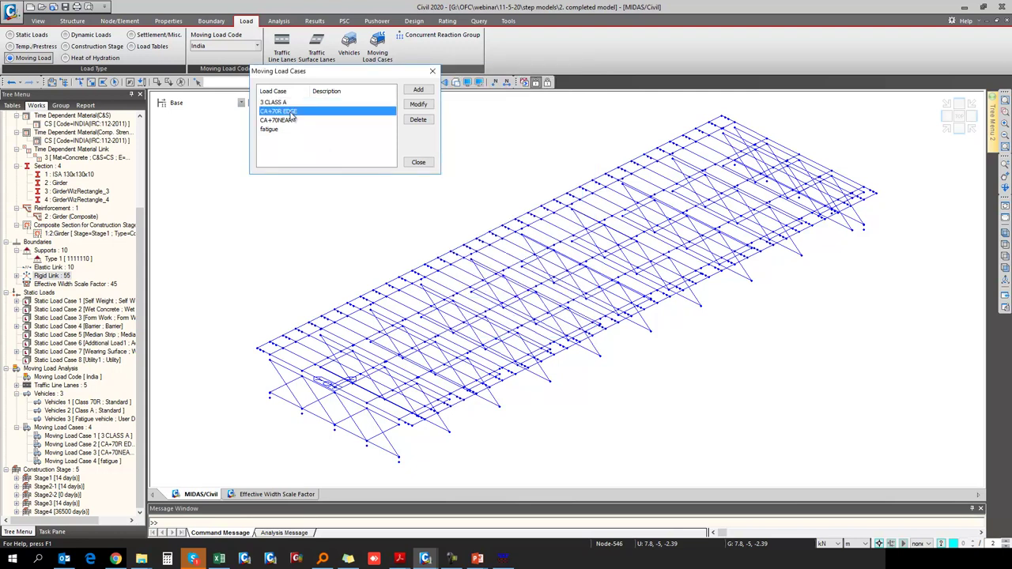
double_click(291, 112)
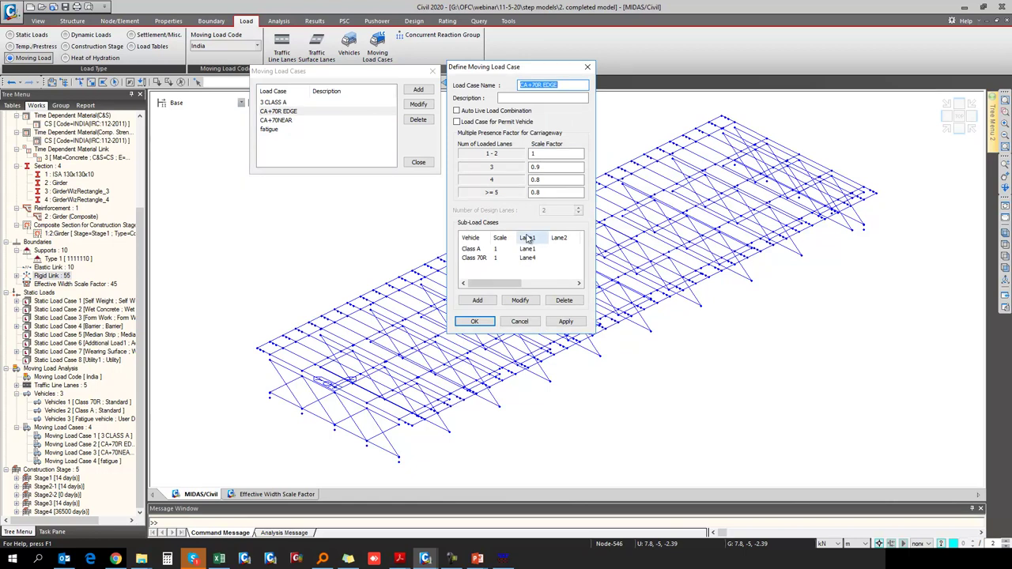
left_click(476, 300)
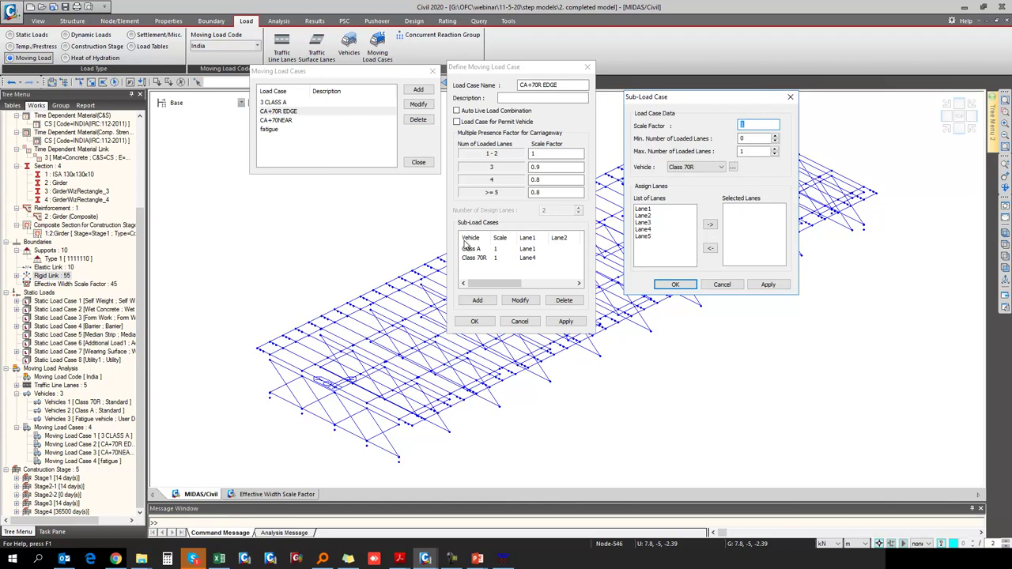
left_click(712, 167)
left_click(712, 167)
left_click(690, 168)
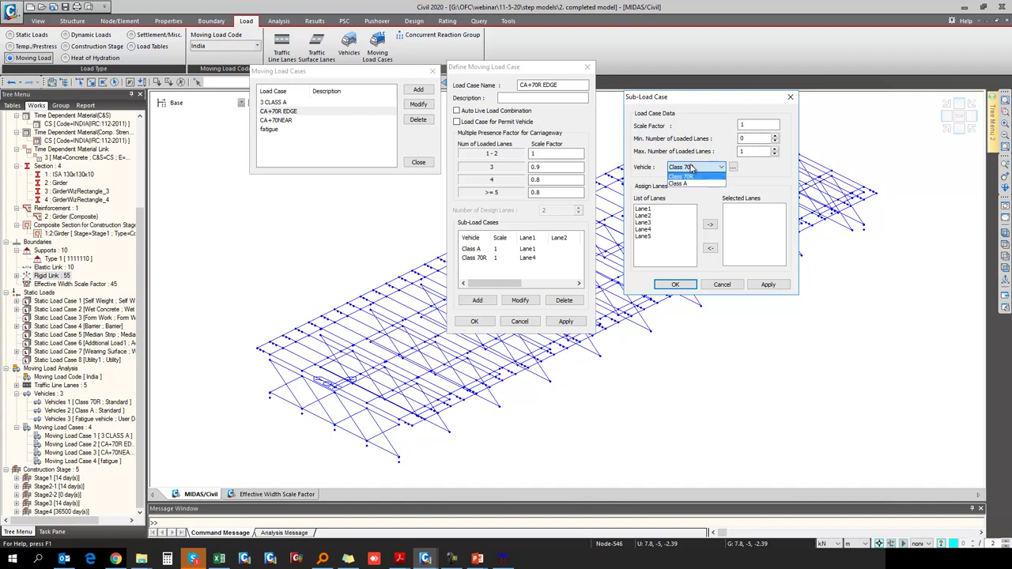
left_click(694, 182)
double_click(646, 209)
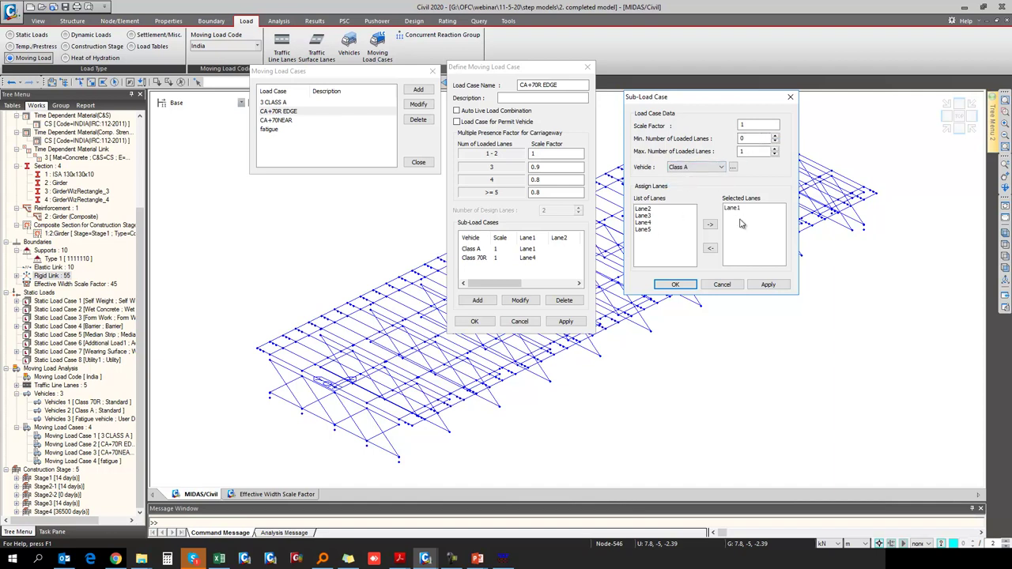
Switch the trial sub-load case to Class 70R, replace Lane1 with Lane4, and cancel the entry.
left_click(701, 167)
left_click(694, 175)
double_click(731, 208)
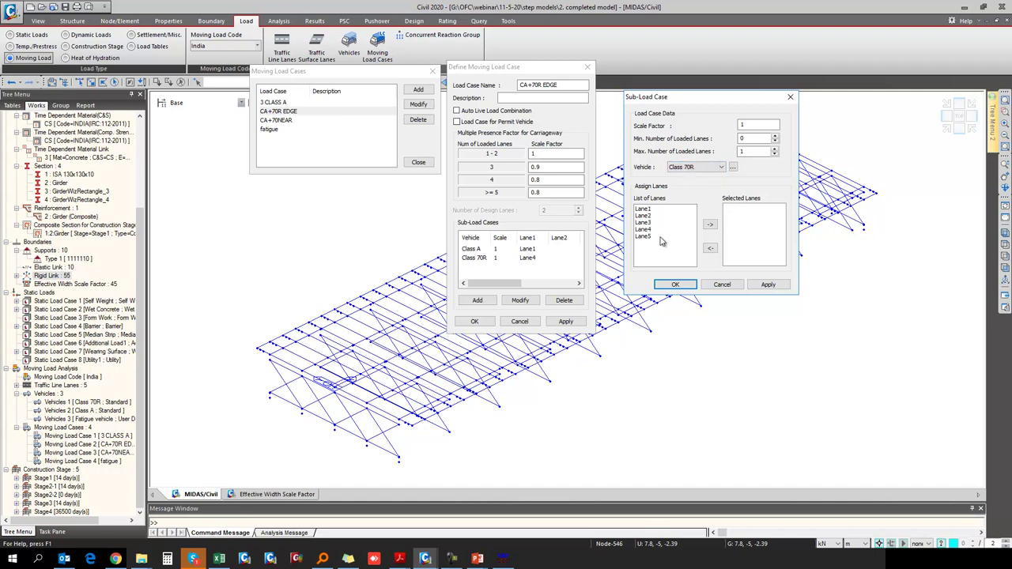
left_click(644, 228)
double_click(652, 230)
left_click(716, 286)
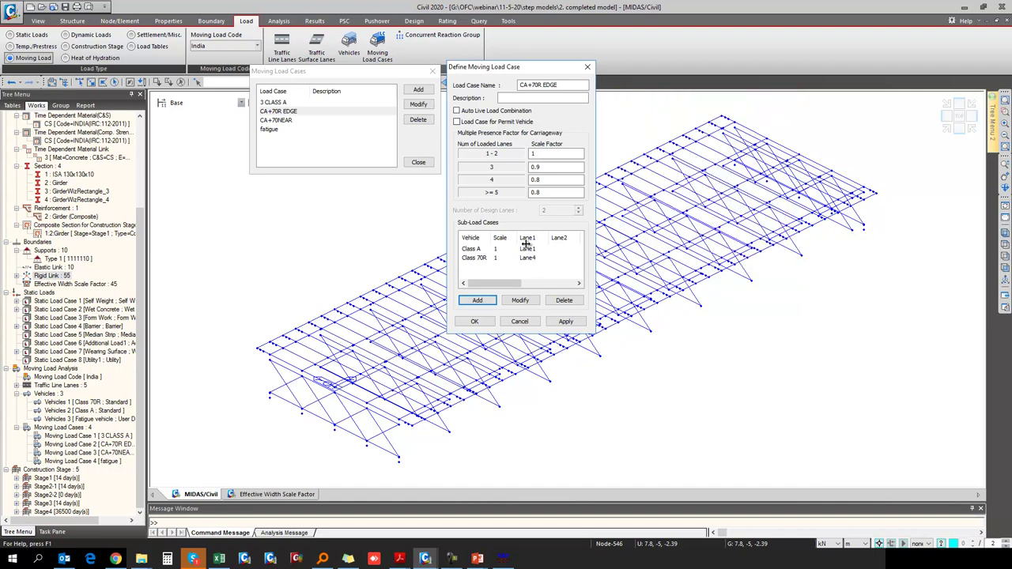
Leave the CA+70R EDGE definition, check the fatigue load case's permit vehicle settings, and close the moving load case list without changes.
left_click(520, 321)
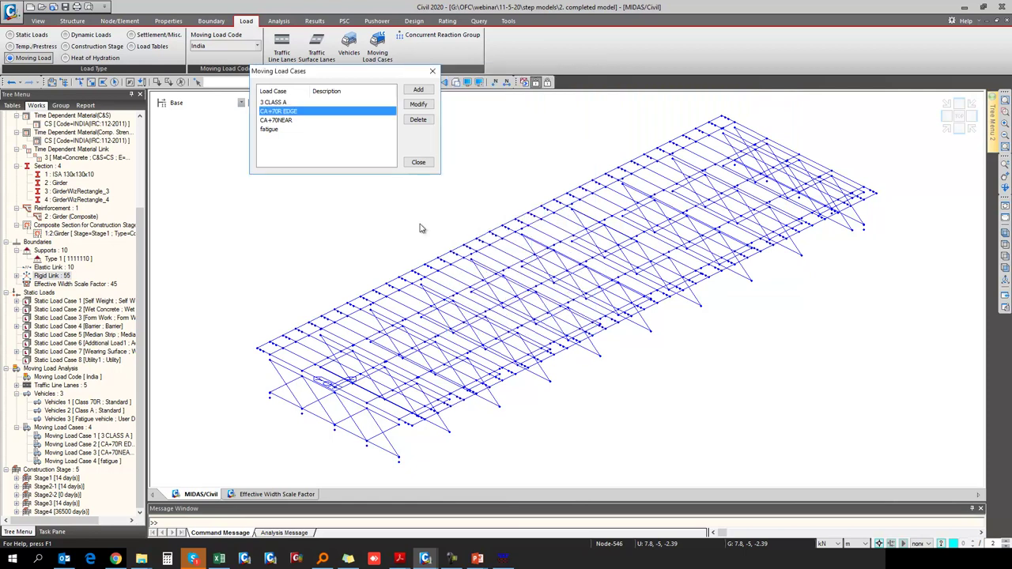
left_click(282, 131)
double_click(282, 132)
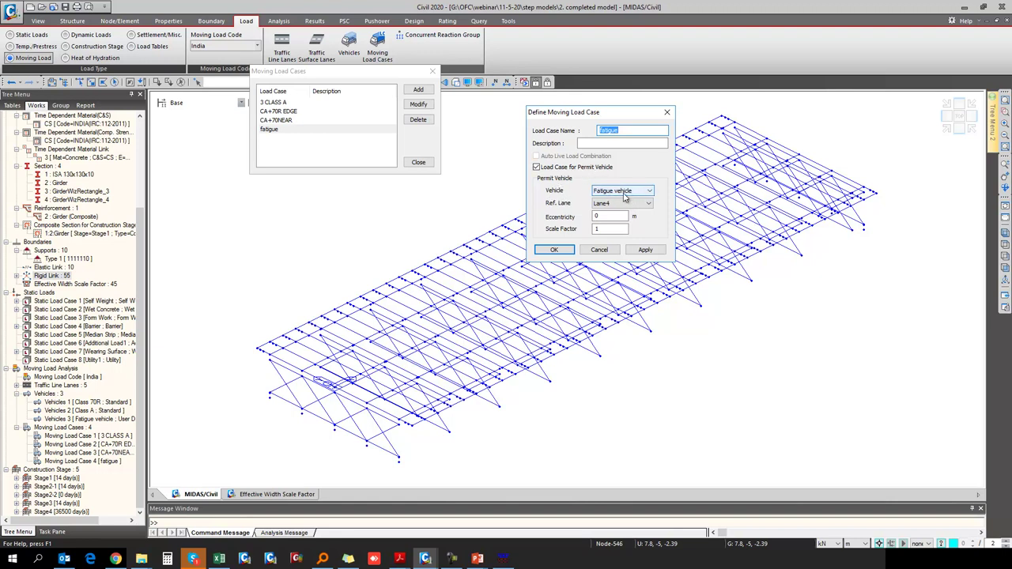
left_click(607, 250)
left_click(417, 163)
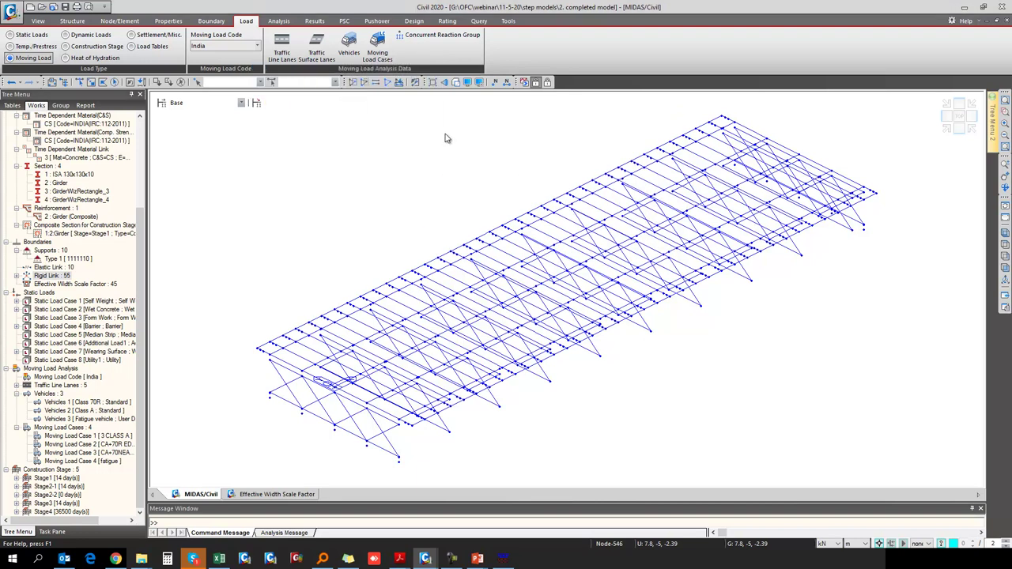
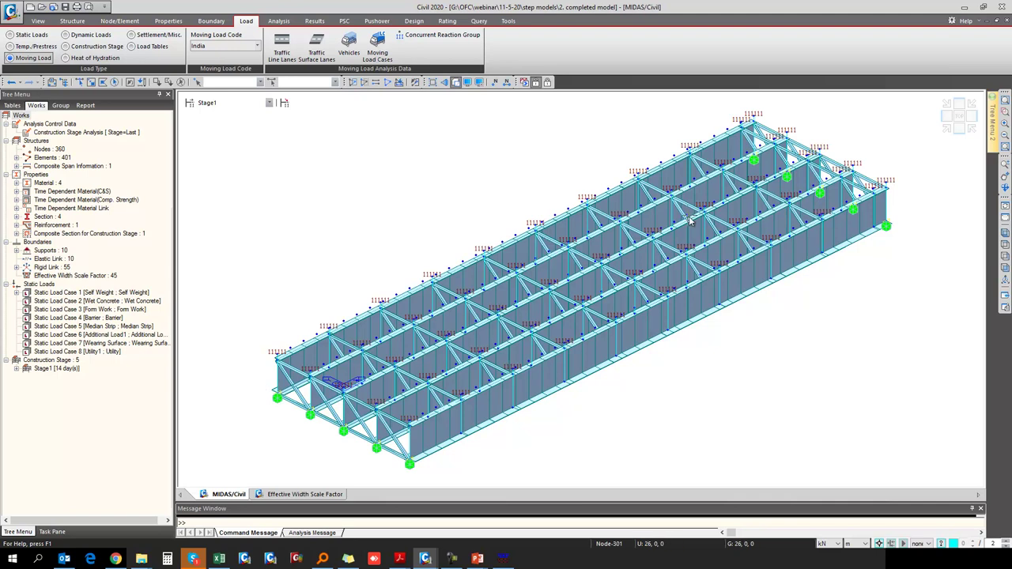
Return the model to the Base stage and review the list of defined construction stages.
mouse_move(690, 222)
left_click(224, 105)
left_click(217, 111)
left_click(190, 104)
left_click(426, 247)
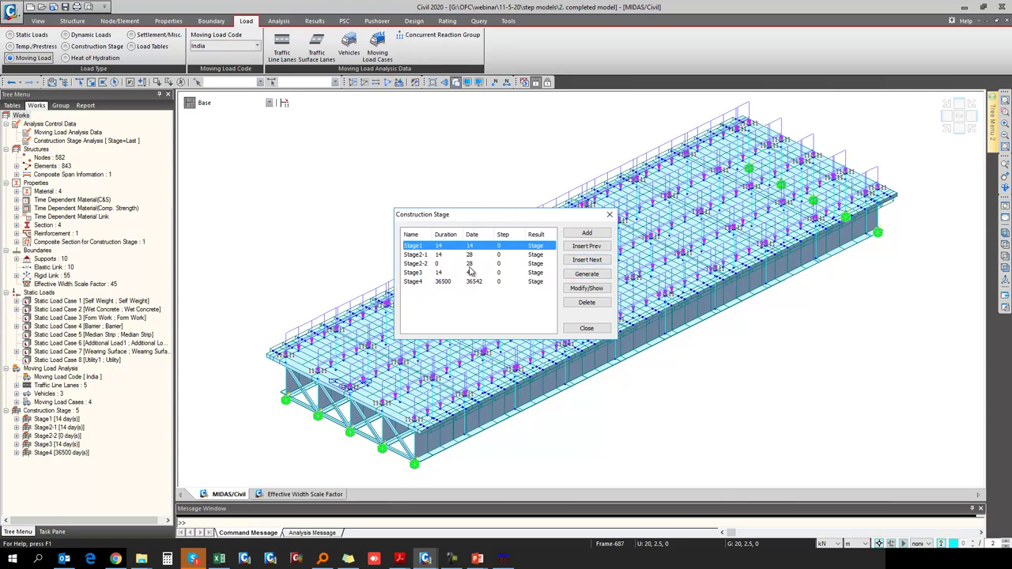
left_click(585, 328)
Display the bridge model at construction stages Stage1 and Stage2-1.
left_click(214, 103)
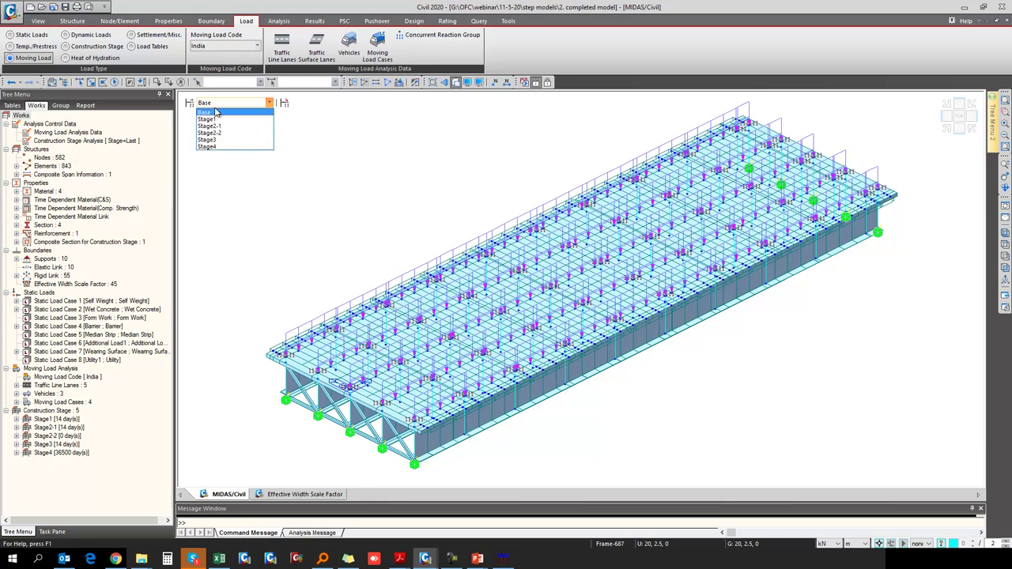
left_click(212, 120)
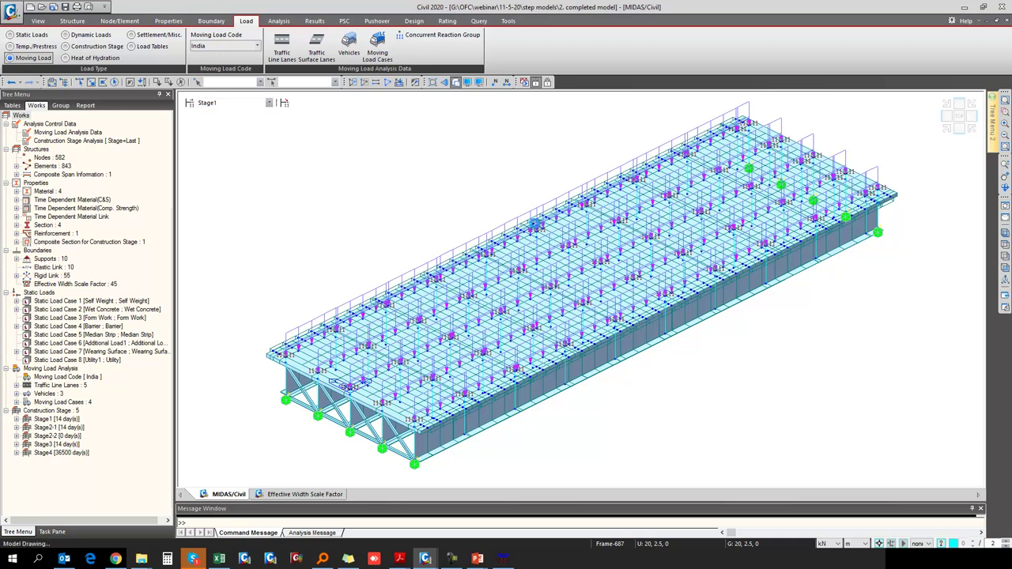
left_click(234, 104)
left_click(225, 128)
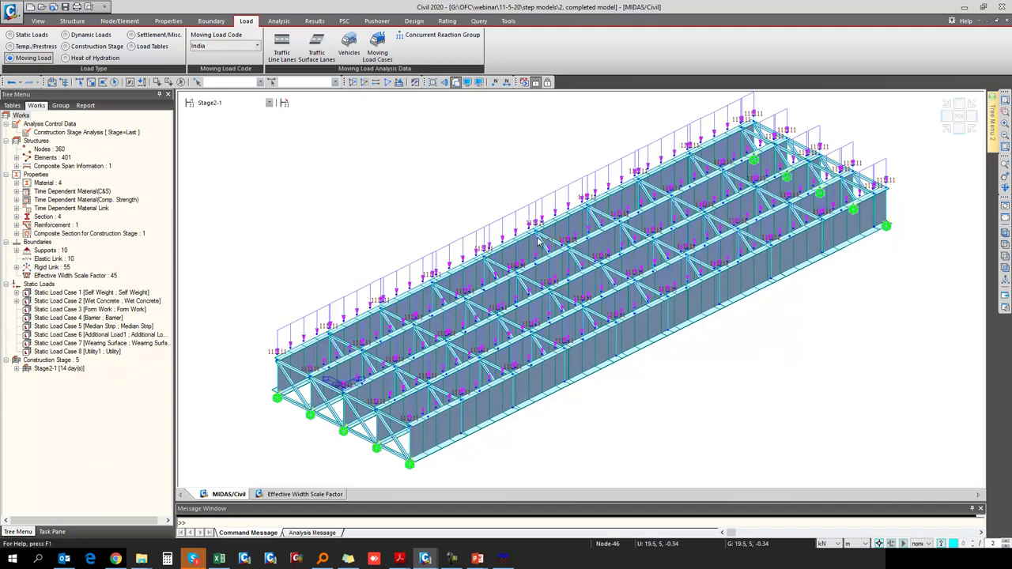
List the Self Weight and Wet Concrete loads acting in Stage2-1 and check their self weight and element beam load entries.
left_click(228, 105)
left_click(234, 193)
right_click(41, 285)
left_click(60, 293)
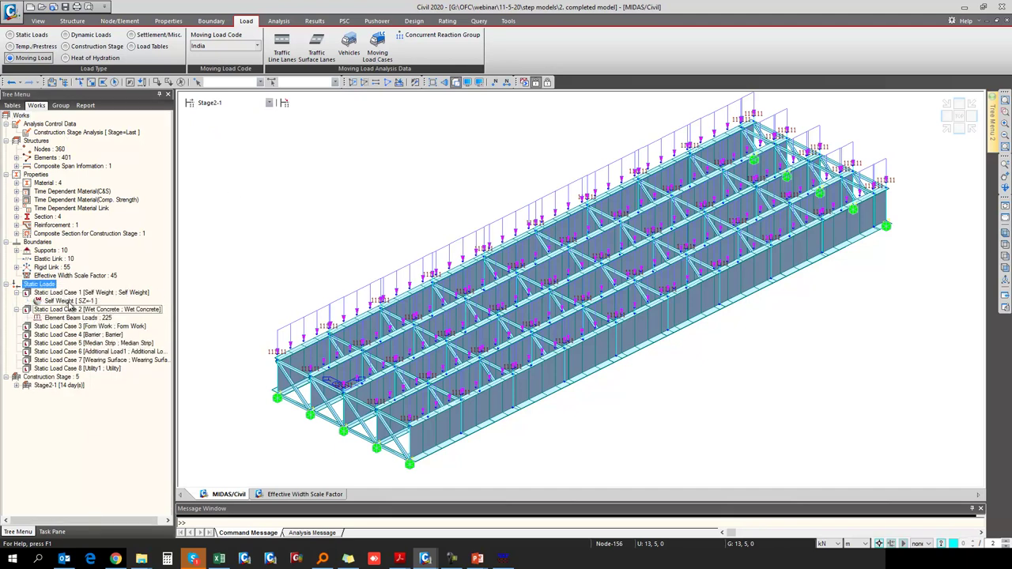
left_click(69, 302)
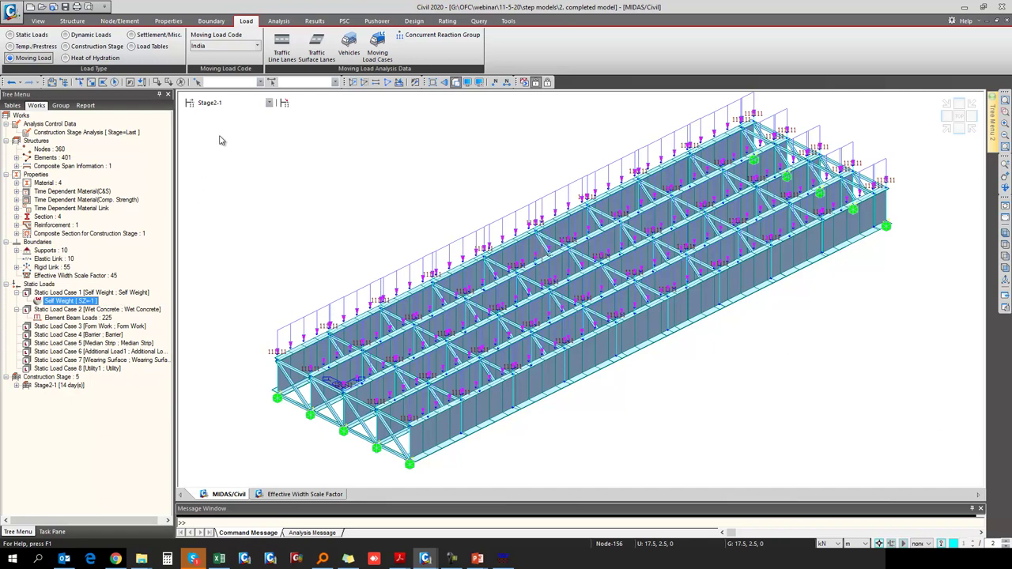
left_click(67, 317)
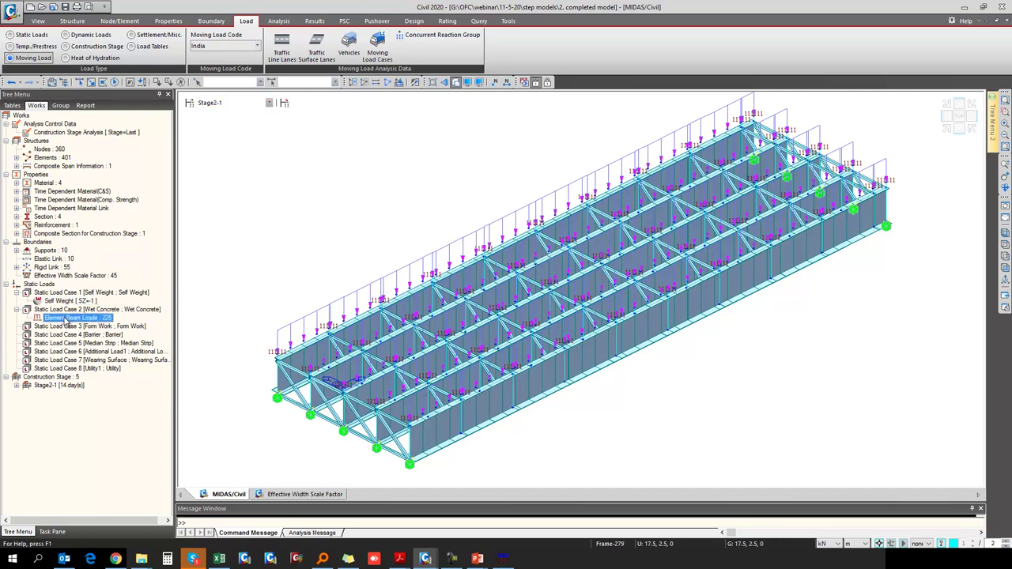
Display the bridge model at construction stages Stage2-2 and Stage3.
left_click(223, 103)
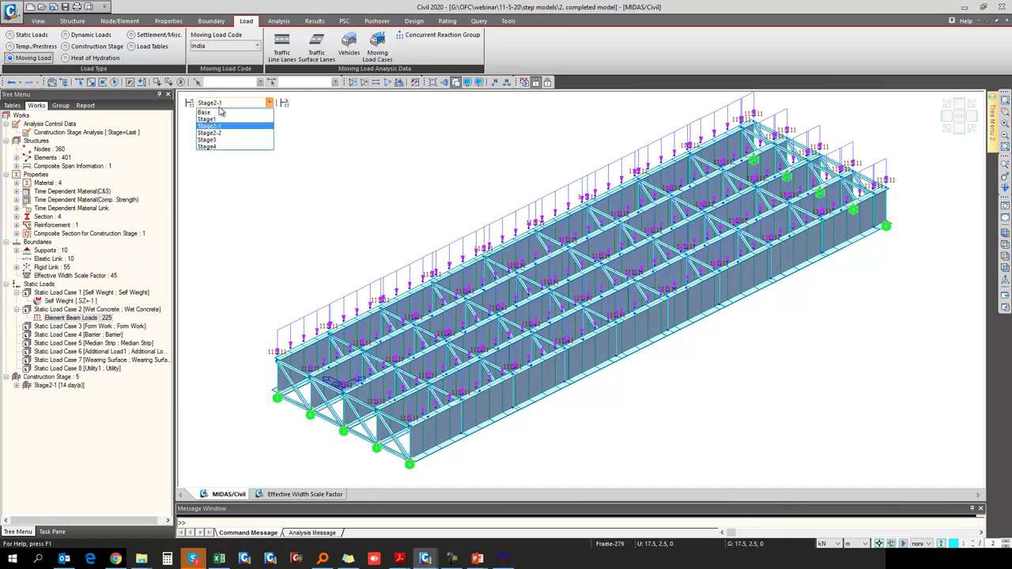
left_click(219, 134)
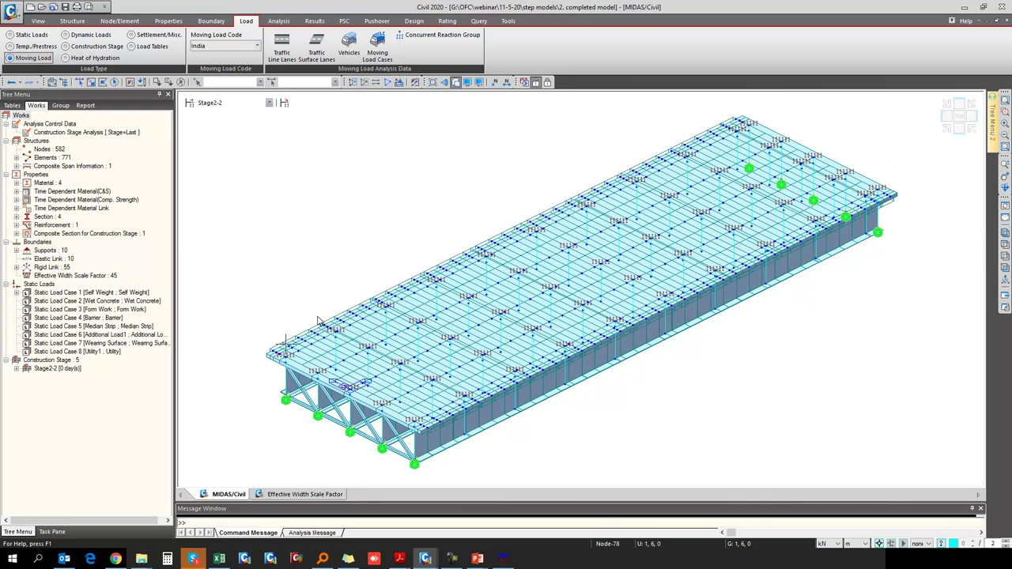
left_click(219, 103)
left_click(220, 141)
List the Barrier and Wearing Surface loads of Stage3 and display the Wearing Surface element beam loads on the model.
double_click(63, 318)
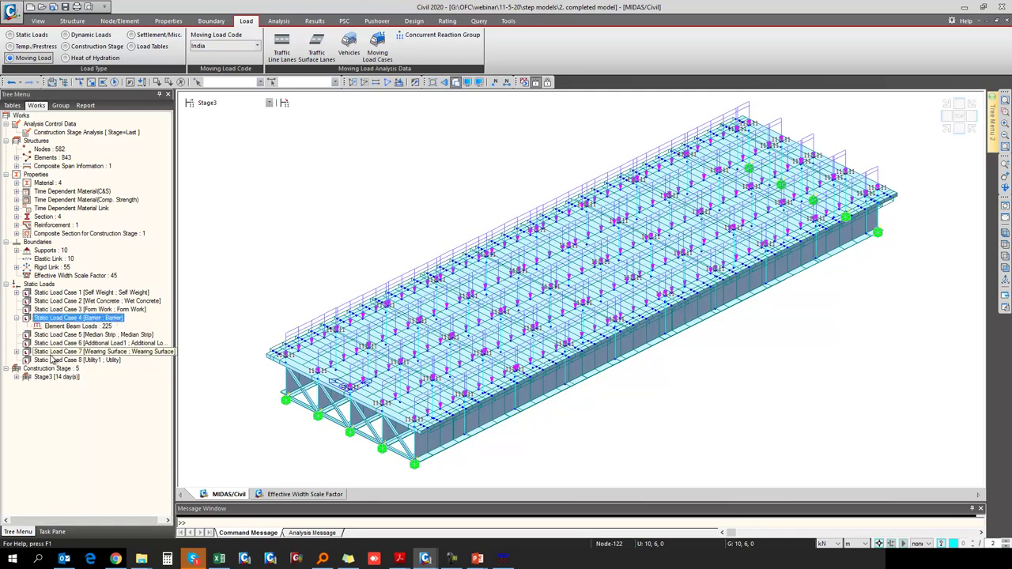
double_click(57, 351)
left_click(59, 360)
right_click(58, 362)
left_click(90, 386)
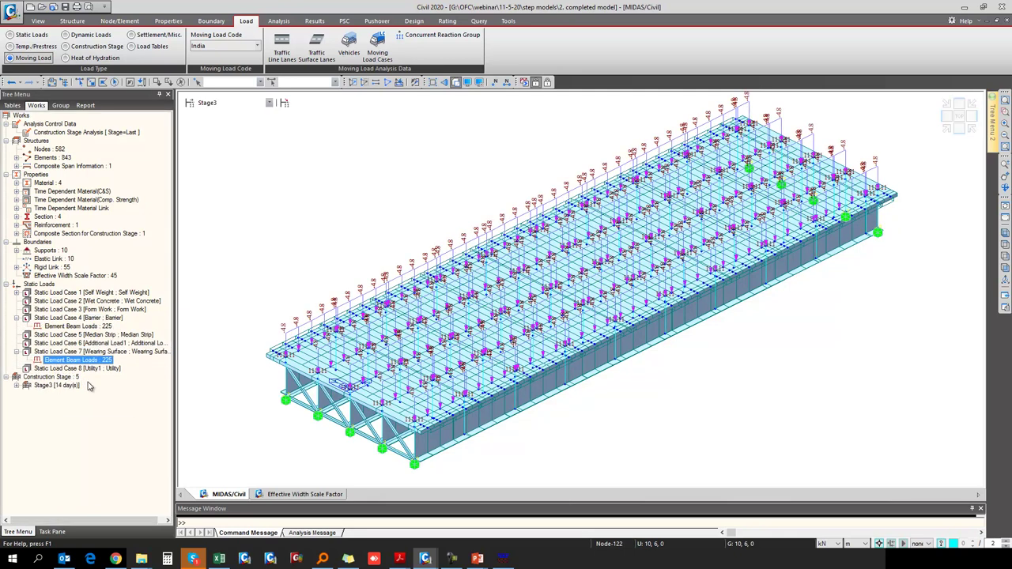
View the model at Stage4, return to the Base stage, and clear the load and support symbols from the display.
left_click(212, 101)
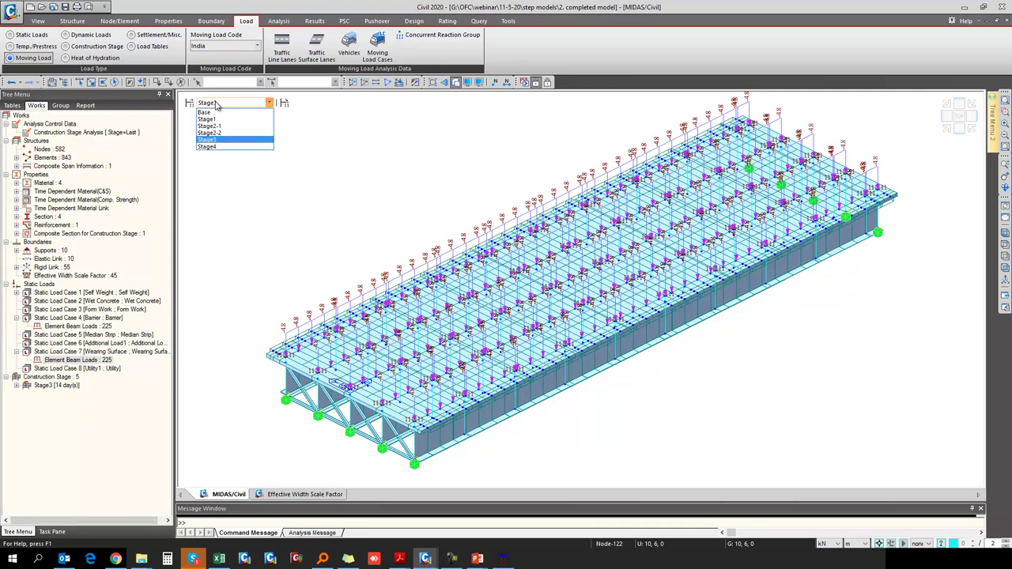
left_click(216, 147)
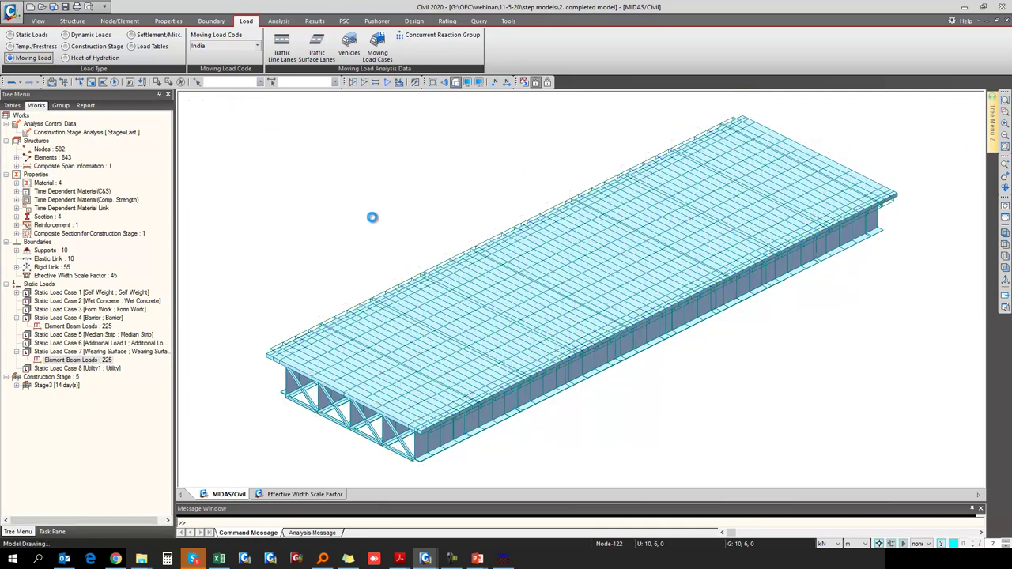
left_click(227, 103)
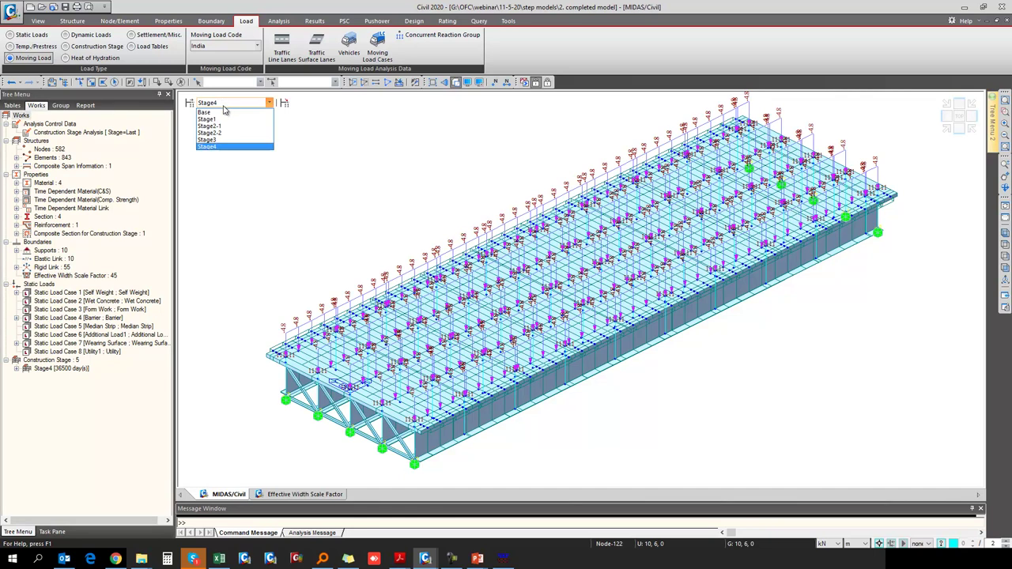
left_click(222, 111)
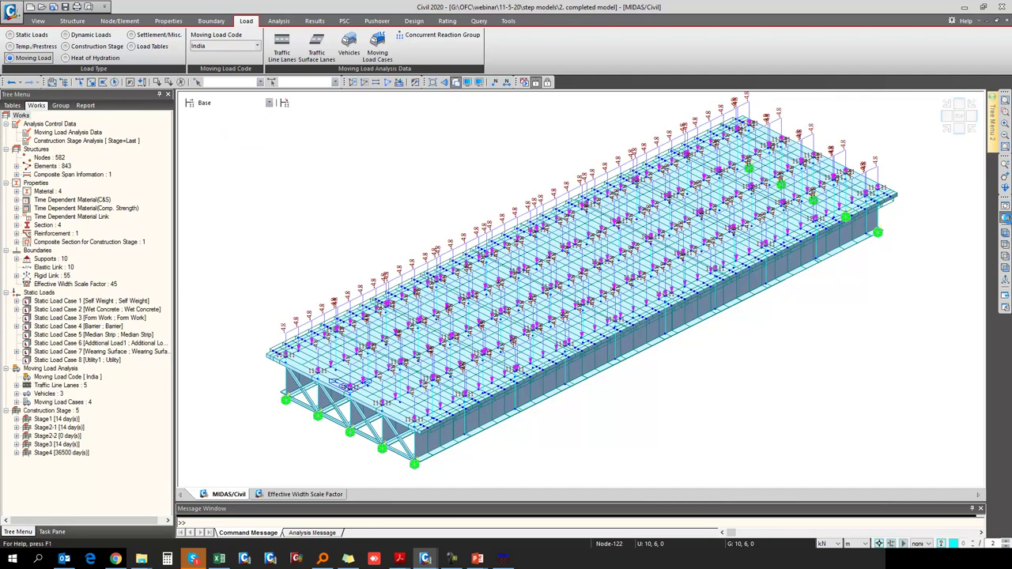
left_click(1004, 221)
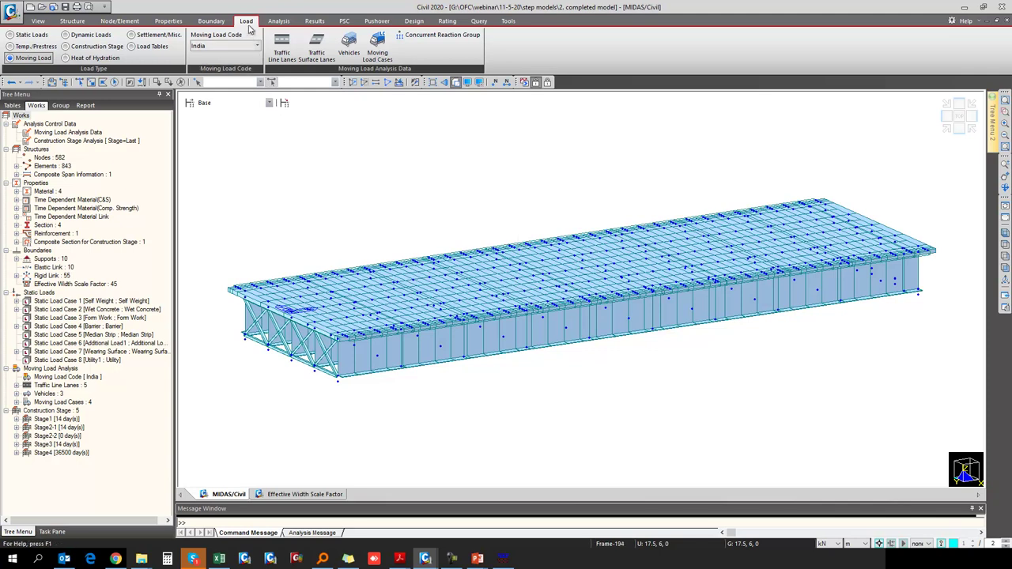
Open the Stage1 composite section for the girder and examine the material types of its steel and slab parts.
left_click(98, 46)
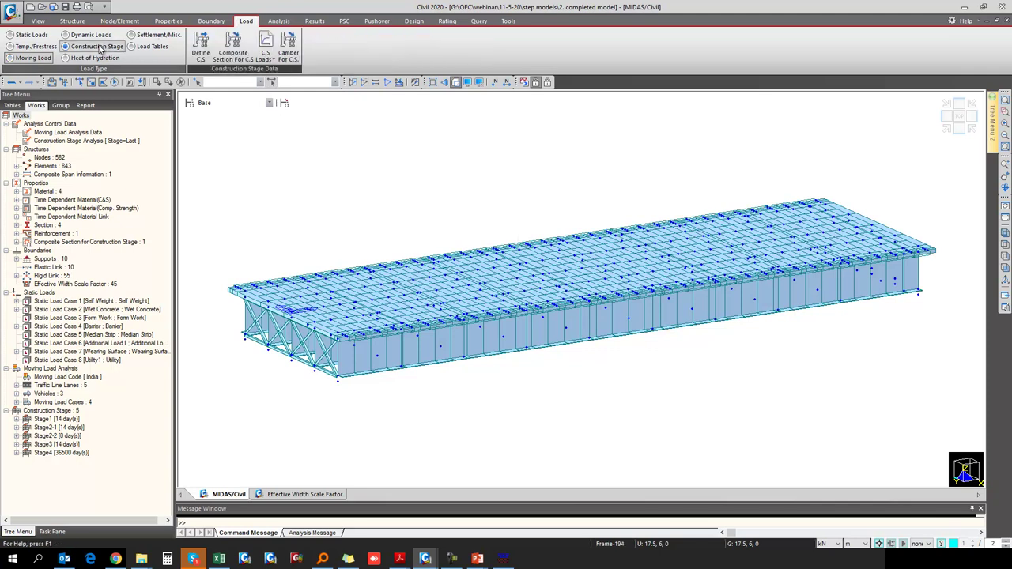
left_click(233, 47)
left_click(381, 91)
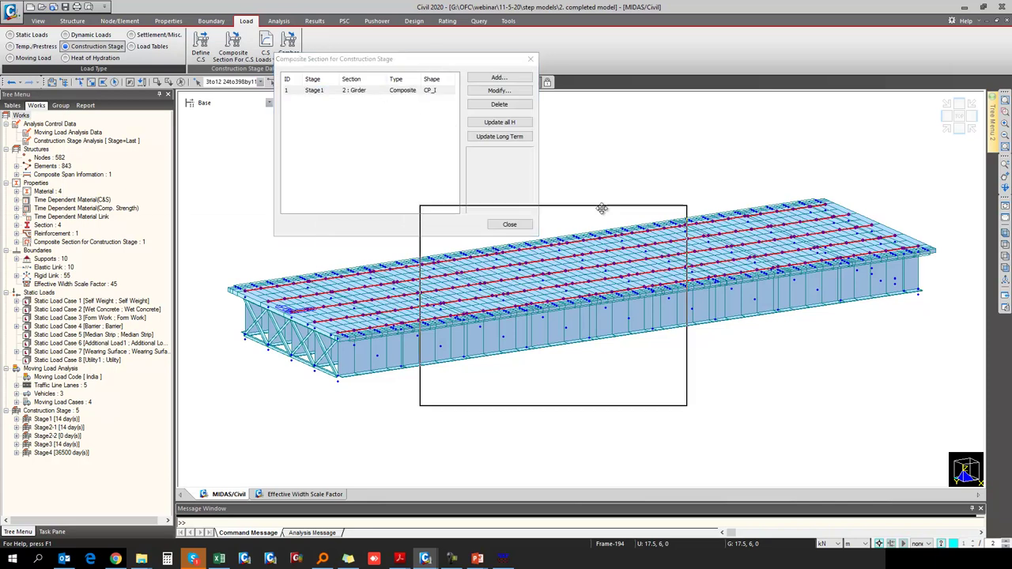
left_click(444, 278)
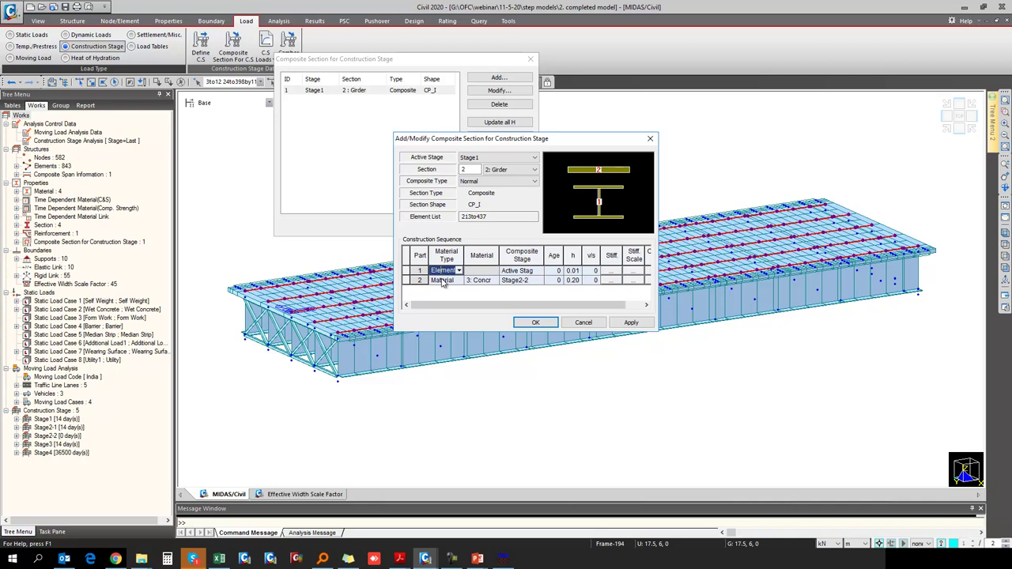
left_click(444, 270)
left_click(442, 280)
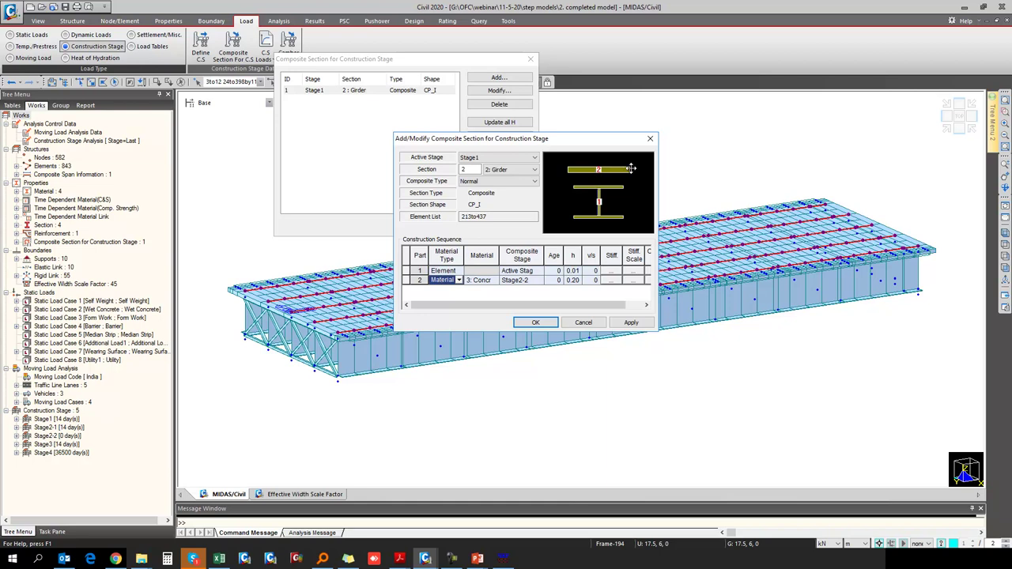
Set the age of part 1 to 1 in the girder's construction sequence, confirm it, and close the composite section list.
left_click(558, 273)
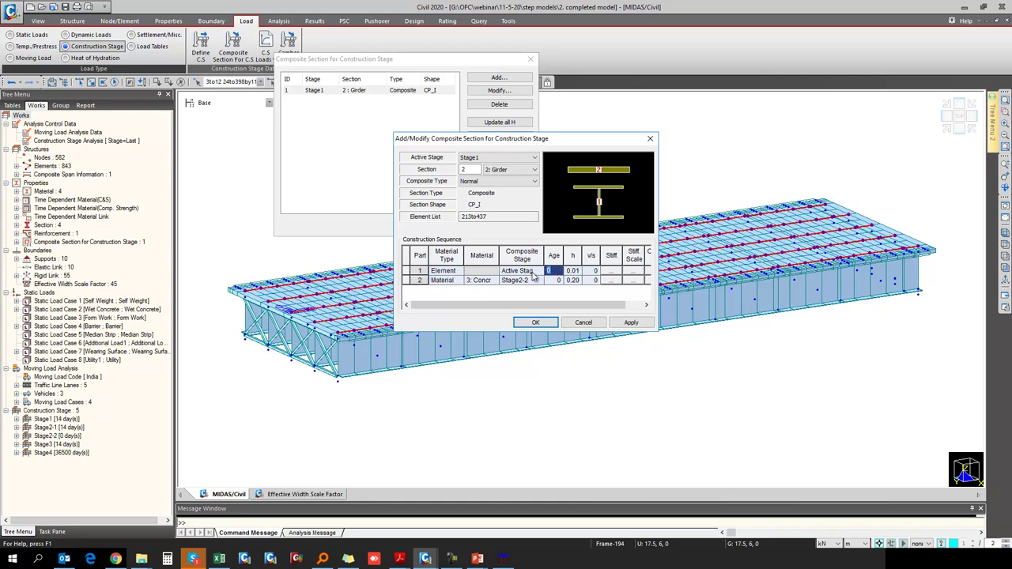
type("1")
key("Return")
left_click(536, 322)
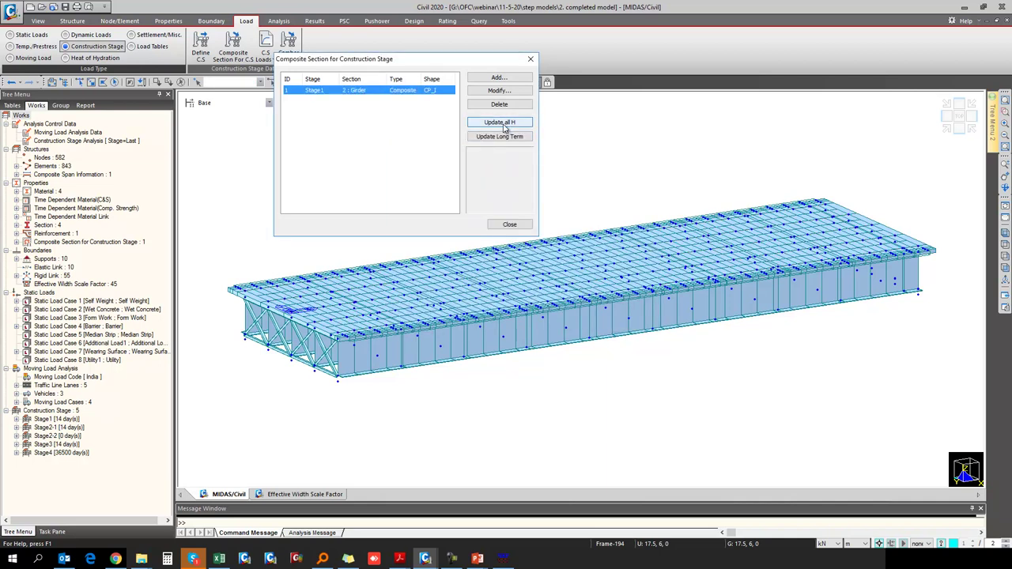
left_click(510, 225)
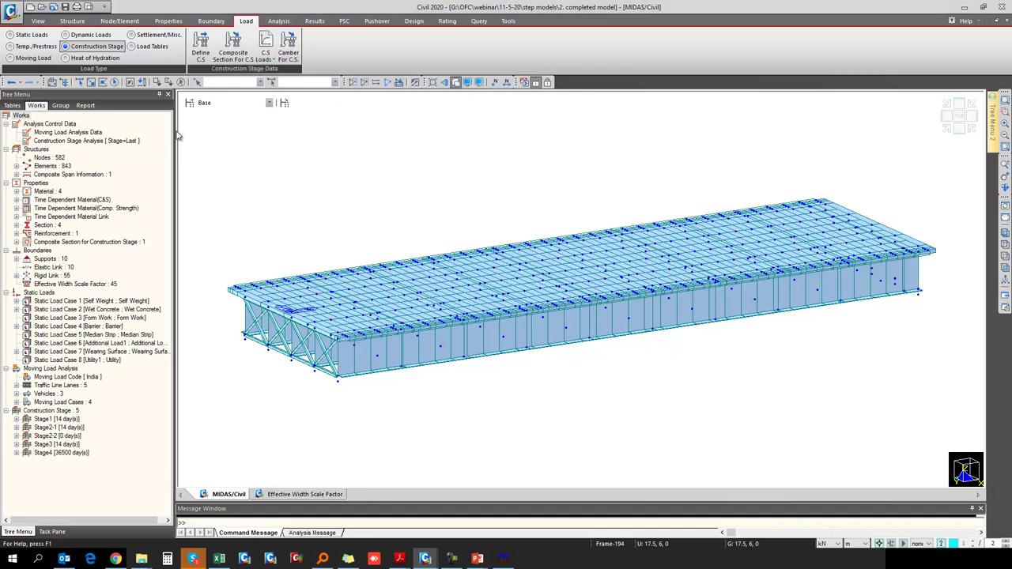
Examine the Crash Barrier Load definition in the construction stage analysis control data, checking its assigned Barrier case, and close without changes.
left_click(278, 20)
left_click(260, 62)
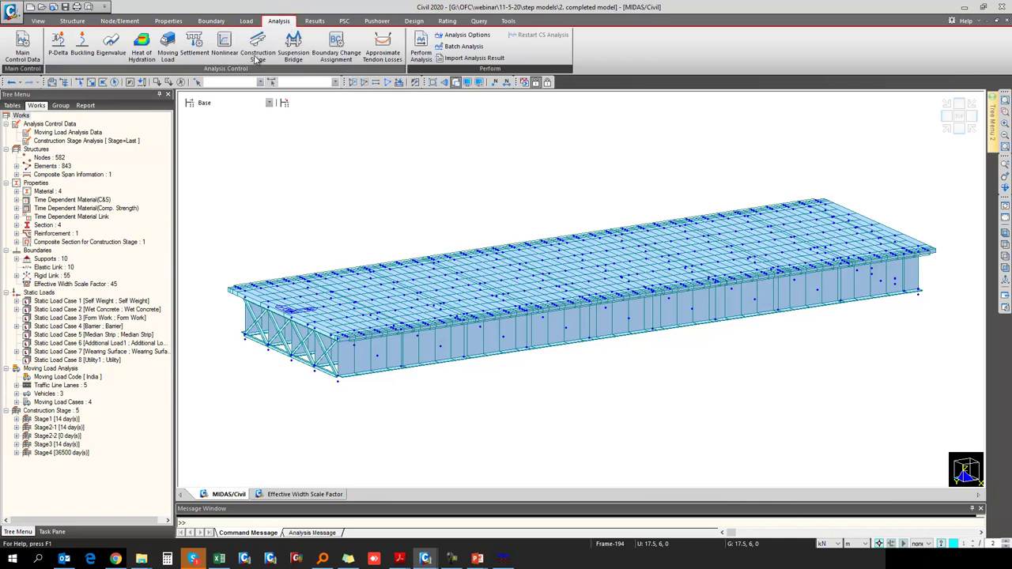
left_click(412, 297)
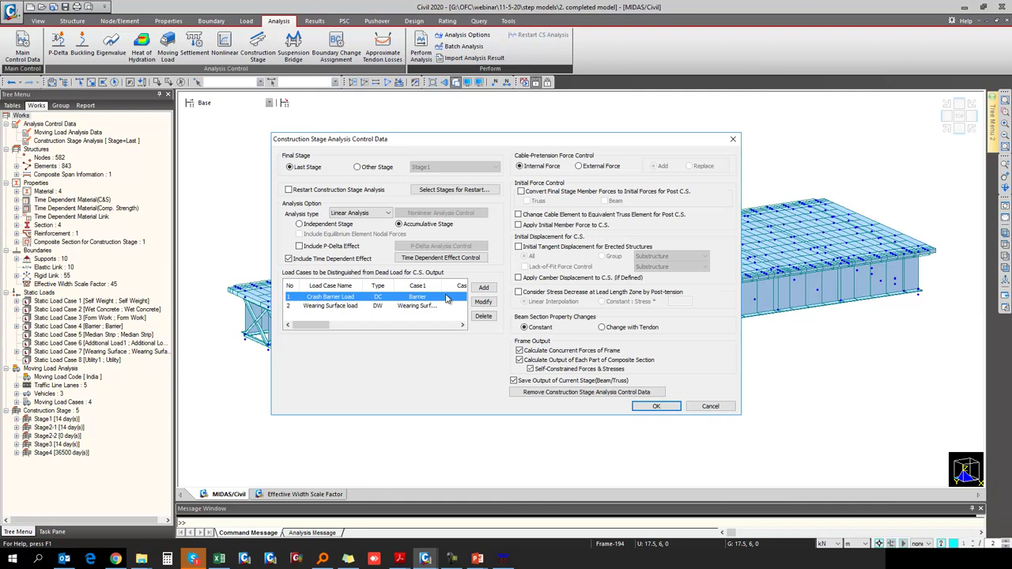
left_click(484, 303)
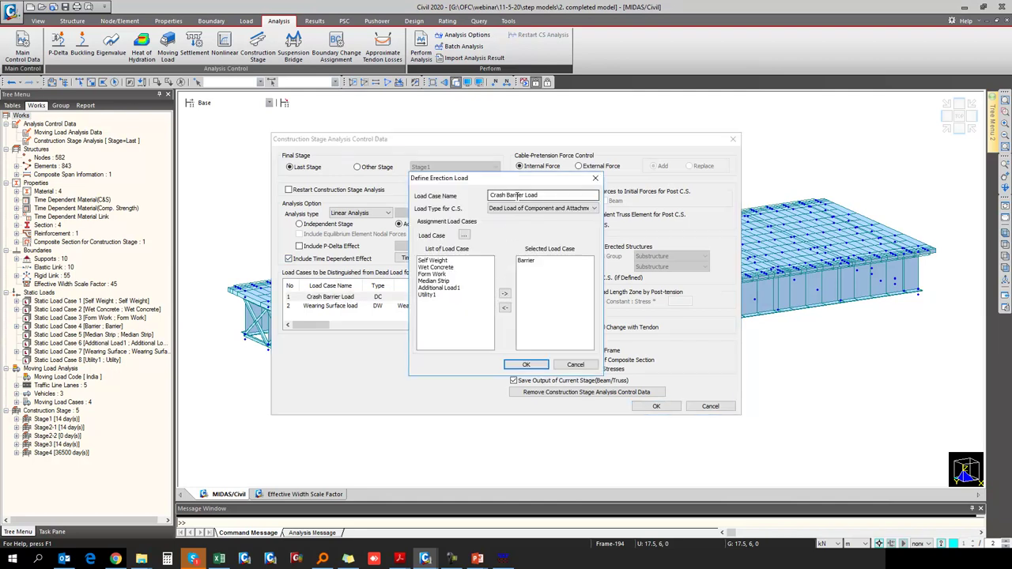
left_click_drag(535, 194, 471, 195)
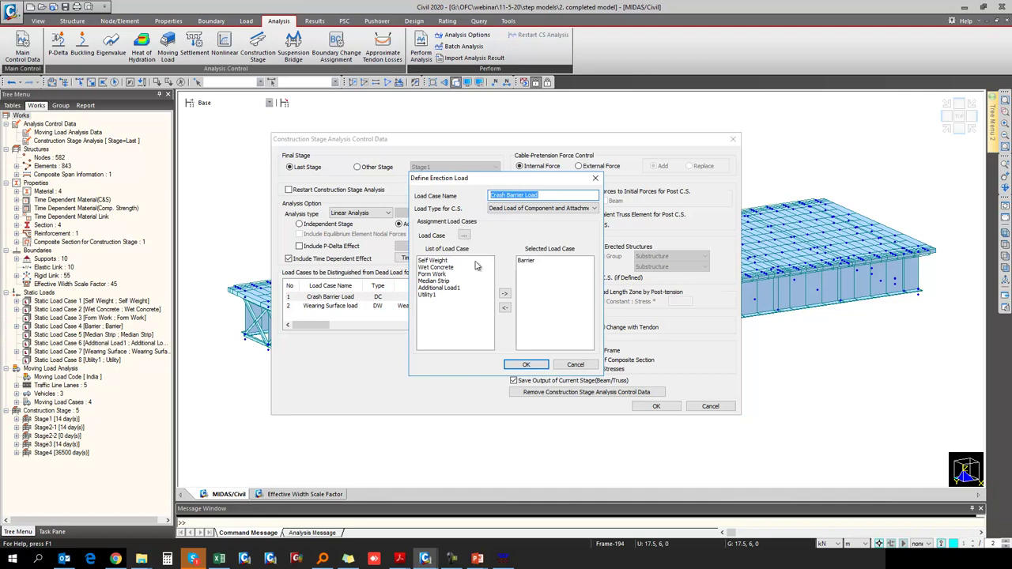
left_click(530, 263)
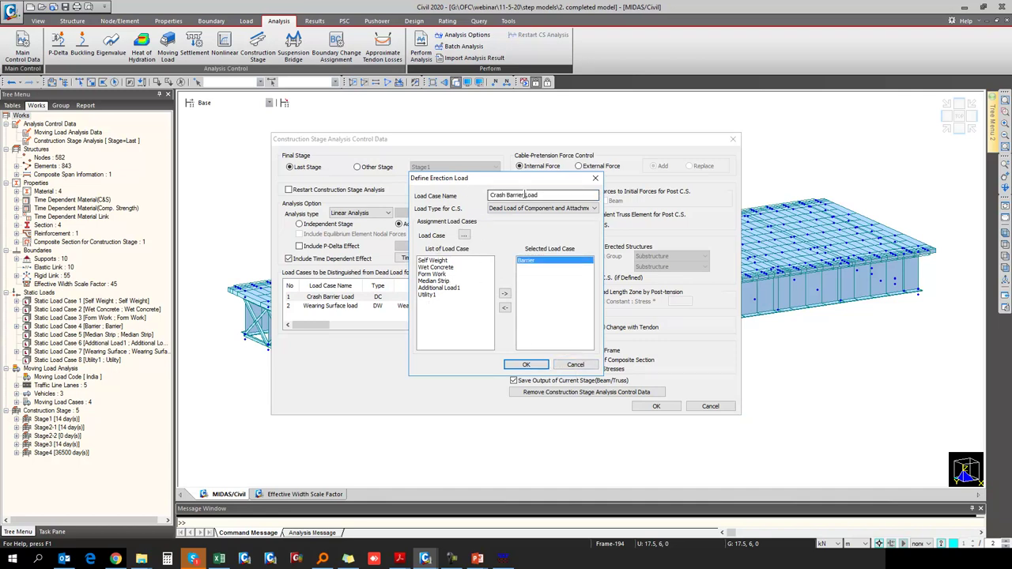
left_click(575, 365)
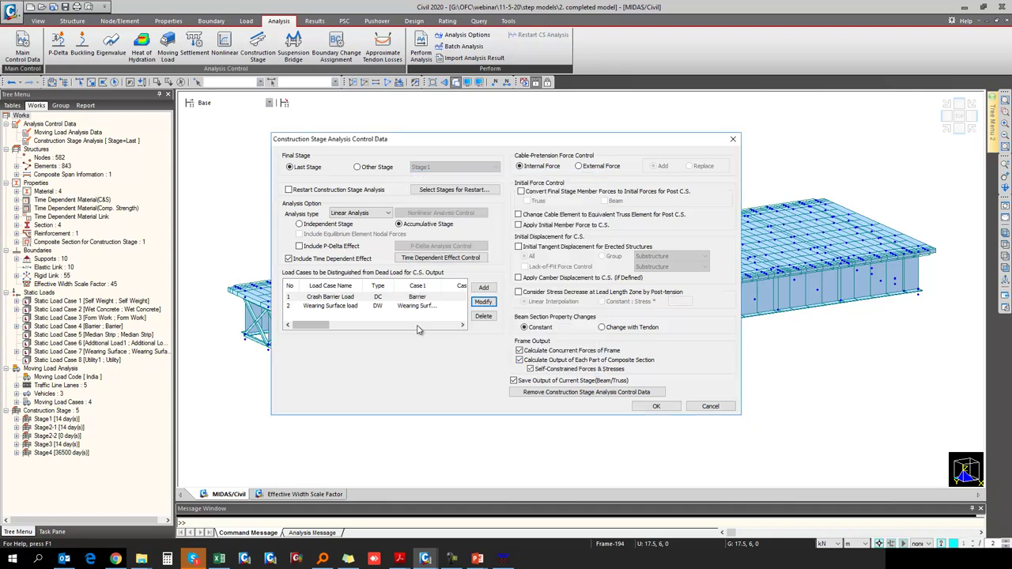
left_click(710, 405)
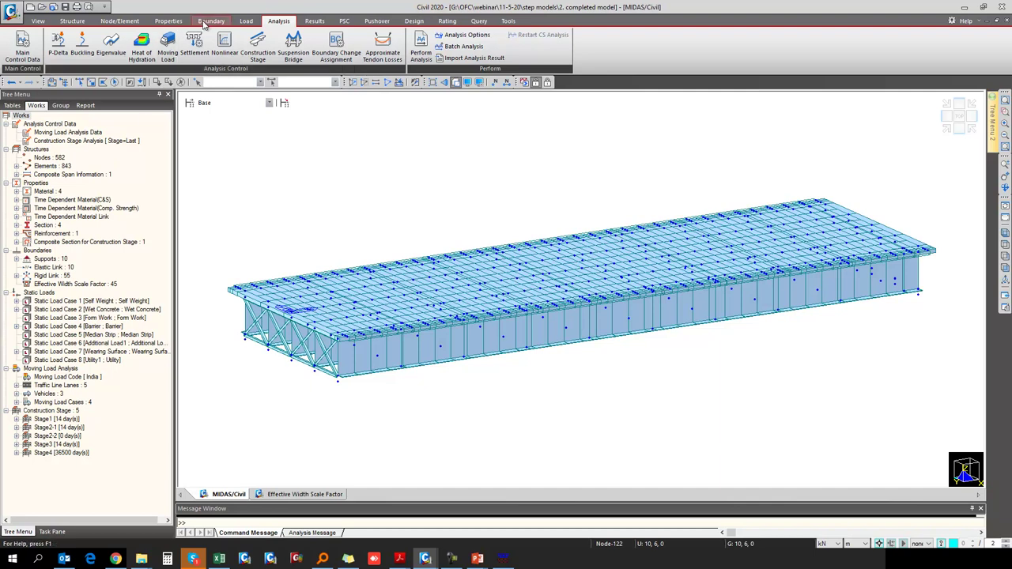
Open the composite bridge span information and examine girder G2's element list, element lengths and support assignments from the first to the last element.
left_click(75, 21)
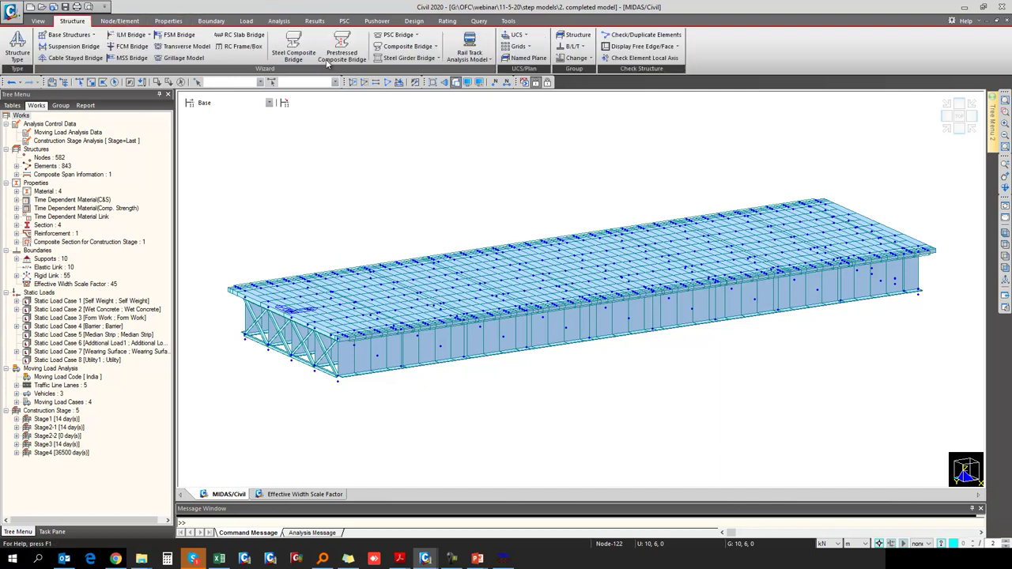
left_click(407, 46)
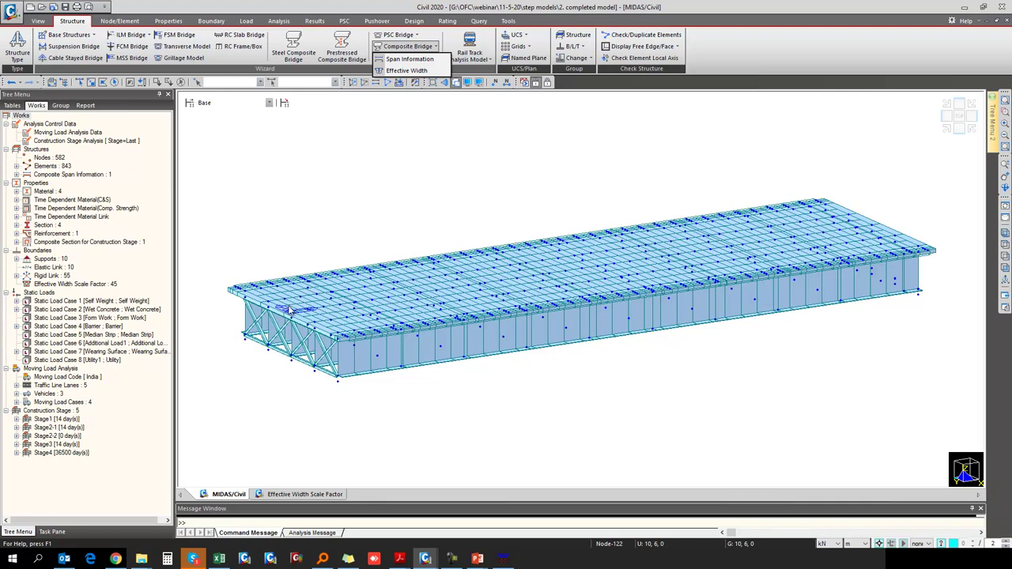
mouse_move(373, 280)
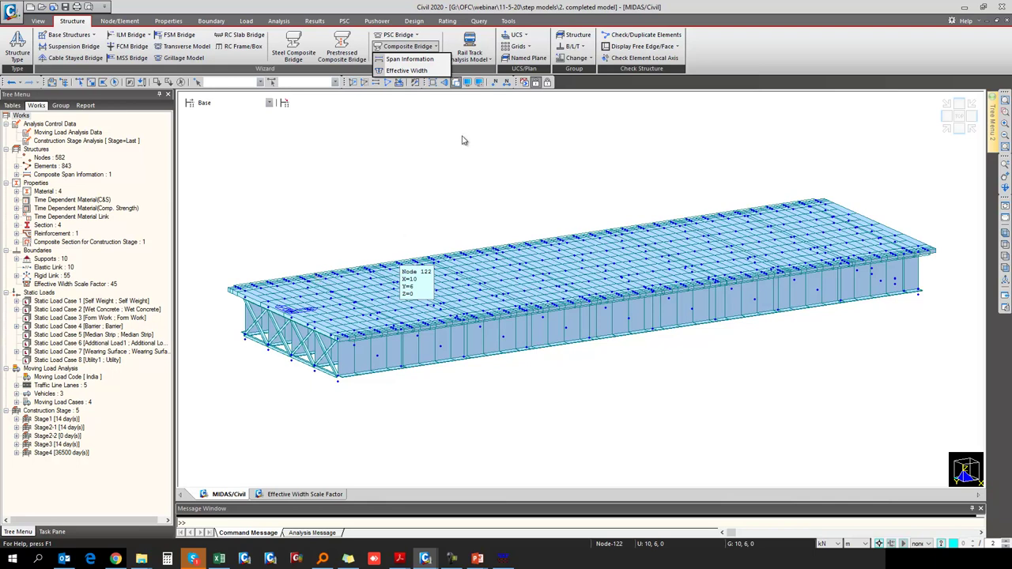
left_click(410, 59)
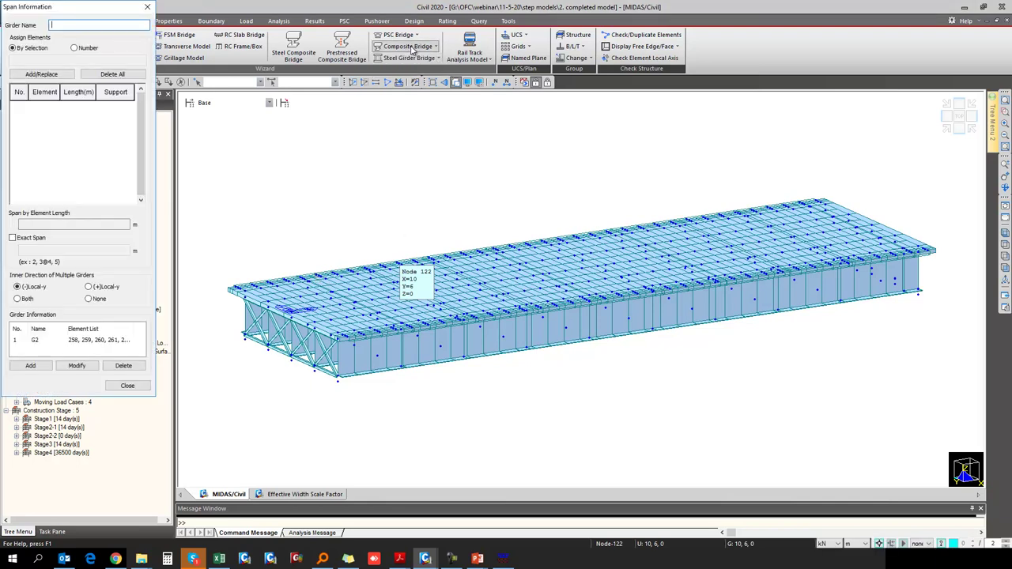
left_click(68, 341)
left_click(68, 341)
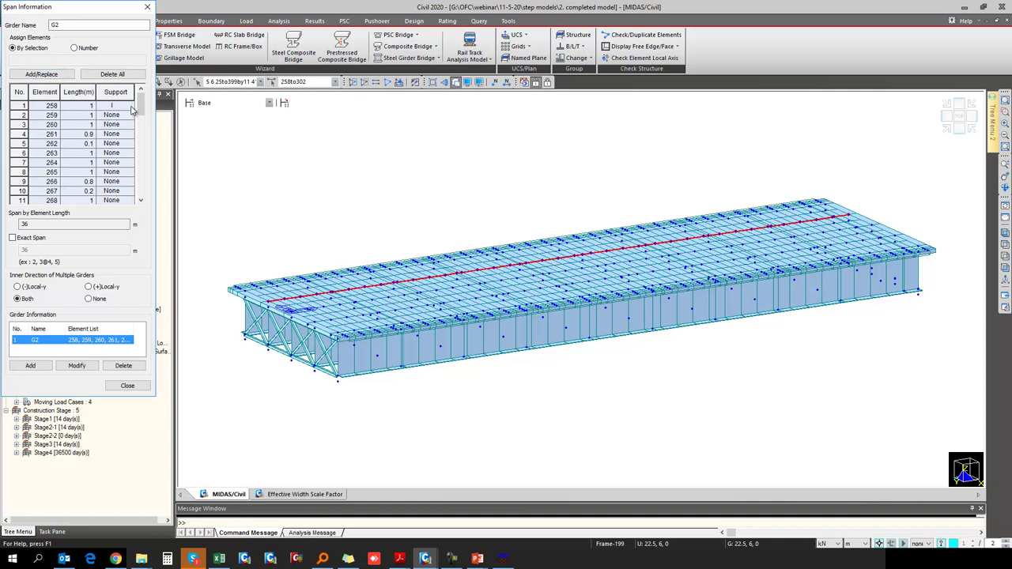
left_click_drag(140, 106, 127, 199)
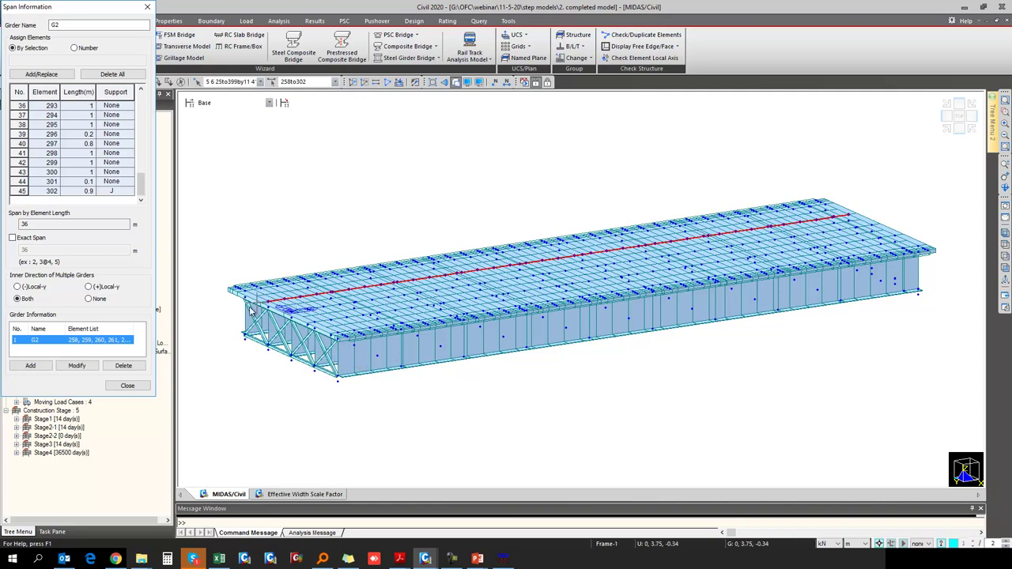
mouse_move(250, 308)
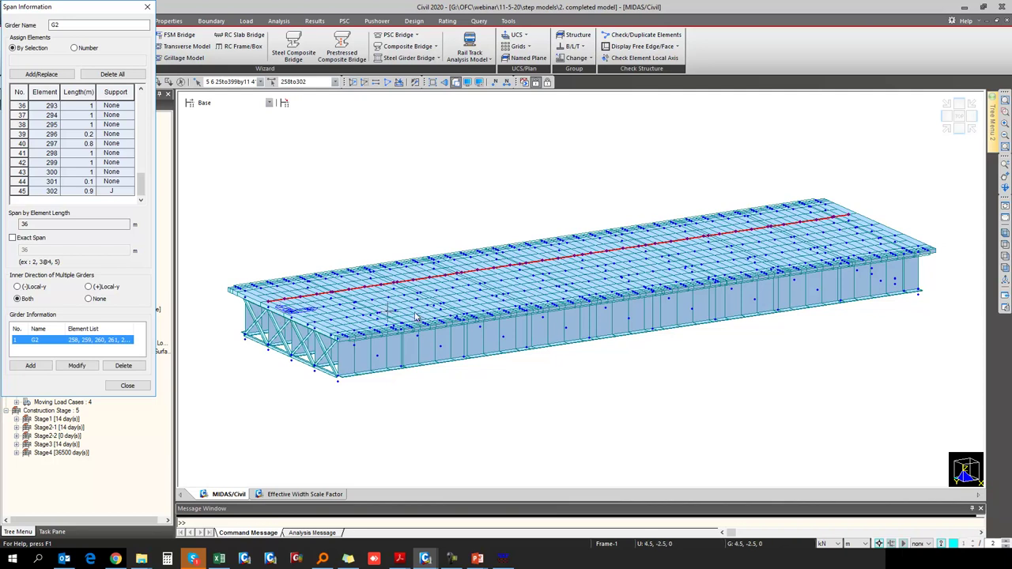
Compare the (-)Local-y and Both inner direction options for girder G2 with the model shown in wireframe, and close the span information.
left_click(18, 287)
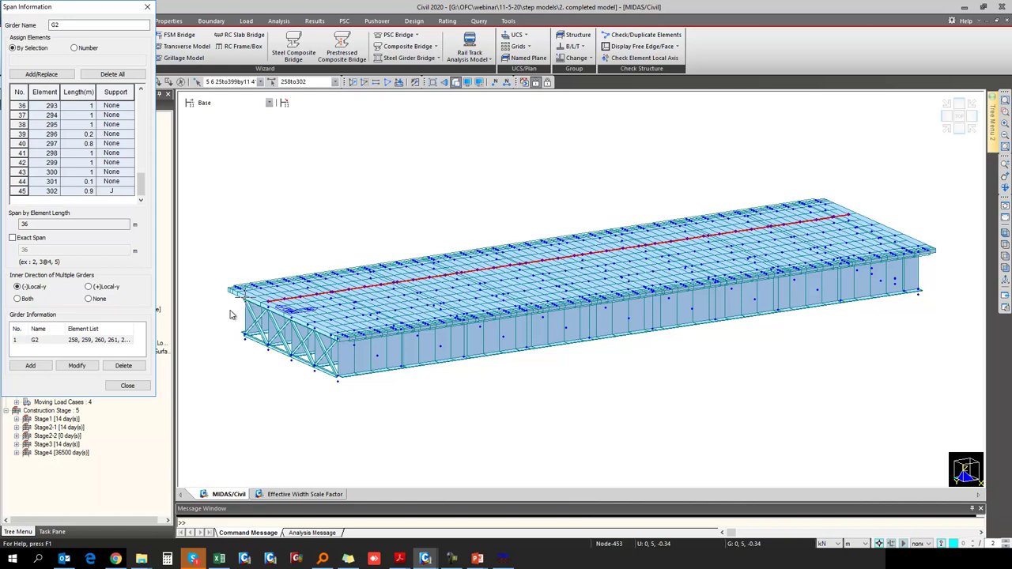
scroll(251, 338, "up", 5)
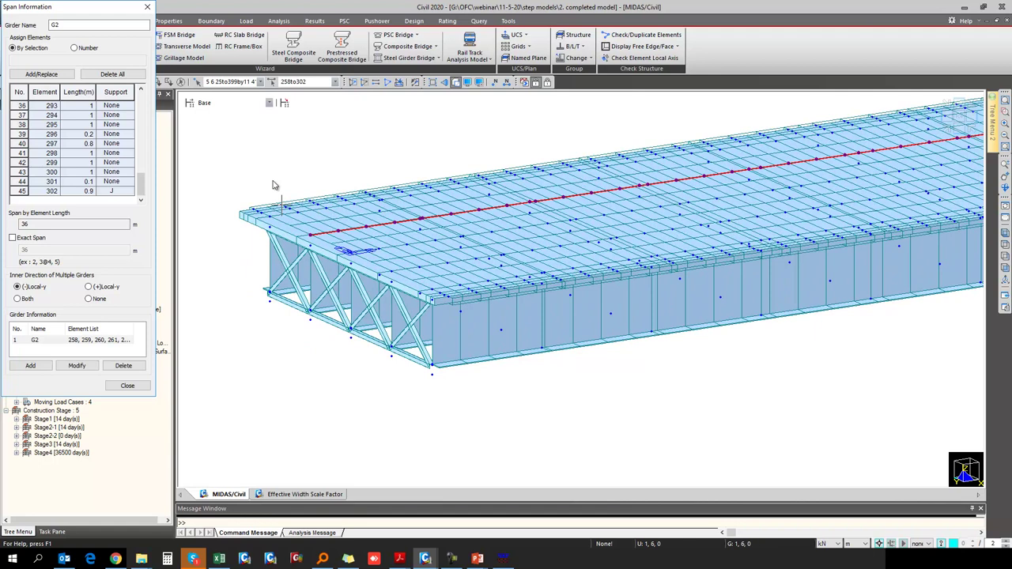
scroll(282, 205, "down", 2)
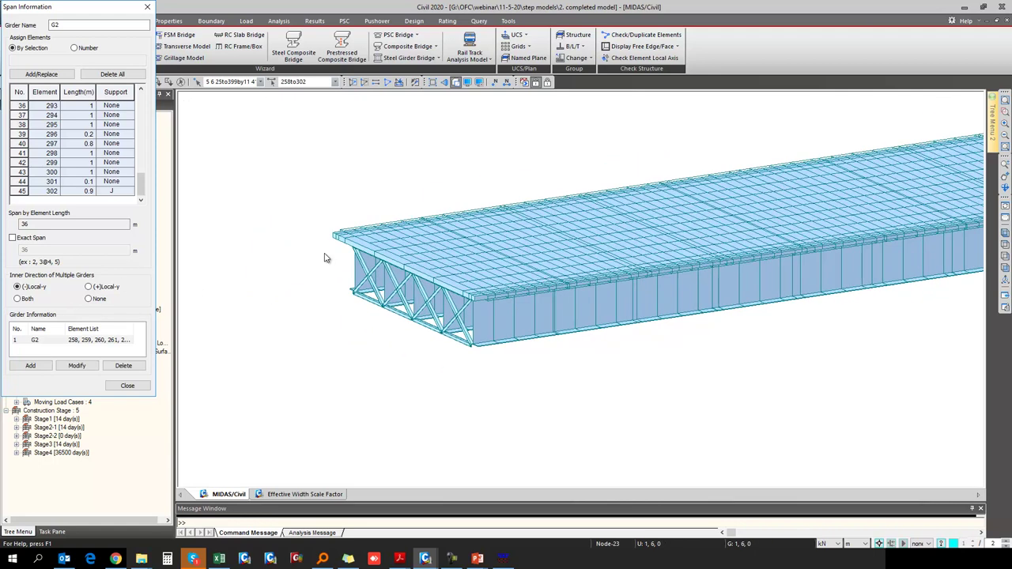
scroll(196, 290, "up", 2)
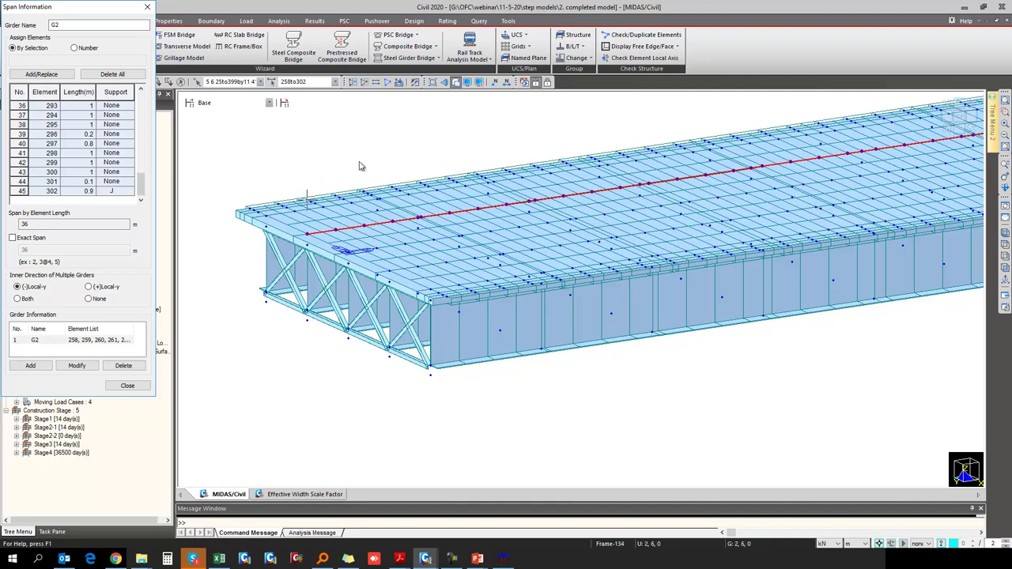
left_click(457, 84)
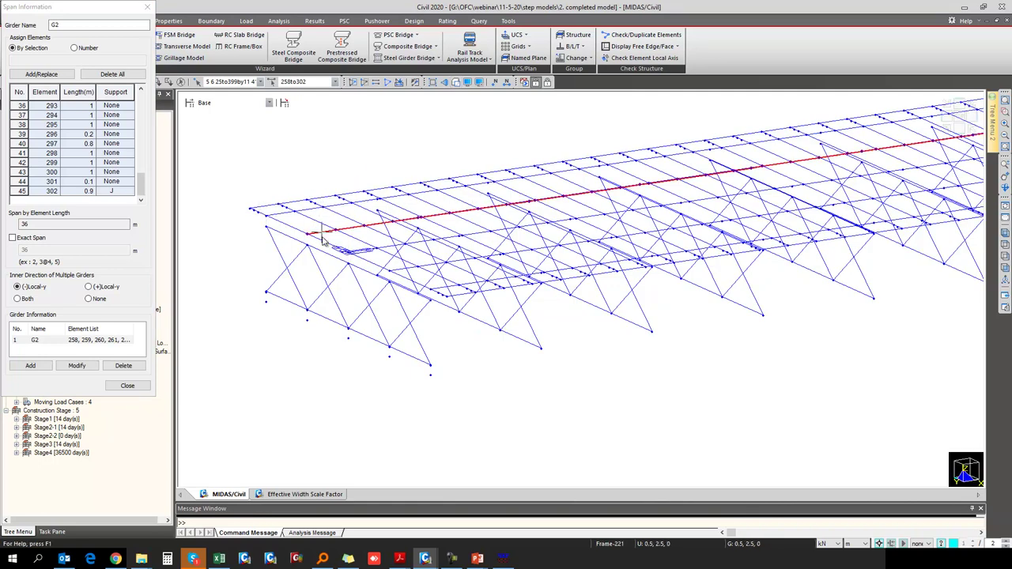
left_click(34, 340)
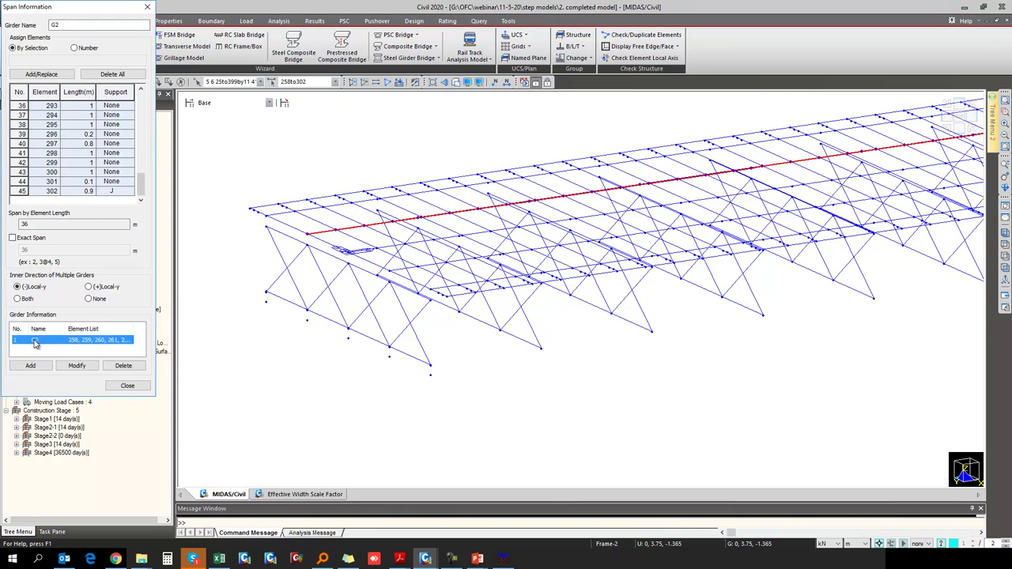
left_click(29, 300)
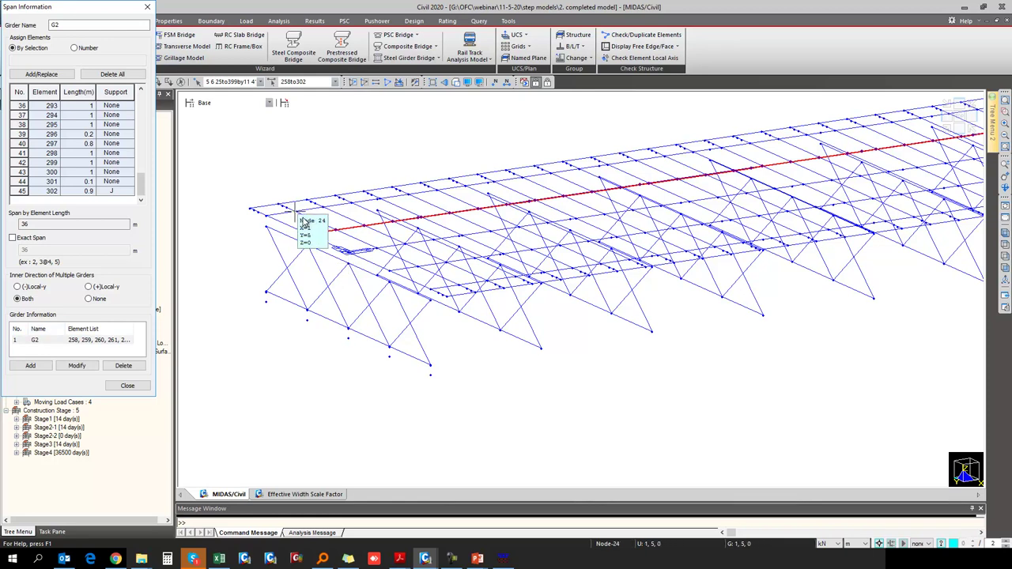
left_click(128, 387)
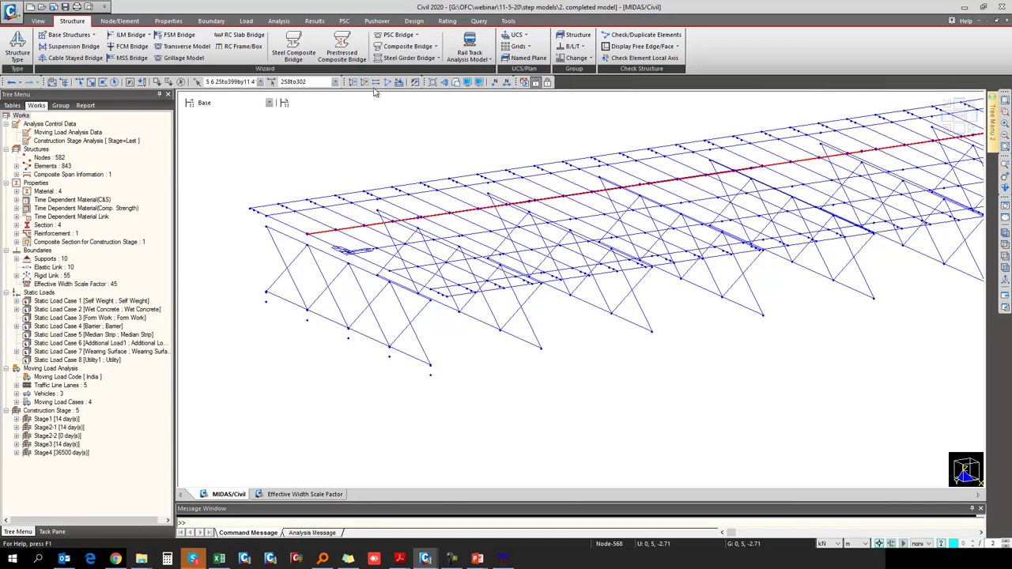
Show the composite effective width calculation results for design code IRC:22-2015, examine the listed values, and cancel without applying.
left_click(405, 46)
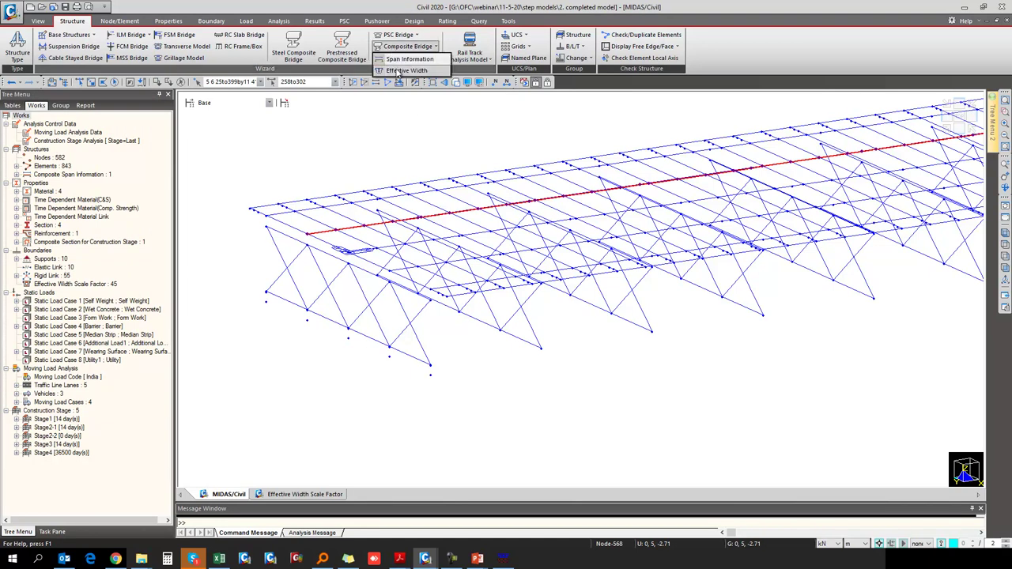
left_click(400, 72)
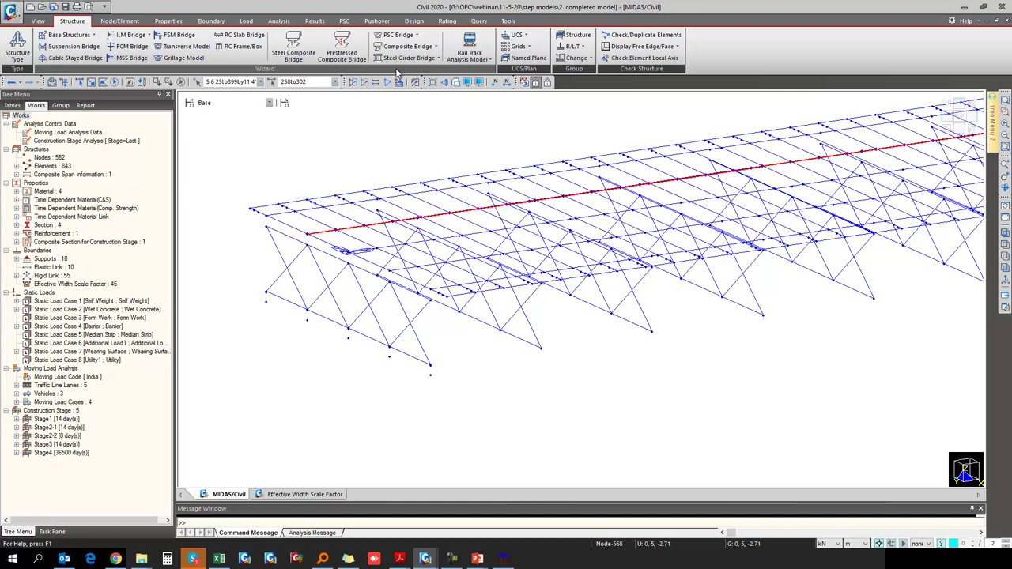
left_click(243, 72)
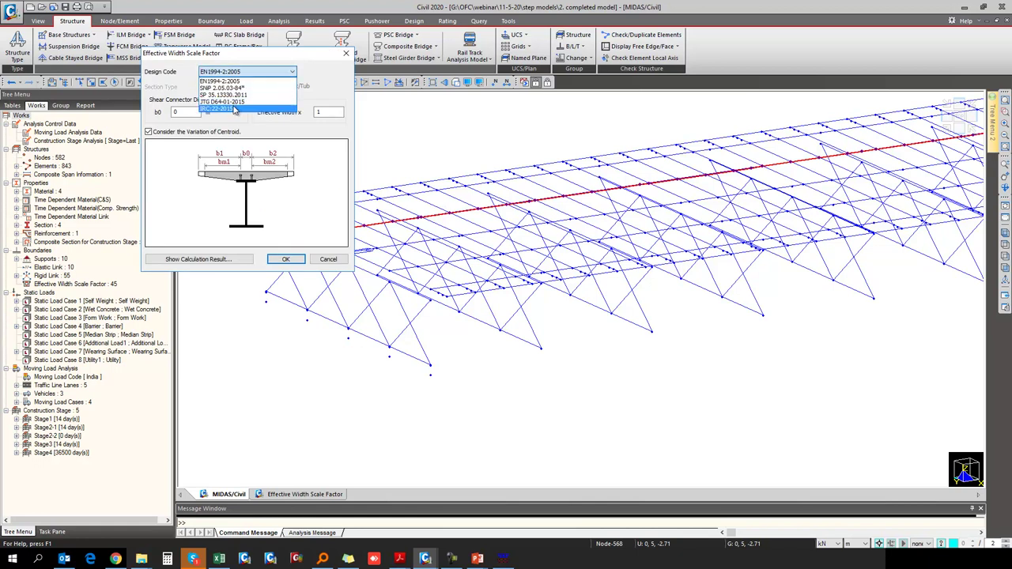
left_click(237, 108)
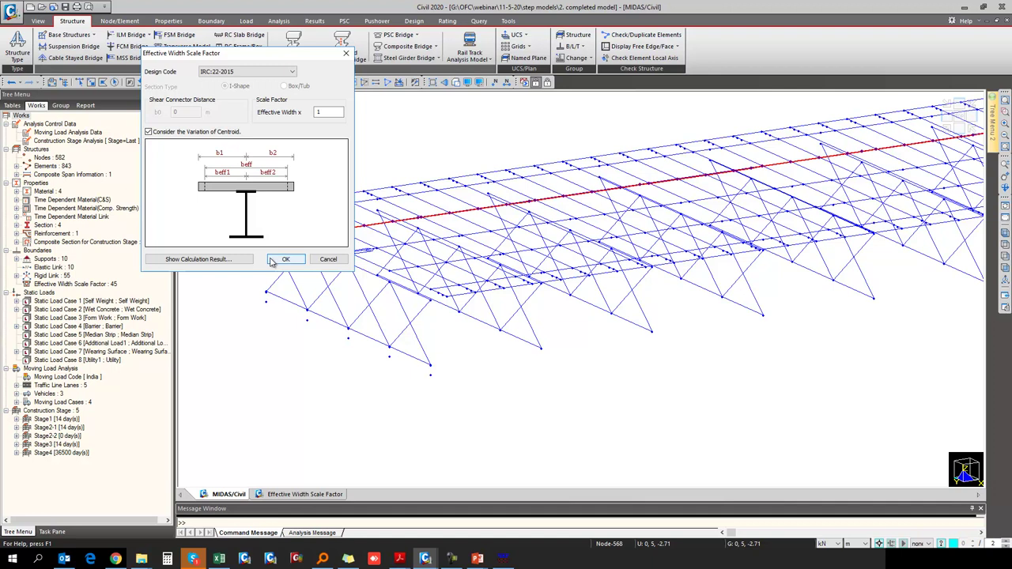
left_click(225, 260)
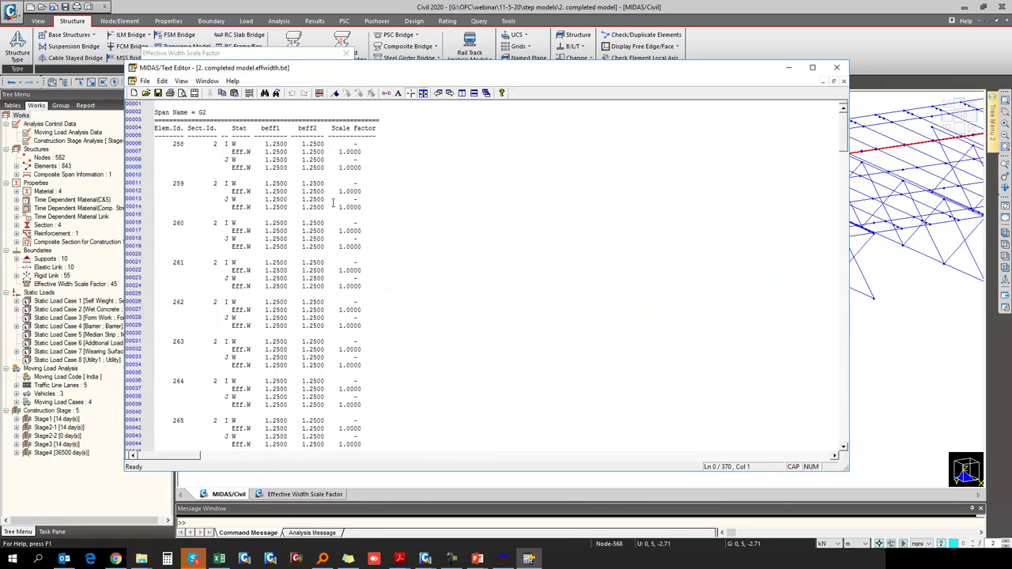
scroll(309, 225, "down", 16)
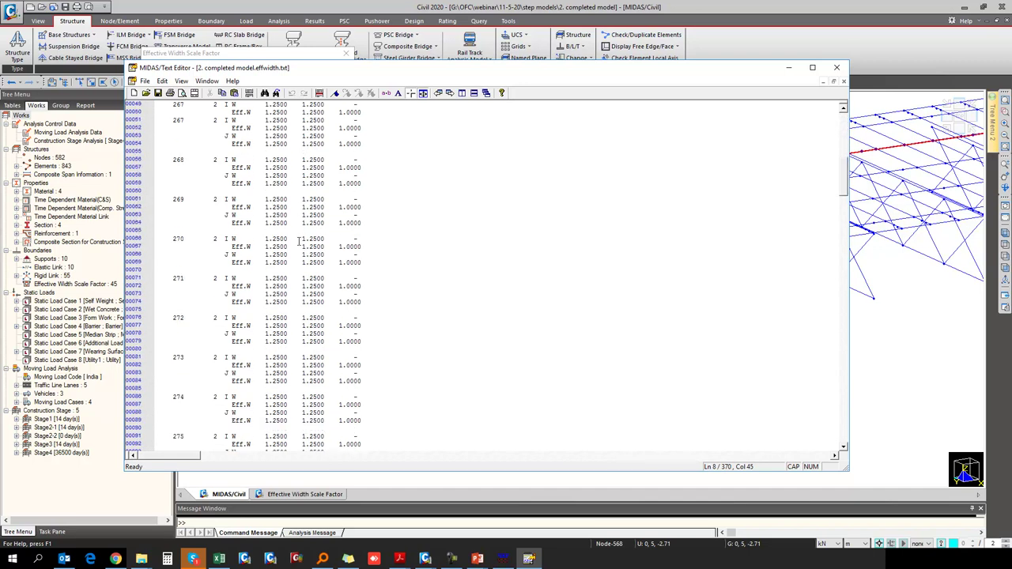
scroll(299, 241, "down", 7)
left_click(790, 70)
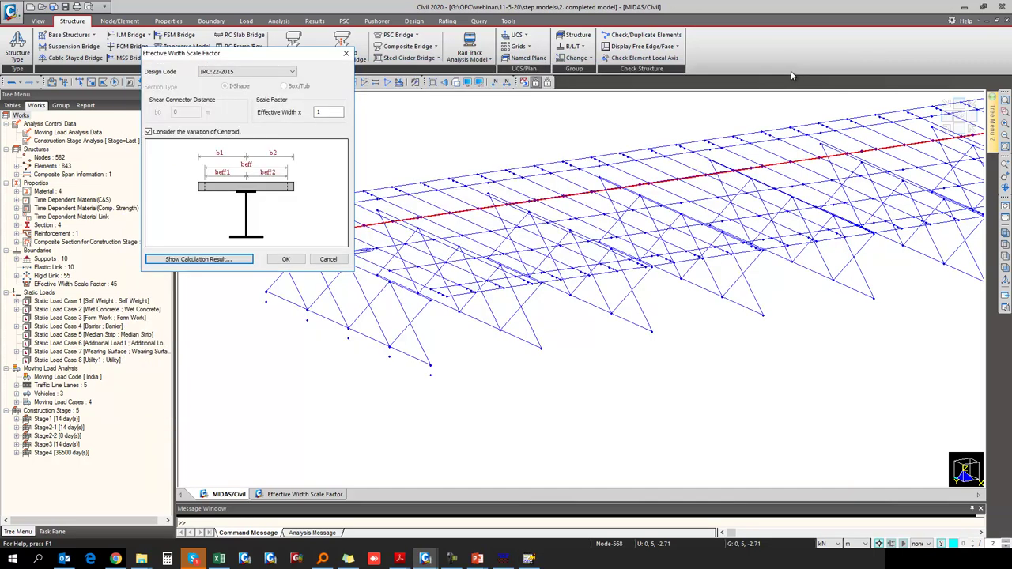
left_click(326, 260)
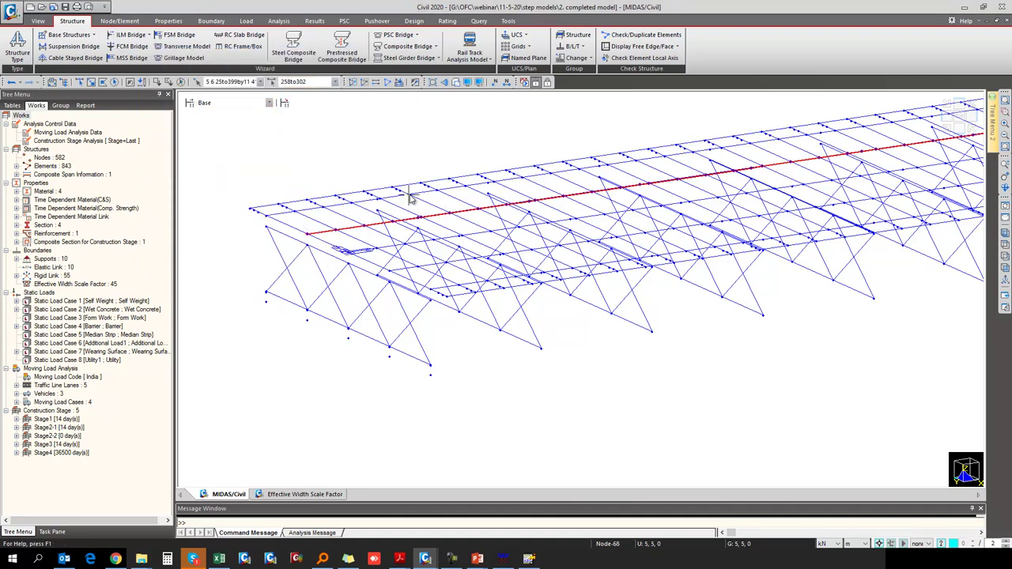
Examine the boundary Effective Width Scale Factor table for the girder elements, return to the model view, and close the scale factor settings.
left_click(211, 22)
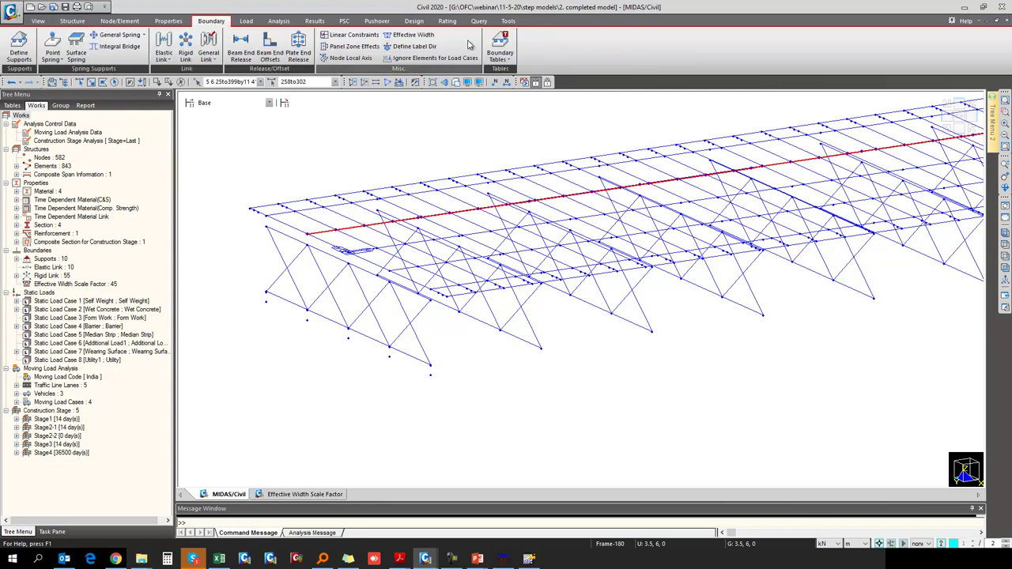
left_click(427, 35)
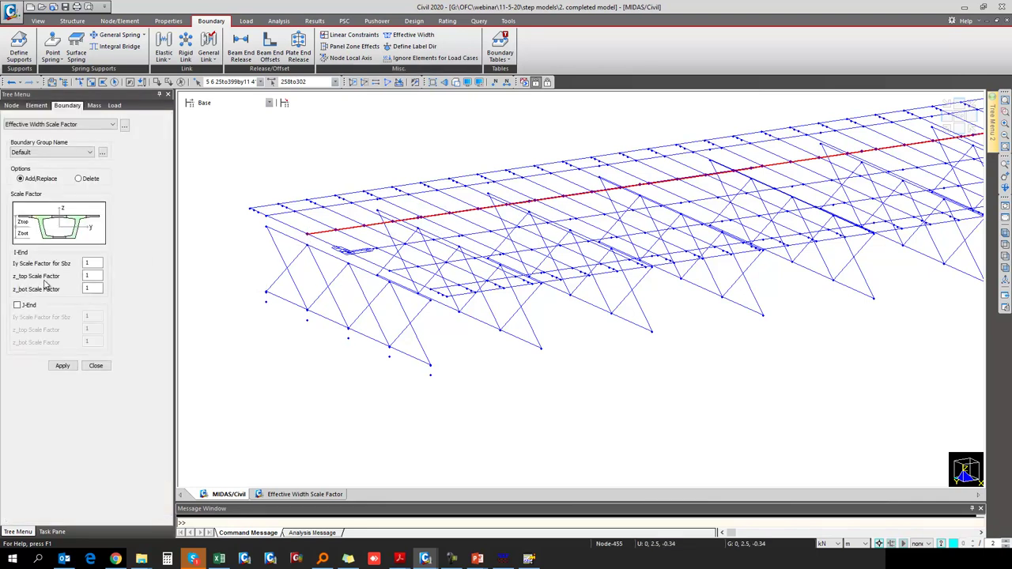
left_click(124, 127)
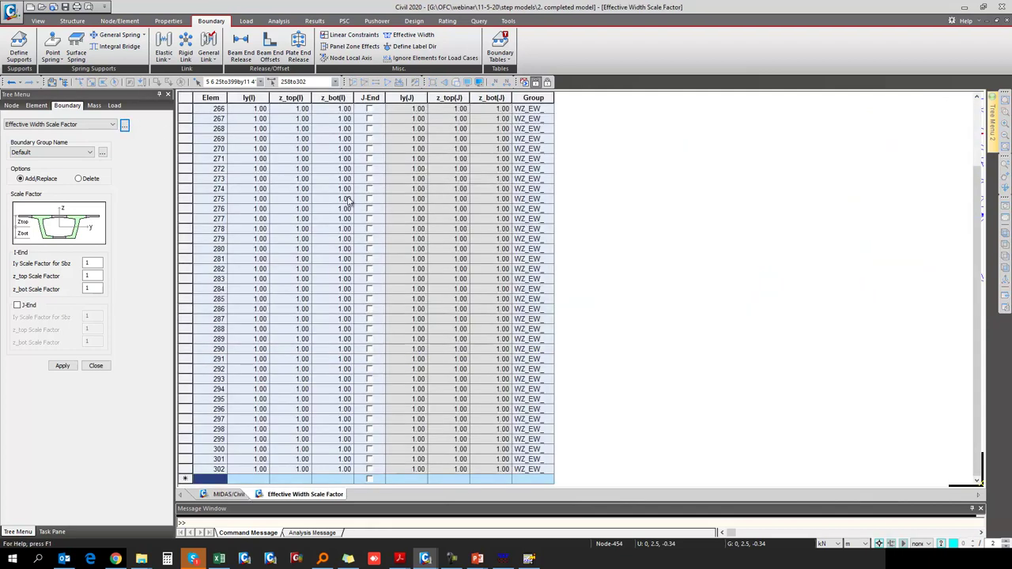
scroll(346, 256, "up", 3)
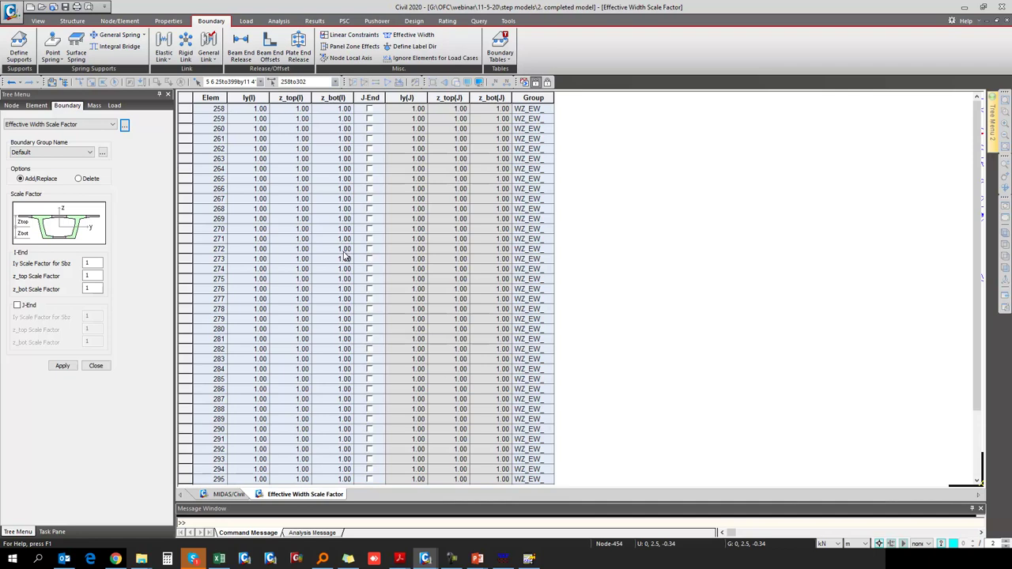
left_click(226, 495)
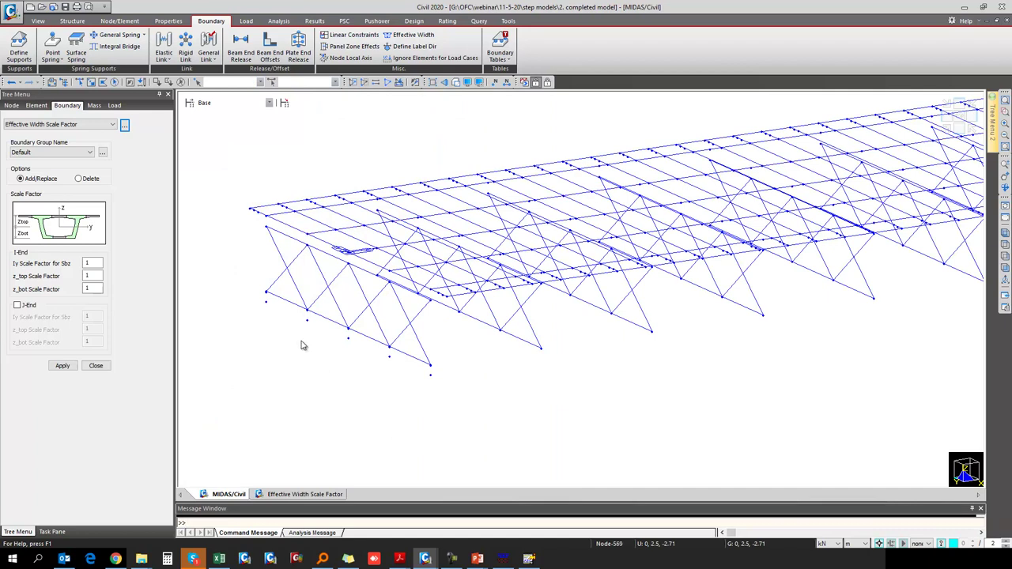
mouse_move(301, 345)
left_click(96, 365)
Review the options in the main analysis control data and confirm them as set.
left_click(280, 22)
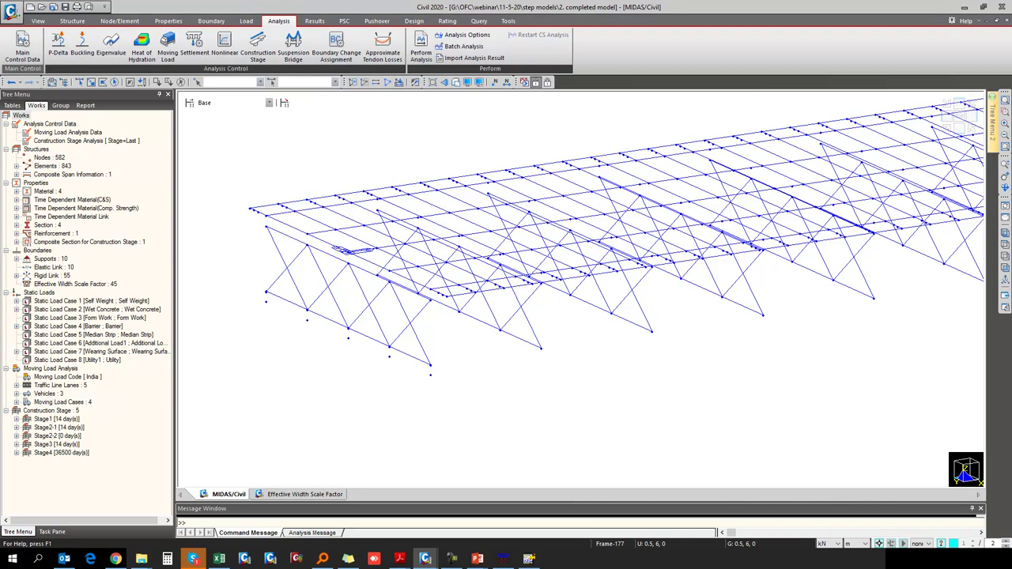
left_click(22, 45)
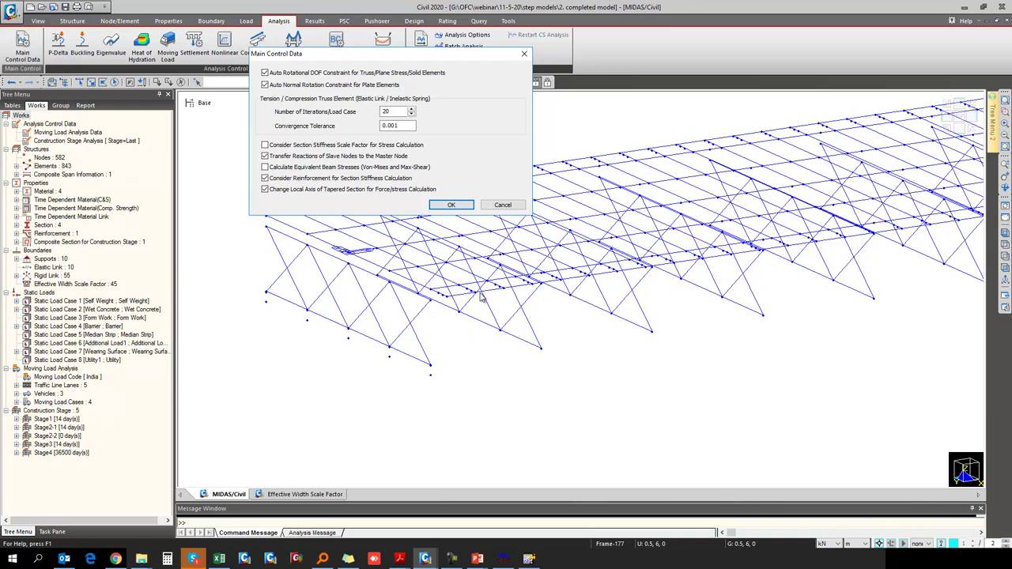
key("Return")
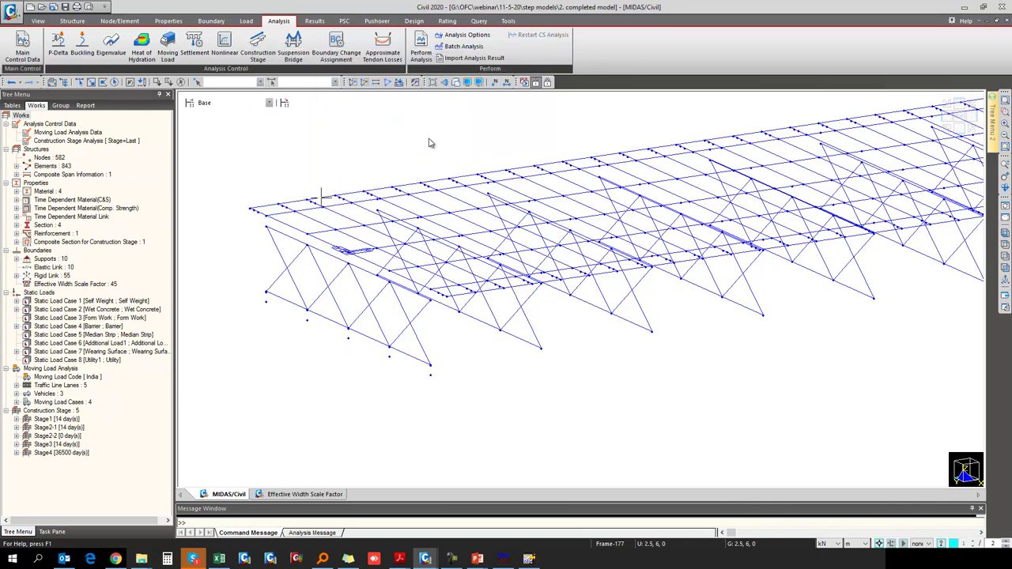
Switch the model to post-processing mode and open the load combinations for steel design.
left_click(548, 84)
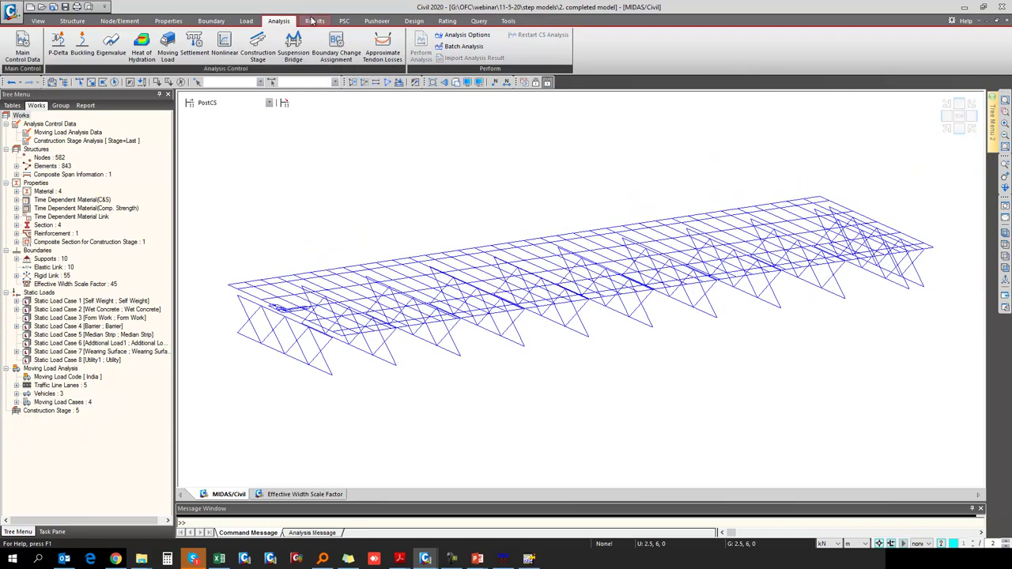
left_click(22, 49)
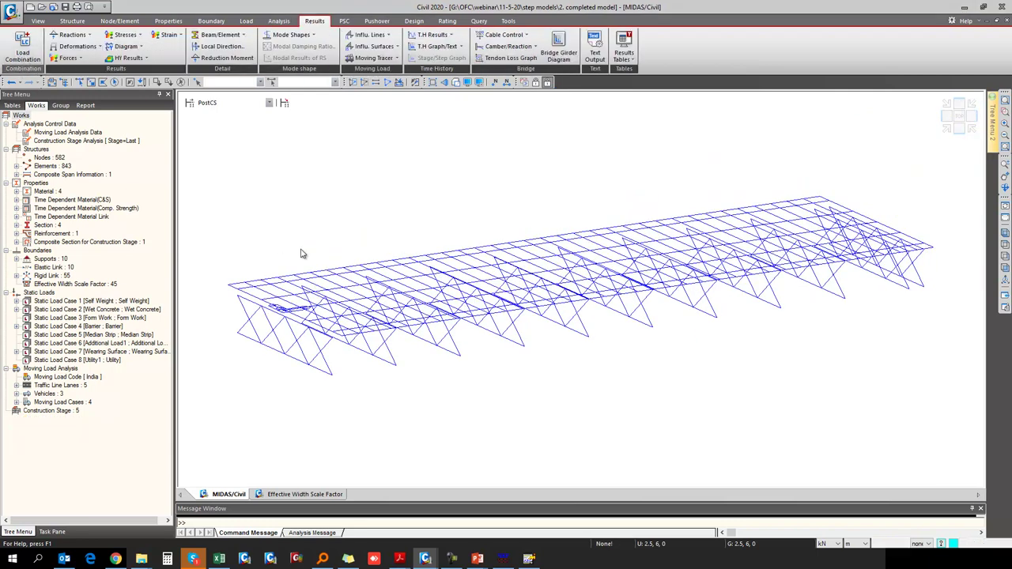
left_click(53, 26)
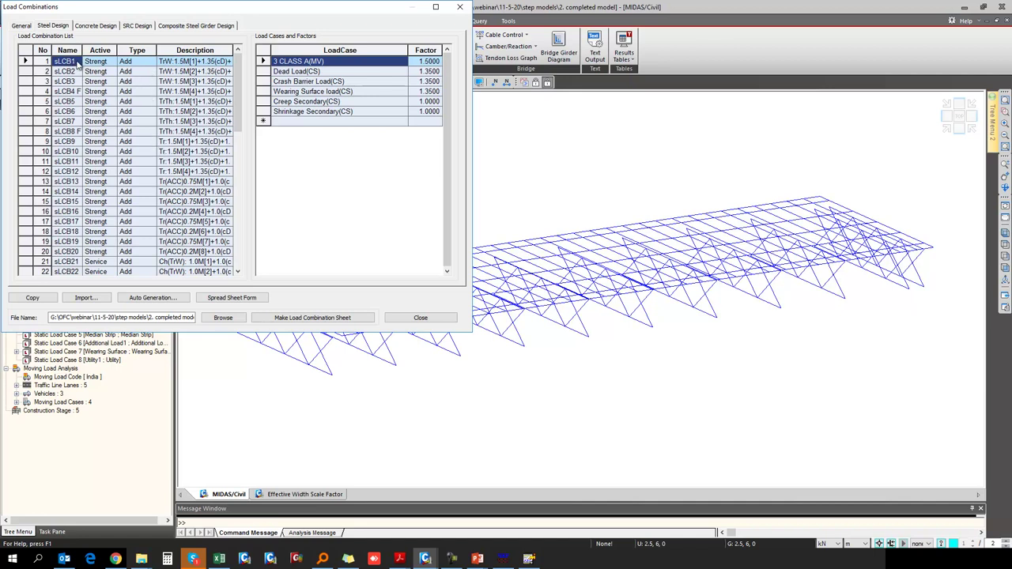
Adjust the Active and Type column widths and examine the strength and serviceability entries in the steel design combination list.
double_click(116, 52)
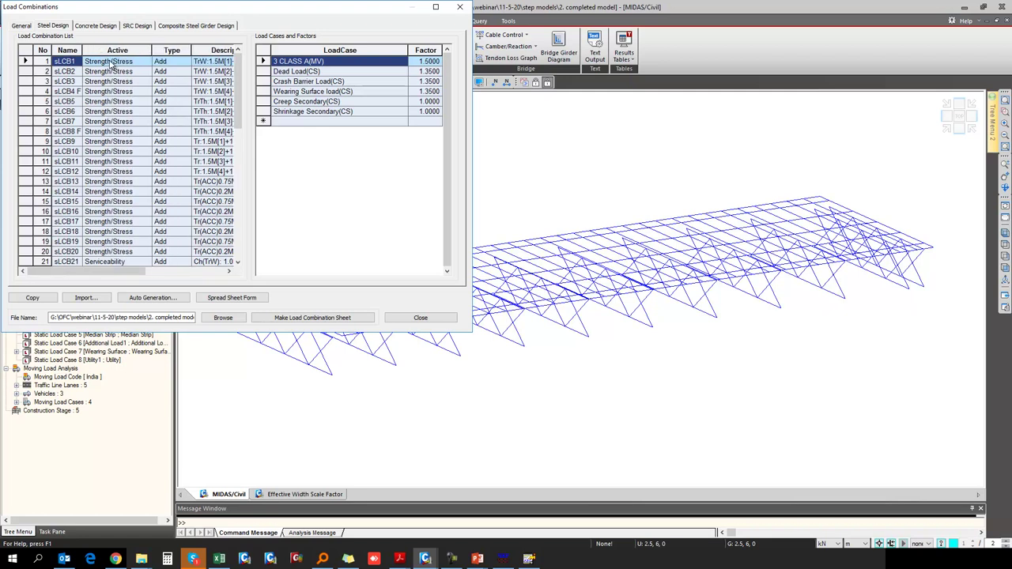
scroll(112, 71, "down", 6)
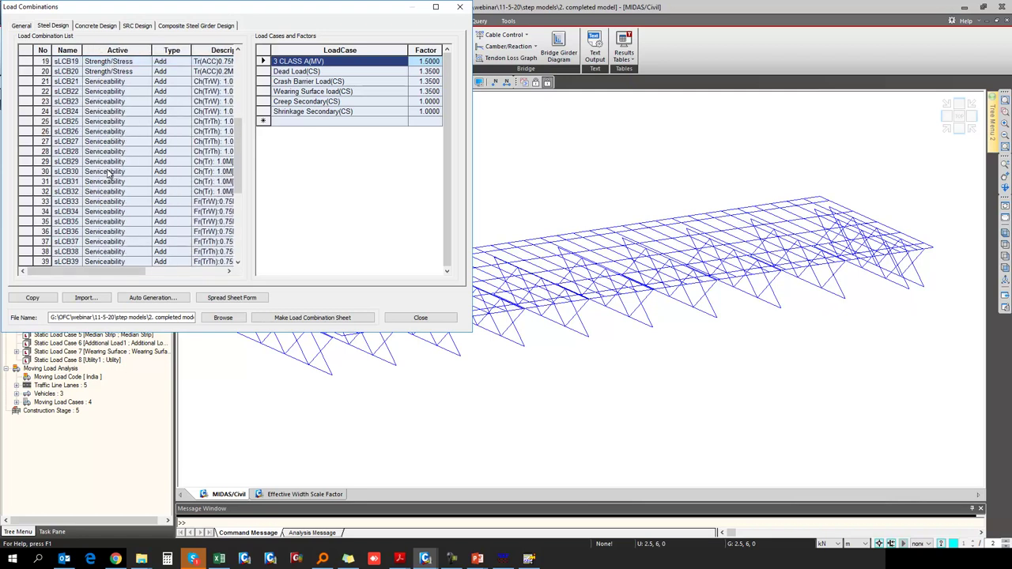
left_click_drag(151, 50, 136, 50)
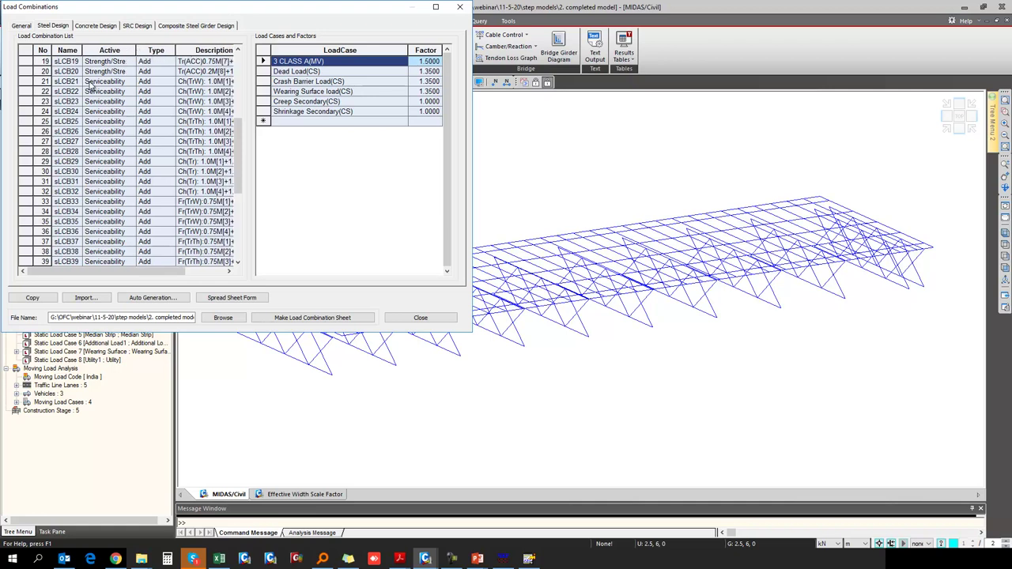
left_click_drag(170, 49, 159, 49)
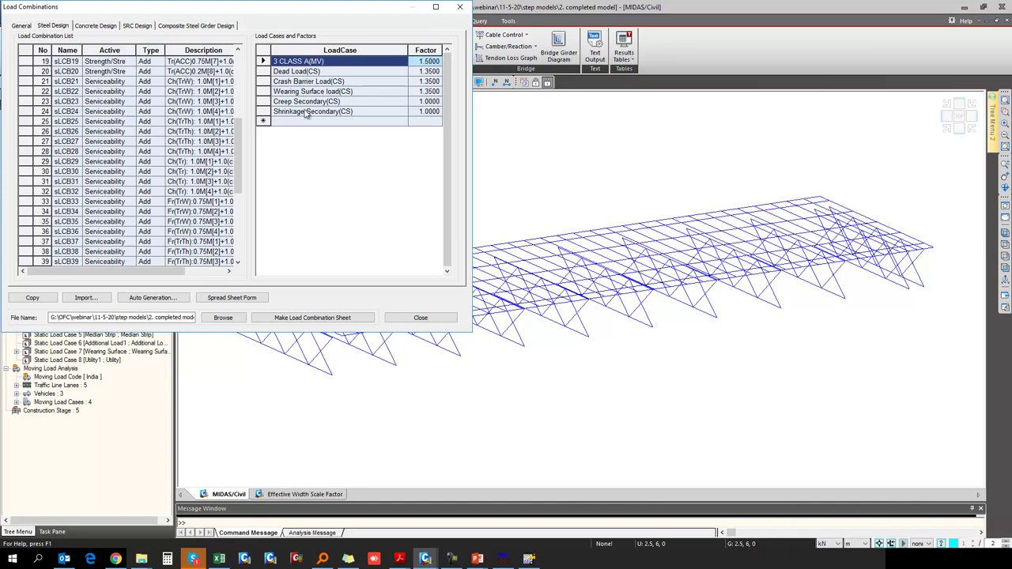
Review the load cases and factors of steel combination sLCB19, and close the load combinations window.
left_click(161, 62)
key("Return")
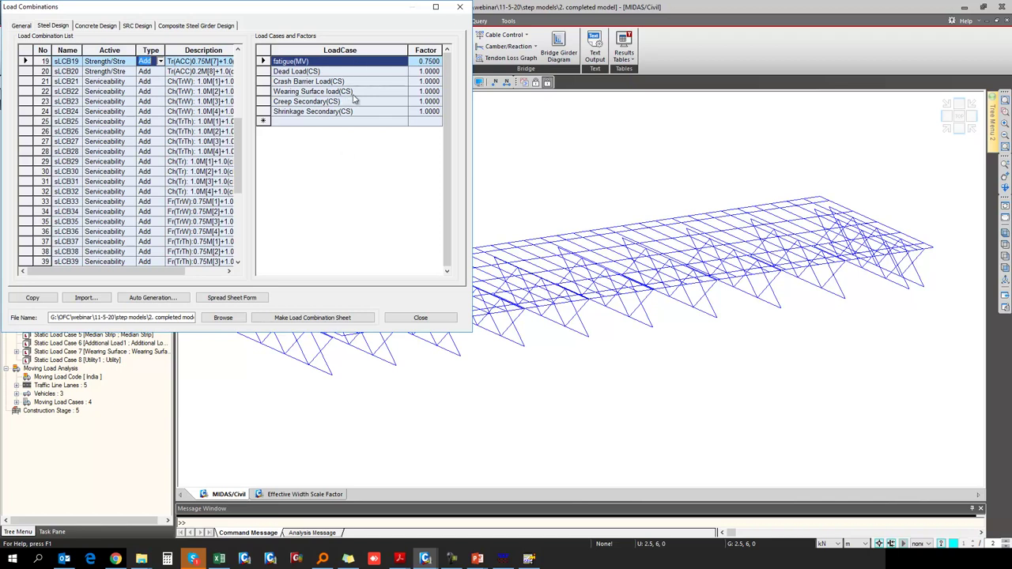
key("Escape")
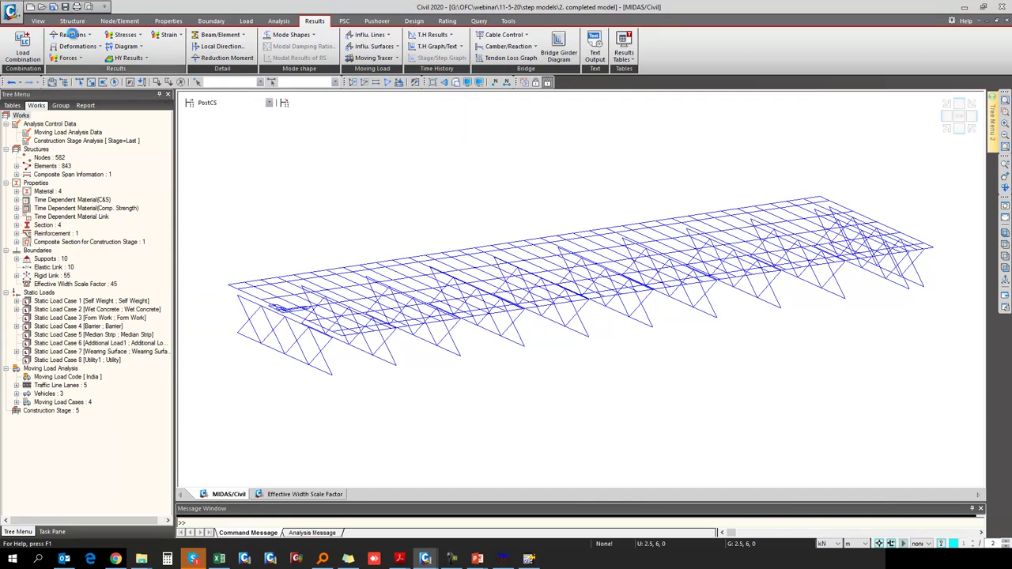
Display the FZ reaction forces for CBSmax: sLCB1 with values and legend shown on the bridge supports.
left_click(72, 34)
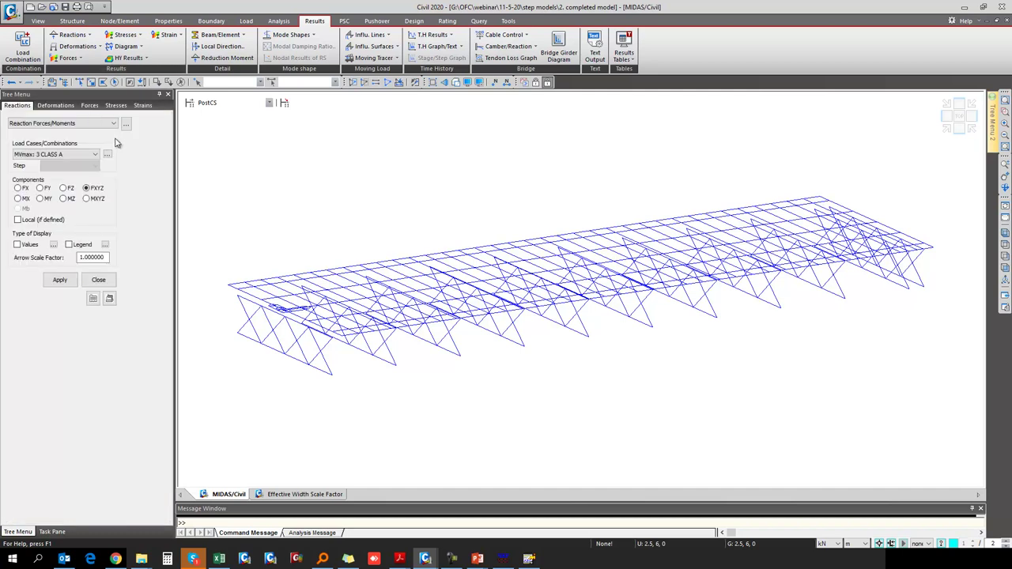
left_click(61, 155)
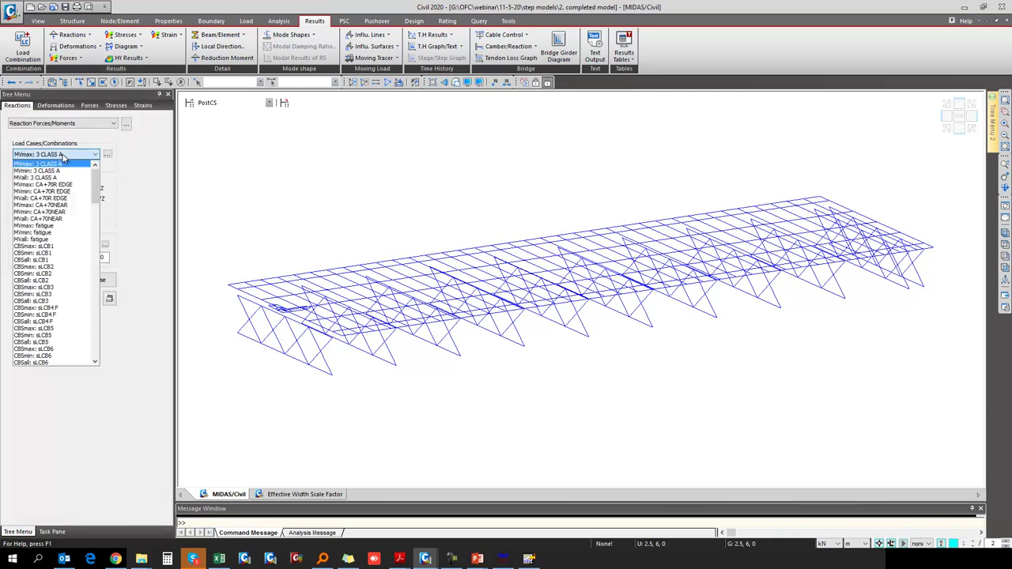
left_click(47, 246)
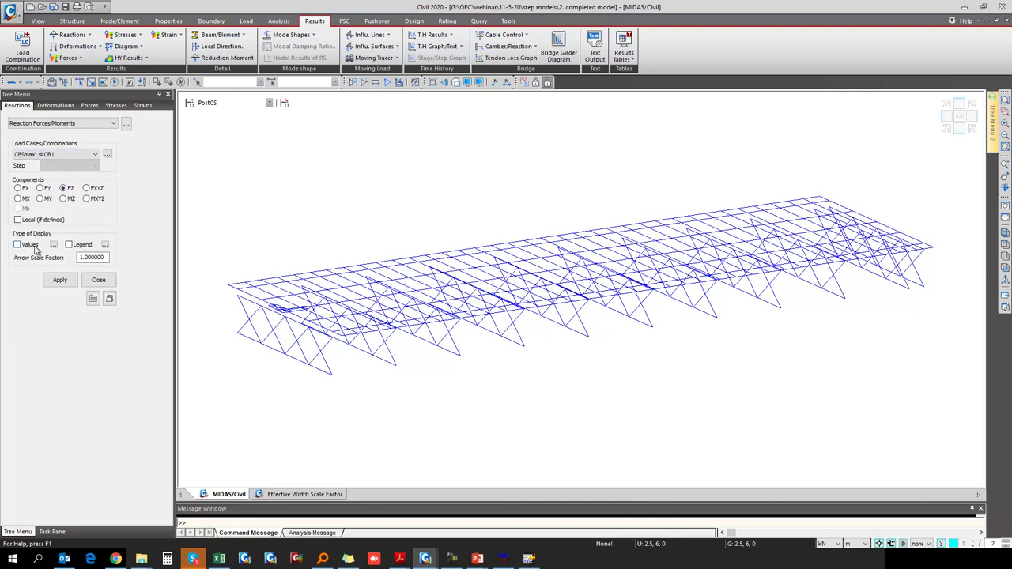
left_click(79, 246)
left_click(59, 279)
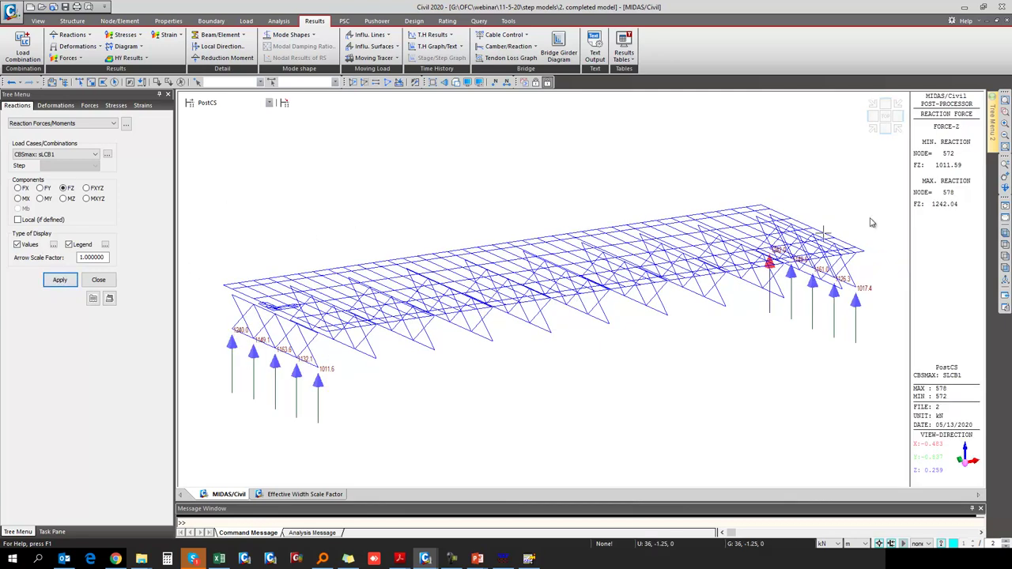
mouse_move(231, 343)
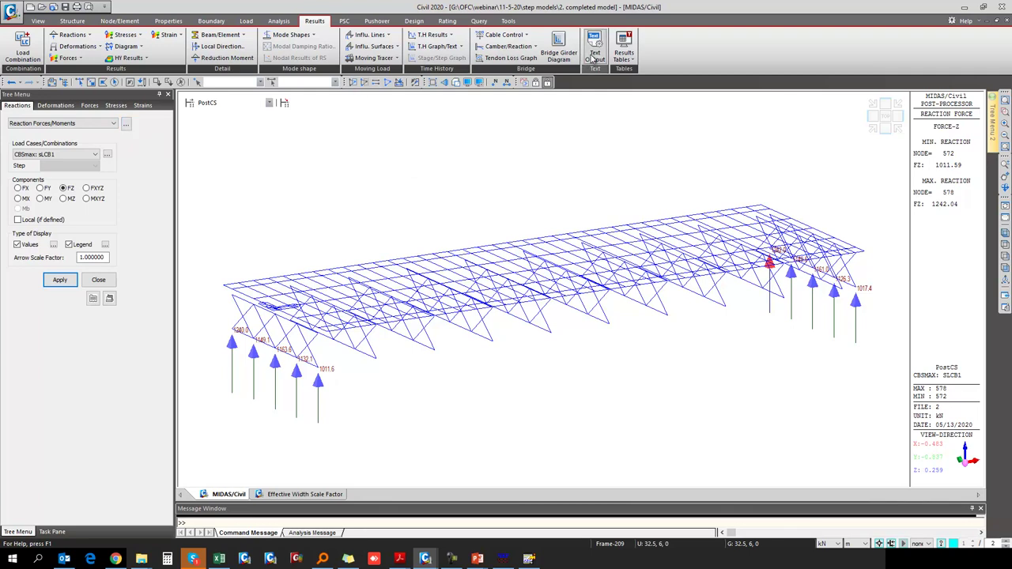
Generate the reaction results table for load combination sLCB1(CBS:all) over nodes 1to582, and close it after viewing.
left_click(624, 52)
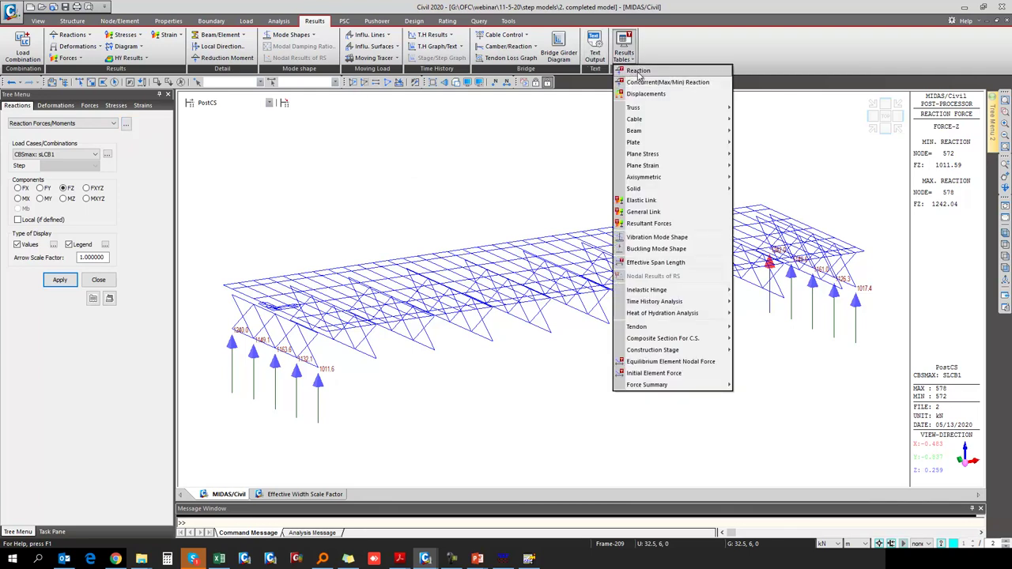
left_click(638, 71)
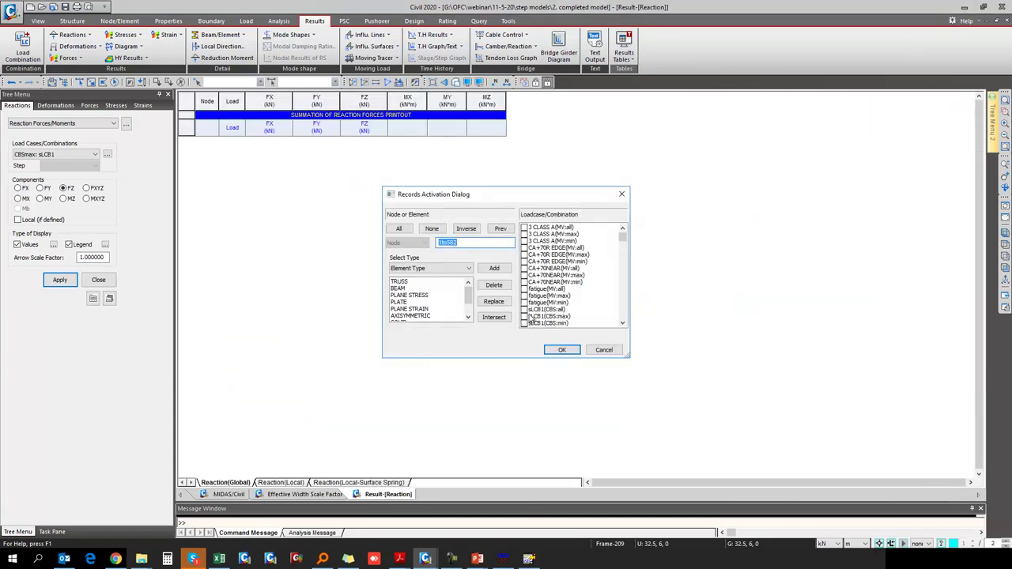
scroll(529, 312, "down", 1)
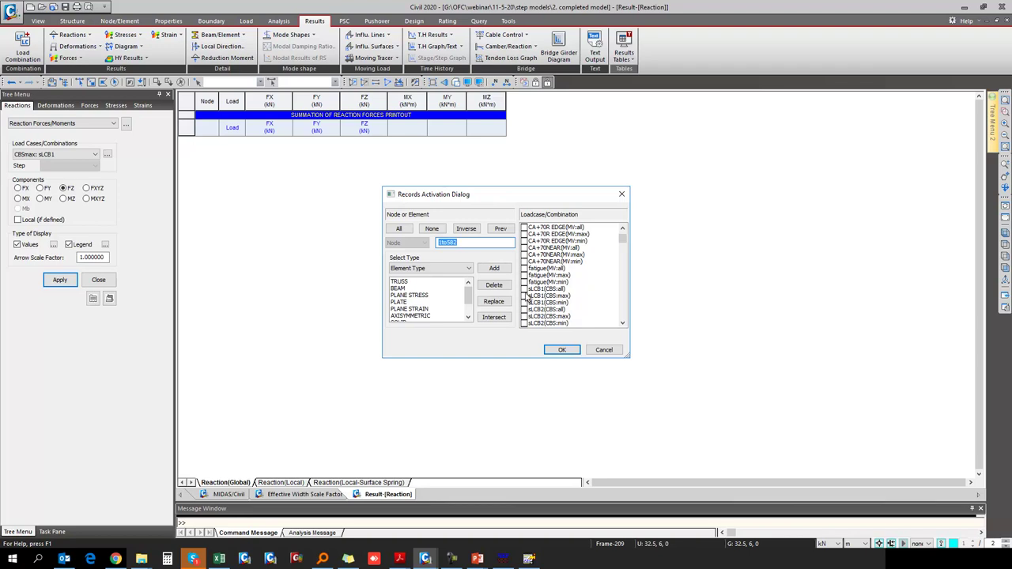
left_click(524, 289)
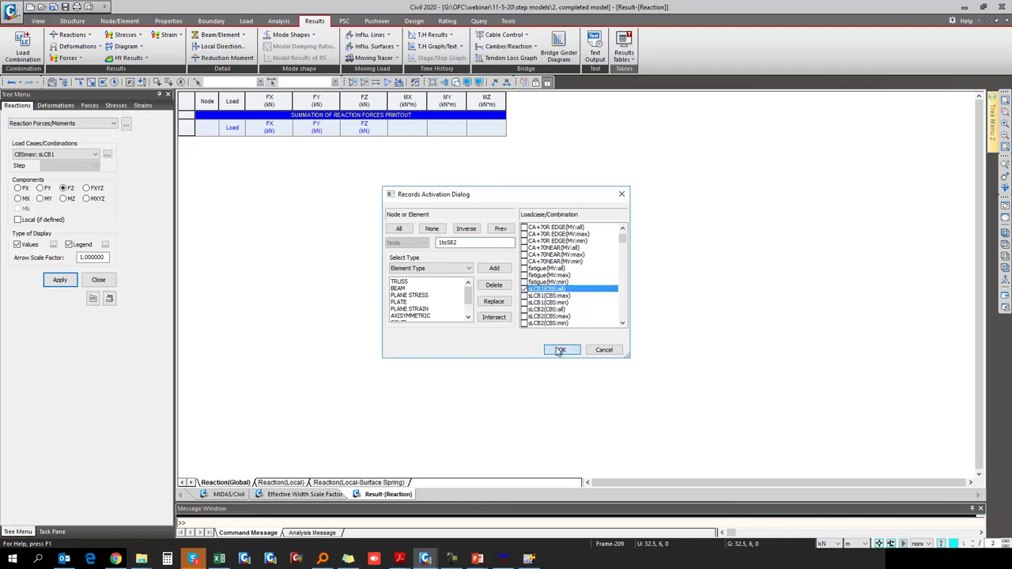
left_click(559, 350)
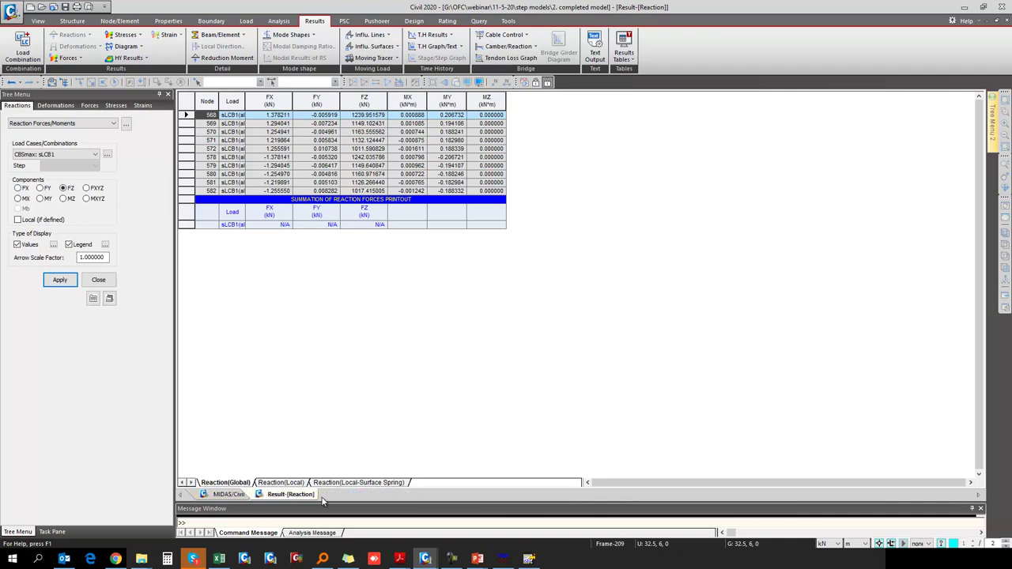
middle_click(323, 497)
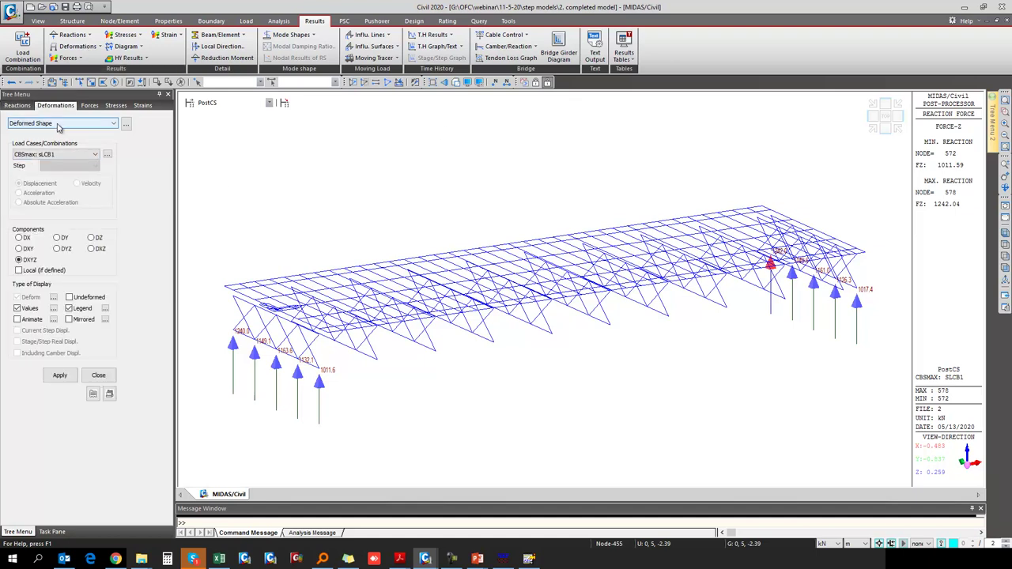
Display the DXYZ deformed shape for CBSmax: sLCB1 with rendered member sections, values and legend, using millimetres as the length unit.
left_click(57, 125)
left_click(63, 139)
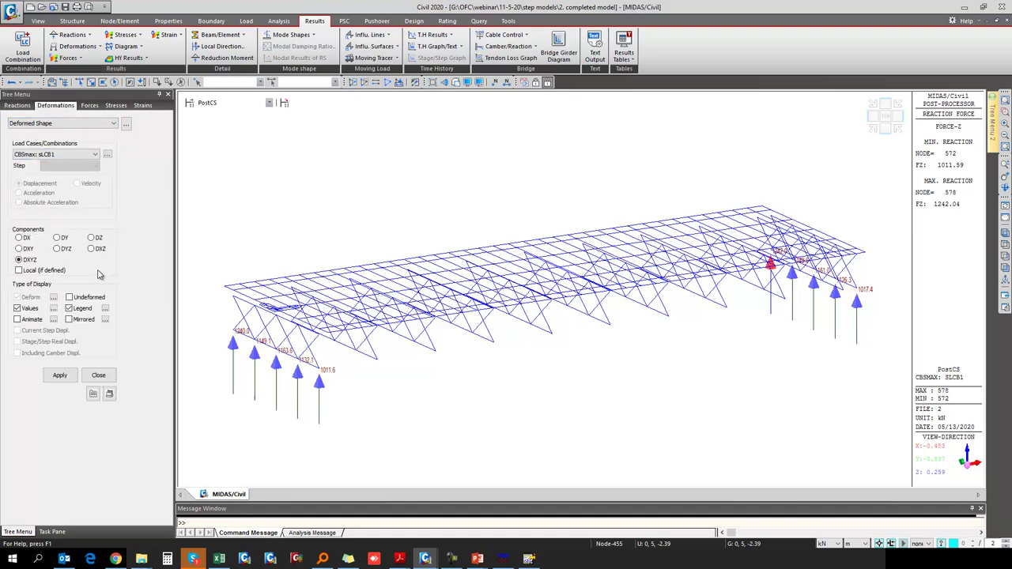
left_click(456, 83)
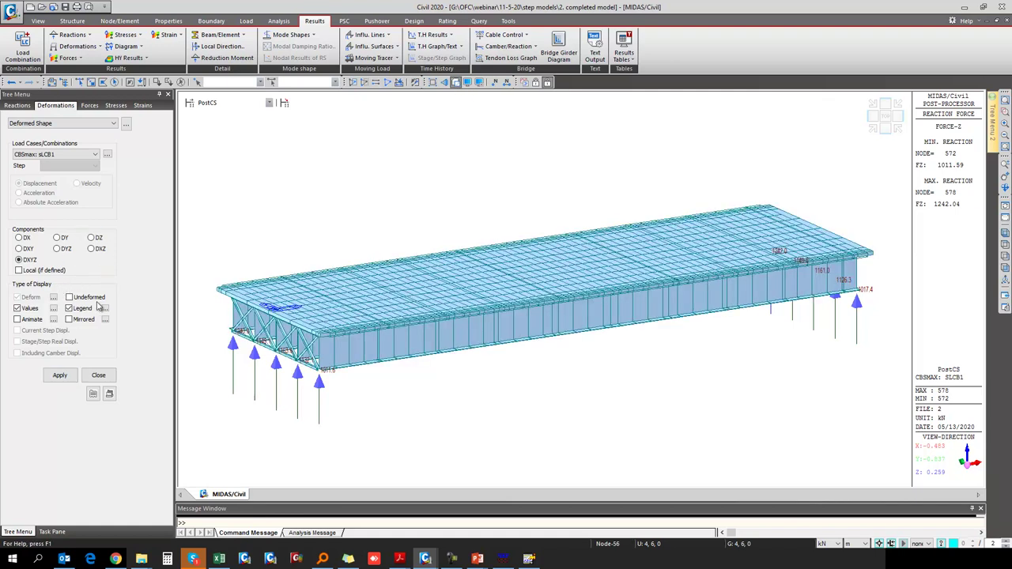
left_click(105, 308)
left_click(494, 317)
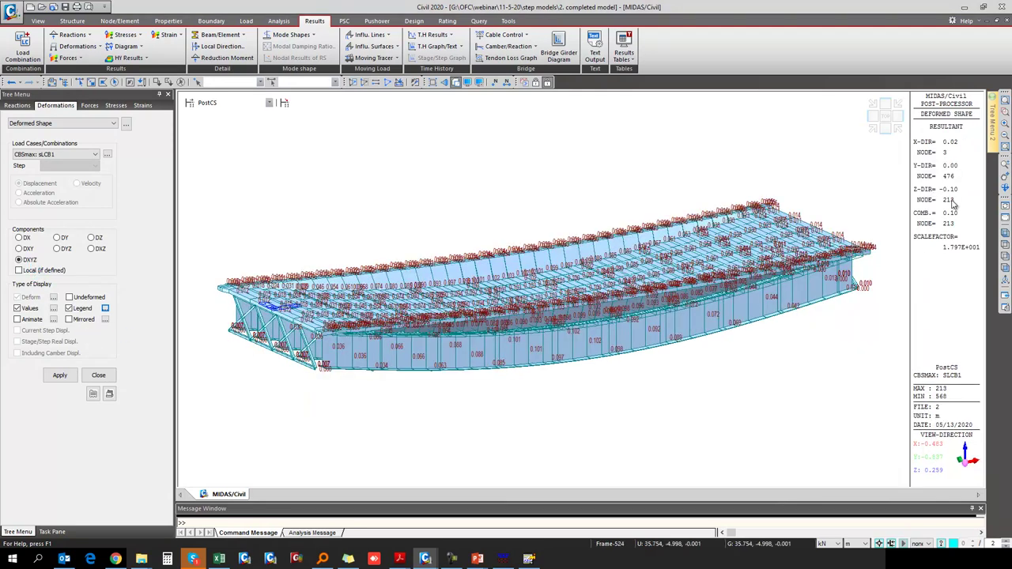
left_click(863, 544)
left_click(860, 508)
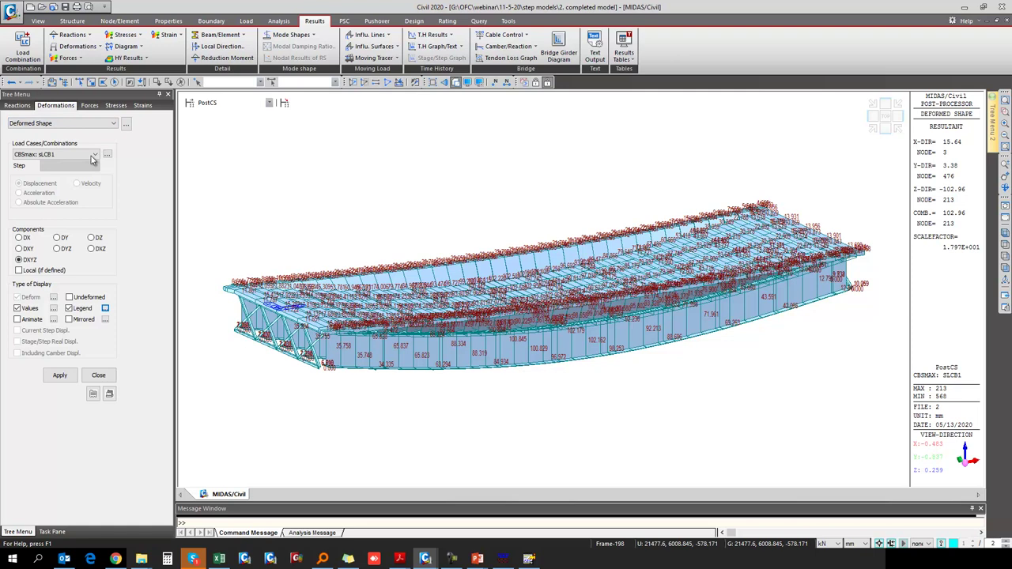
Display the DZ displacement contour of the deformed bridge for CBSmax: sLCB1.
left_click(63, 123)
left_click(53, 146)
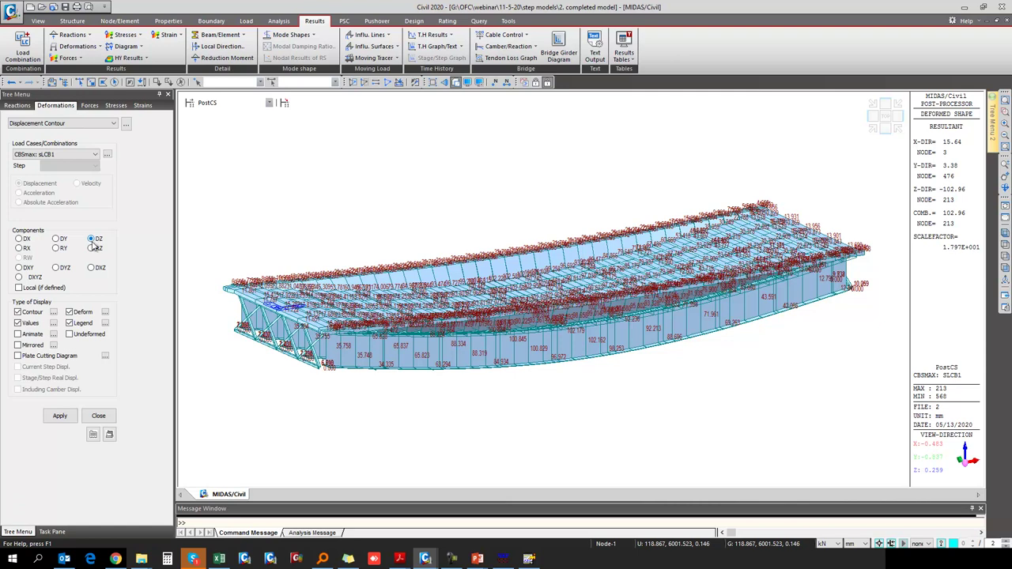
left_click(68, 417)
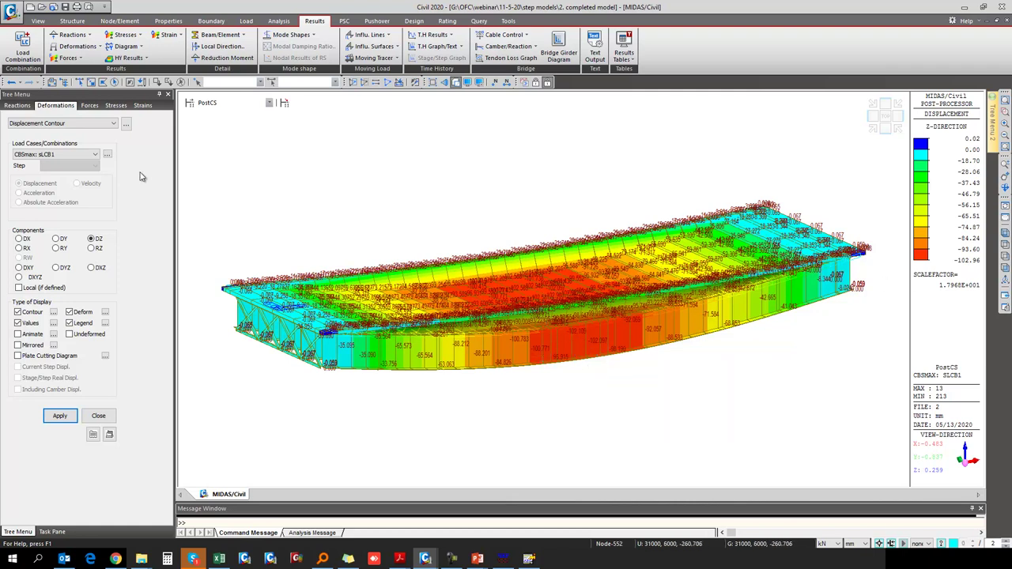
Plot the truss forces for CBSmax: sLCB1, first for all members and then filtered to tension only.
left_click(71, 58)
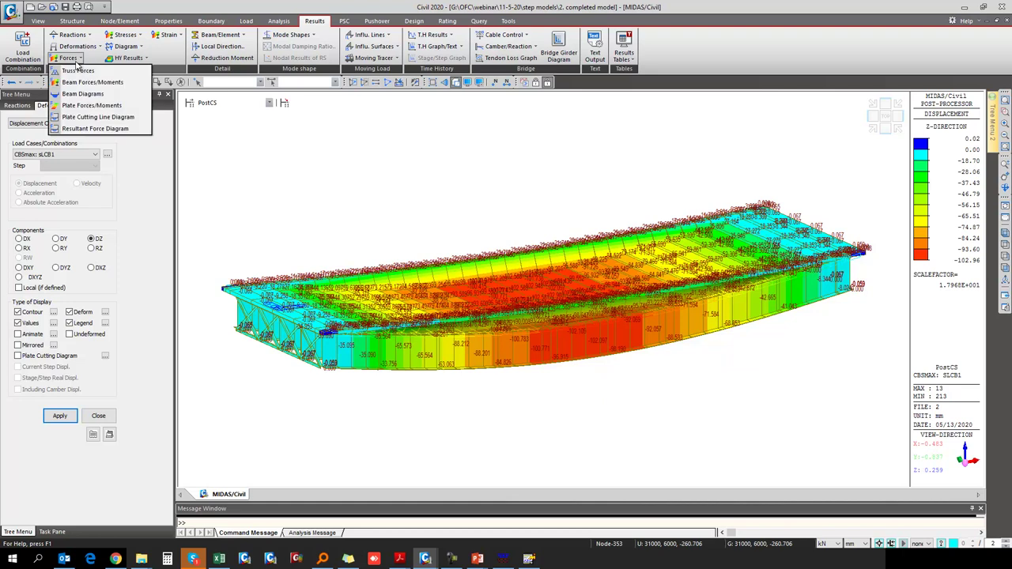
left_click(74, 70)
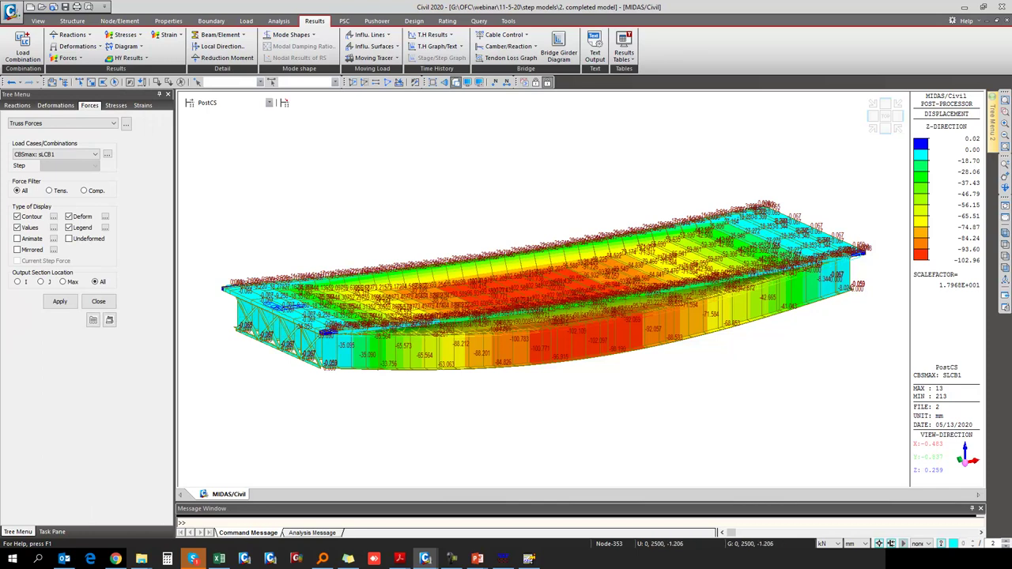
left_click(61, 301)
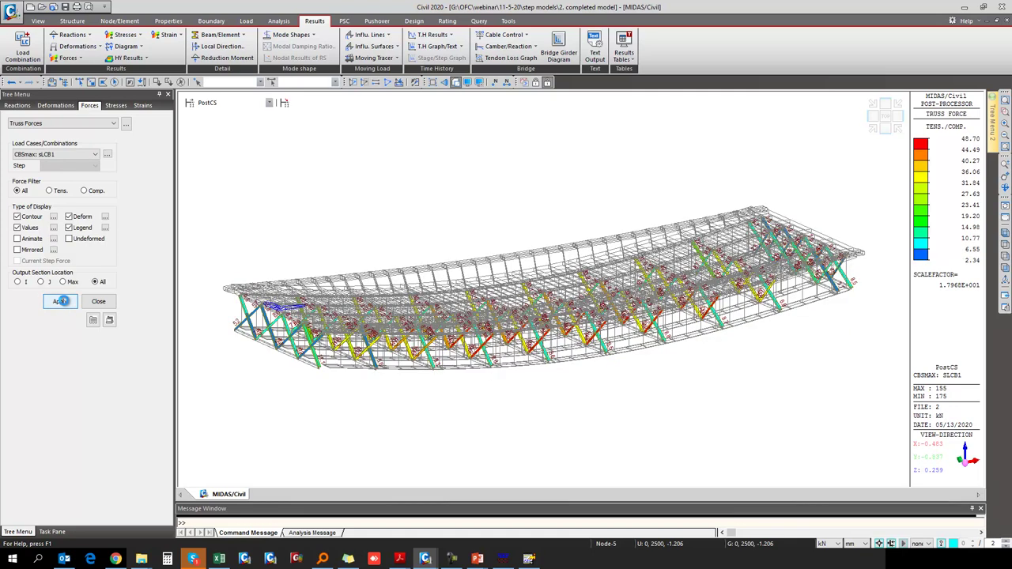
left_click(57, 194)
left_click(61, 302)
left_click(53, 194)
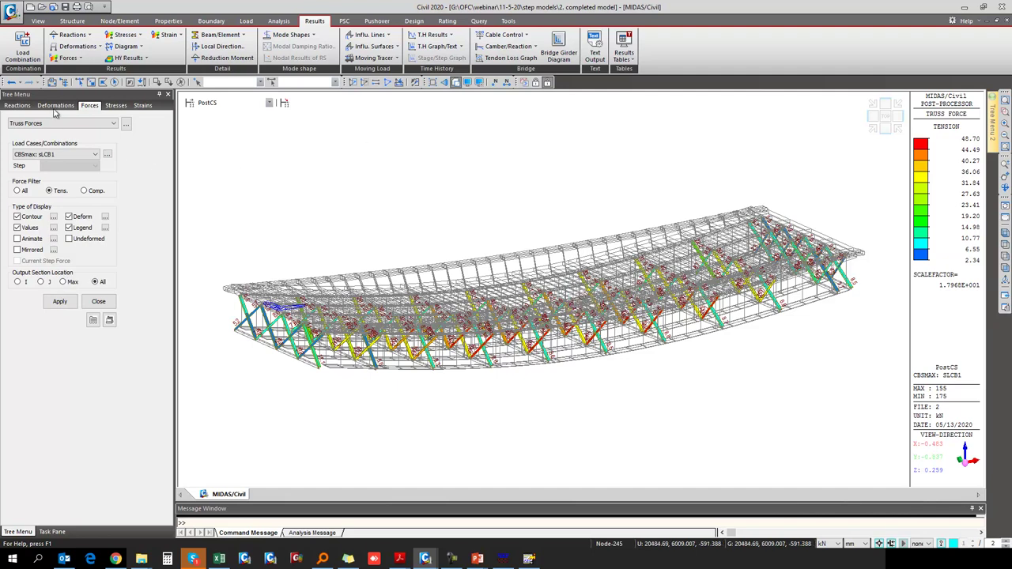
Display the My beam diagram for CBSmax: sLCB1 with solid fill and contour, and switch off the deformed shape.
left_click(68, 59)
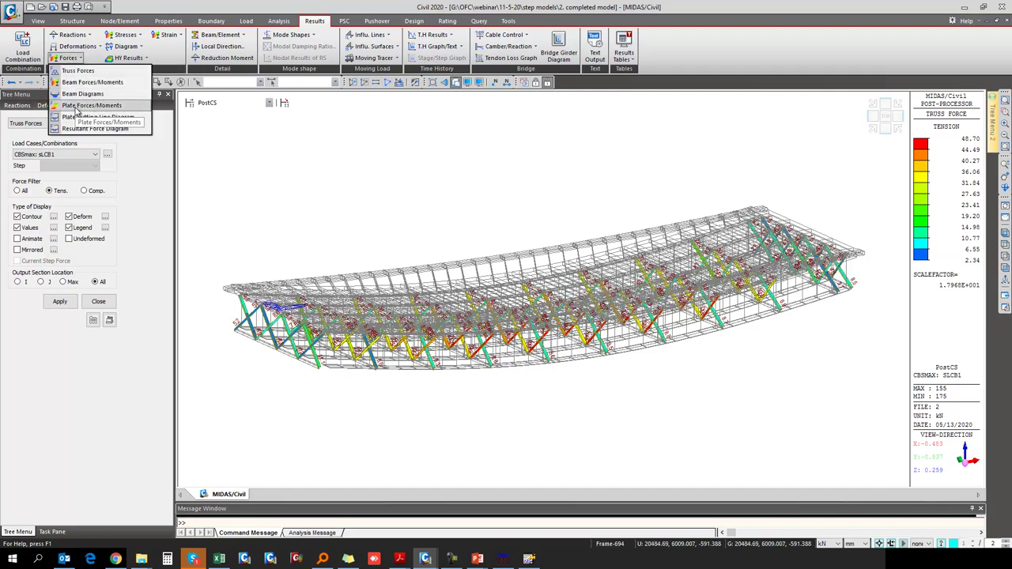
left_click(82, 94)
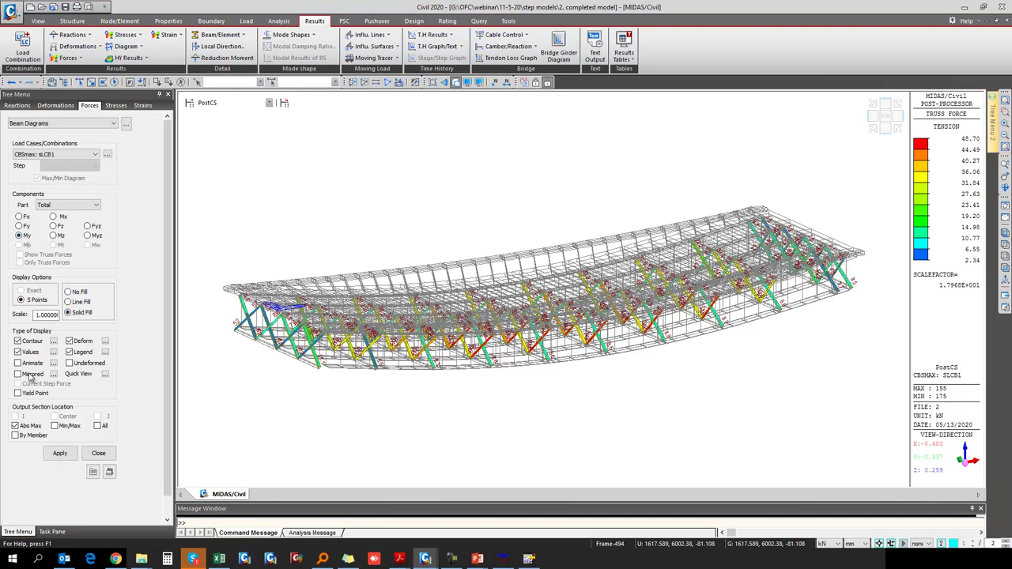
left_click(61, 452)
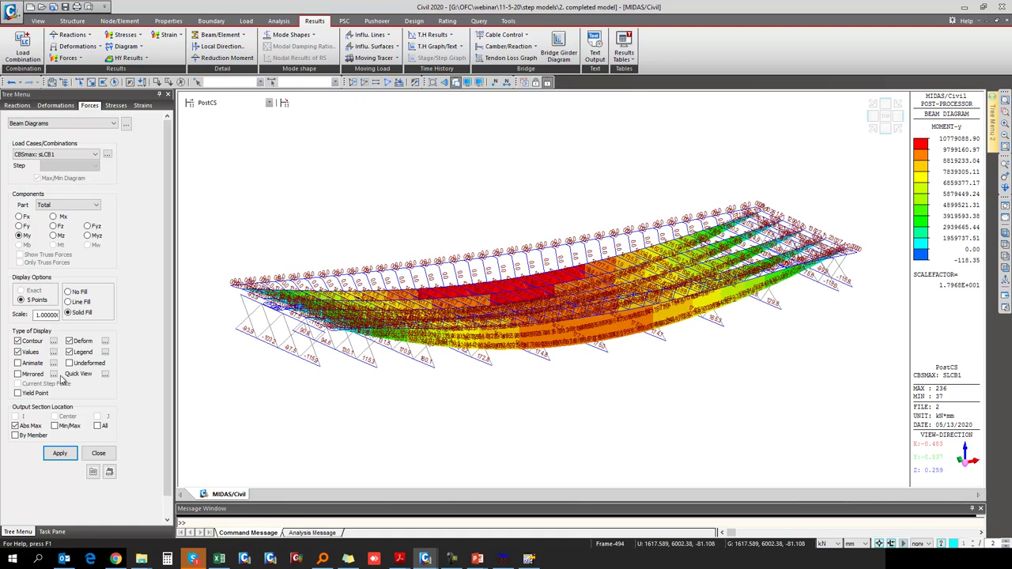
left_click(75, 342)
left_click(59, 453)
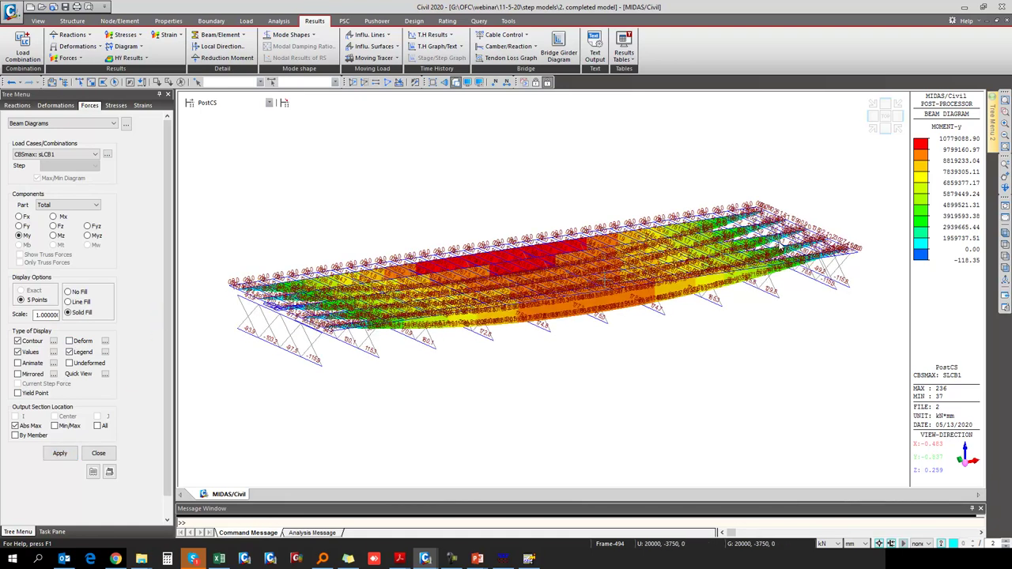
Select element 236 by number to locate it on the girder moment diagram.
left_click(1004, 188)
left_click_drag(722, 291, 730, 316)
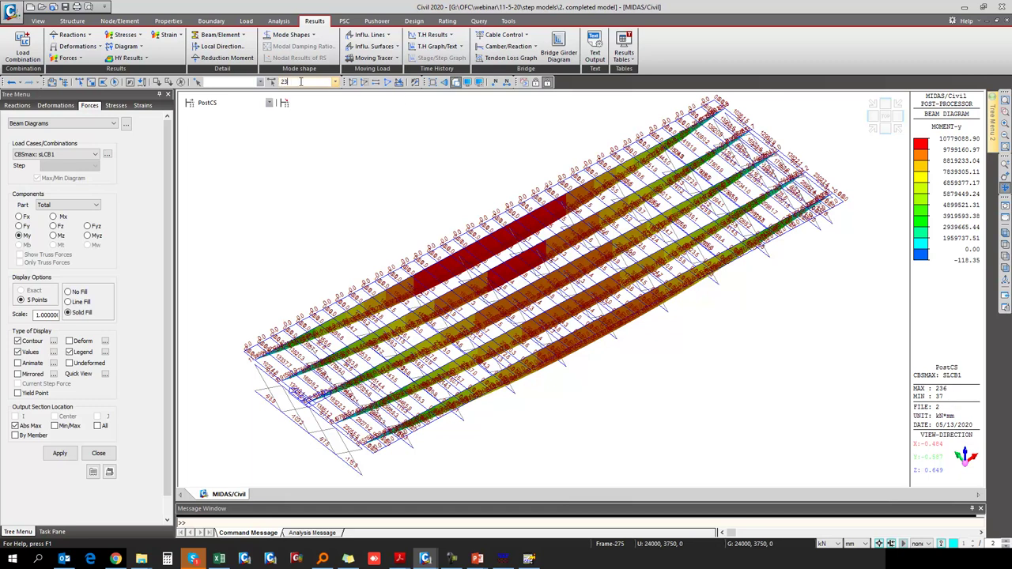
left_click_drag(507, 253, 503, 233)
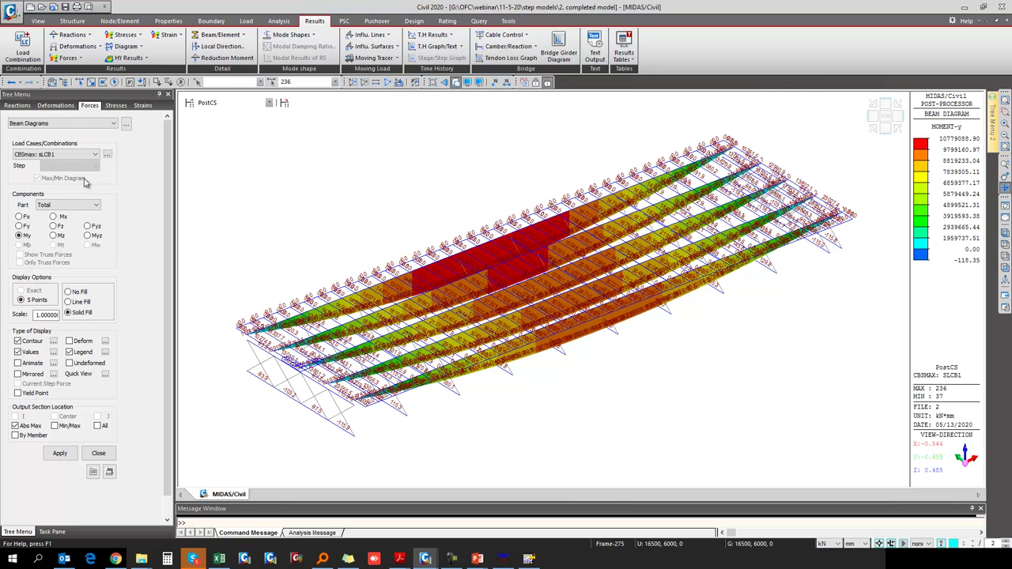
Display the My beam diagram for the moving load case MVmax: CA+70NEAR.
left_click(68, 57)
left_click(82, 94)
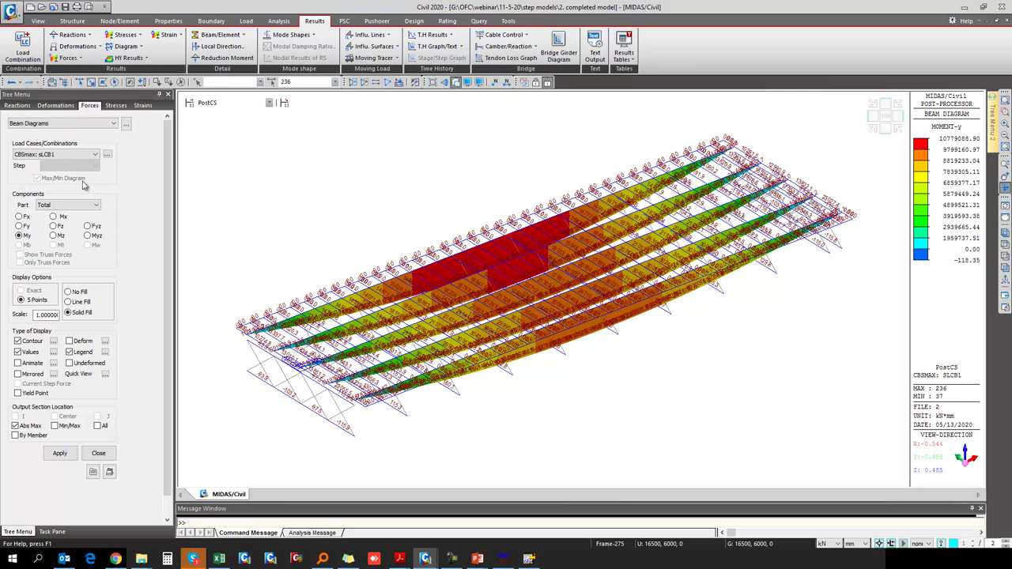
left_click(55, 154)
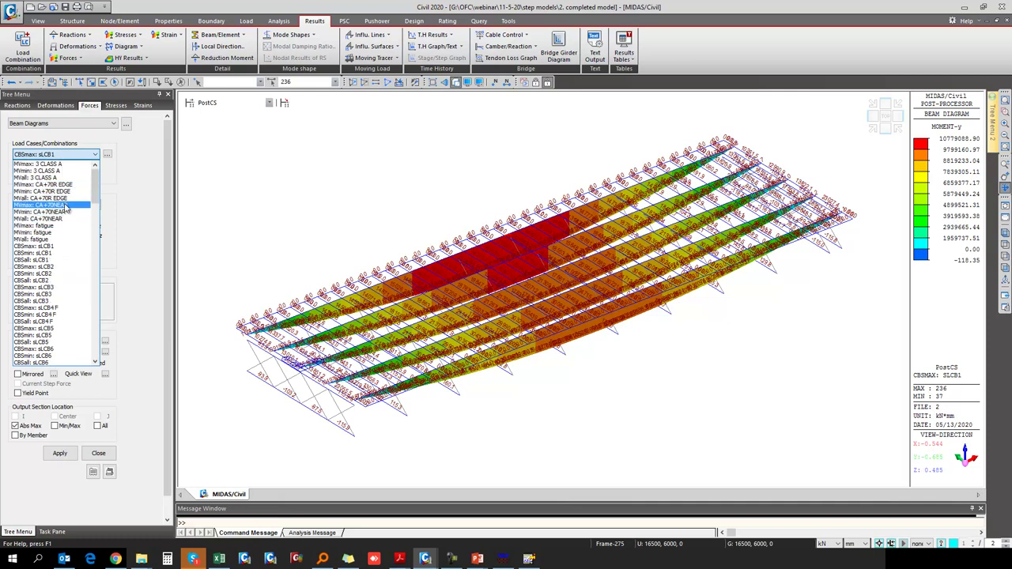
left_click(67, 207)
left_click(59, 452)
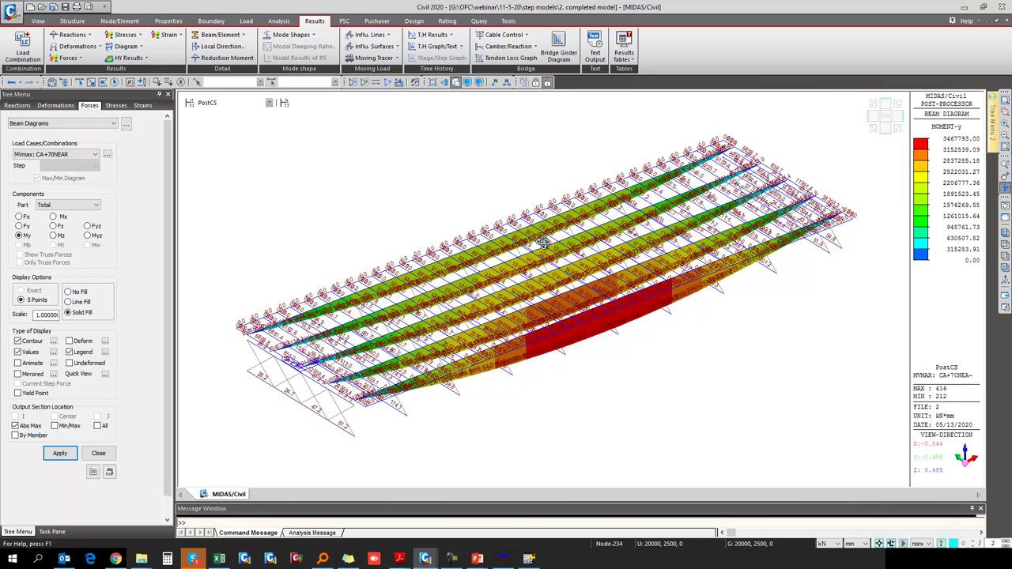
Display the My beam diagram for the moving load case MVmax: CA+70R EDGE, with the length unit set to metres.
left_click(61, 156)
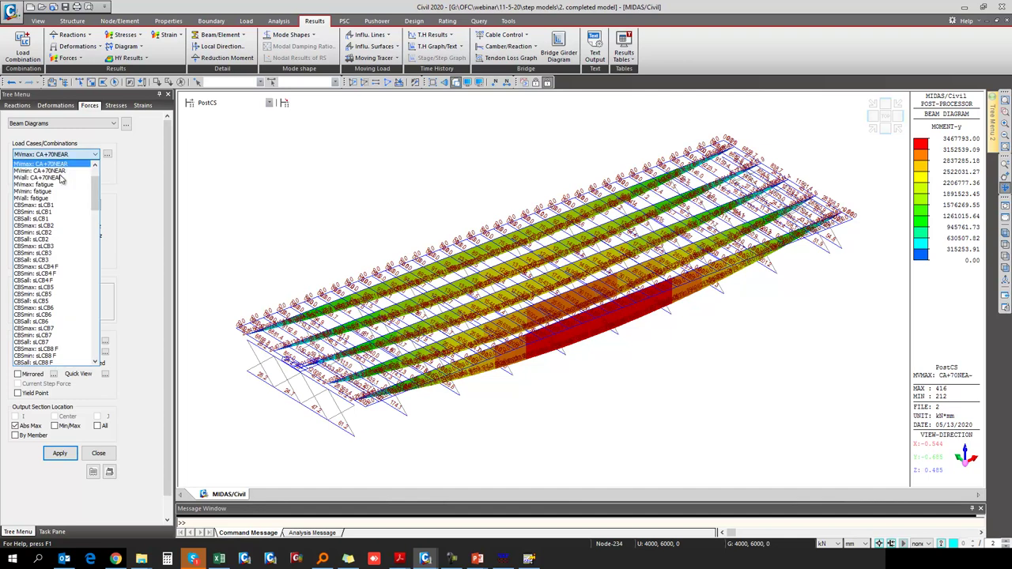
scroll(61, 178, "up", 1)
left_click(48, 163)
left_click(73, 457)
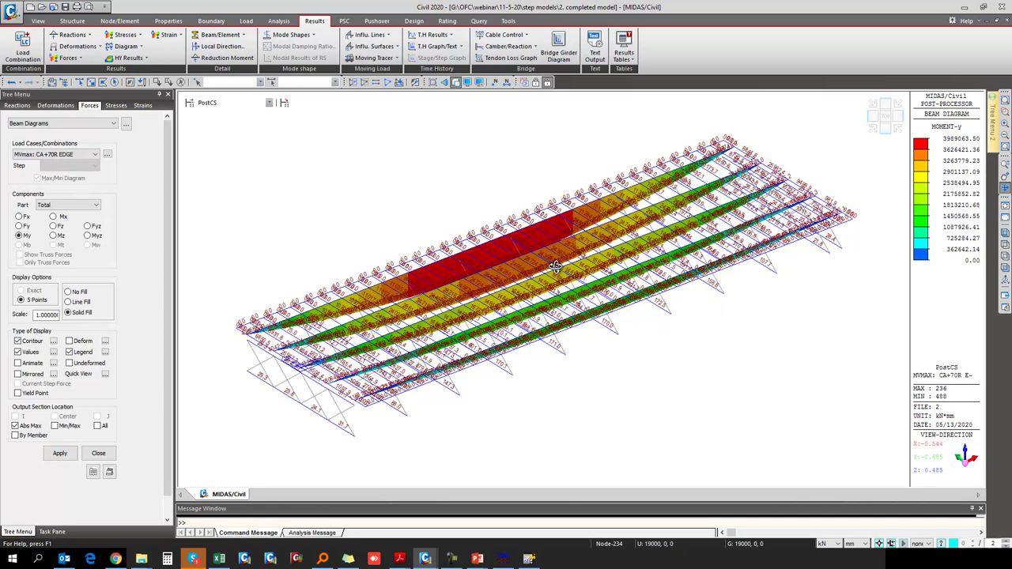
left_click(854, 544)
left_click(853, 527)
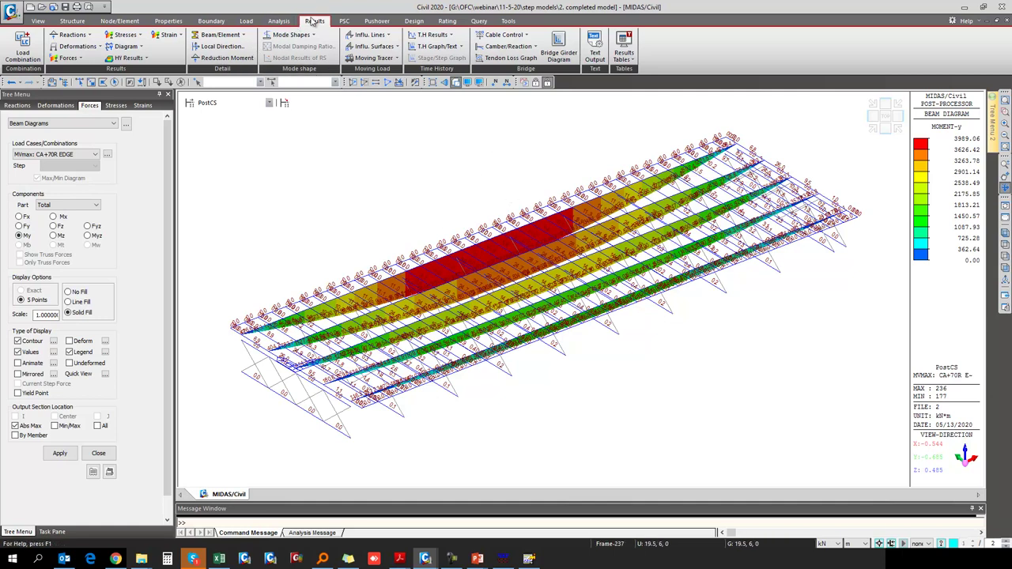
Trace the moving load position producing the maximum My in element 236 for the load case MVmax: CA+70R EDGE.
left_click(373, 57)
left_click(380, 106)
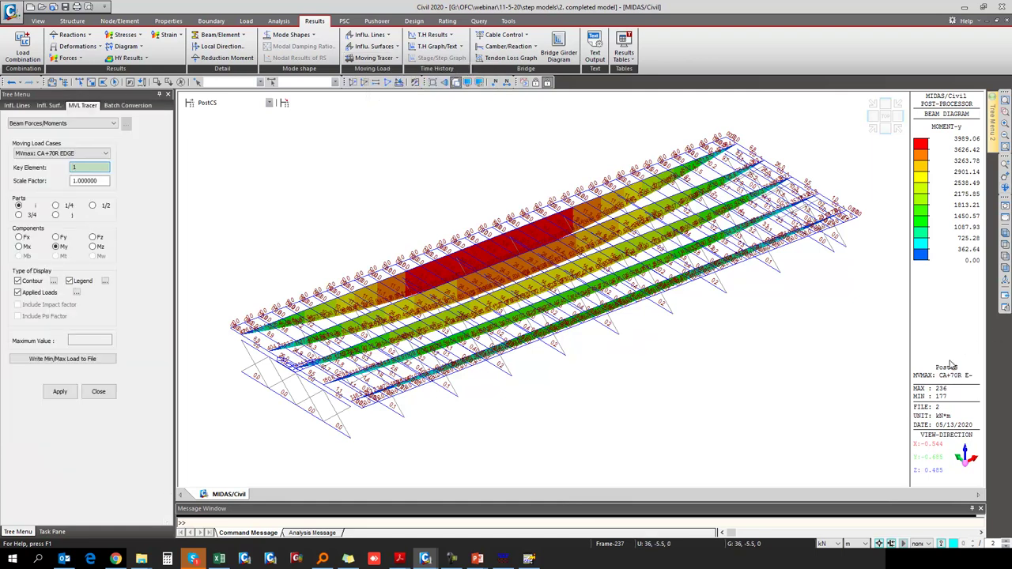
left_click(80, 167)
type("236")
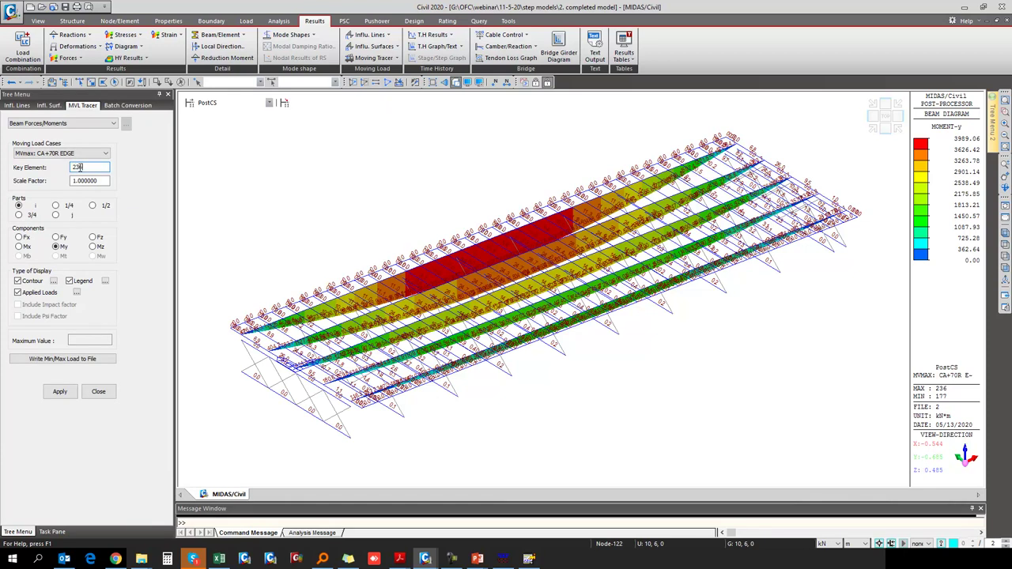
left_click(60, 391)
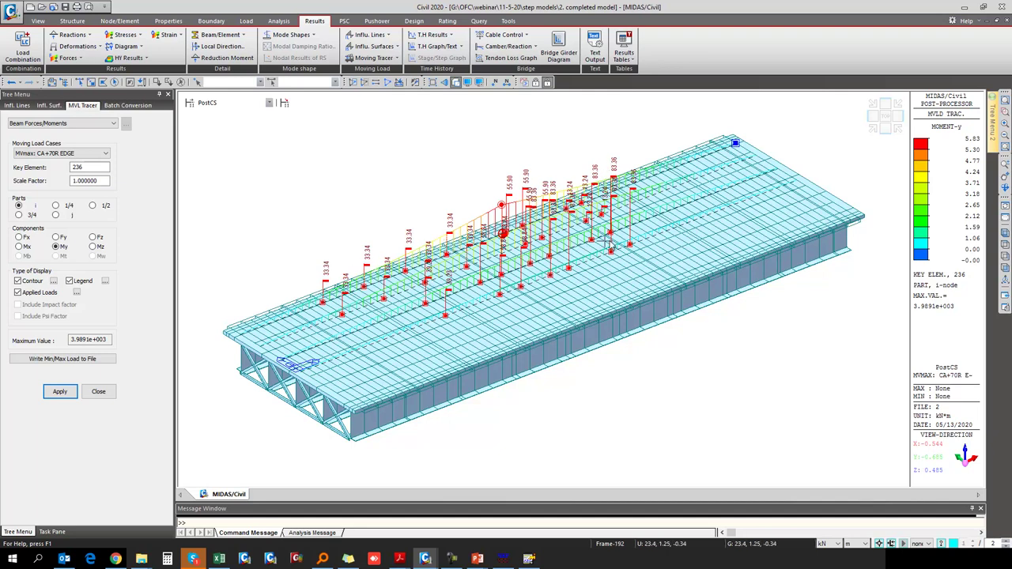
mouse_move(608, 246)
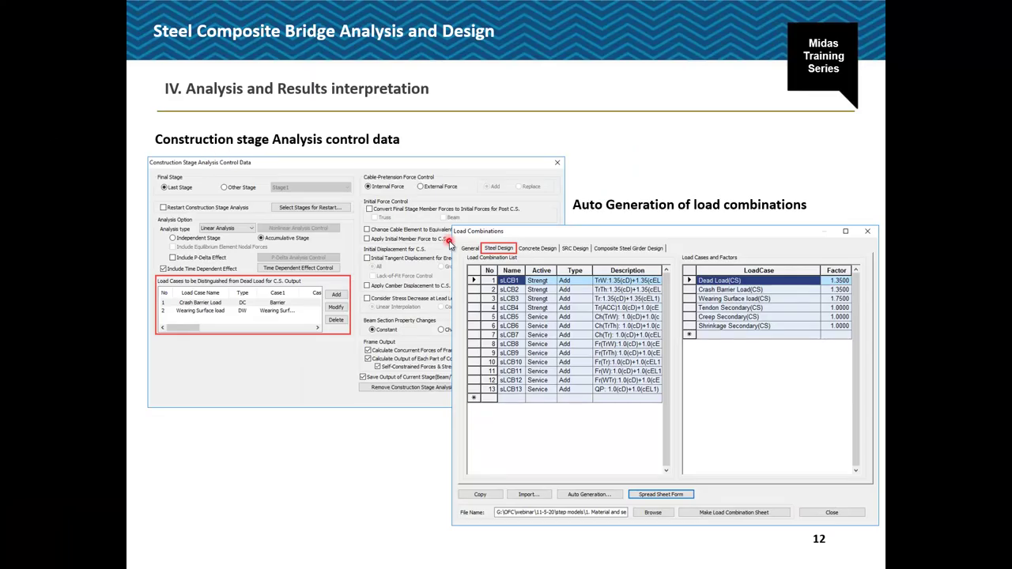
left_click(449, 242)
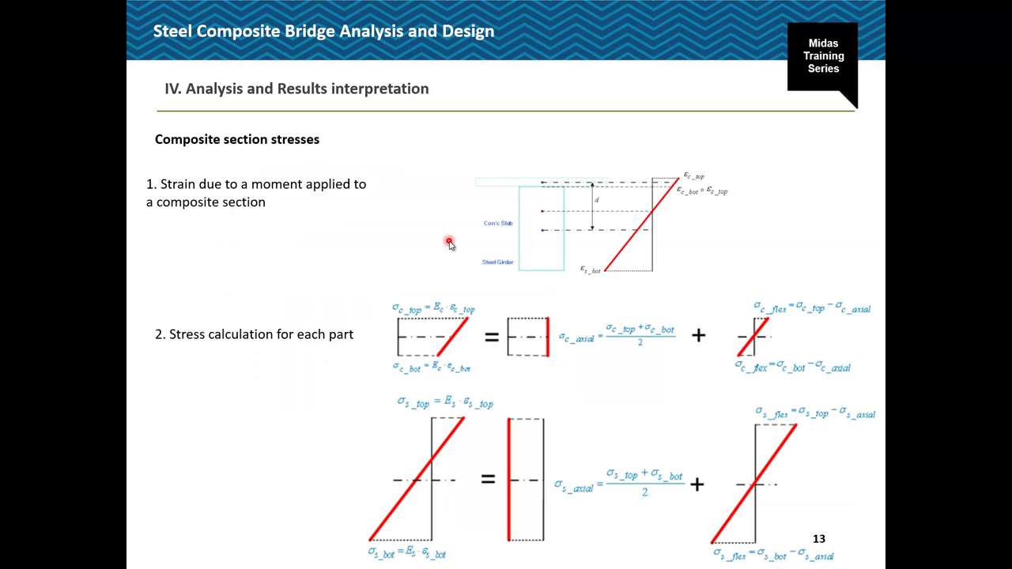
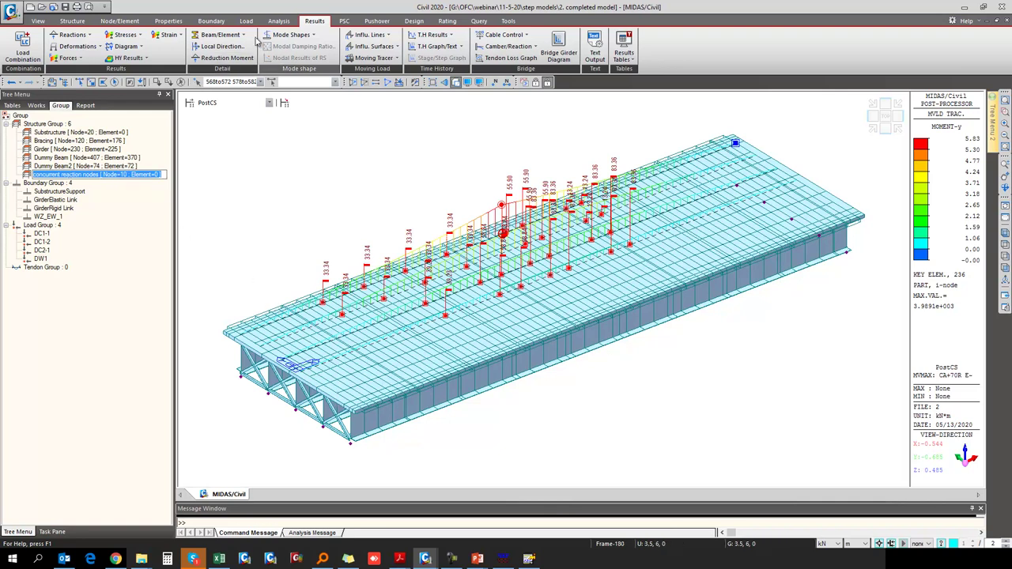
Check which node group is assigned in the moving load's concurrent reaction group definition, leaving the definition as it is.
left_click(246, 20)
left_click(34, 58)
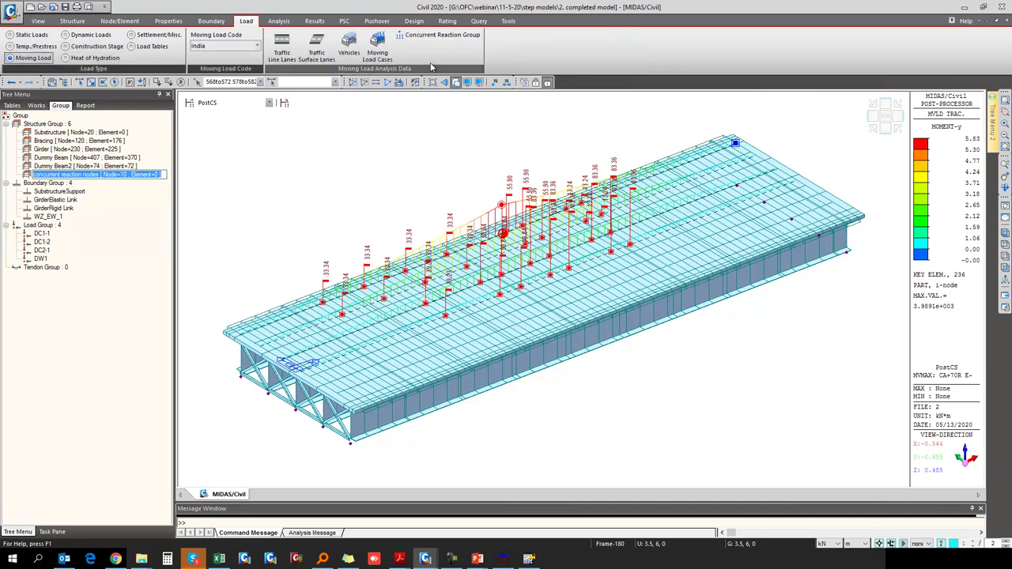
left_click(440, 35)
left_click(507, 141)
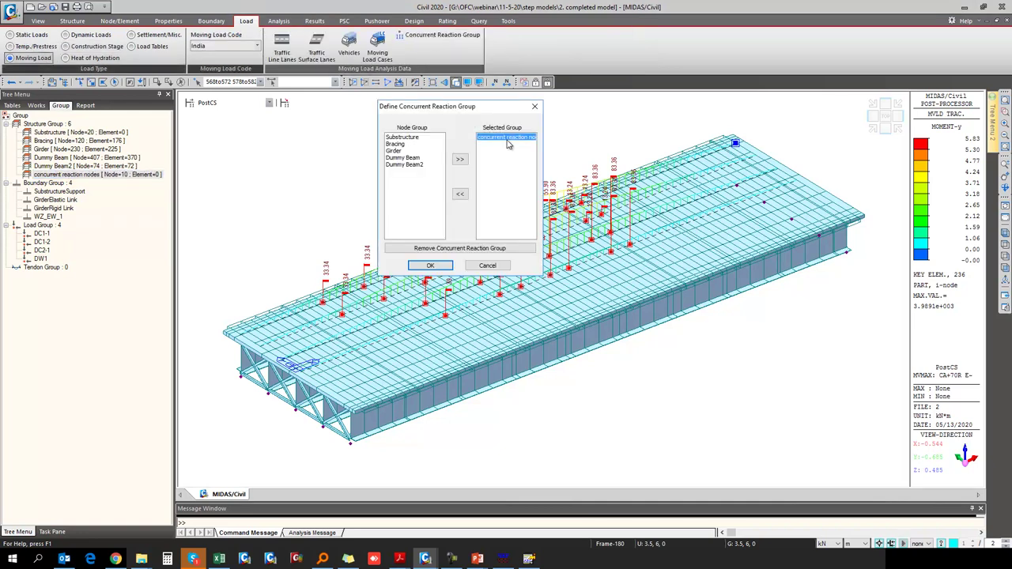
left_click(485, 265)
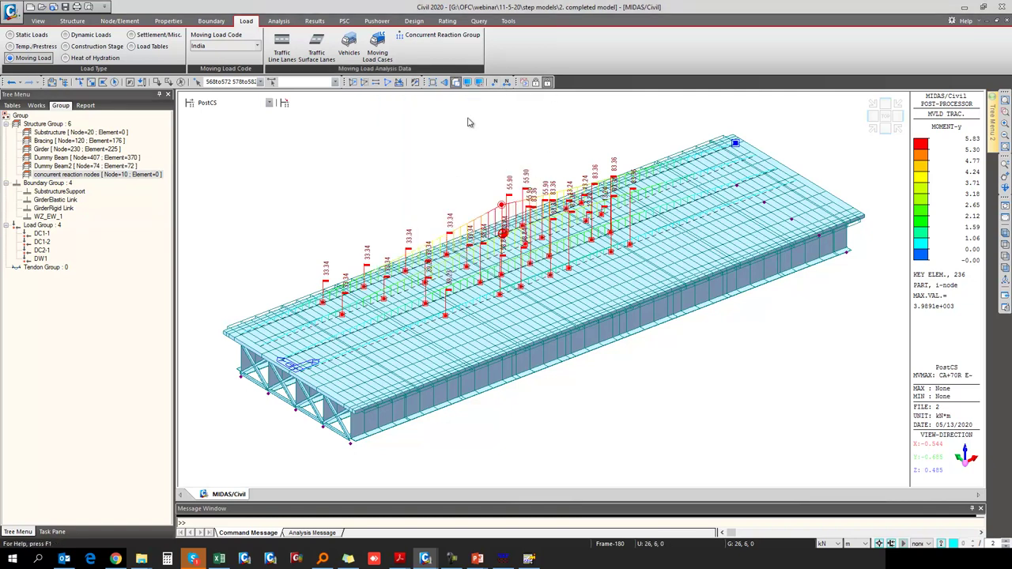
Generate the Concurrent(Max/Min) Reaction table for the concurrent reaction nodes under 3 CLASS A and mark node 568's governing FZ value.
left_click(314, 21)
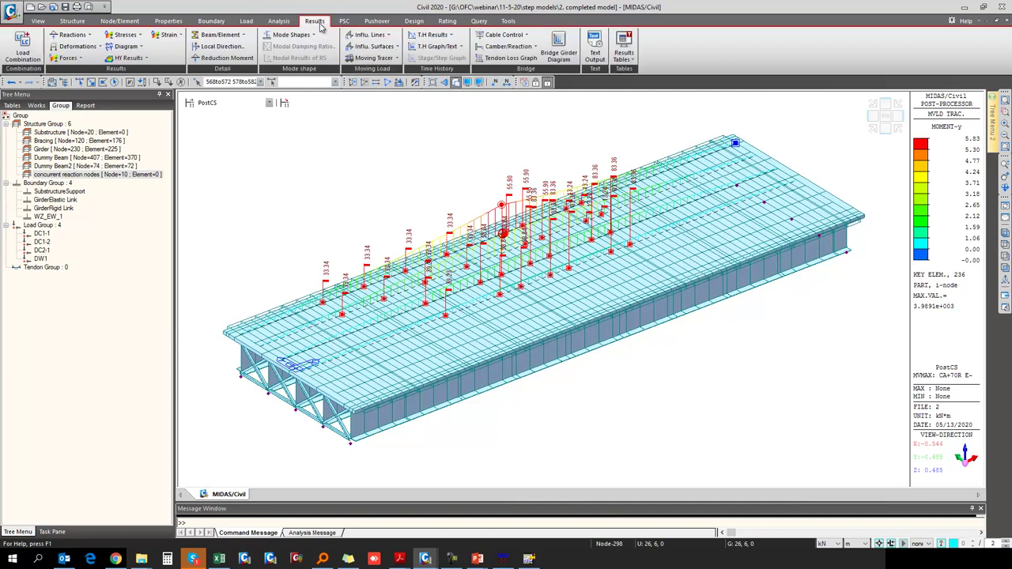
left_click(623, 57)
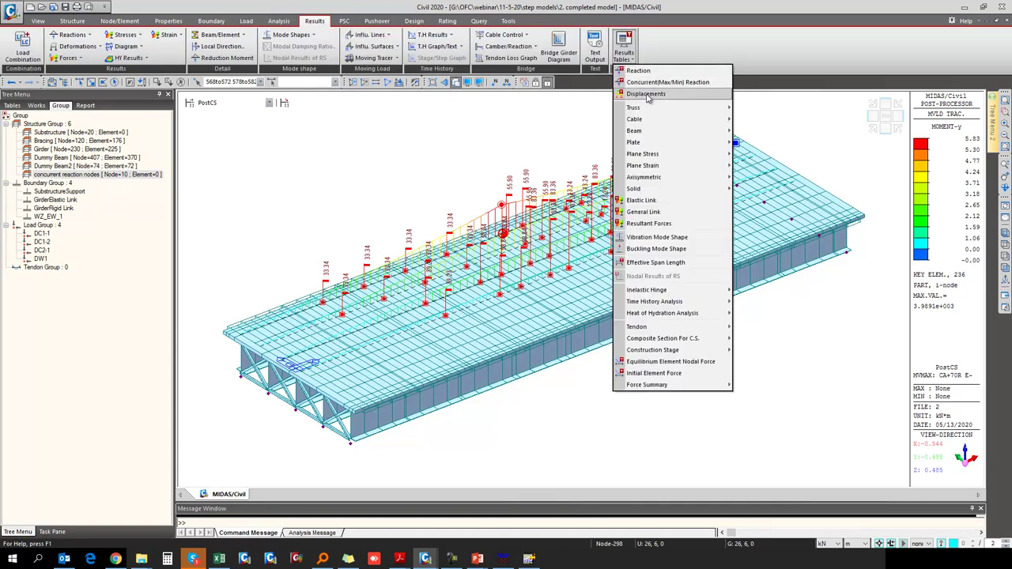
left_click(652, 82)
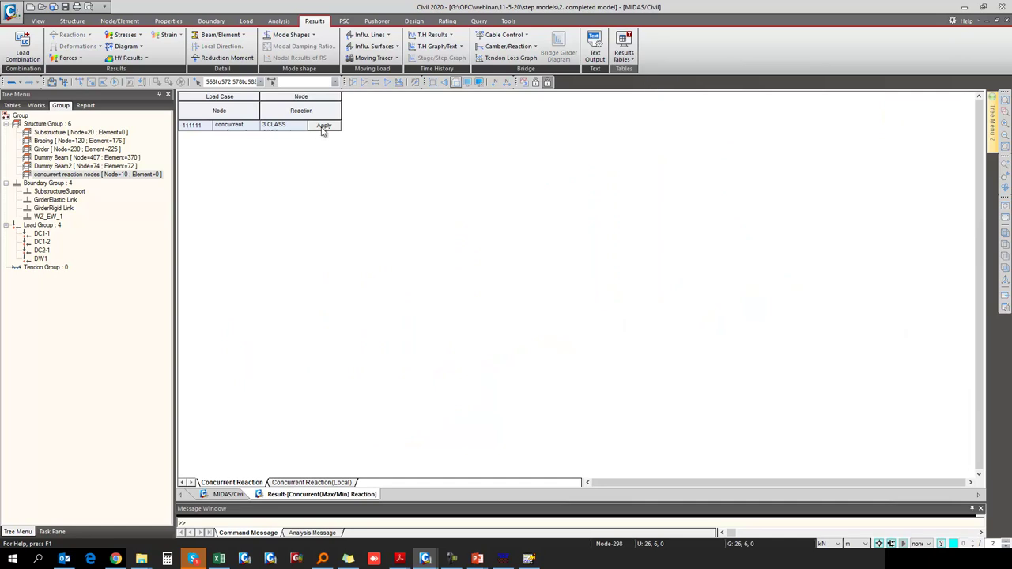
left_click(324, 127)
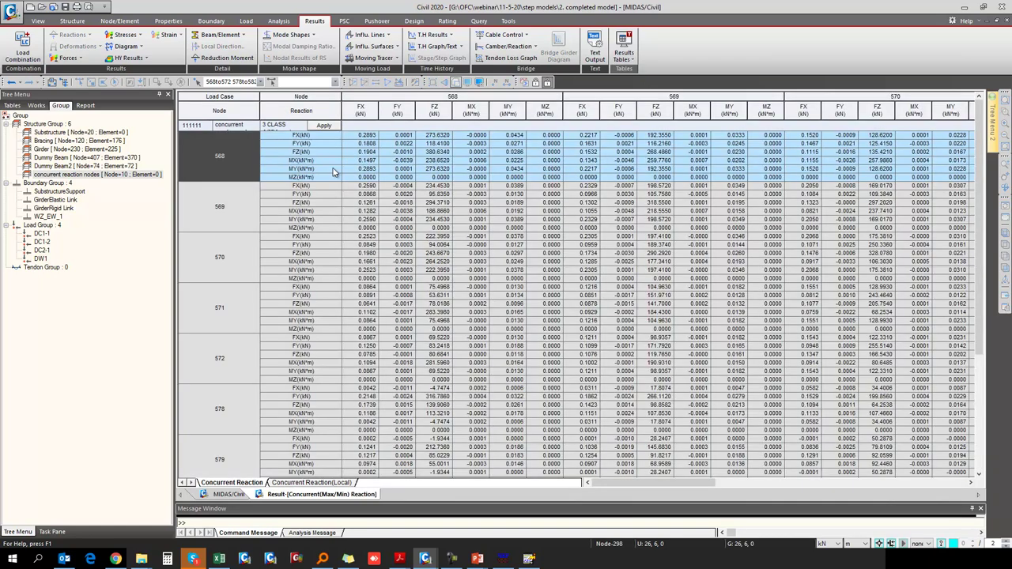
left_click(439, 153)
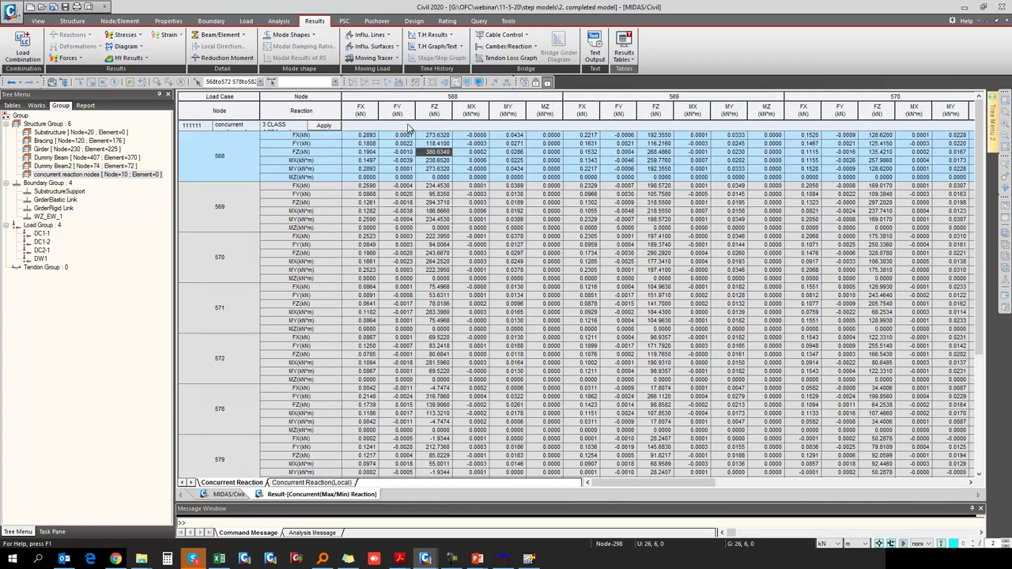
Display the FZ reactions in the model for MVmax: 3 CLASS A and show the bridge as a wireframe.
left_click(228, 494)
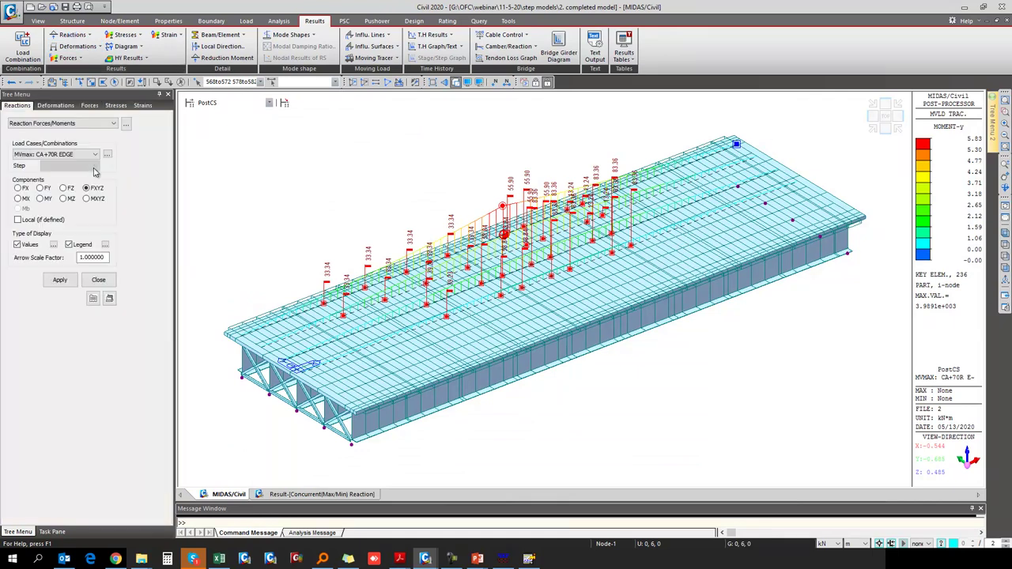
left_click(63, 154)
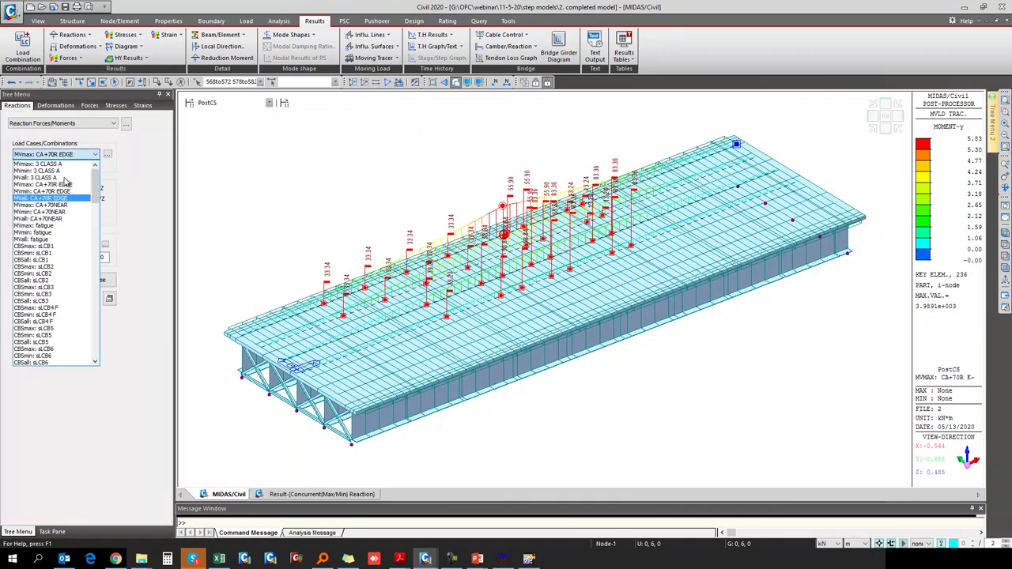
left_click(62, 163)
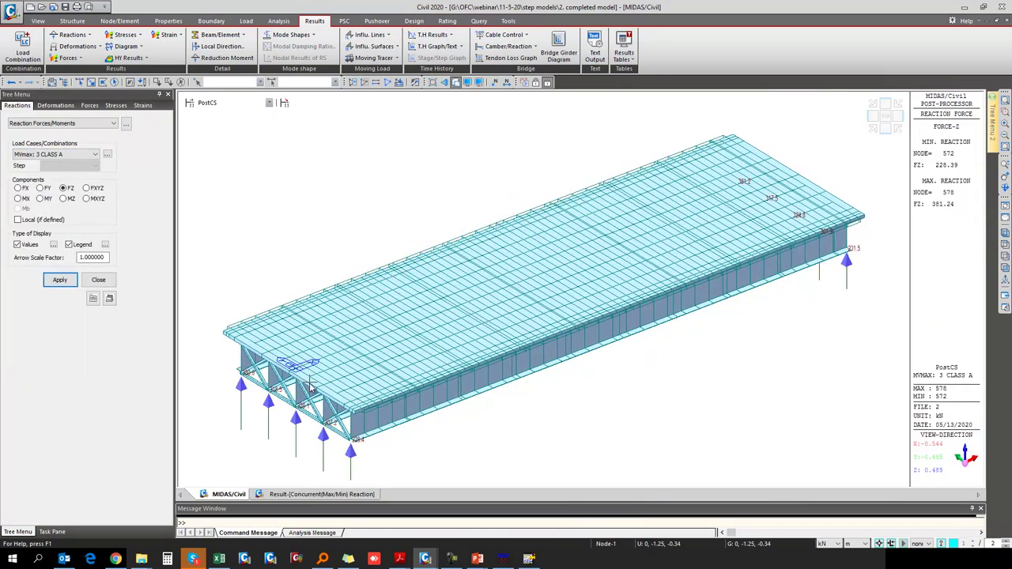
left_click(455, 82)
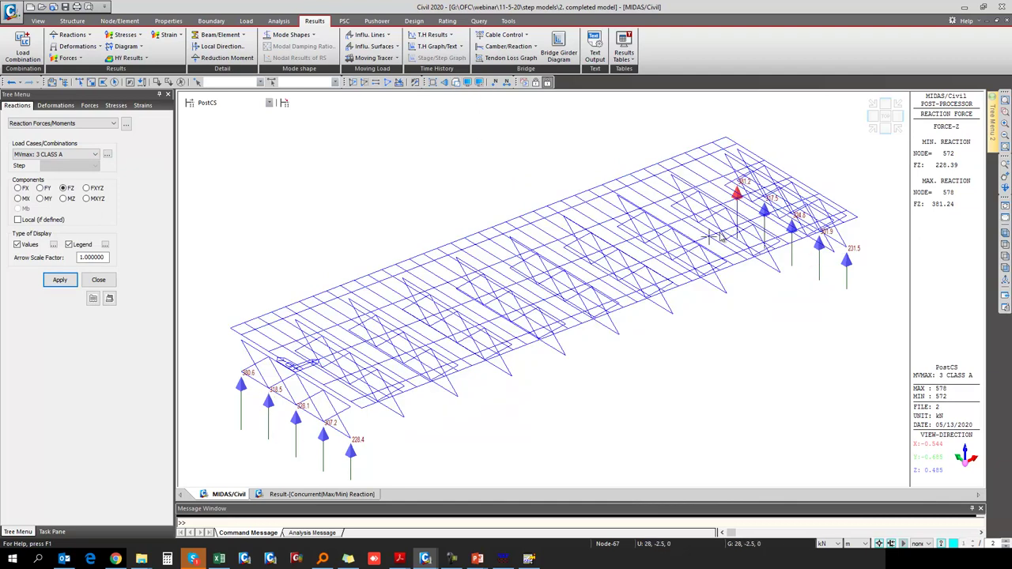
scroll(799, 239, "up", 5)
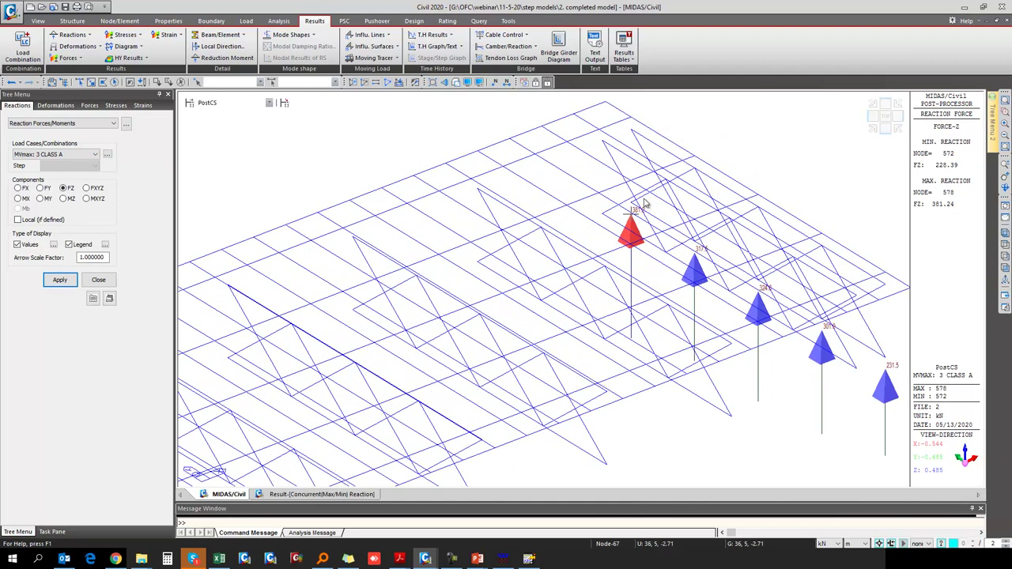
scroll(869, 124, "down", 4)
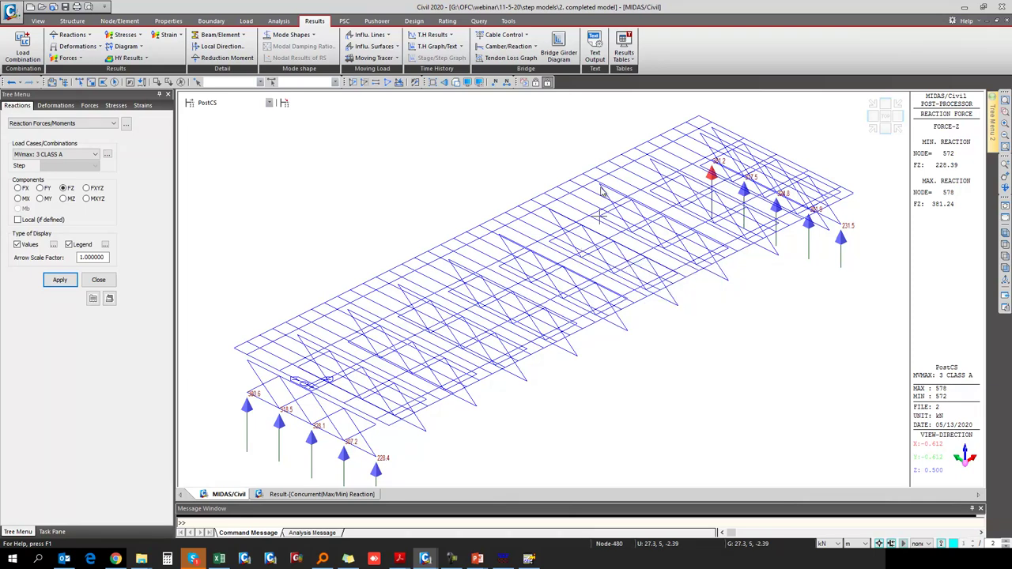
Examine the concurrent reaction table for the FZ values at nodes 569, 570 and 571 accompanying the governing FZ at node 568.
left_click(630, 58)
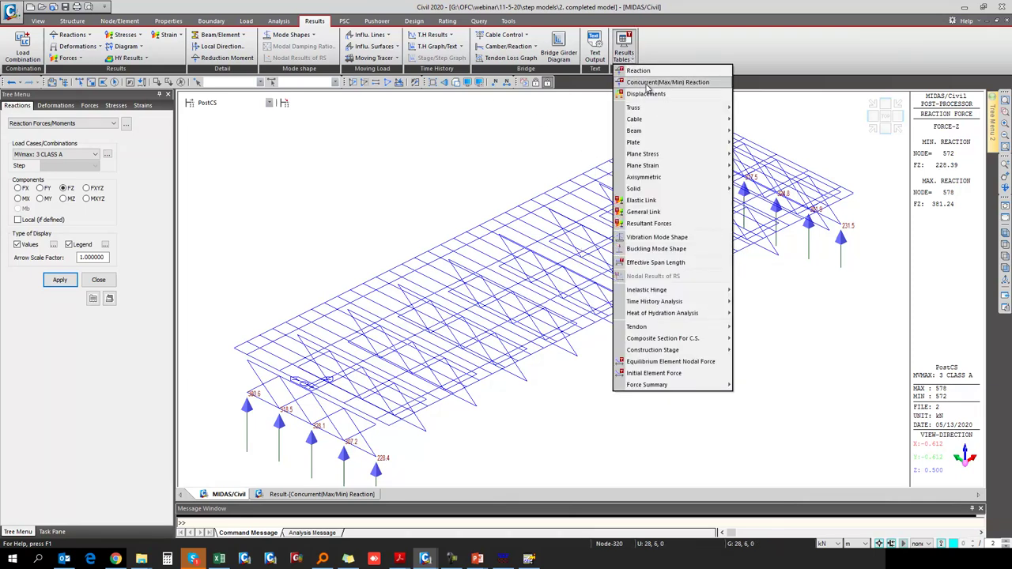
left_click(331, 497)
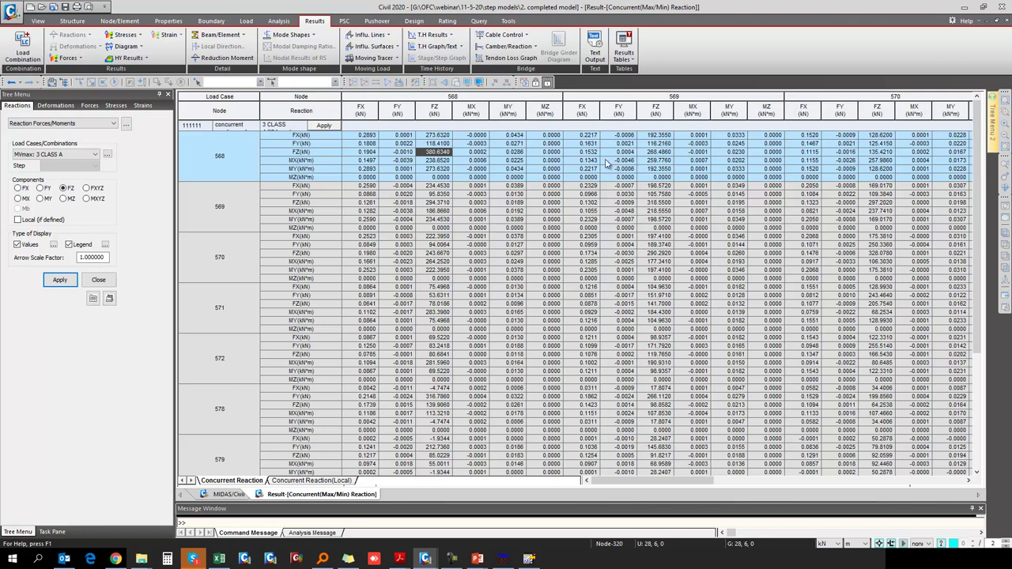
left_click(659, 152)
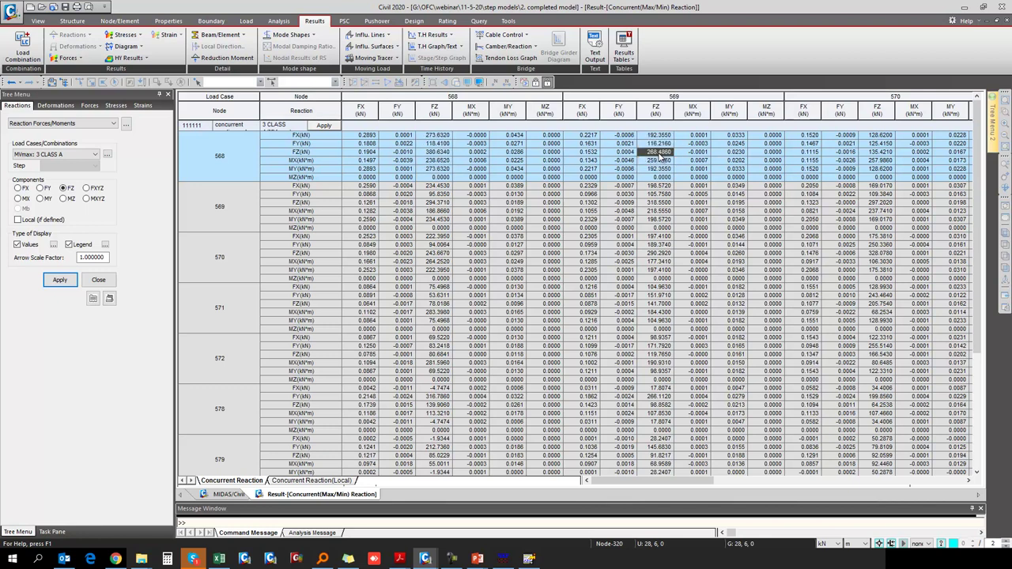
left_click(471, 152)
left_click_drag(289, 156, 564, 156)
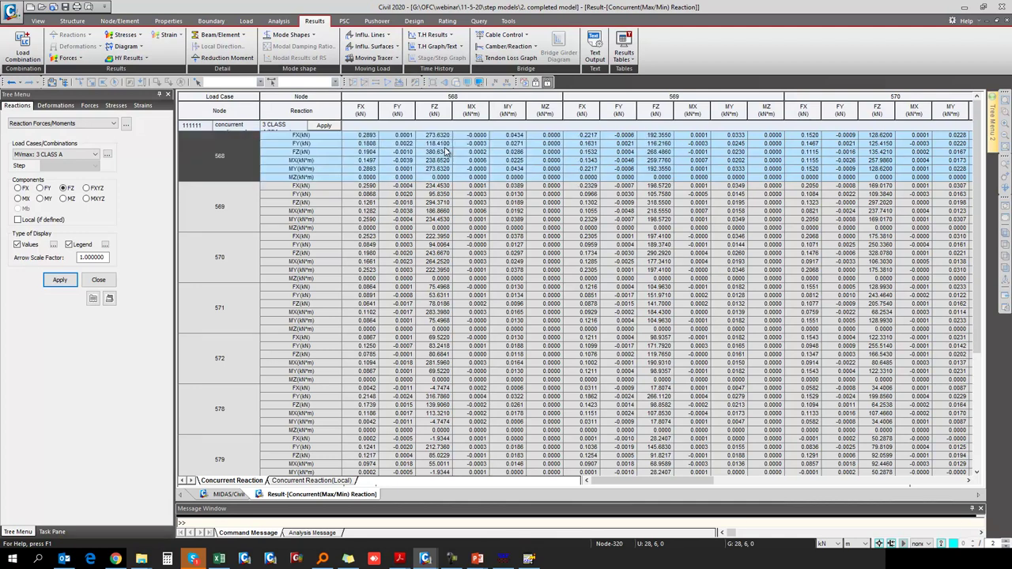
left_click(437, 152)
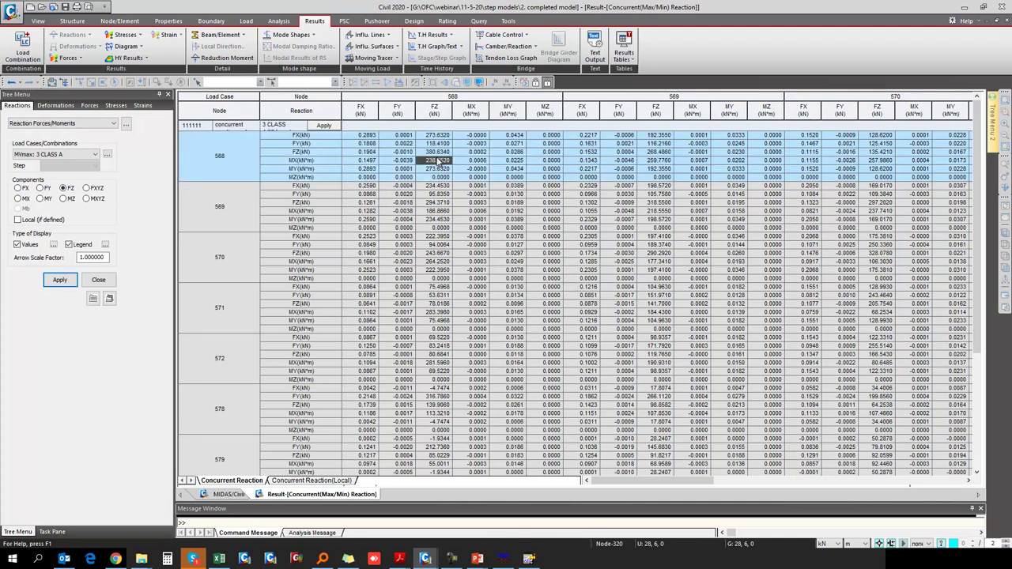
left_click(654, 152)
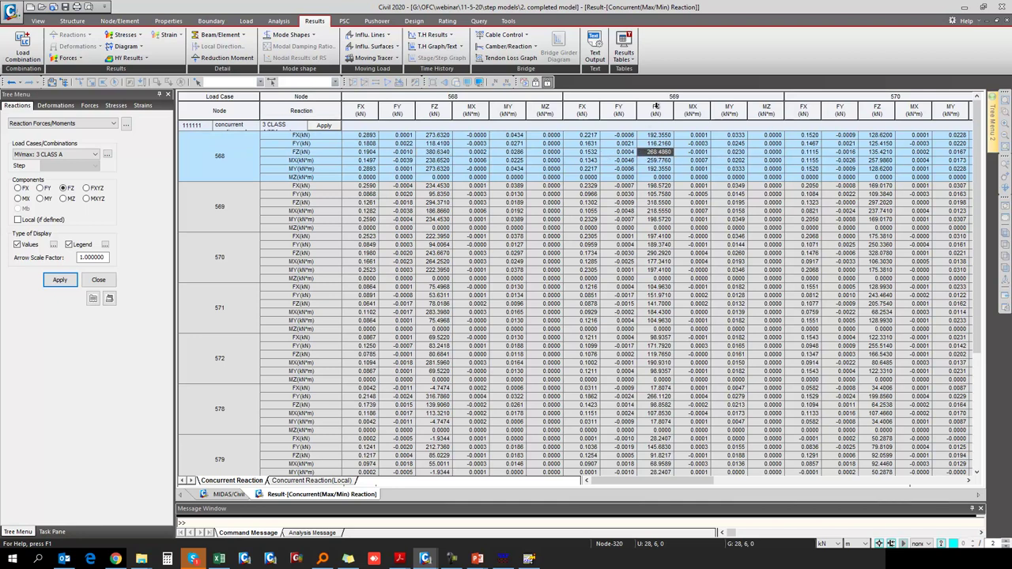
left_click(878, 153)
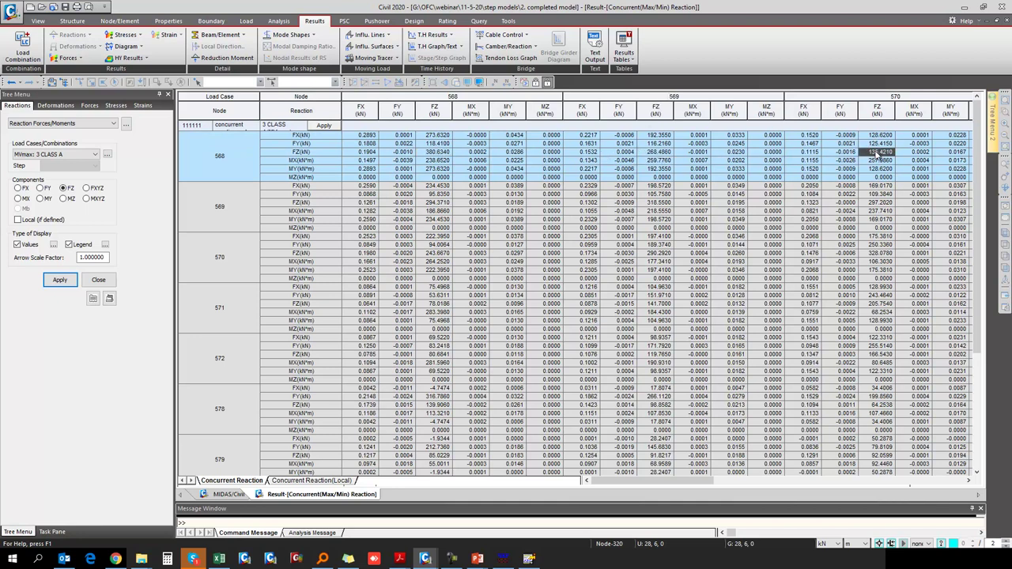
left_click(969, 481)
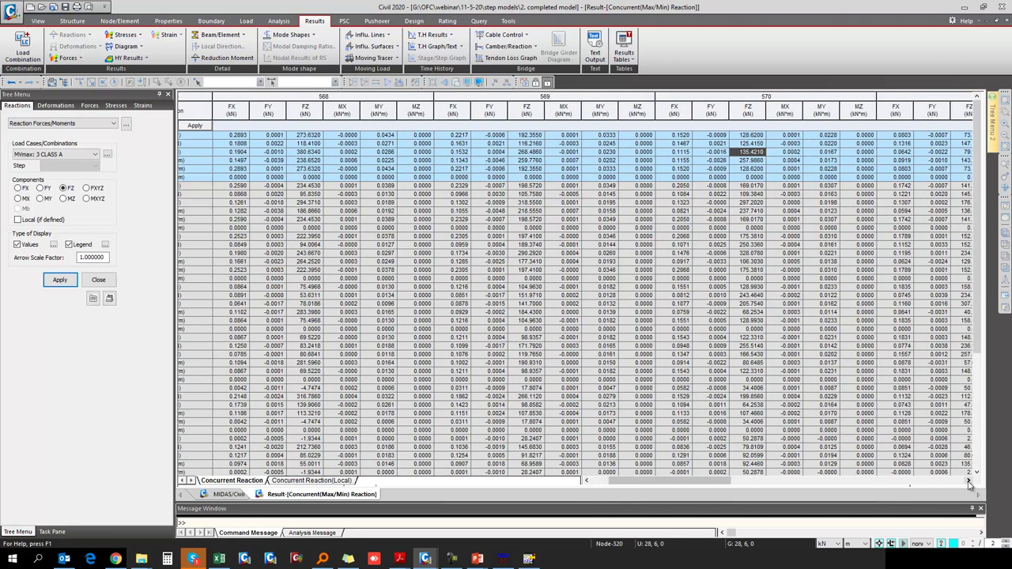
left_click(968, 480)
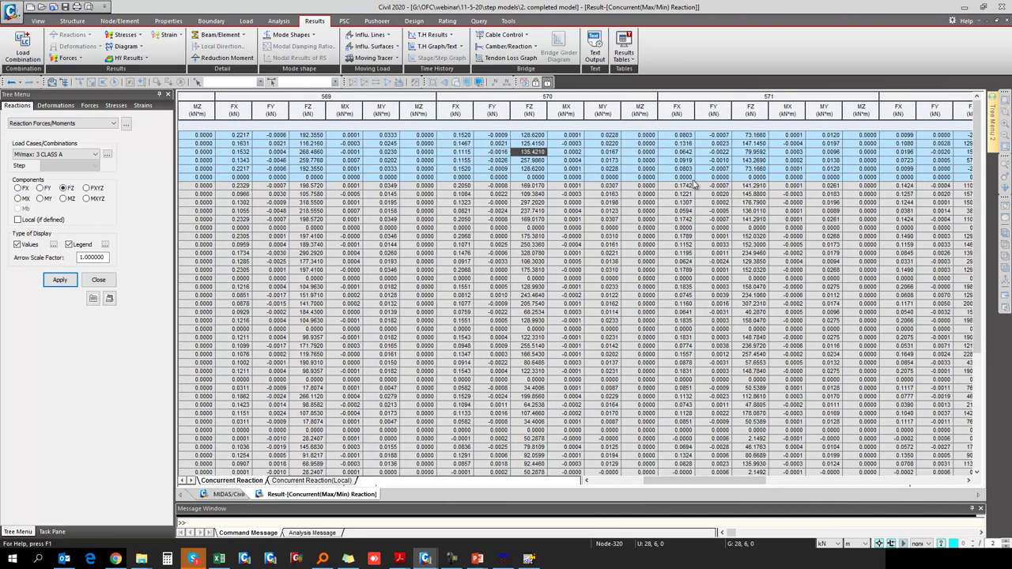
left_click(755, 152)
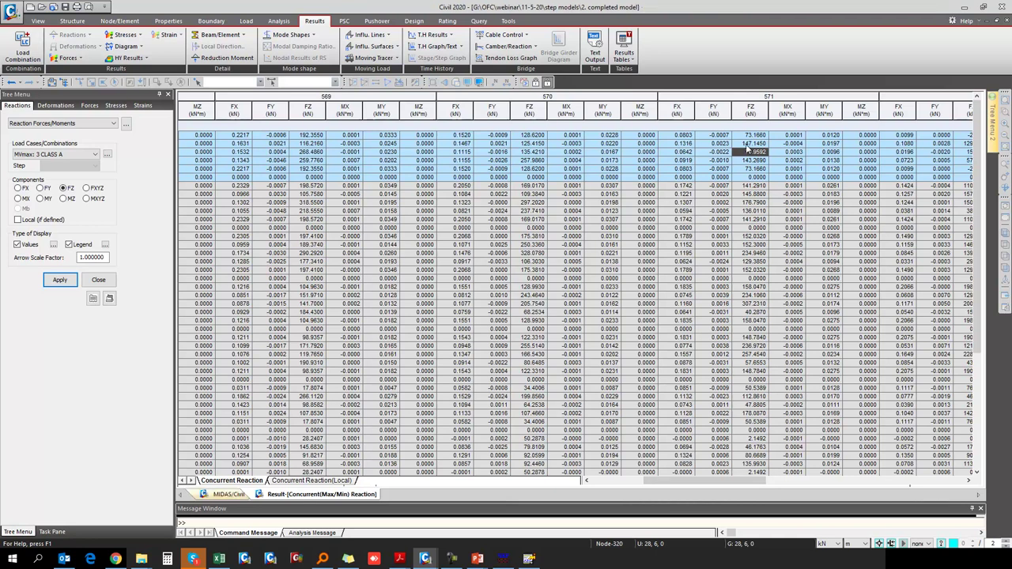
Locate node 571 among the supports in the FZ reaction view and compare it with its concurrent reaction table entry.
left_click(228, 494)
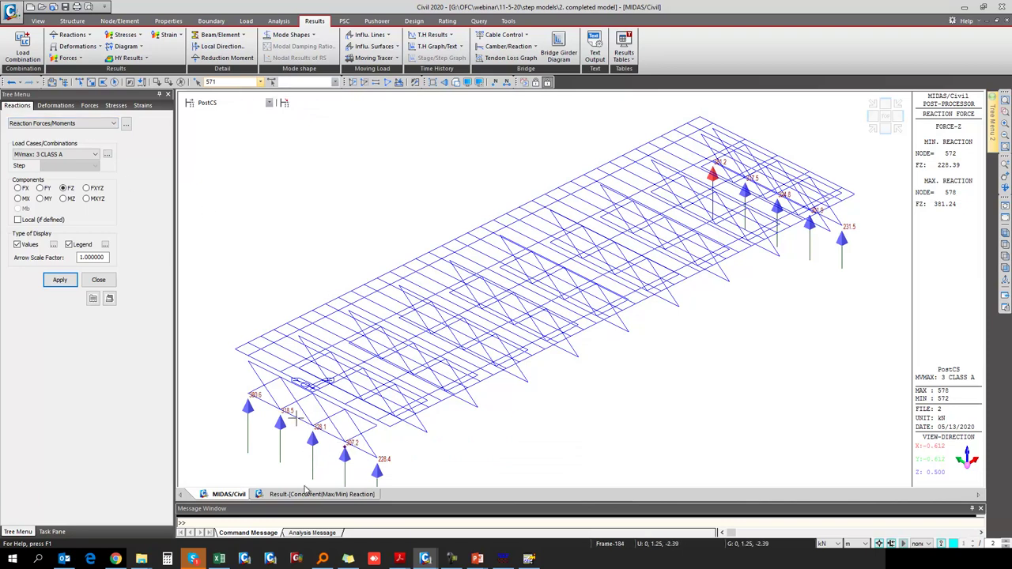
left_click(303, 494)
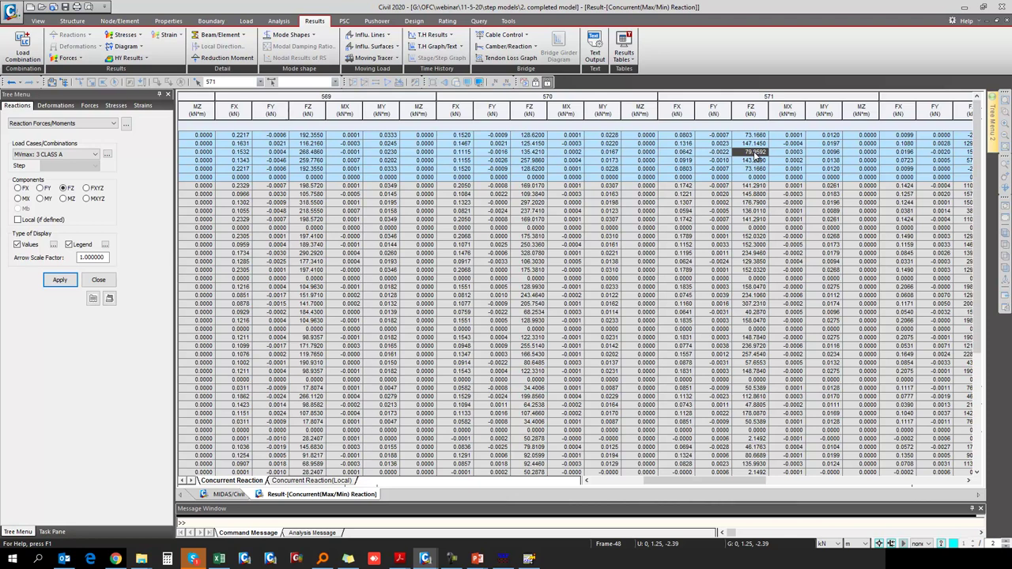
left_click(229, 494)
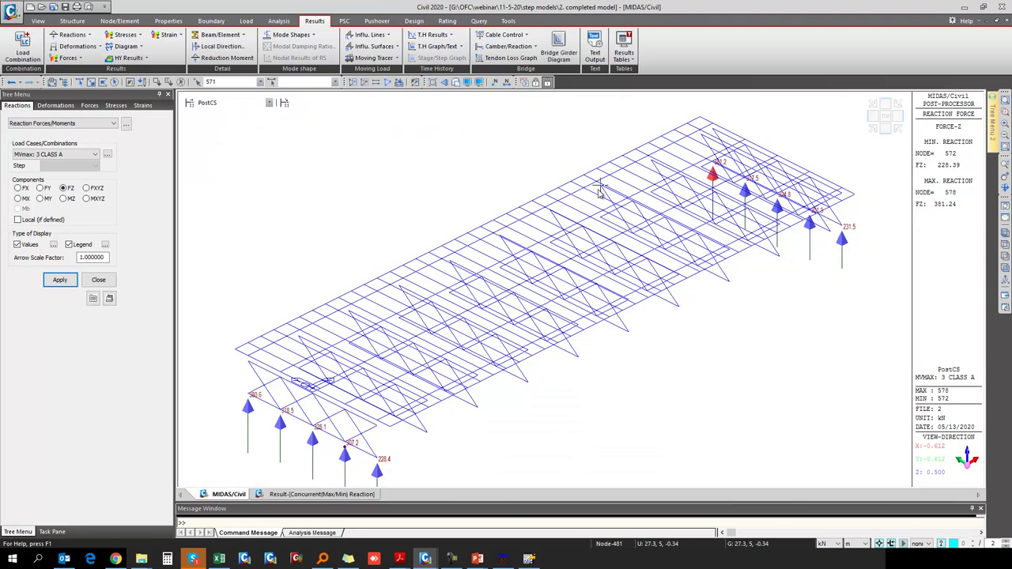
mouse_move(600, 191)
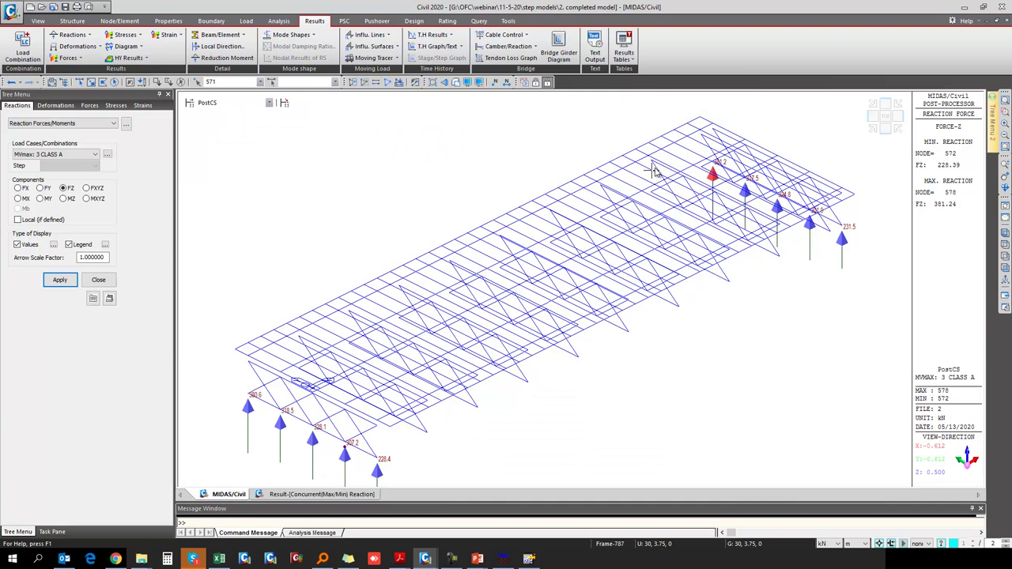
mouse_move(653, 170)
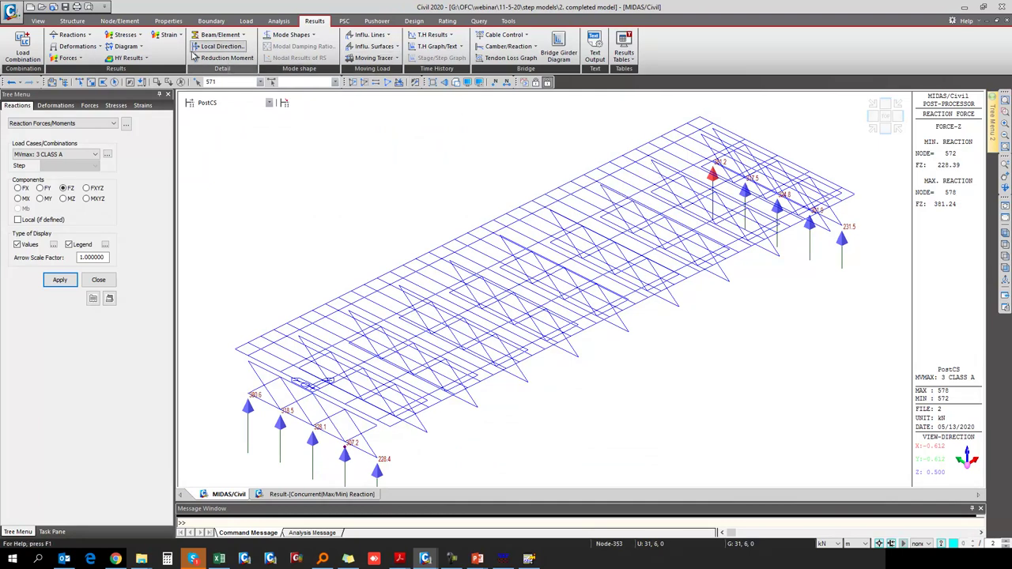
Display the beam stress diagram for CBSmax: sLCB52 F with the Total combined stress at position 1 (-y,+z).
left_click(127, 35)
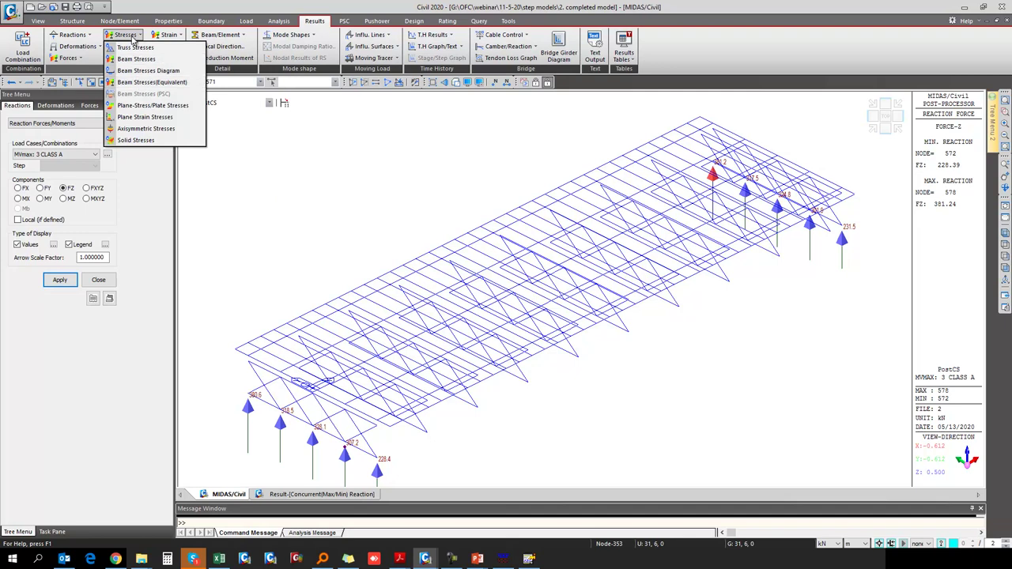
left_click(139, 72)
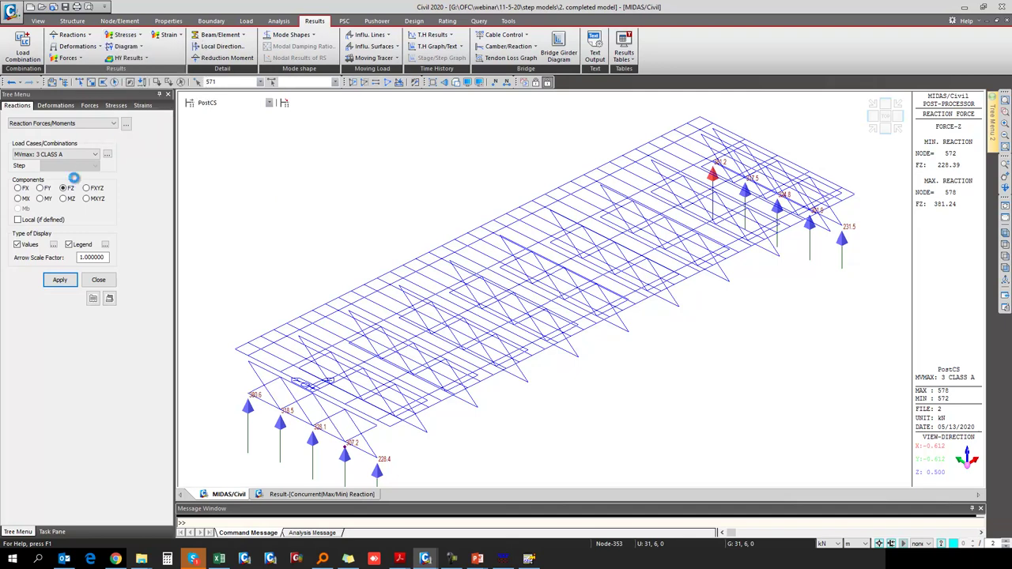
left_click(87, 158)
left_click_drag(95, 187, 95, 340)
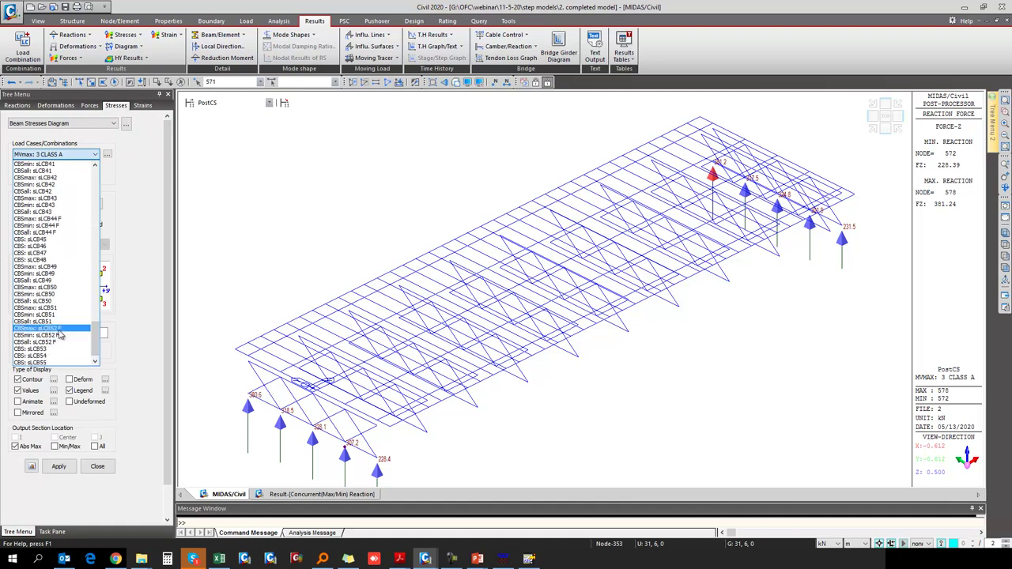
left_click(61, 329)
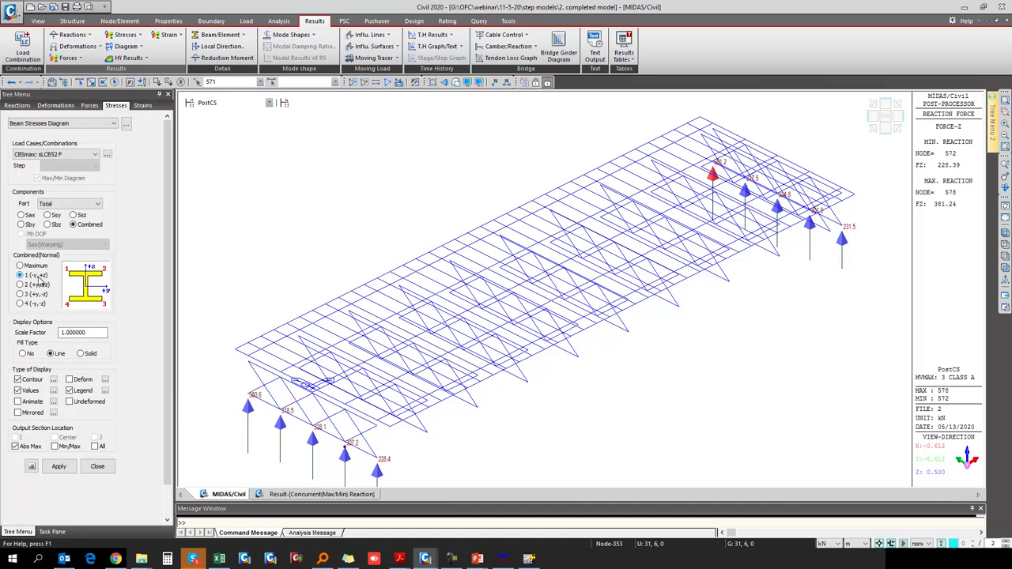
left_click(60, 466)
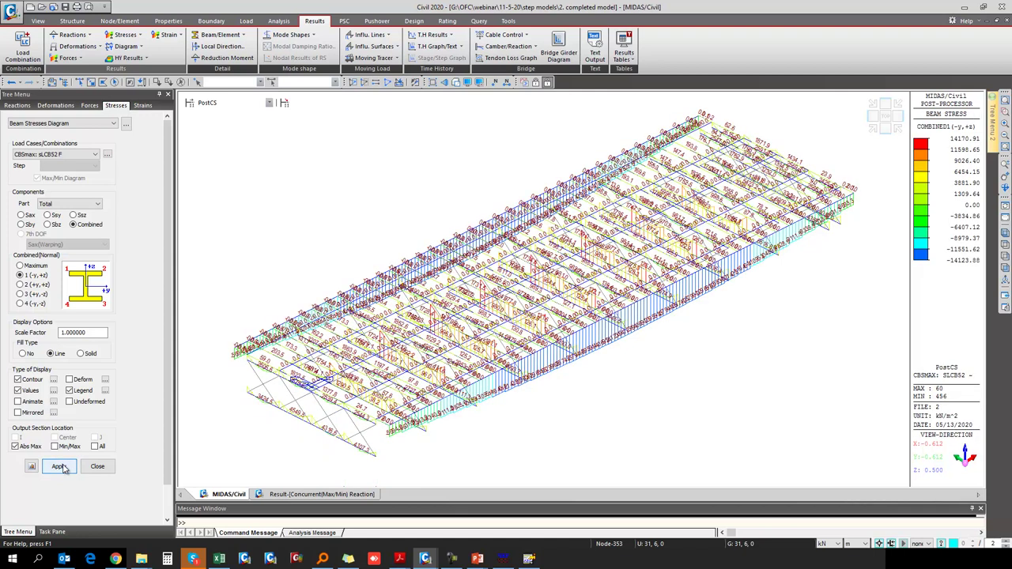
scroll(357, 330, "up", 4)
scroll(356, 329, "up", 5)
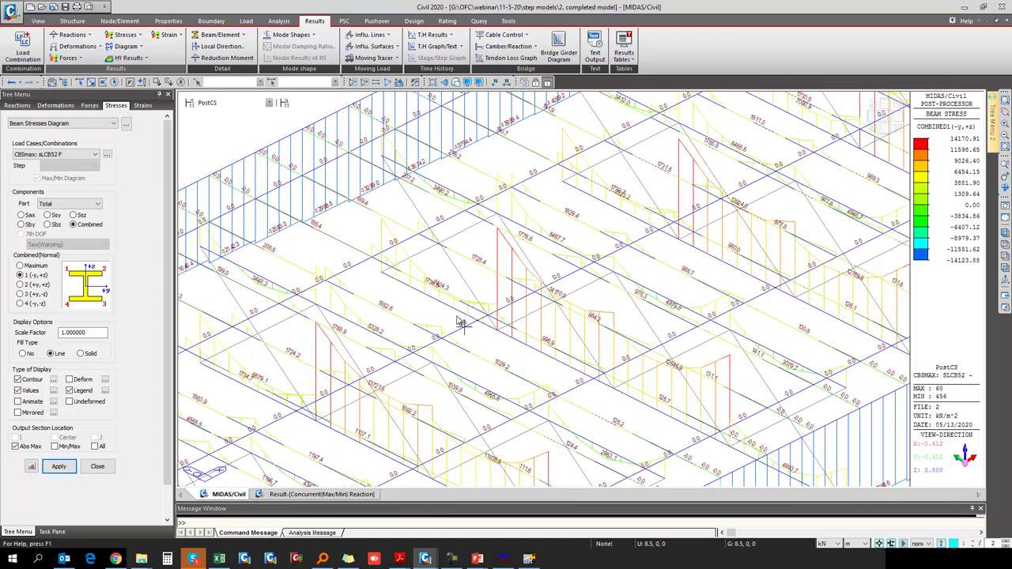
Display the combined stress at position 1 (-y,+z) for Part 1 of the composite section across the whole bridge.
left_click(73, 225)
left_click(71, 204)
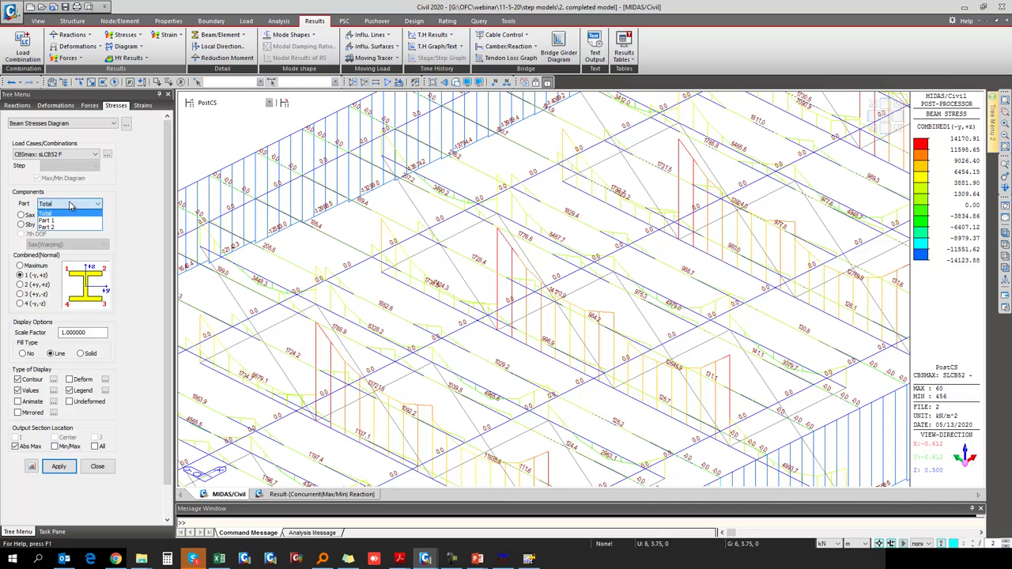
left_click(60, 224)
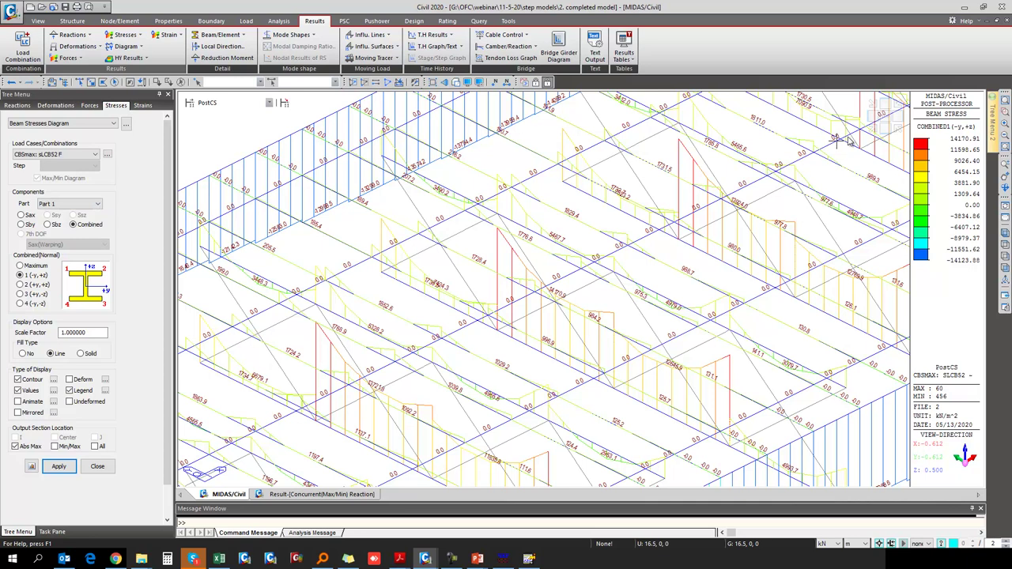
key("ctrl+f")
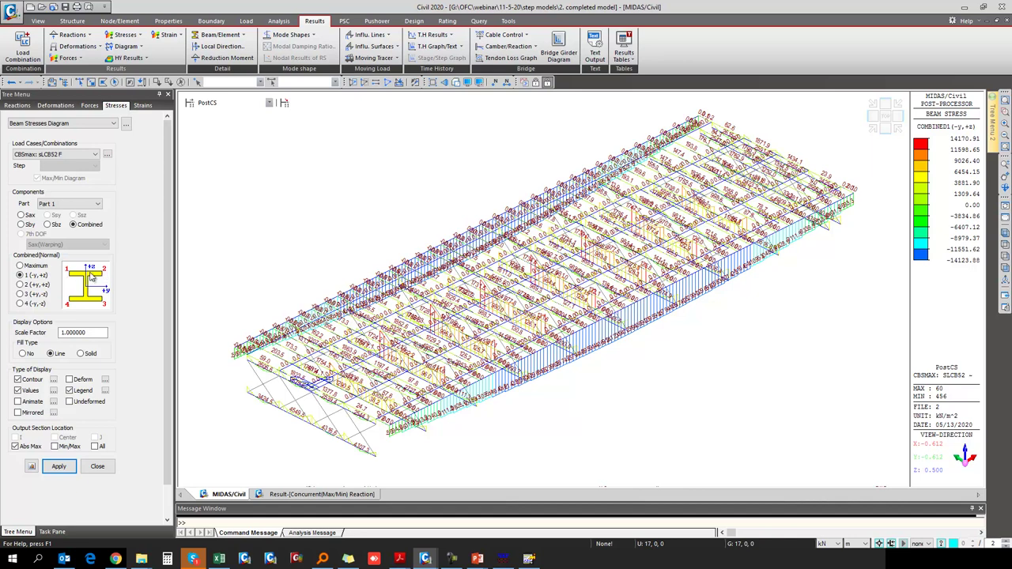
left_click(60, 467)
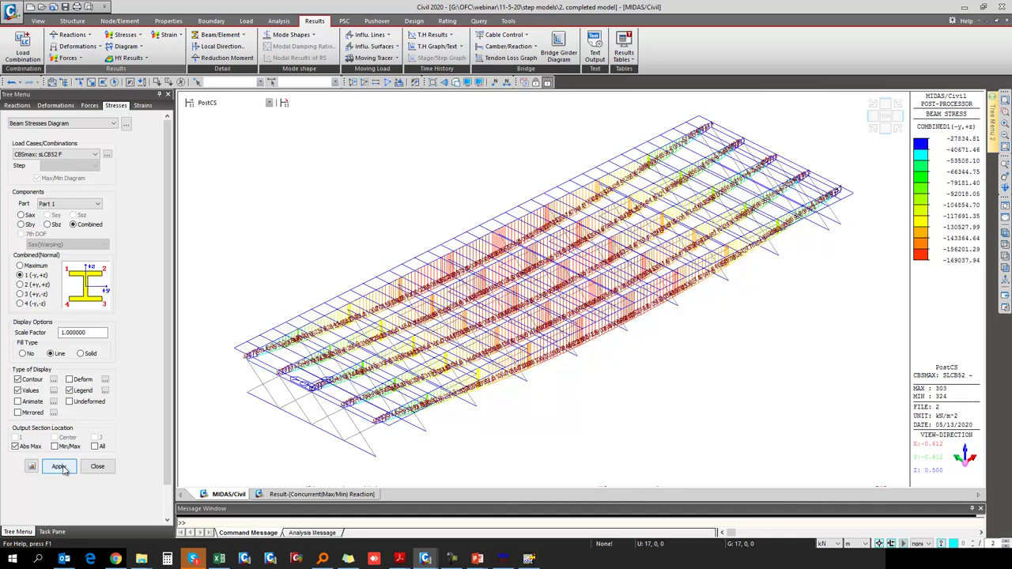
Switch the units to N and mm and display the Part 1 combined stress at position 4 (-y,-z).
left_click(856, 544)
left_click(857, 509)
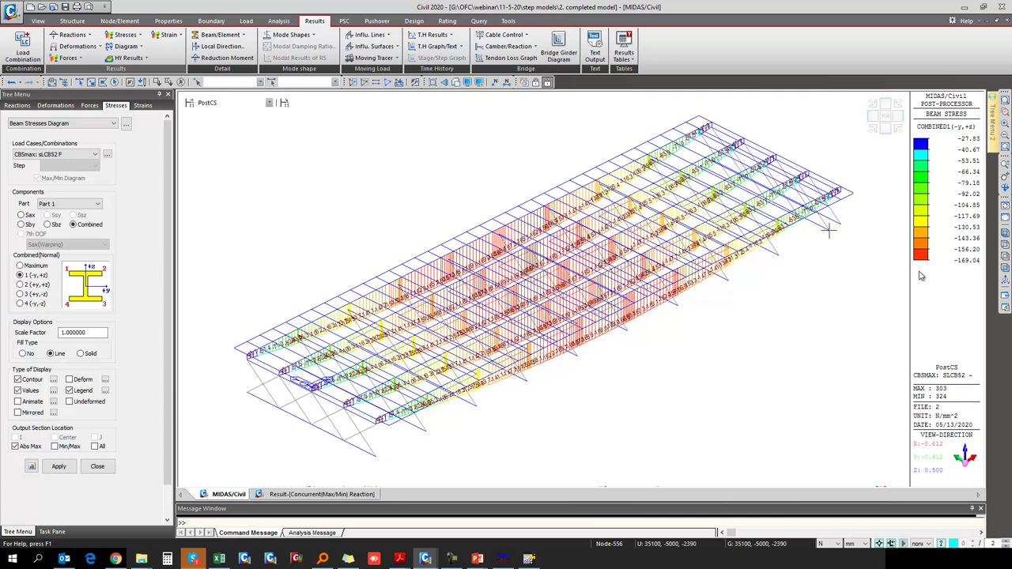
left_click(35, 304)
left_click(59, 466)
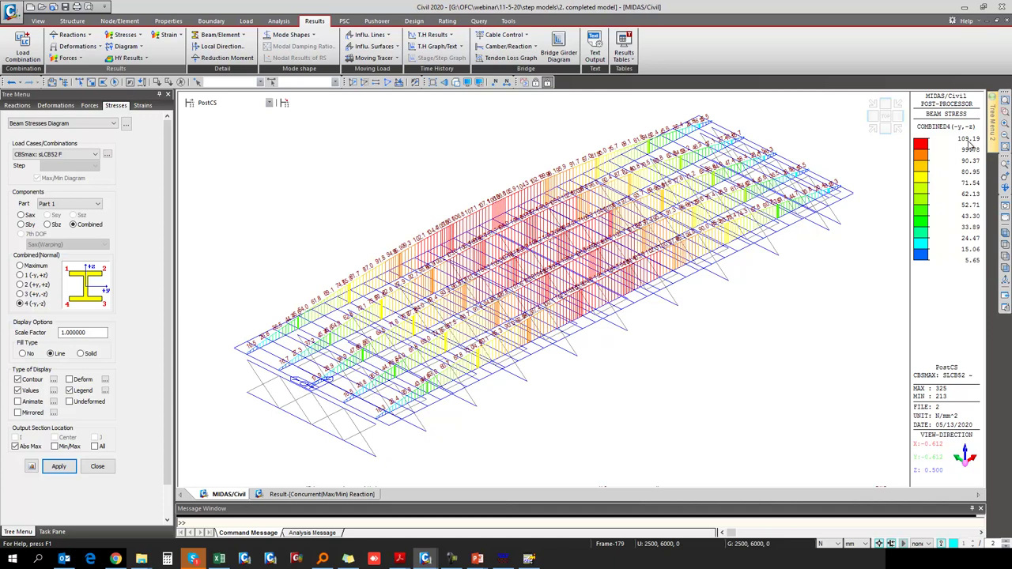
mouse_move(490, 211)
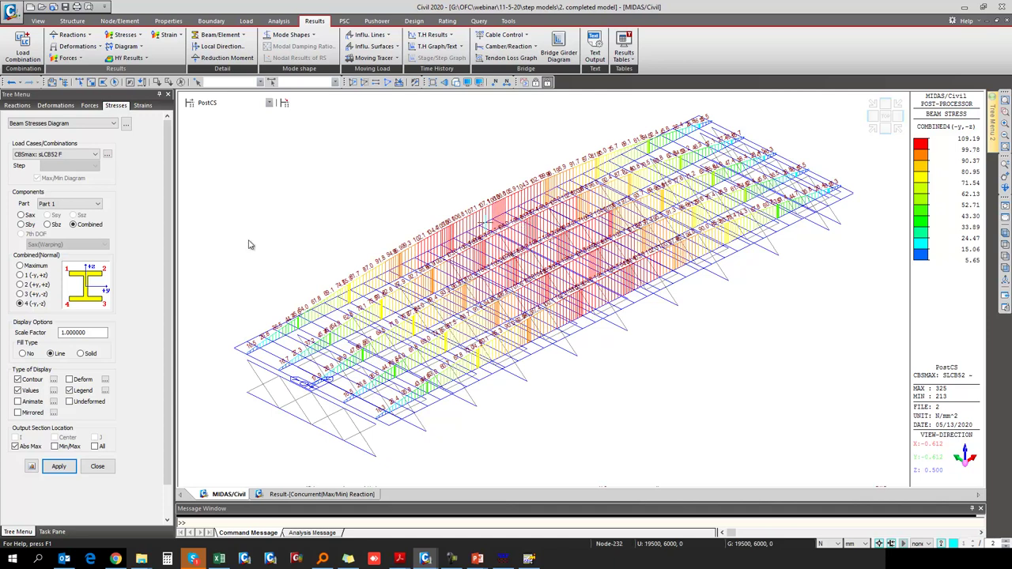
Display the combined stress at position 4 (-y,-z) for Part 2 of the composite section.
left_click(63, 204)
left_click(56, 225)
left_click(58, 466)
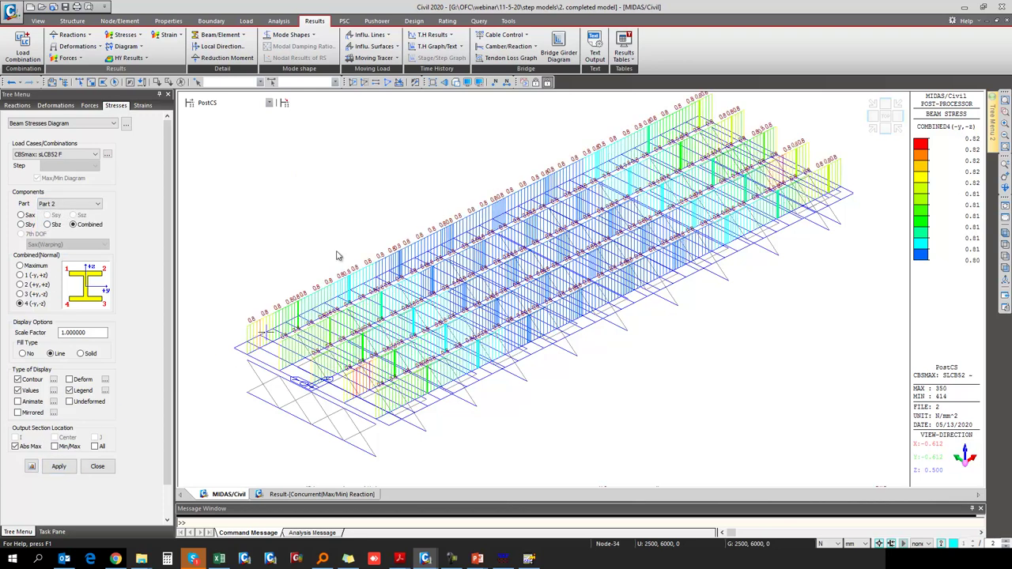
mouse_move(381, 291)
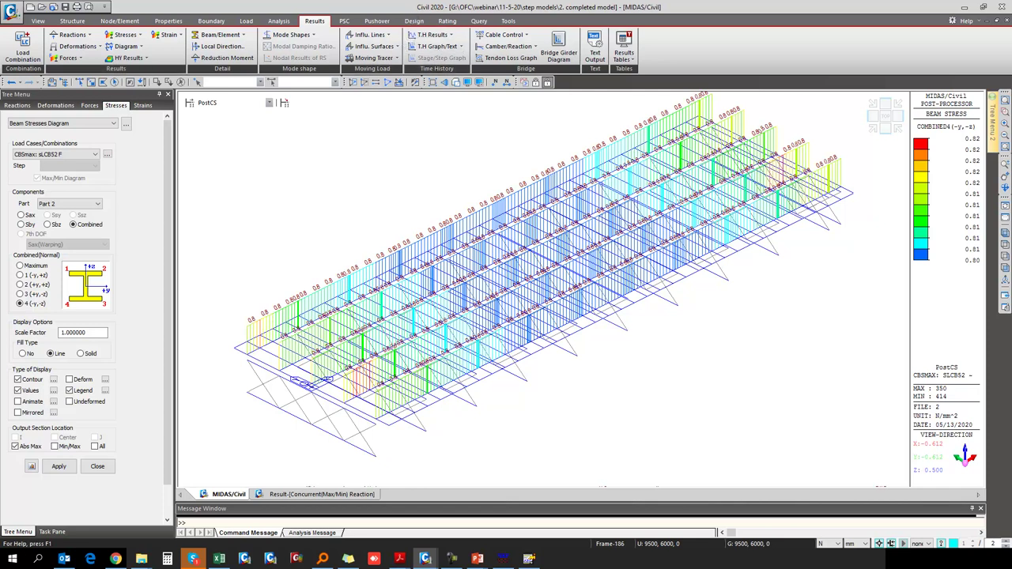
Switch to the presentation, view the slide on steel design as per IRC 24-2010, and return to the bridge model.
key("alt+Tab")
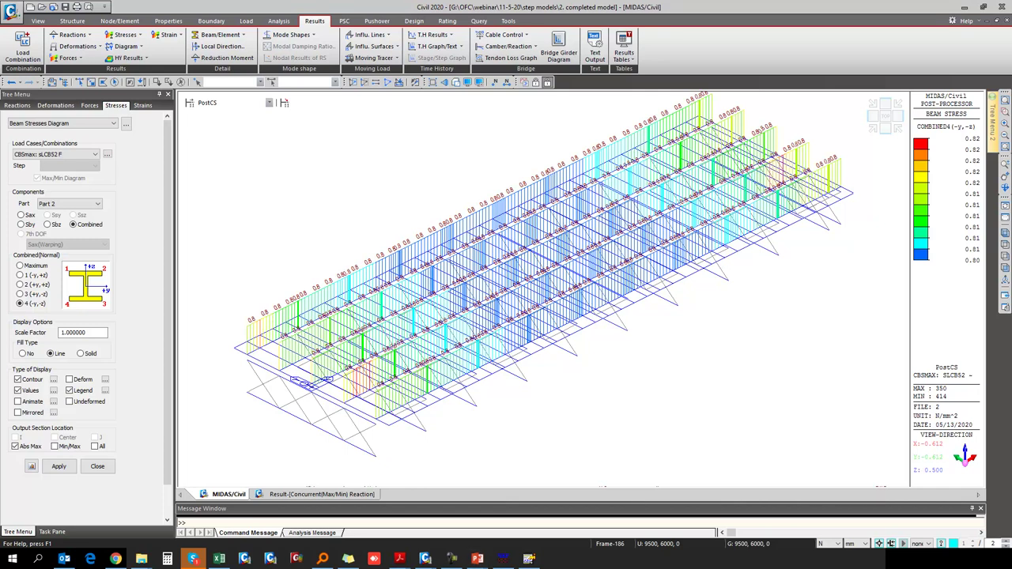
left_click(478, 558)
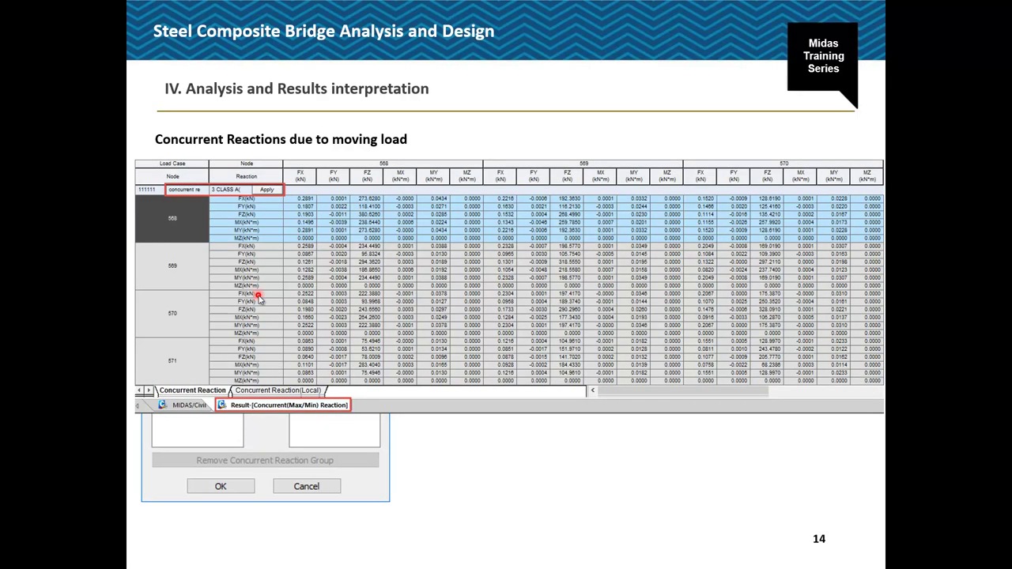
key("Right")
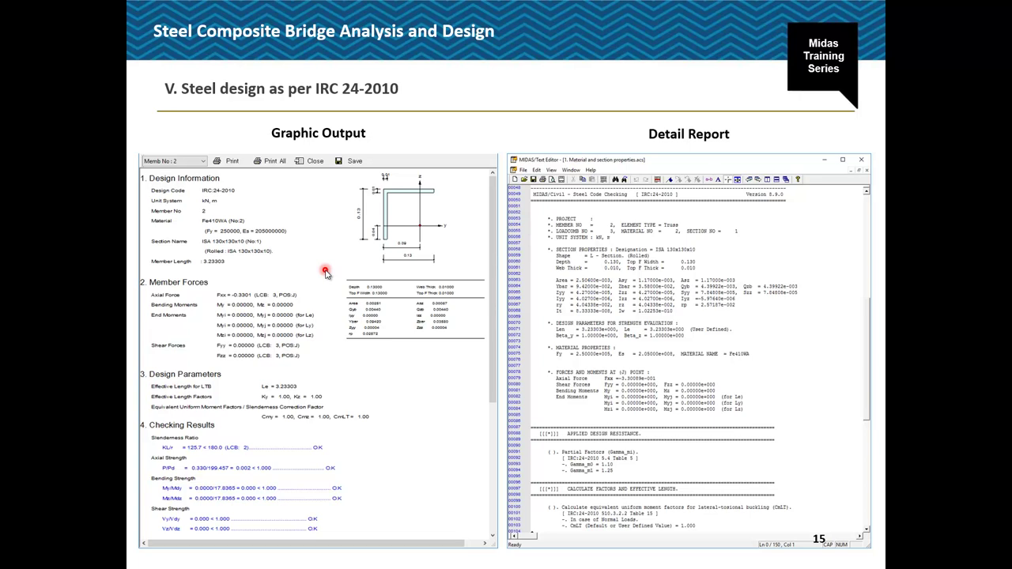
key("alt+Tab")
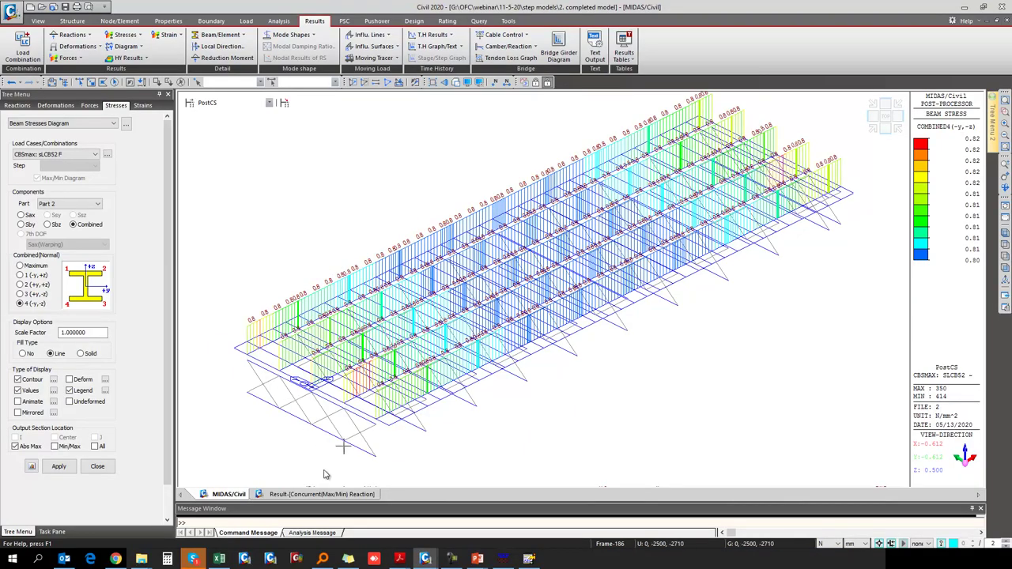
Define the frame for design as braced non-sway in X and Y, with 3-D design type and automatically calculated effective length factors.
left_click_drag(325, 501, 315, 516)
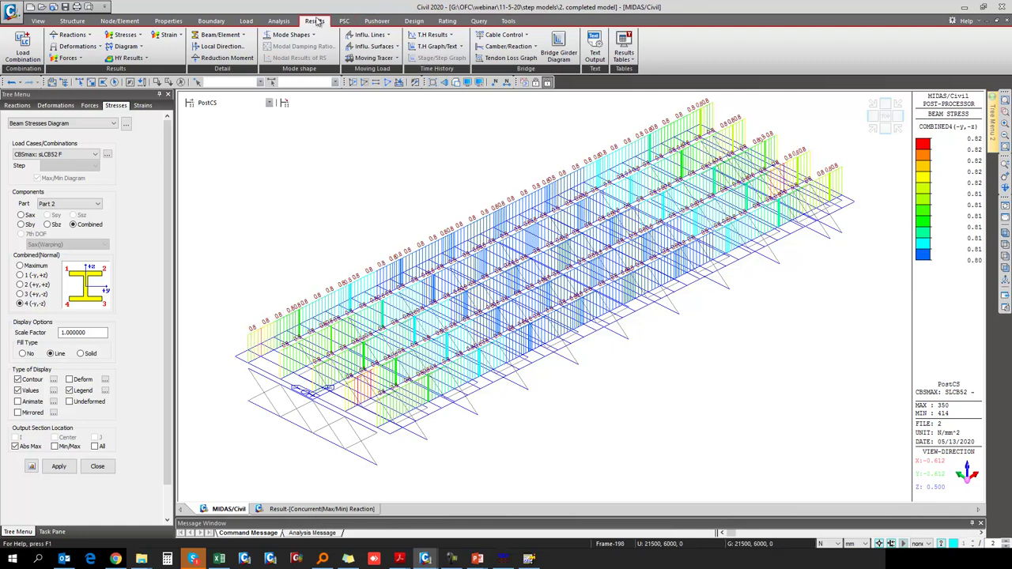
left_click(414, 21)
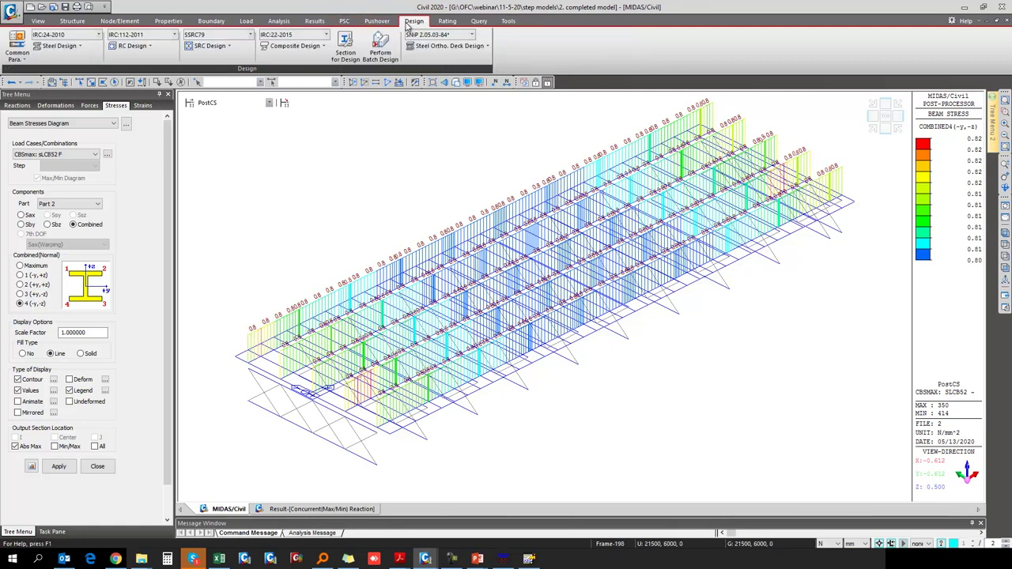
left_click(19, 57)
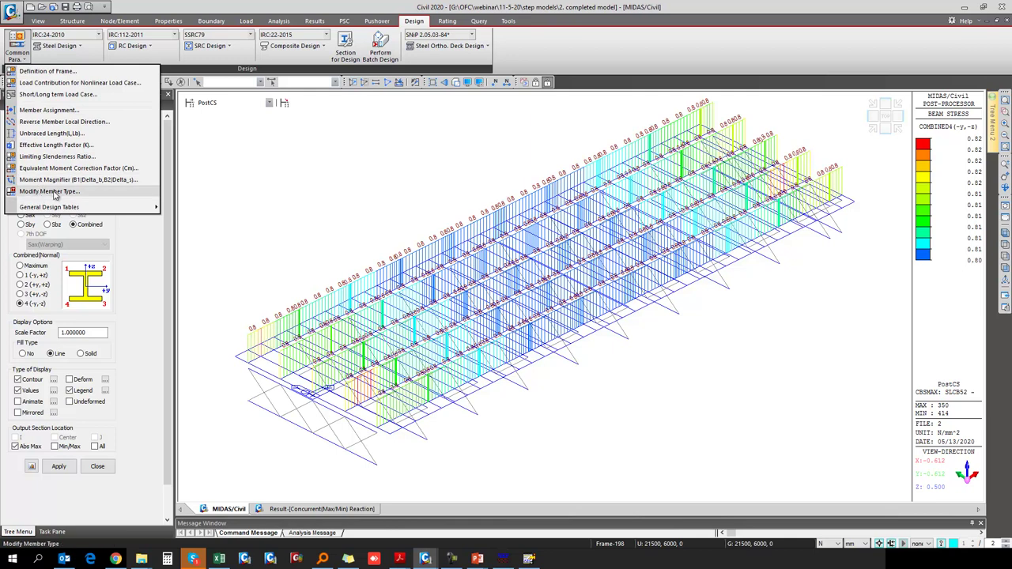
left_click(47, 72)
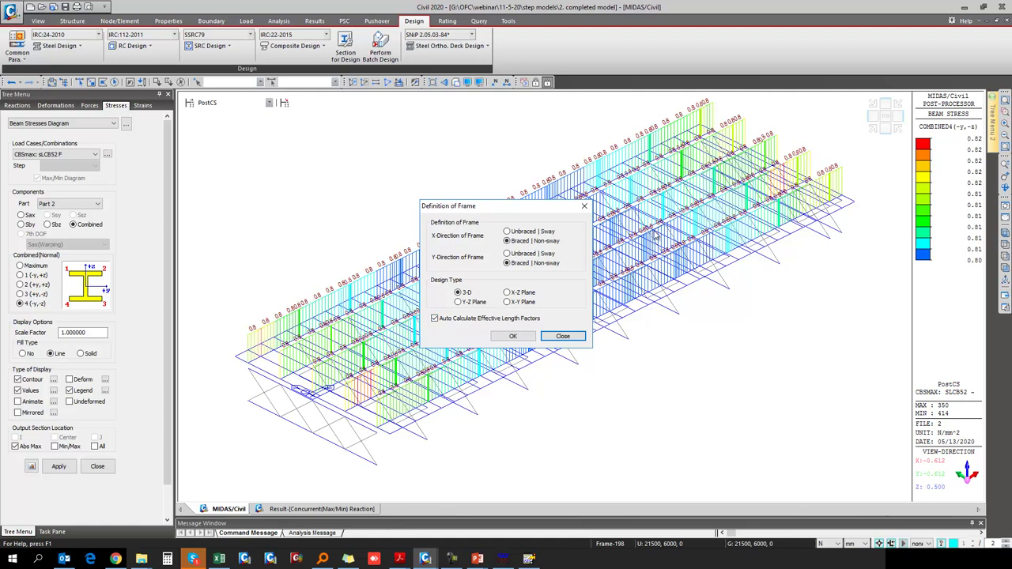
left_click(515, 337)
left_click(548, 302)
left_click(563, 336)
Assign the Brace member type to the diagonal cross-bracing members, selecting them in the bridge's end view.
left_click(34, 60)
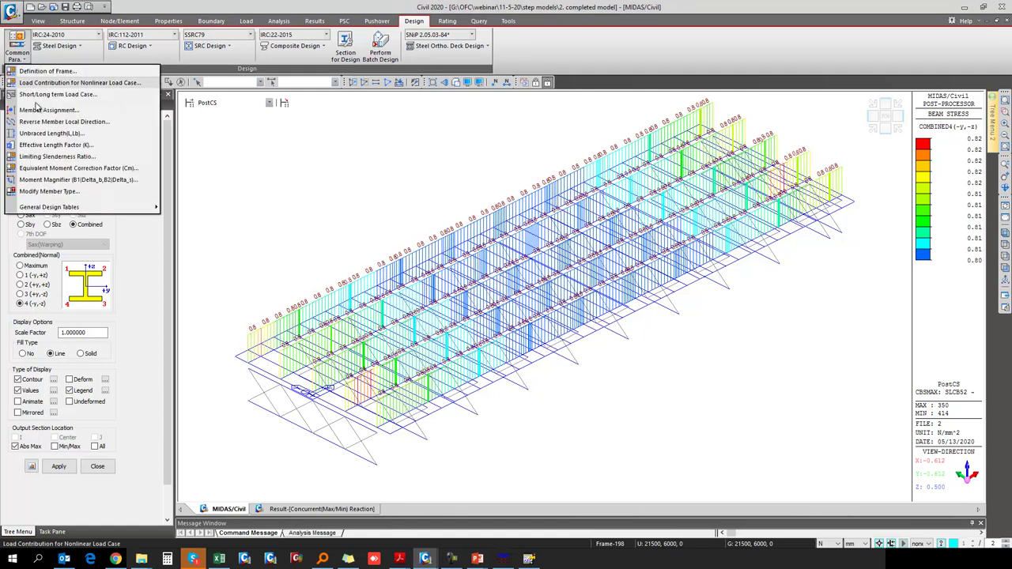
left_click(44, 191)
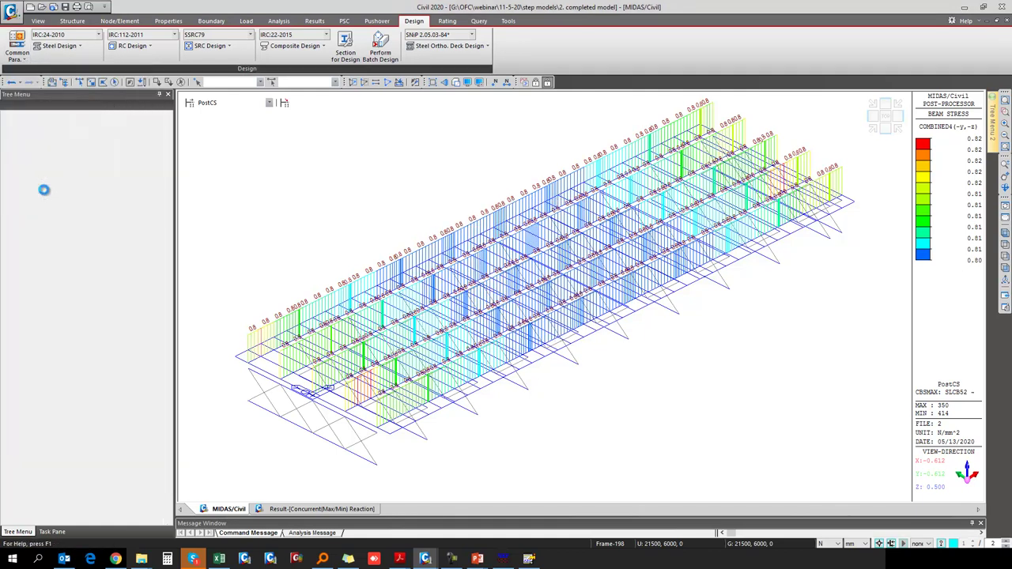
left_click(126, 82)
left_click_drag(811, 297, 304, 283)
left_click(82, 190)
left_click(63, 221)
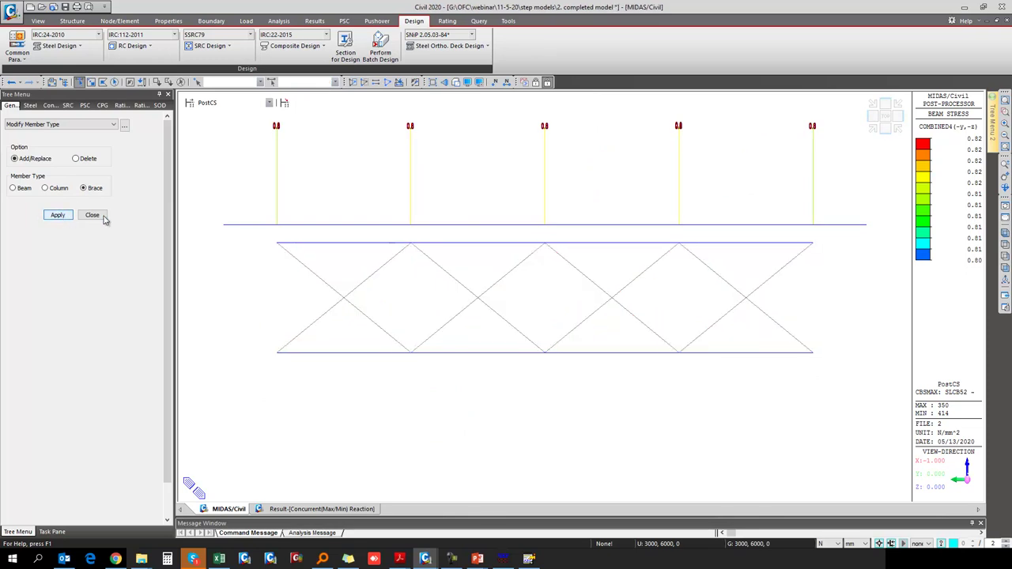
Assign the Beam member type to the upper and lower horizontal members of the cross frames and clear the selection.
left_click_drag(264, 241, 830, 256)
left_click_drag(269, 350, 841, 366)
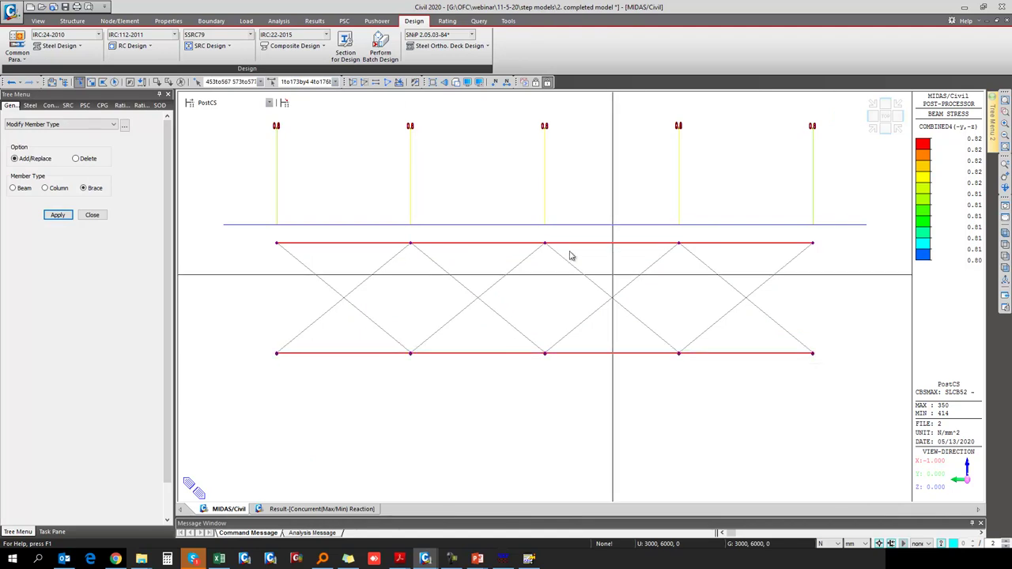
left_click(873, 130)
left_click(13, 188)
left_click(57, 215)
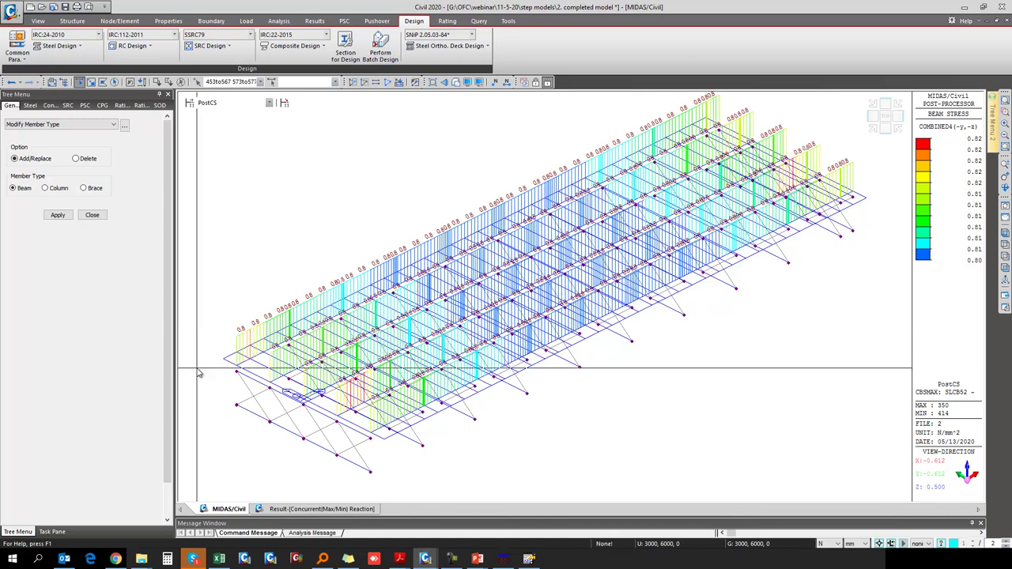
key("Escape")
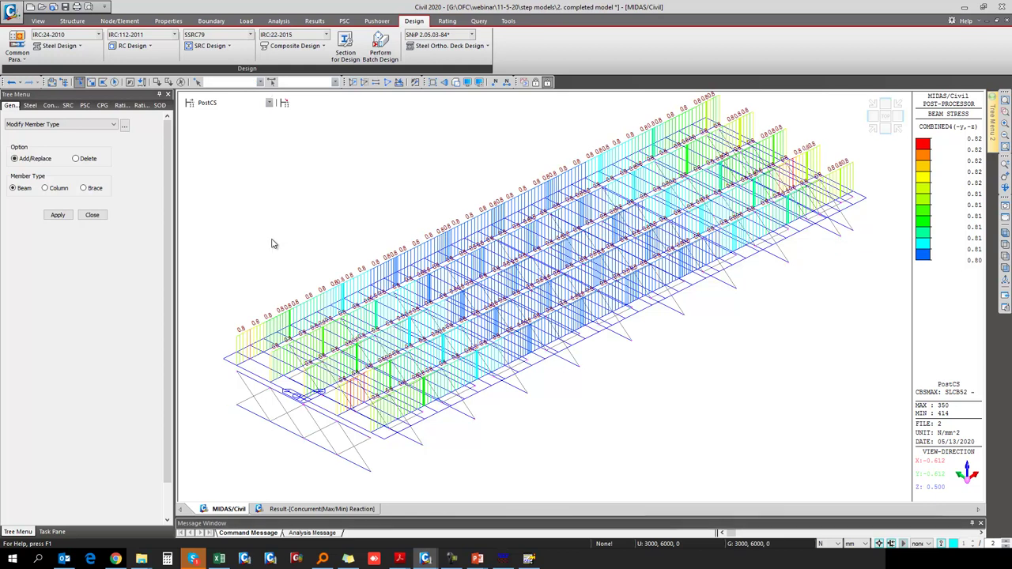
Check the available steel design codes and review the IRC:24-2010 design code settings, including the lateral bracing option for beams and girders.
left_click(65, 36)
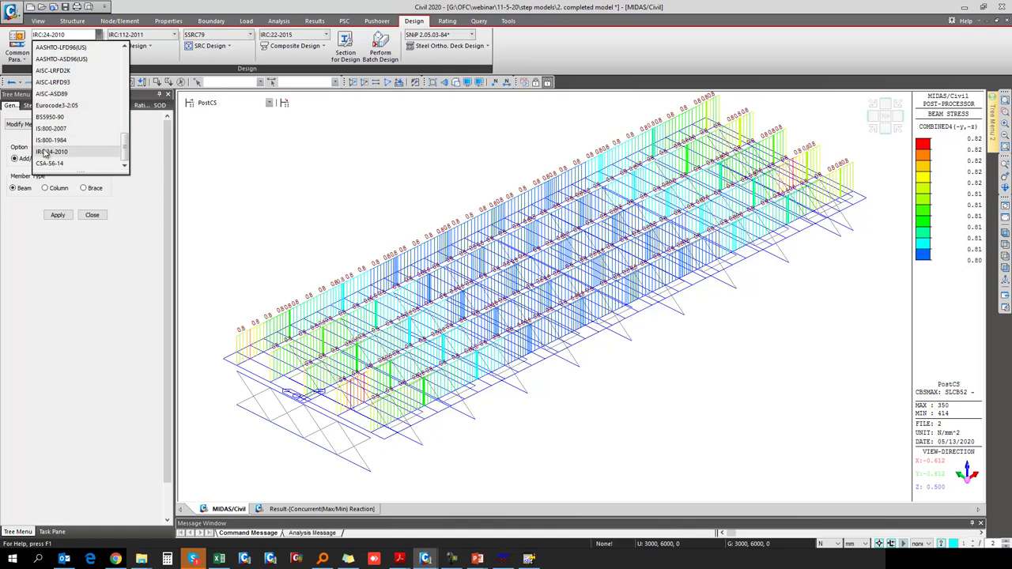
left_click(245, 176)
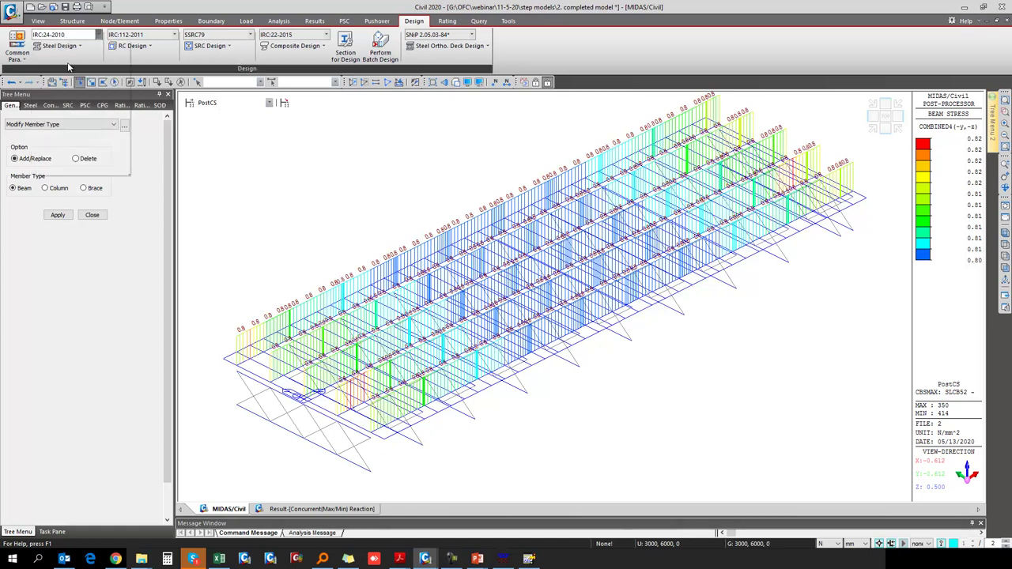
left_click(65, 35)
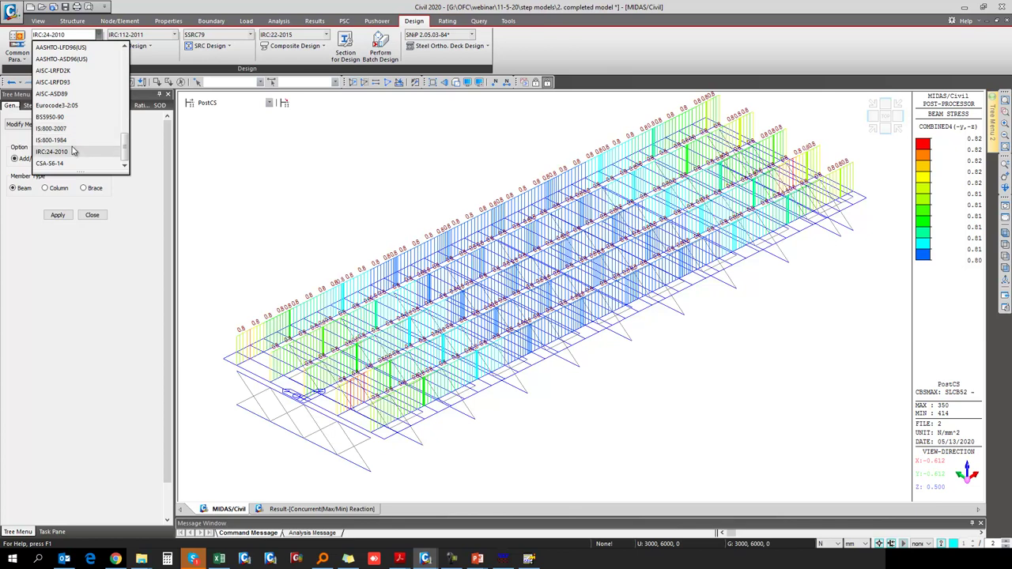
left_click(223, 157)
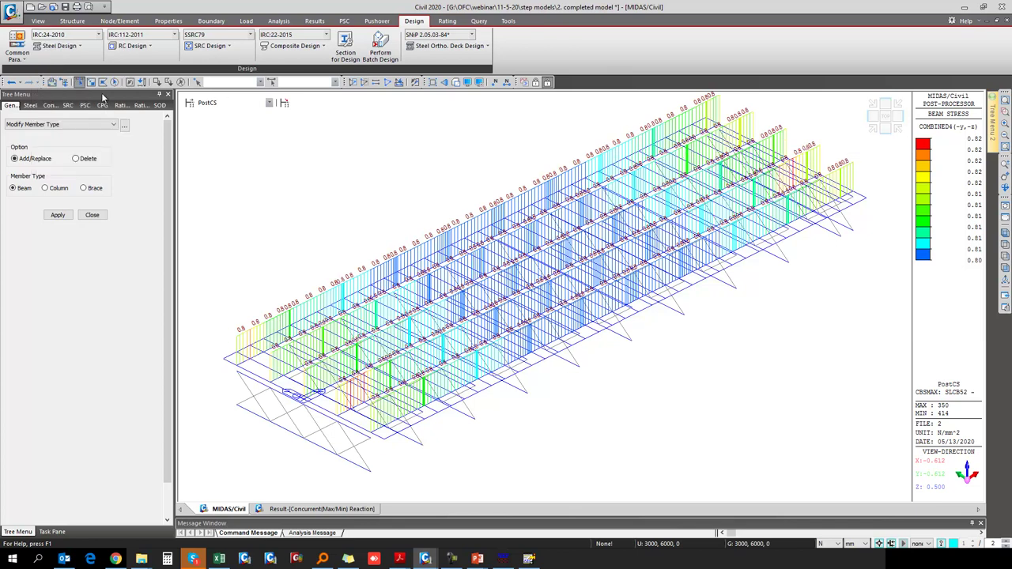
left_click(60, 45)
left_click(68, 62)
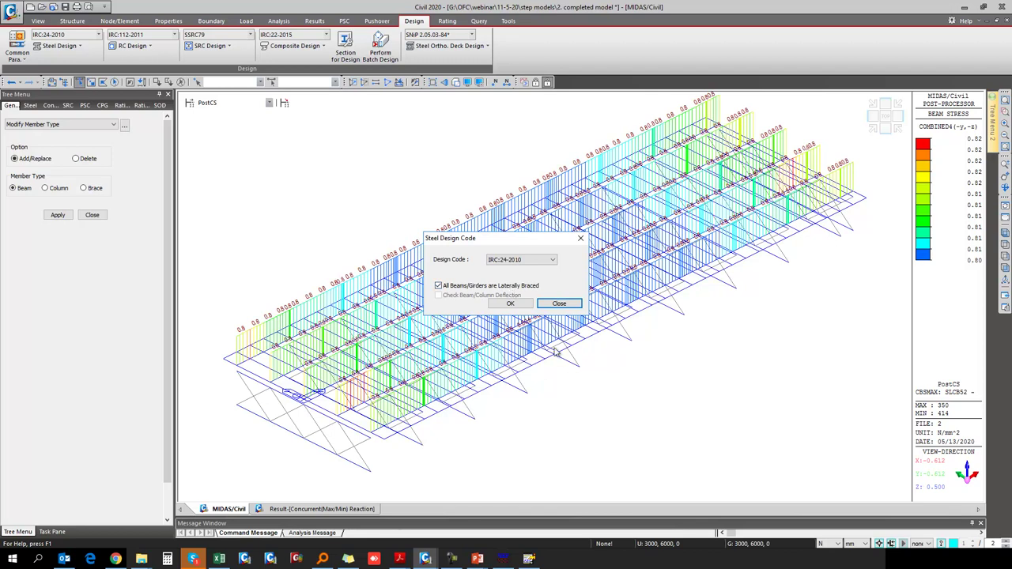
left_click(558, 303)
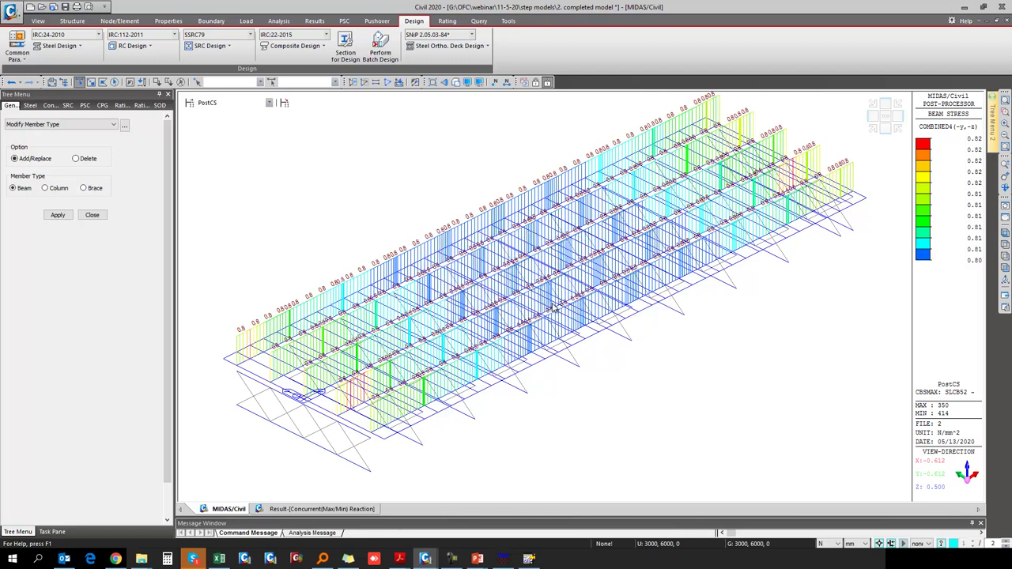
Review the IRC:24-2010 partial safety factors and the steel material properties used for design, leaving both unchanged.
left_click(70, 50)
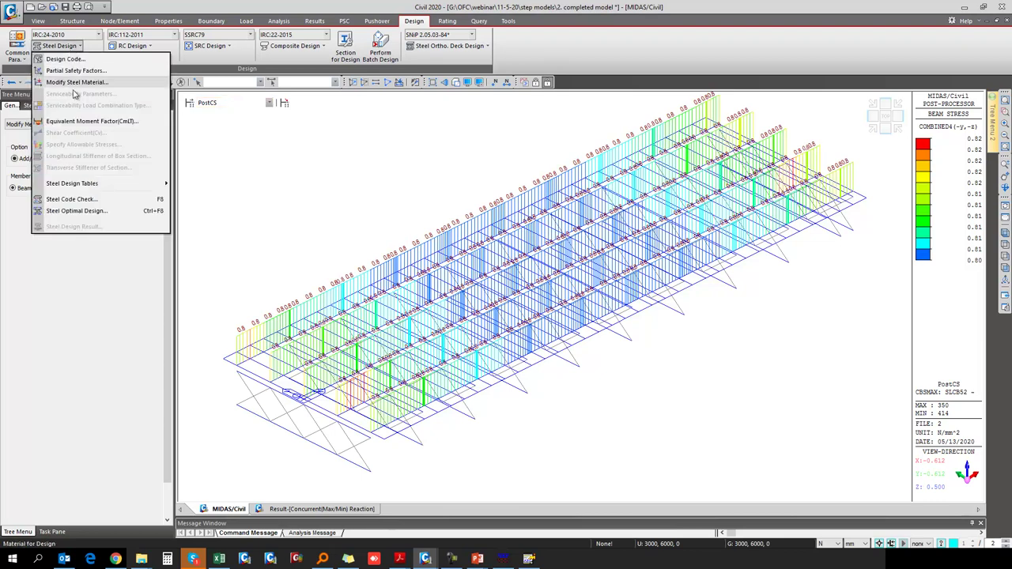
left_click(79, 76)
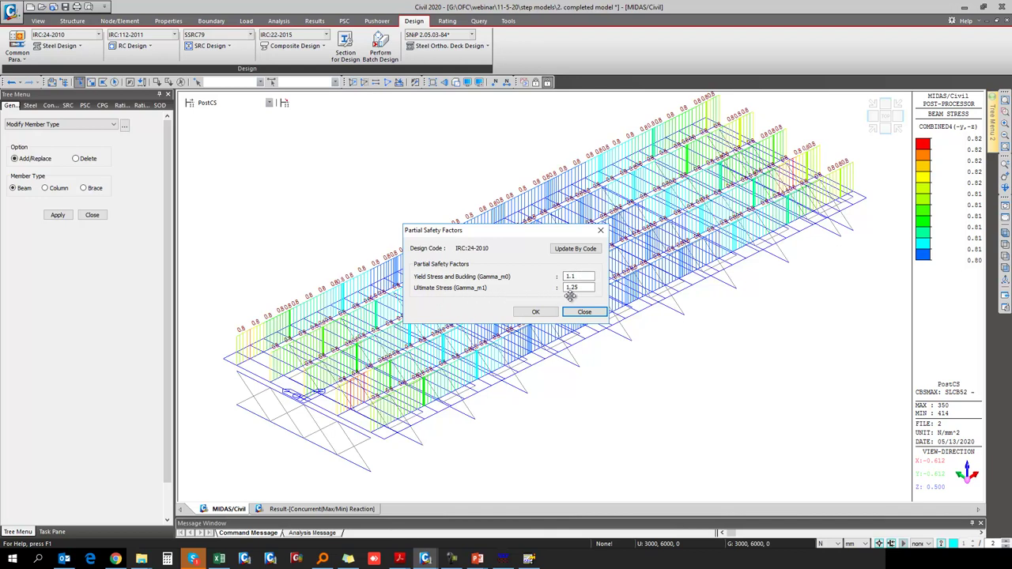
left_click(586, 313)
left_click(60, 45)
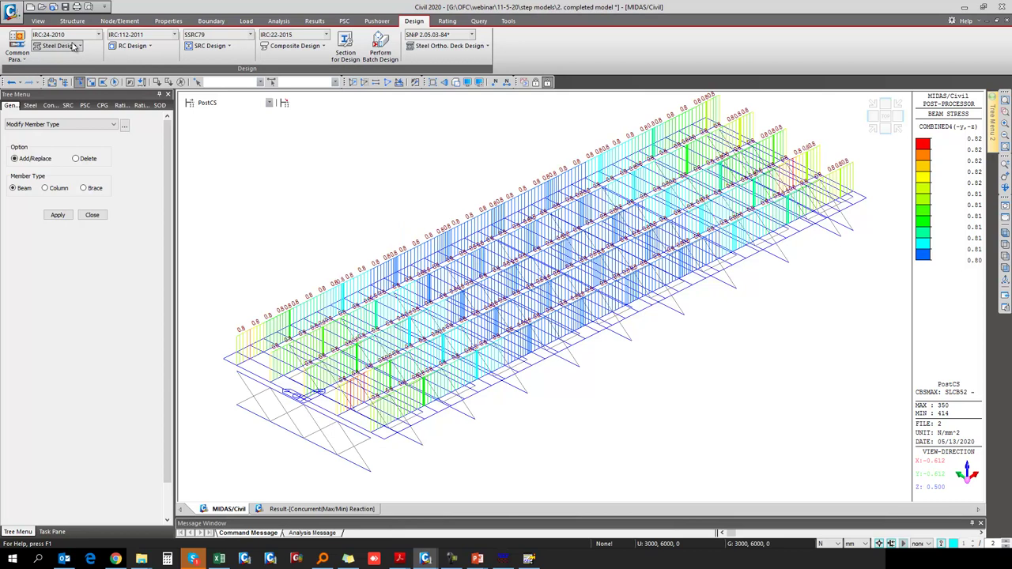
left_click(80, 82)
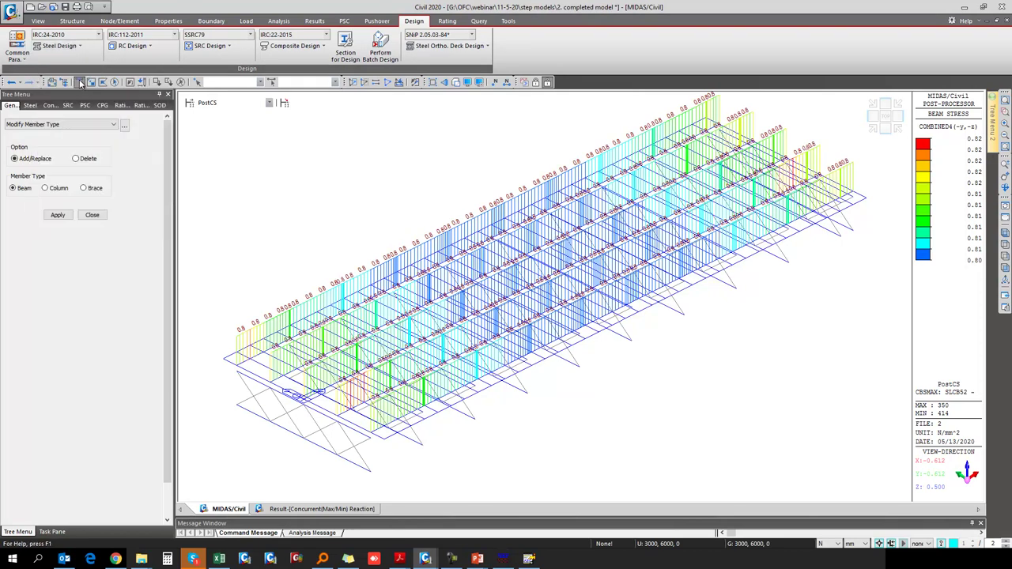
left_click(512, 199)
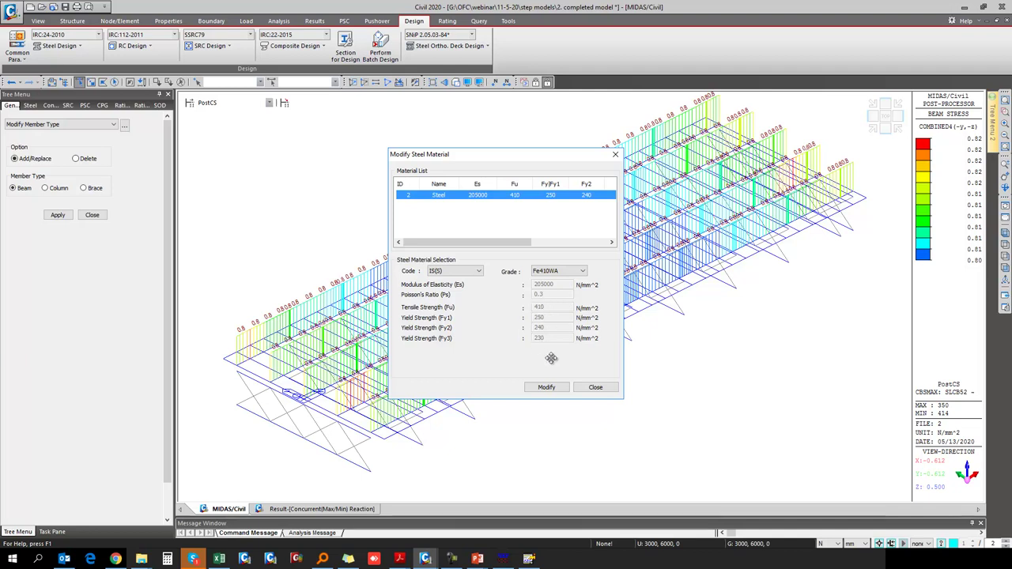
left_click(595, 387)
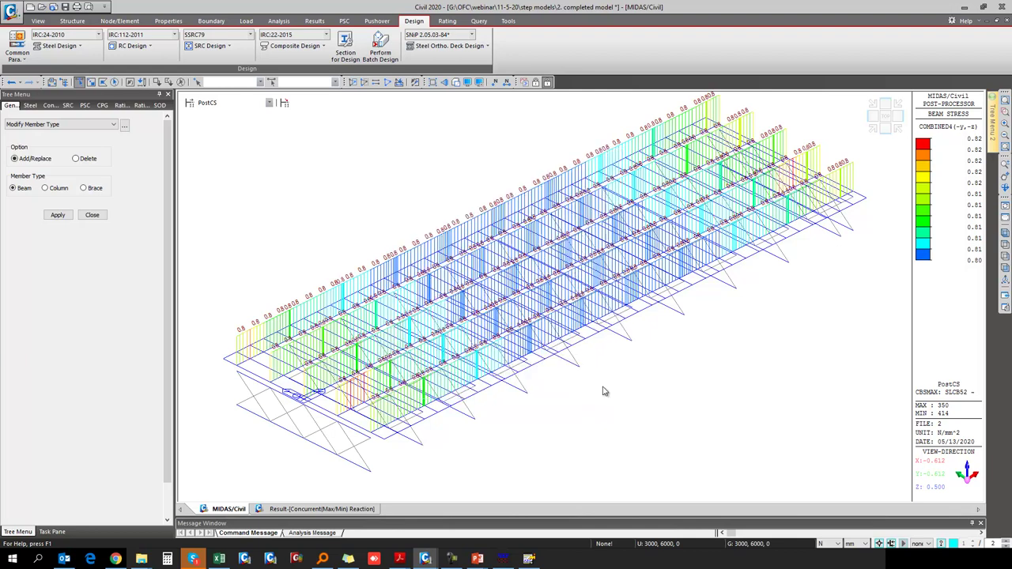
Select the first bay of the end cross frame and run the Steel Code Check on its members.
left_click(71, 46)
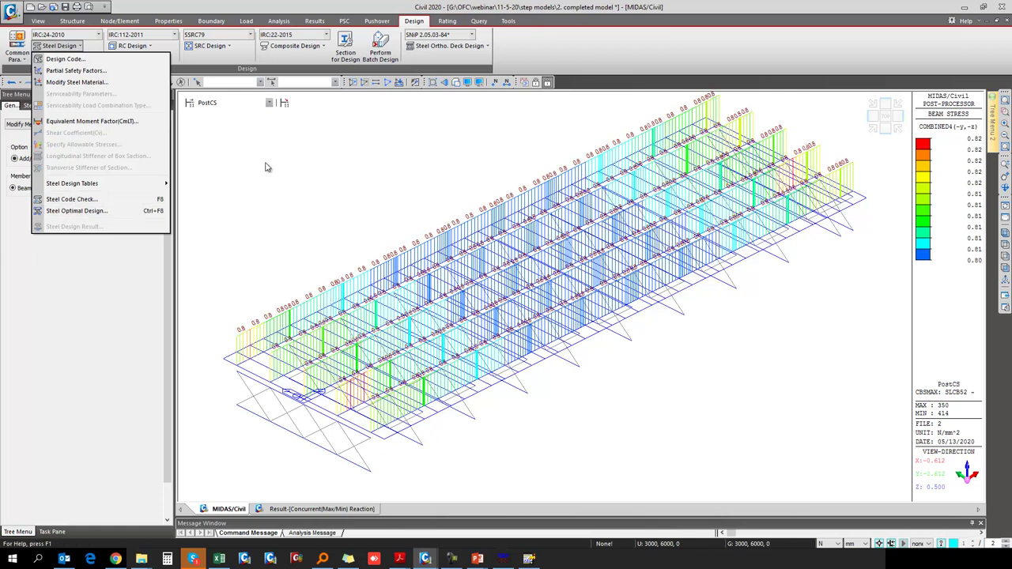
left_click(73, 200)
left_click_drag(237, 372, 265, 419)
left_click(263, 418)
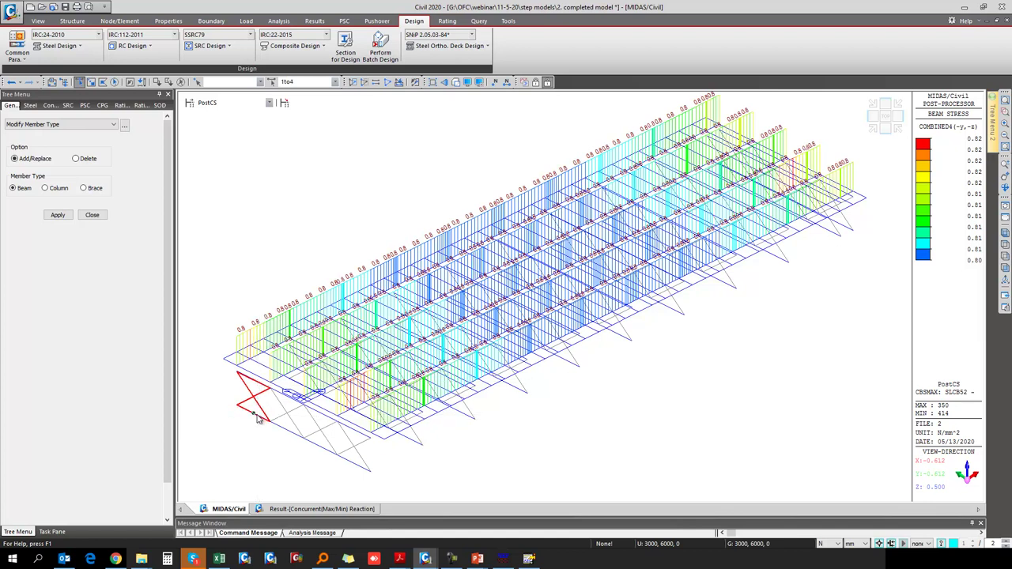
left_click(78, 47)
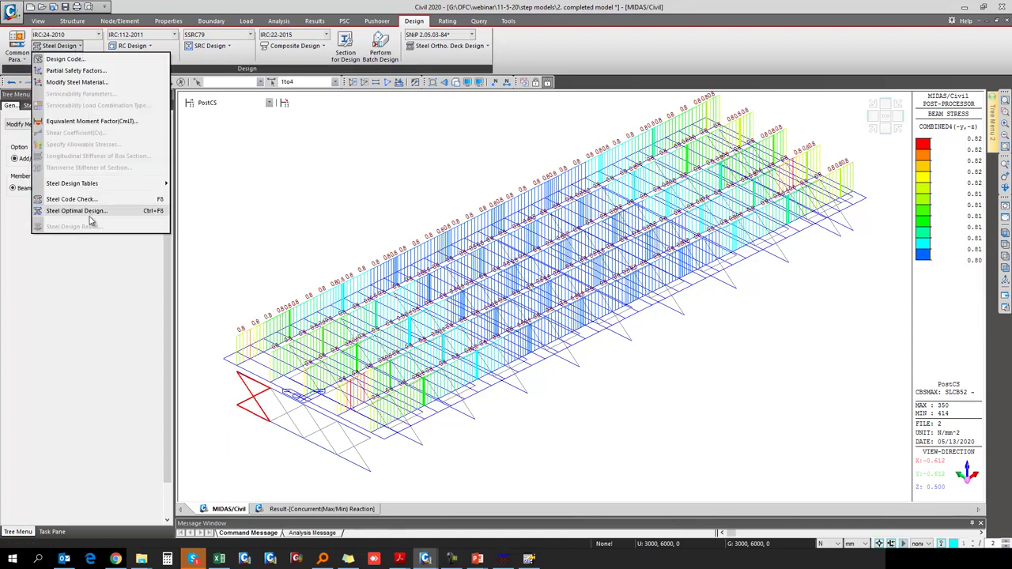
left_click(89, 200)
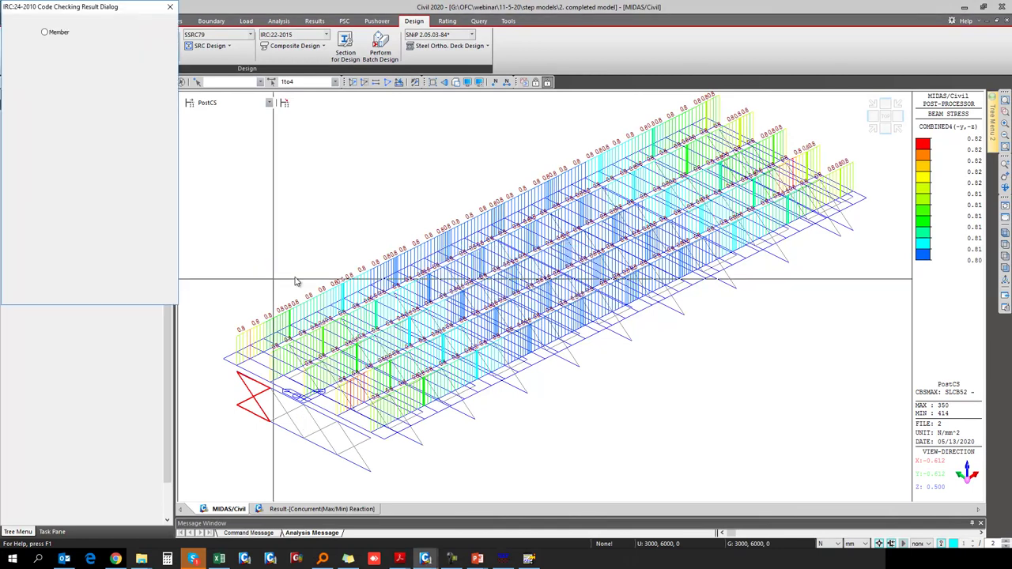
Expand the code checking results to the full table, filter them to NG members, and restore the display of all members.
left_click(59, 34)
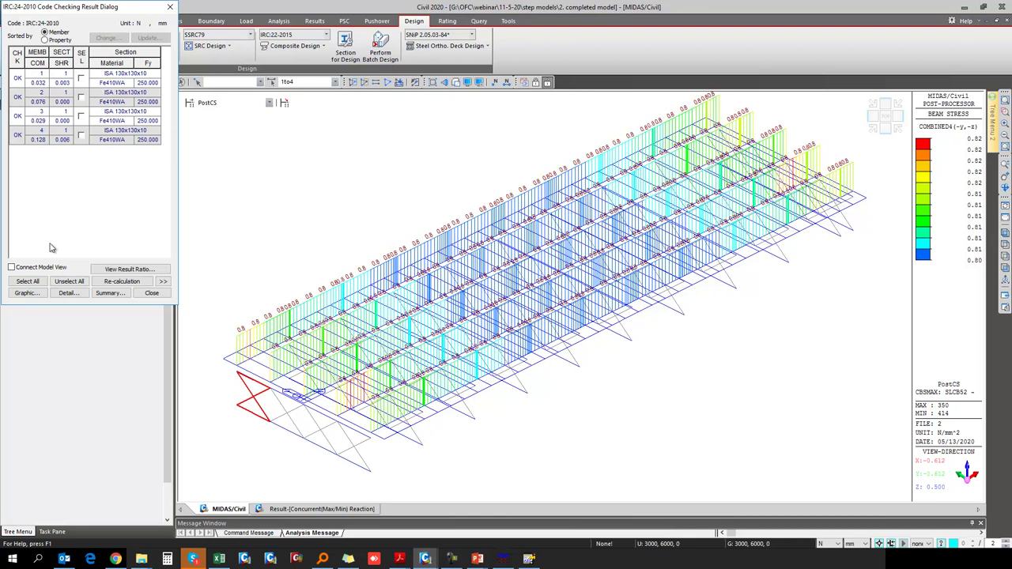
left_click(204, 164)
left_click(165, 281)
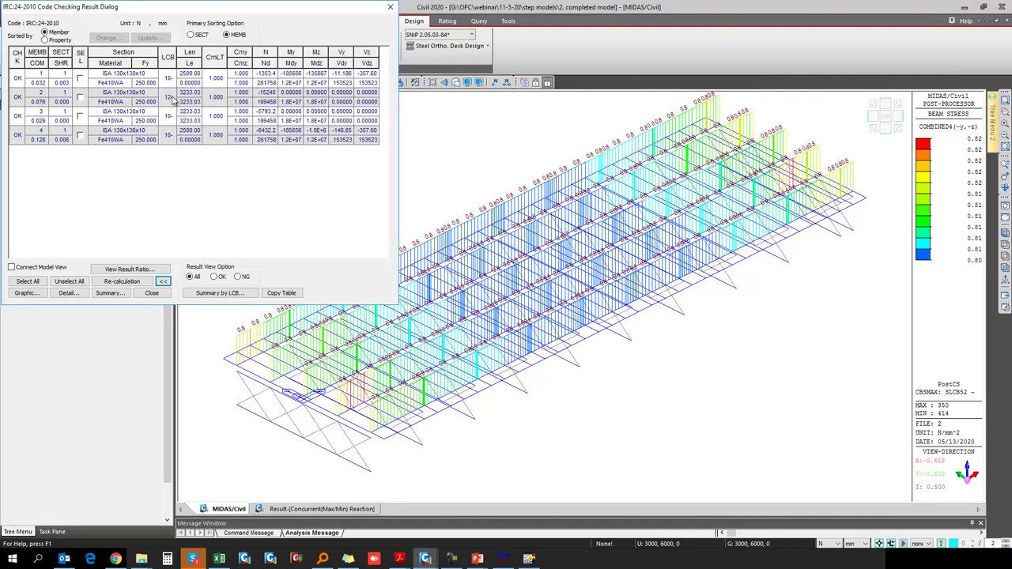
left_click(40, 76)
left_click(238, 277)
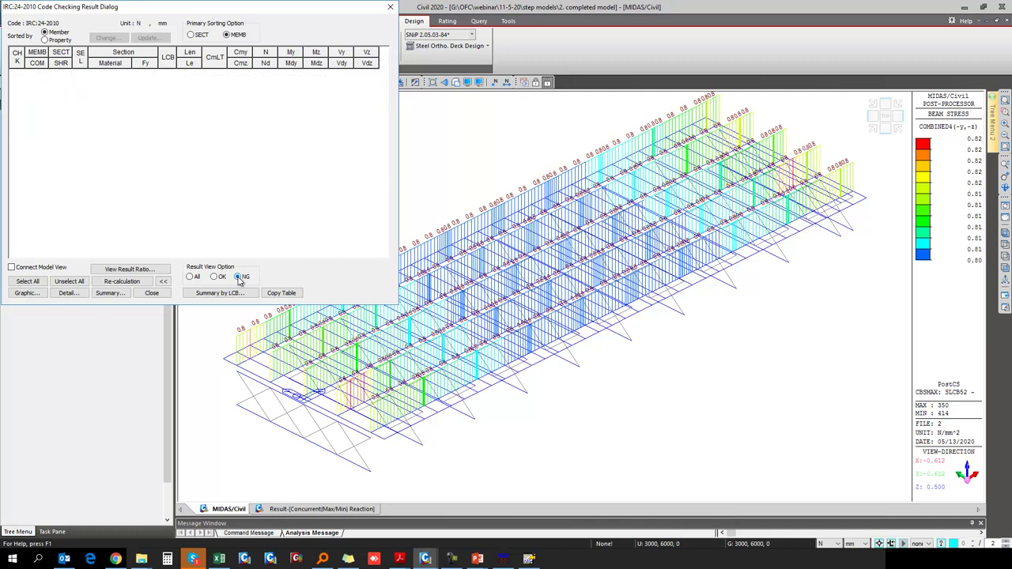
left_click(192, 277)
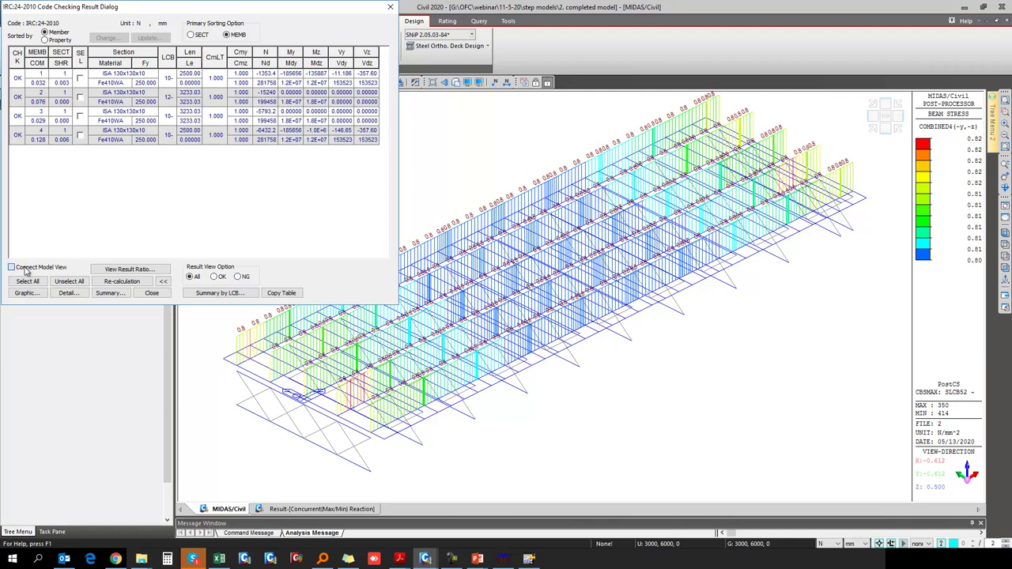
Link the results to the model view, select member 1, and review its graphic code-check report before closing it.
left_click(80, 78)
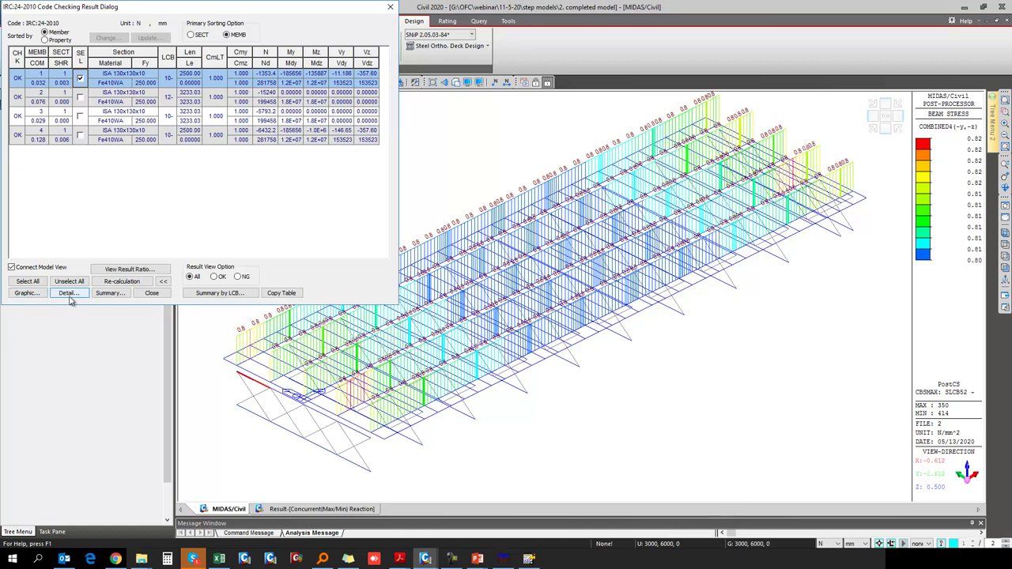
left_click(36, 300)
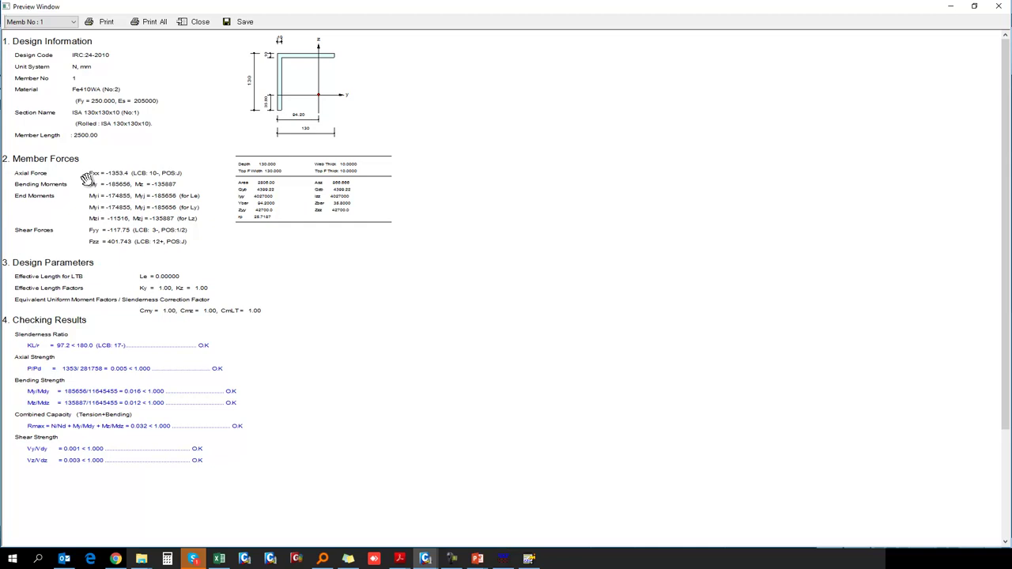
left_click_drag(260, 5, 478, 76)
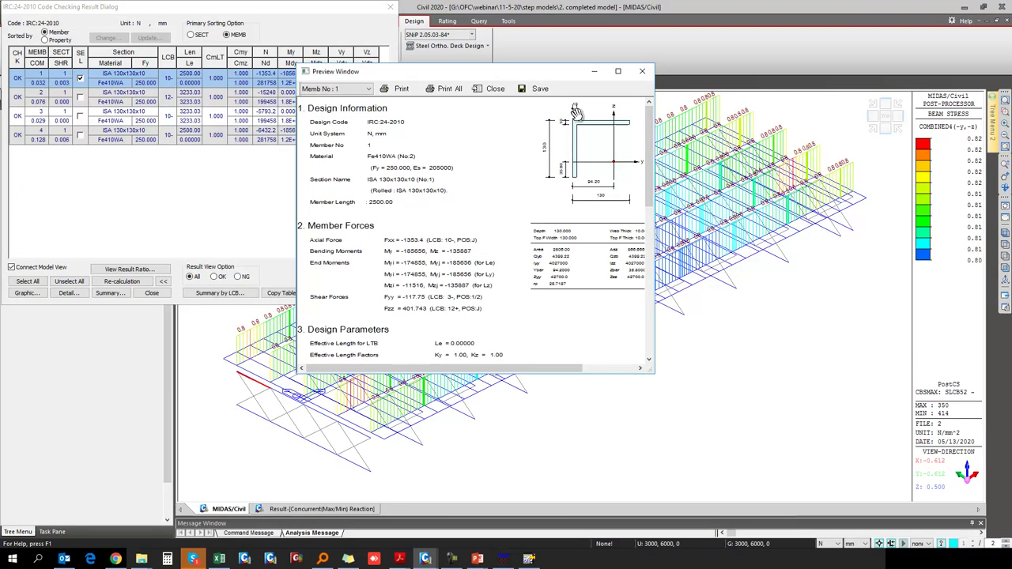
left_click(618, 72)
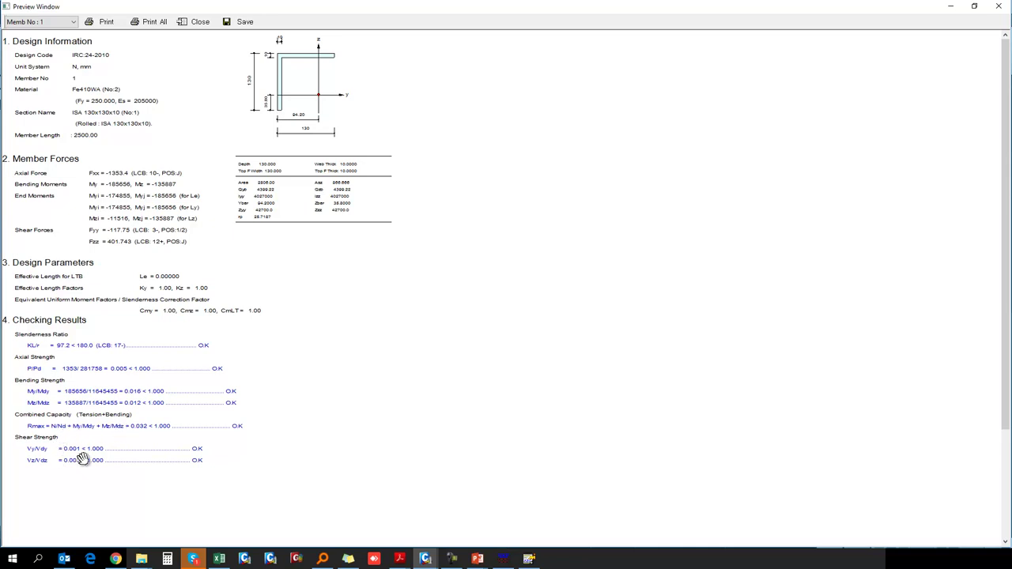
left_click(998, 5)
Open member 1's detailed code-check report and examine its load combinations, governing combination number, section properties, design parameters and member forces.
left_click(68, 294)
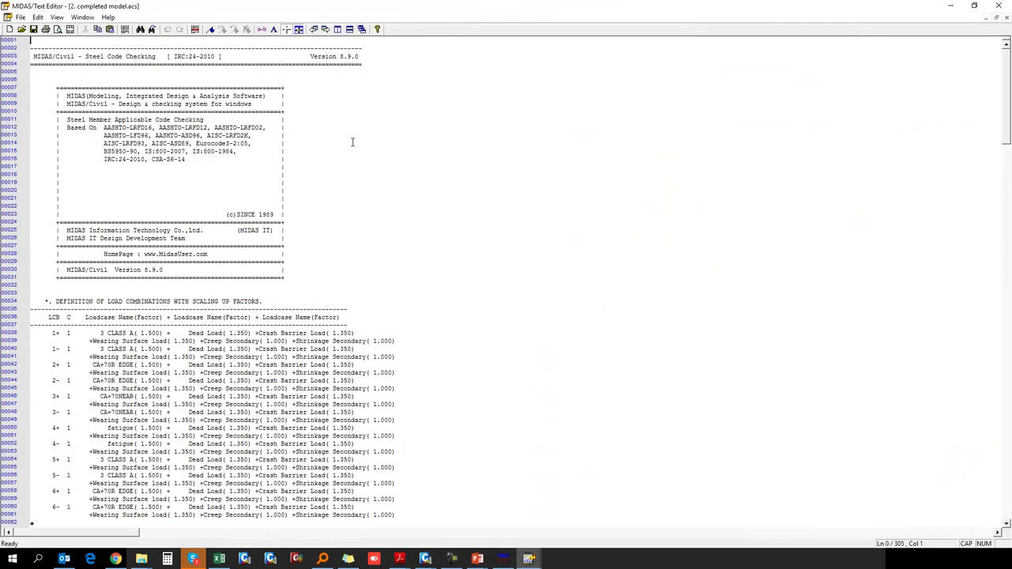
left_click(316, 301)
left_click_drag(1007, 130, 1007, 315)
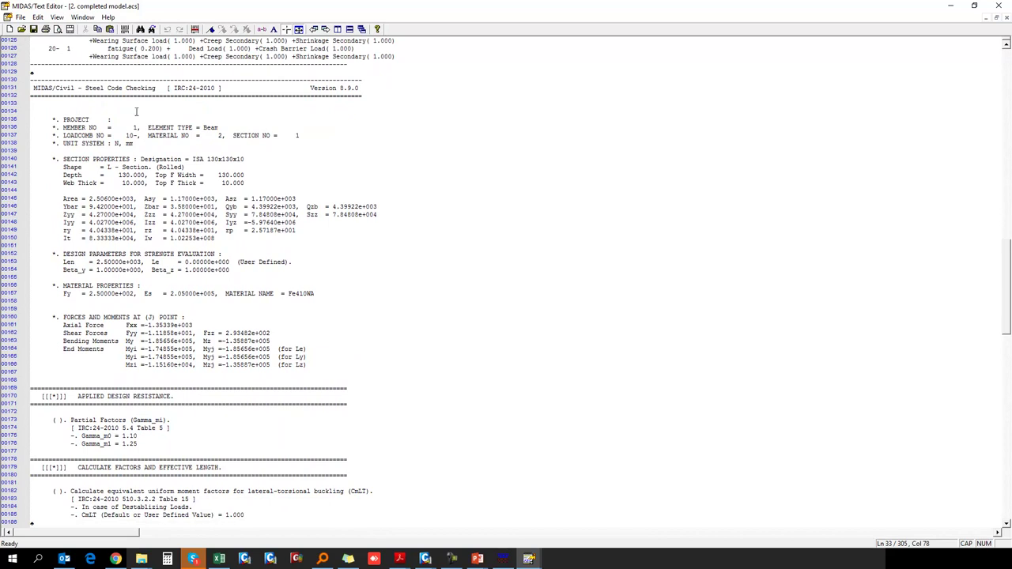
scroll(142, 179, "down", 1)
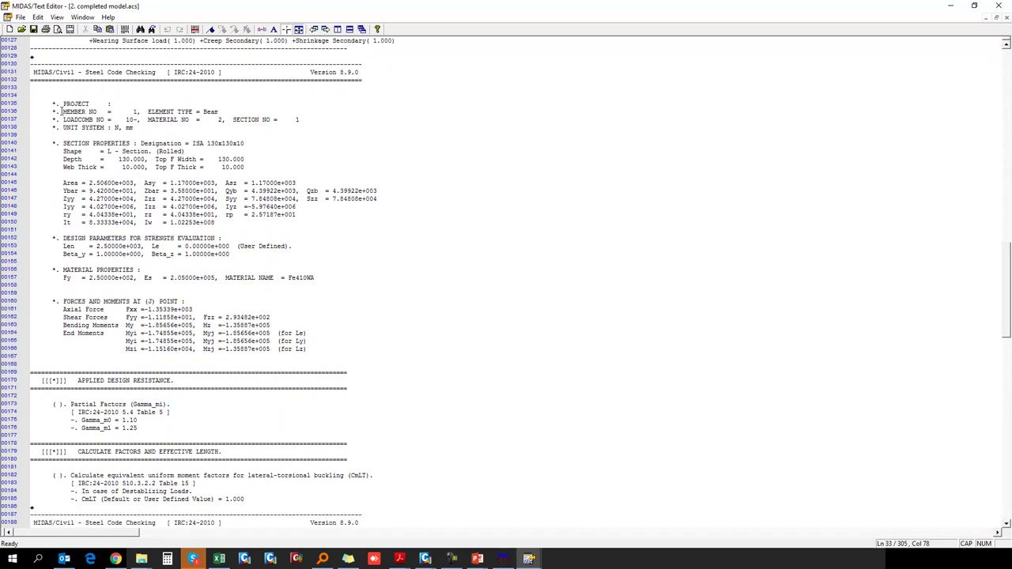
left_click(68, 167)
scroll(94, 162, "down", 2)
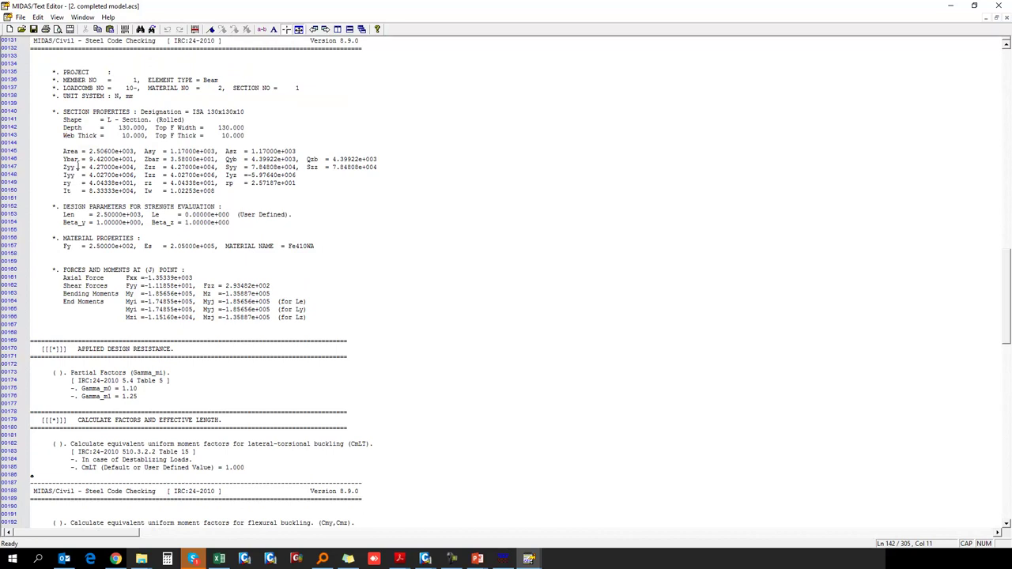
scroll(93, 196, "down", 3)
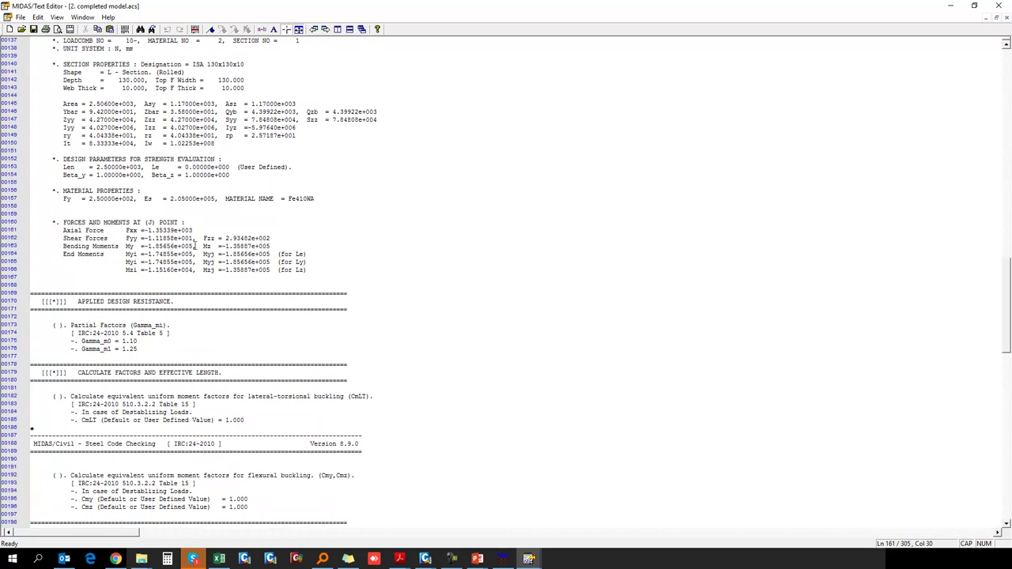
scroll(167, 230, "up", 5)
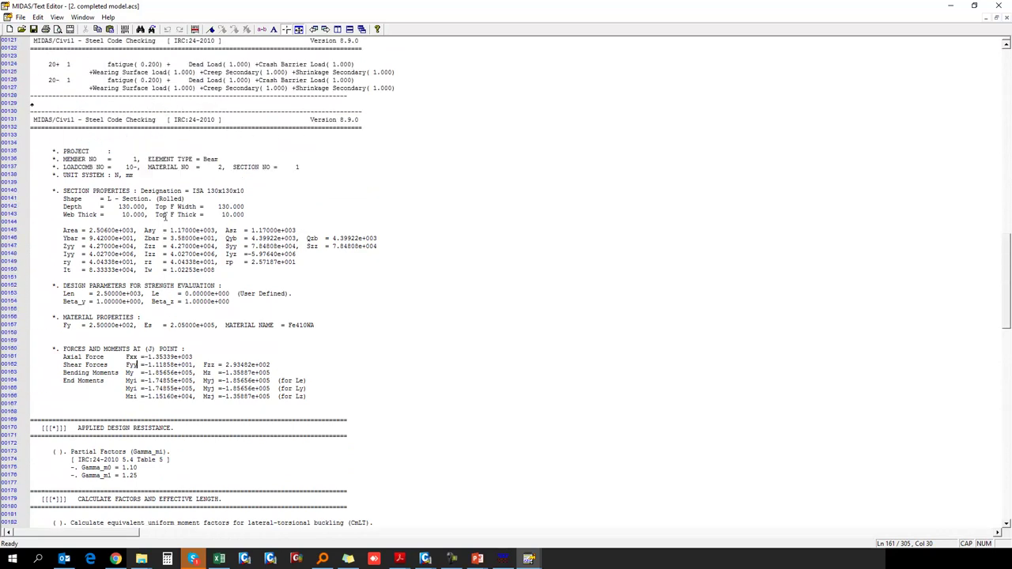
left_click_drag(135, 167, 63, 167)
scroll(146, 274, "down", 8)
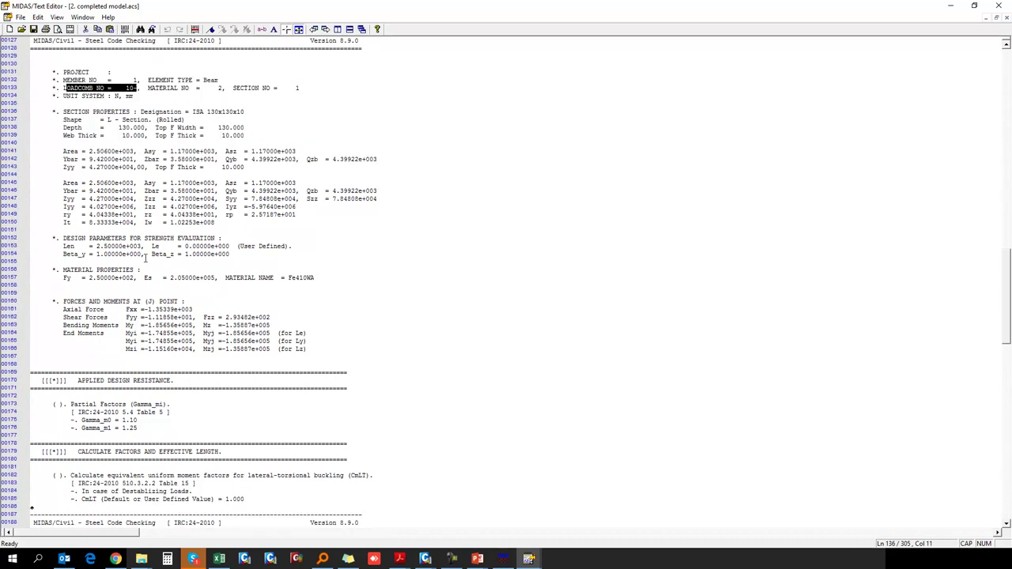
Examine the partial factors, equivalent moment factors, section classification and axial strength check in member 1's detailed report.
scroll(146, 275, "down", 3)
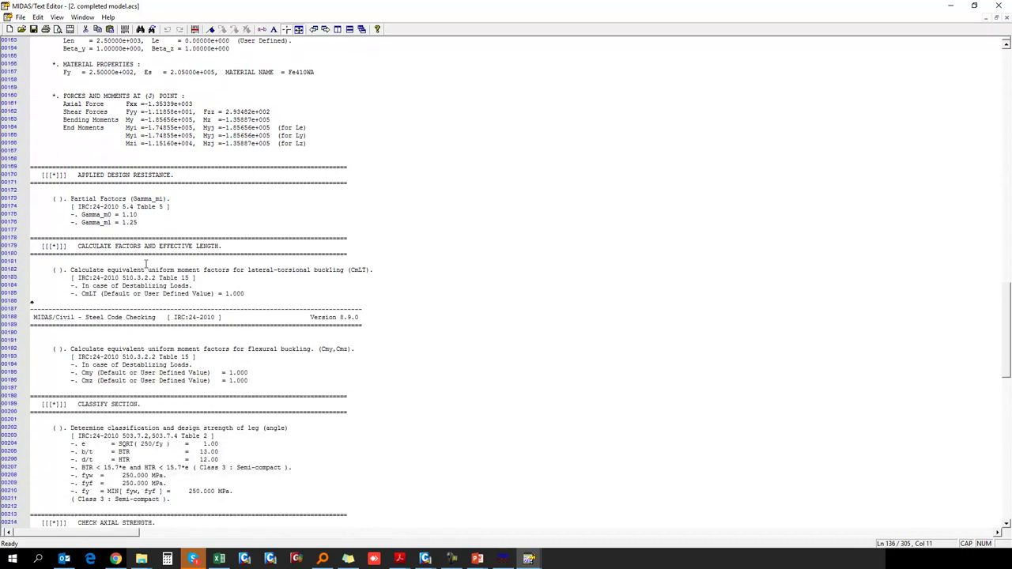
scroll(146, 245, "down", 2)
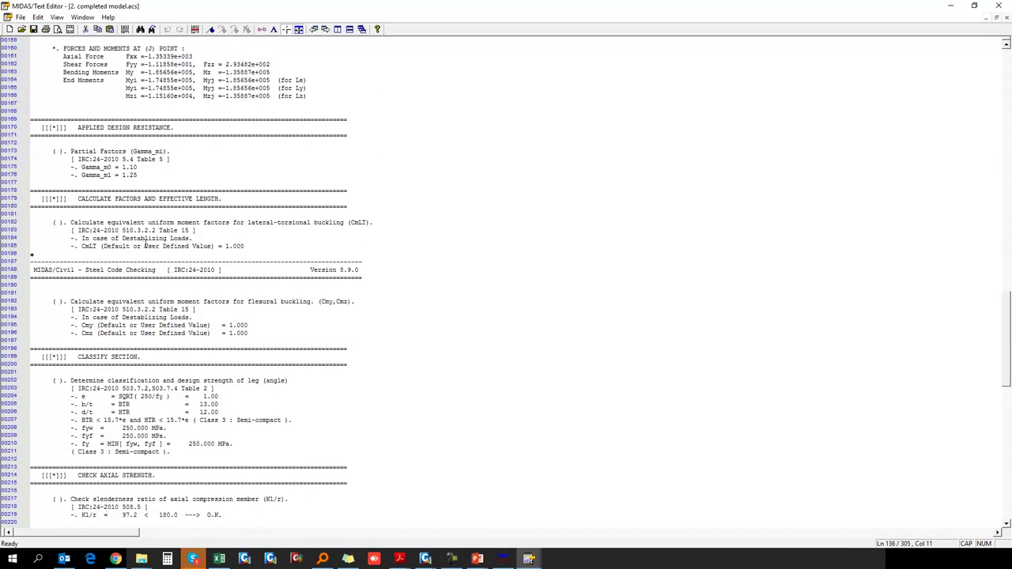
scroll(222, 239, "down", 4)
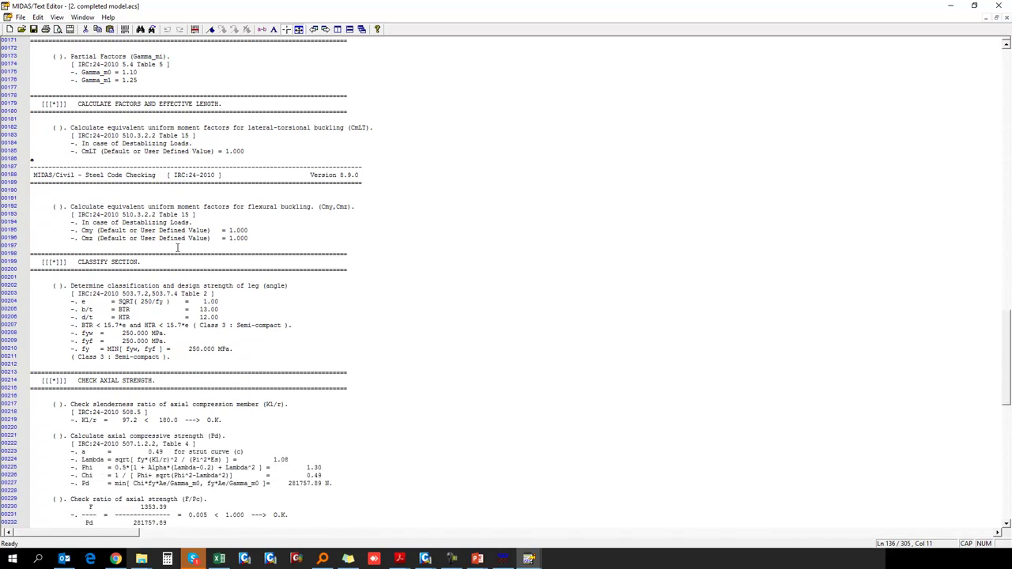
left_click(169, 325)
scroll(166, 324, "down", 1)
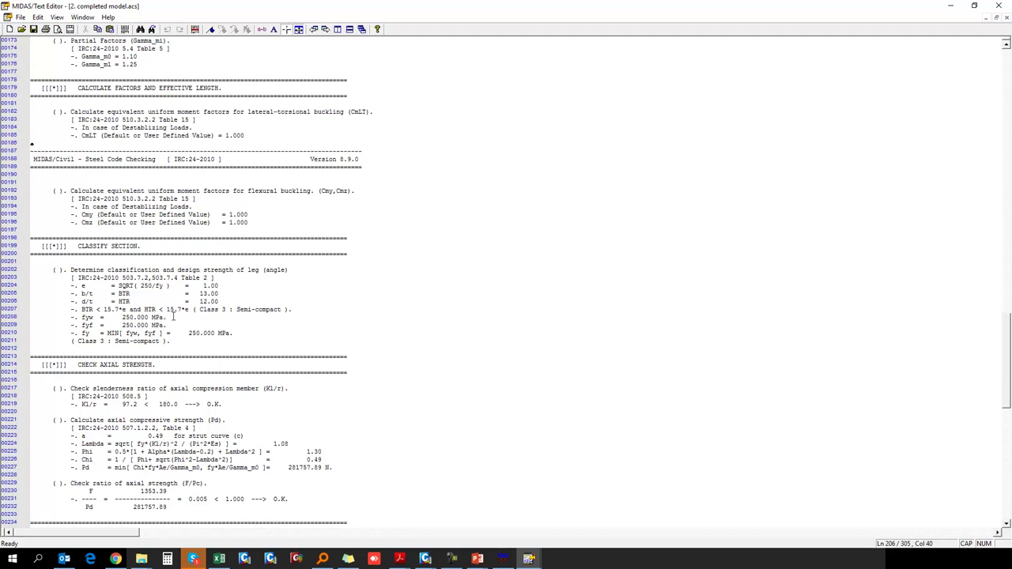
scroll(150, 320, "down", 5)
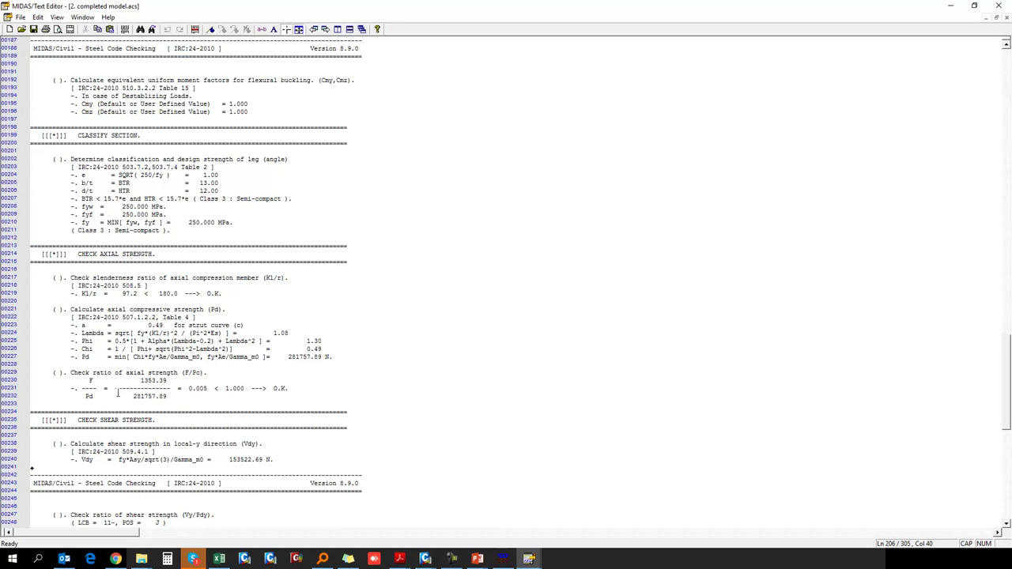
scroll(116, 391, "down", 2)
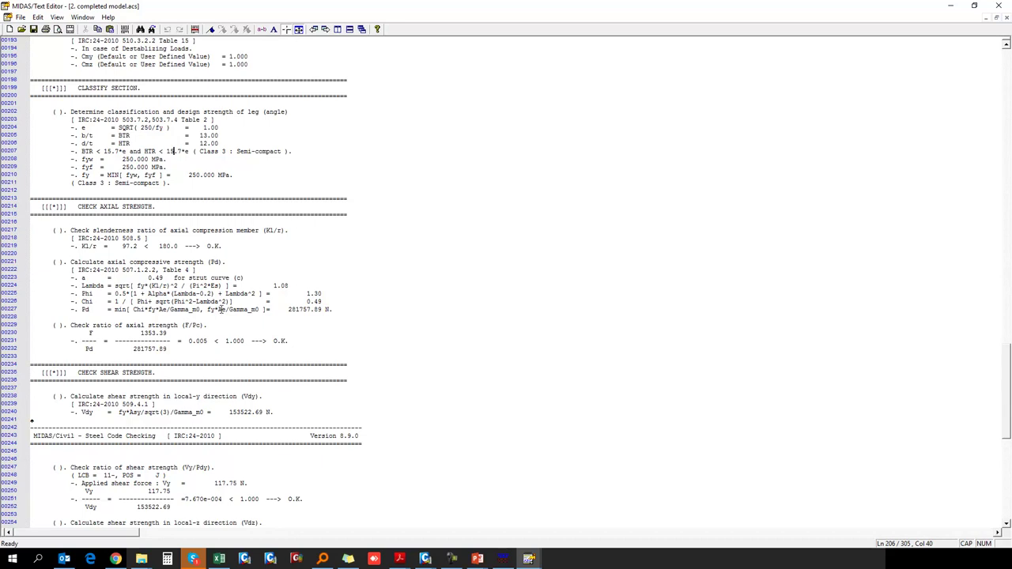
Examine the shear, flexural and combined force checks in member 1's detailed report, and close the report and the code checking results.
scroll(219, 310, "down", 9)
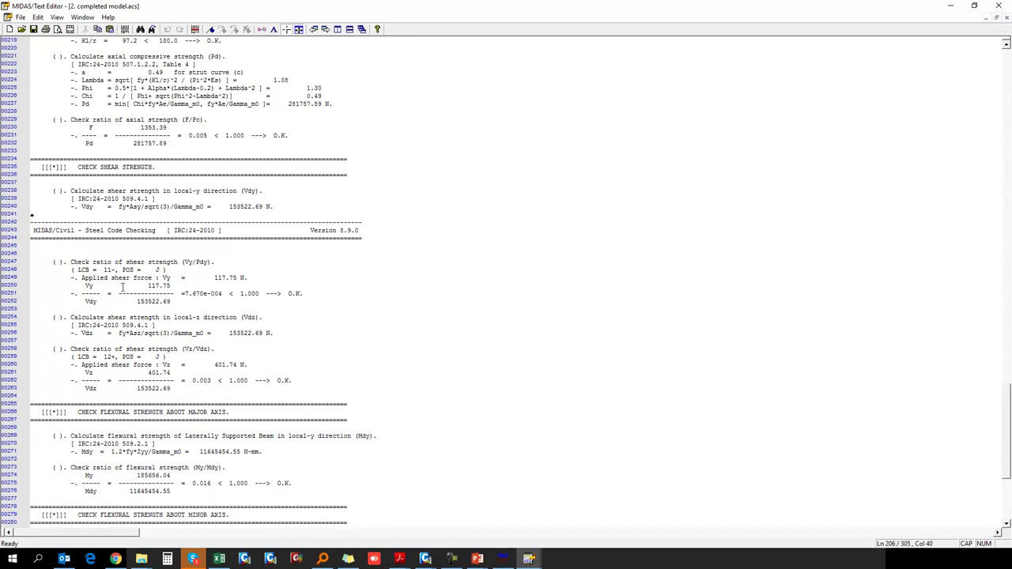
scroll(122, 287, "down", 2)
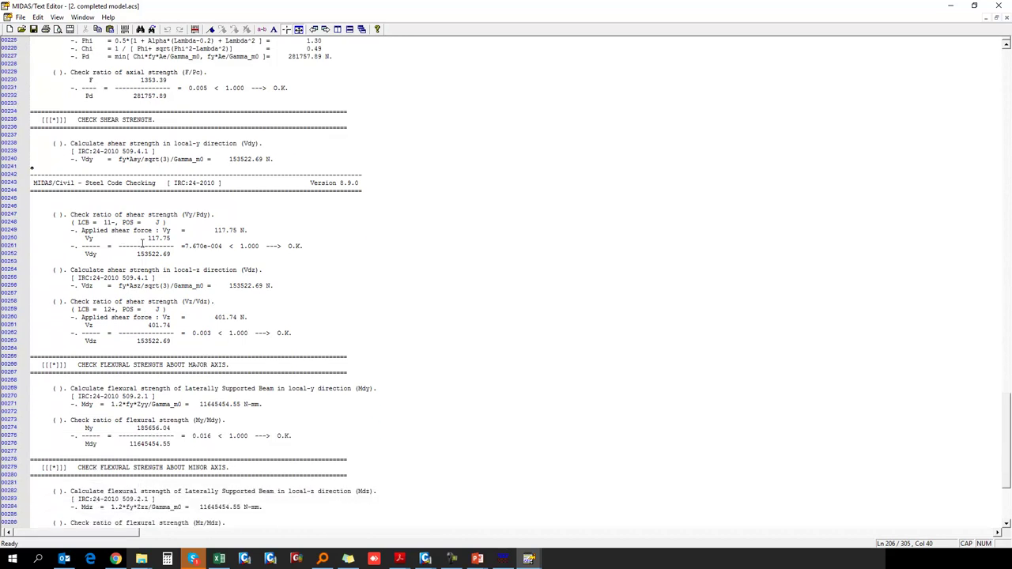
scroll(143, 243, "down", 1)
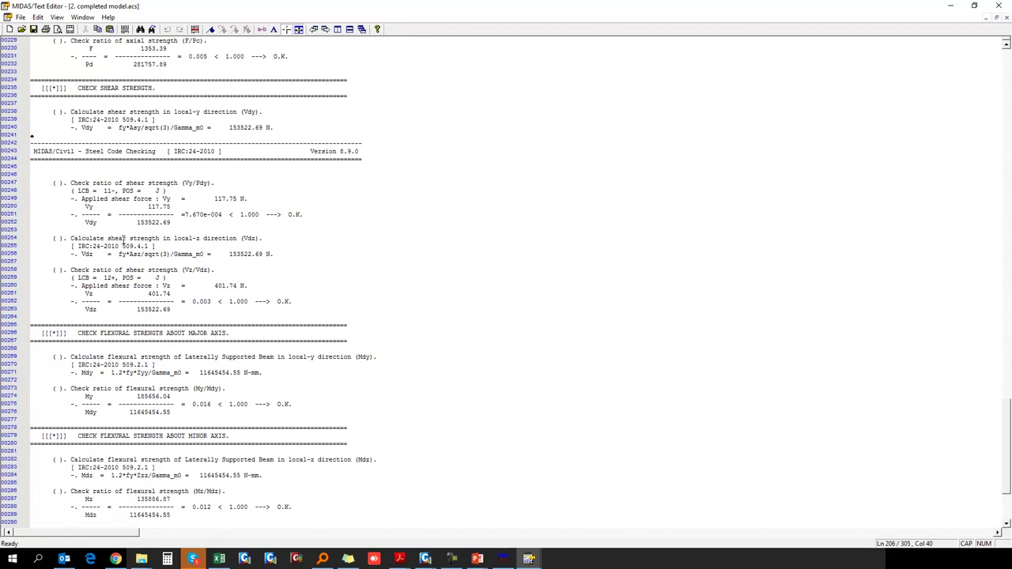
scroll(123, 239, "down", 2)
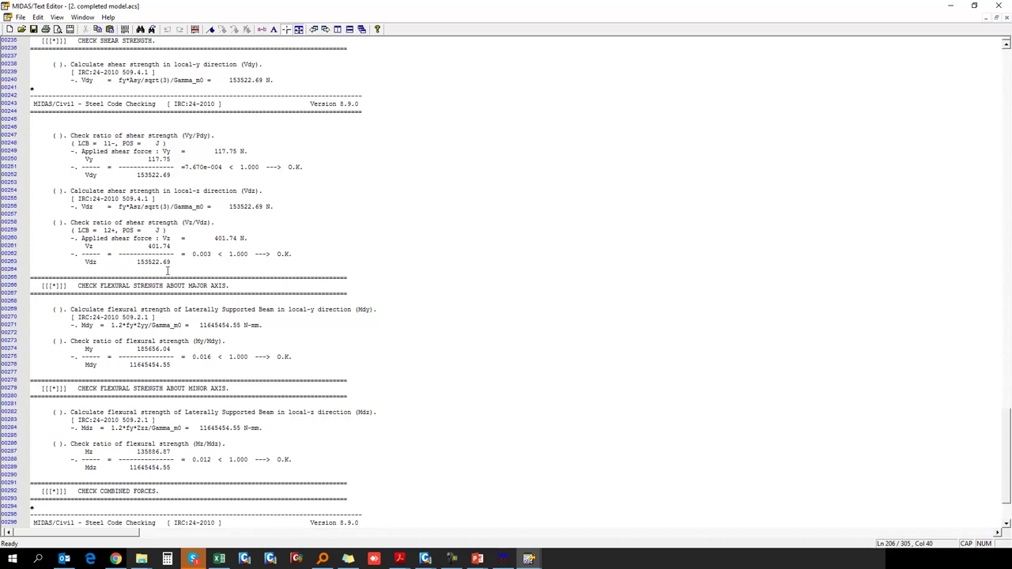
scroll(168, 272, "down", 2)
left_click(997, 6)
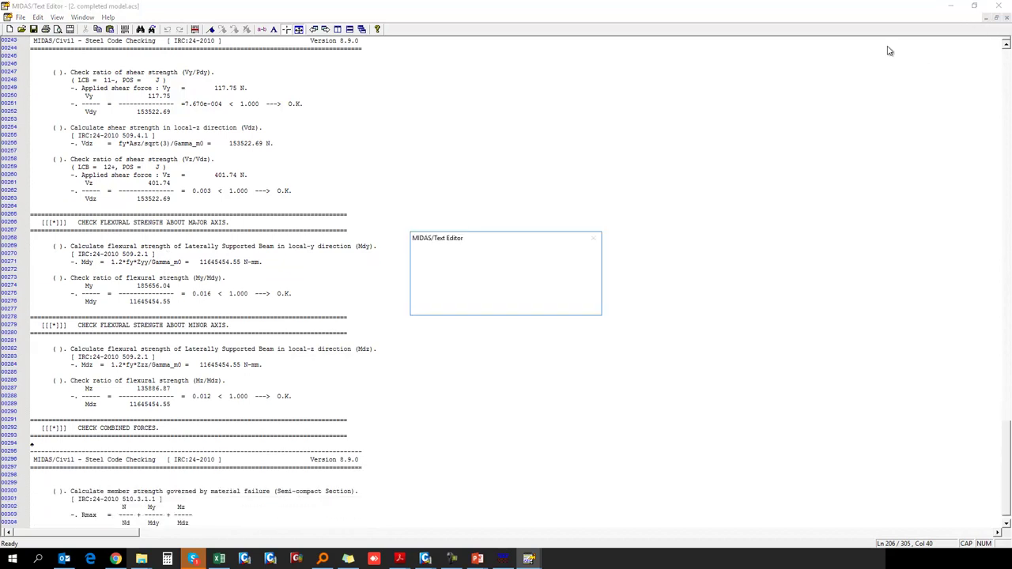
left_click(563, 299)
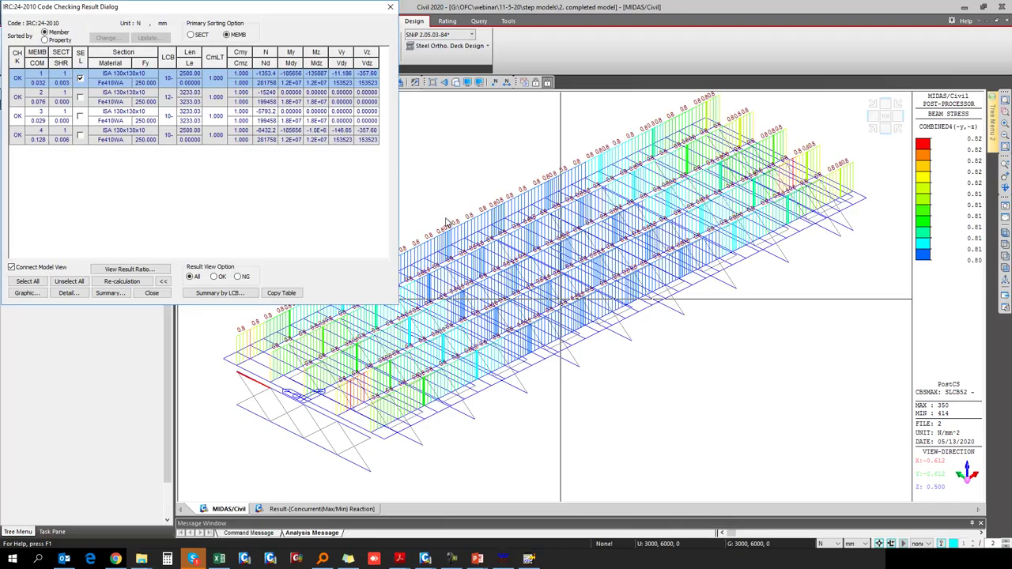
left_click(151, 292)
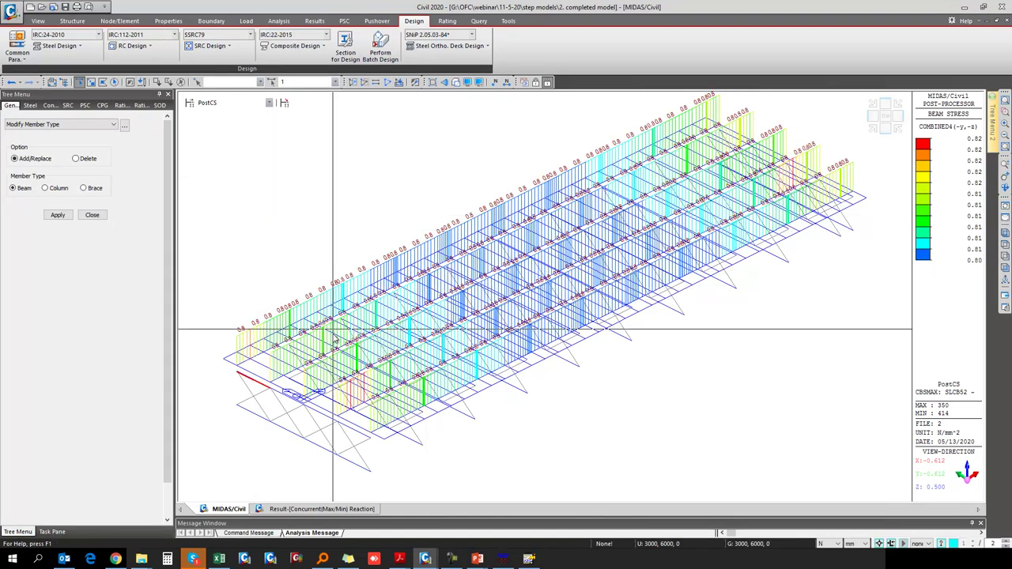
Rerun the steel code check, search IS angle sections satisfying a combined ratio from 0.8 to 1 for ISA 130x130x10, and close without changing it.
left_click(77, 46)
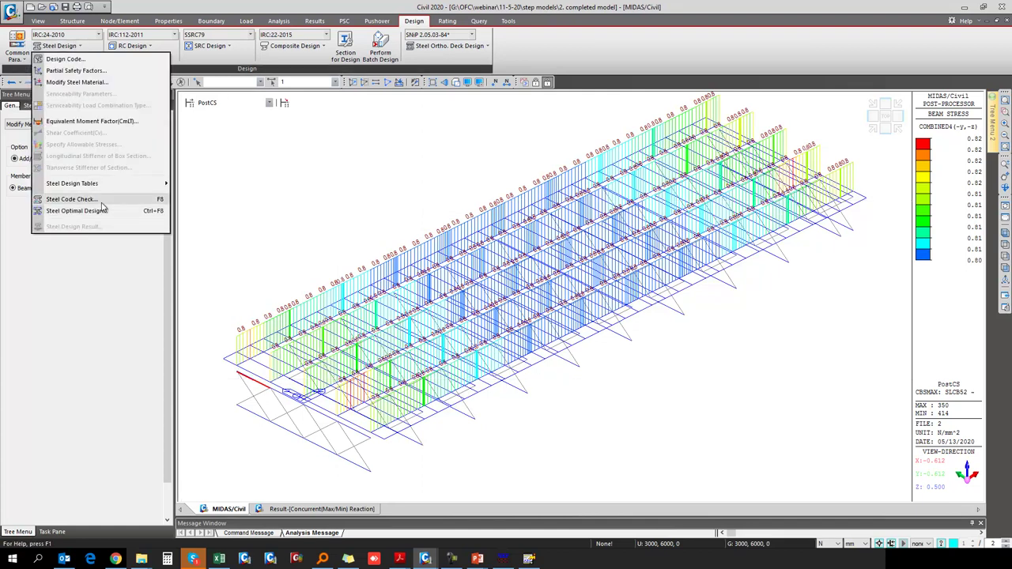
left_click(102, 202)
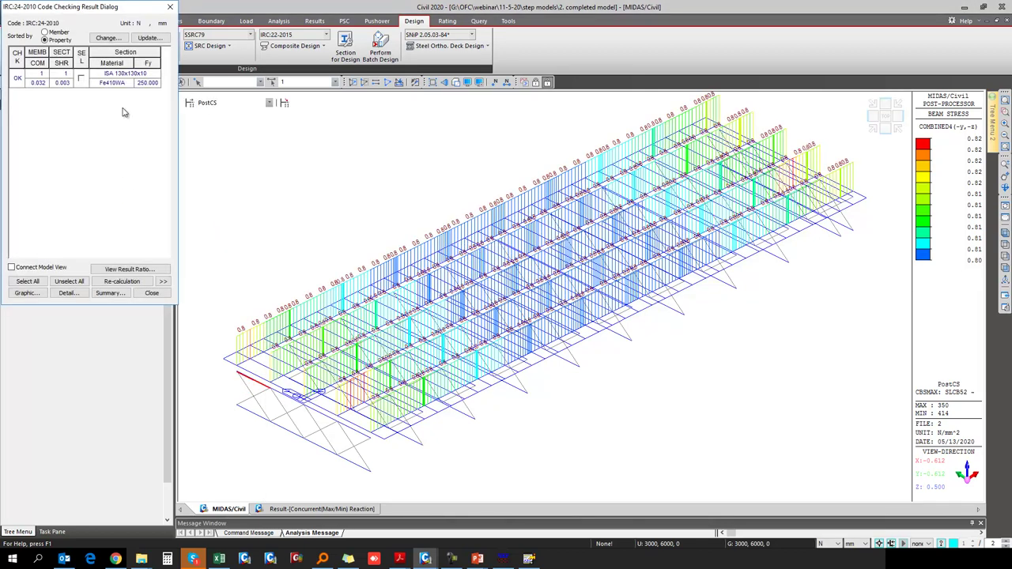
left_click(80, 78)
left_click(110, 43)
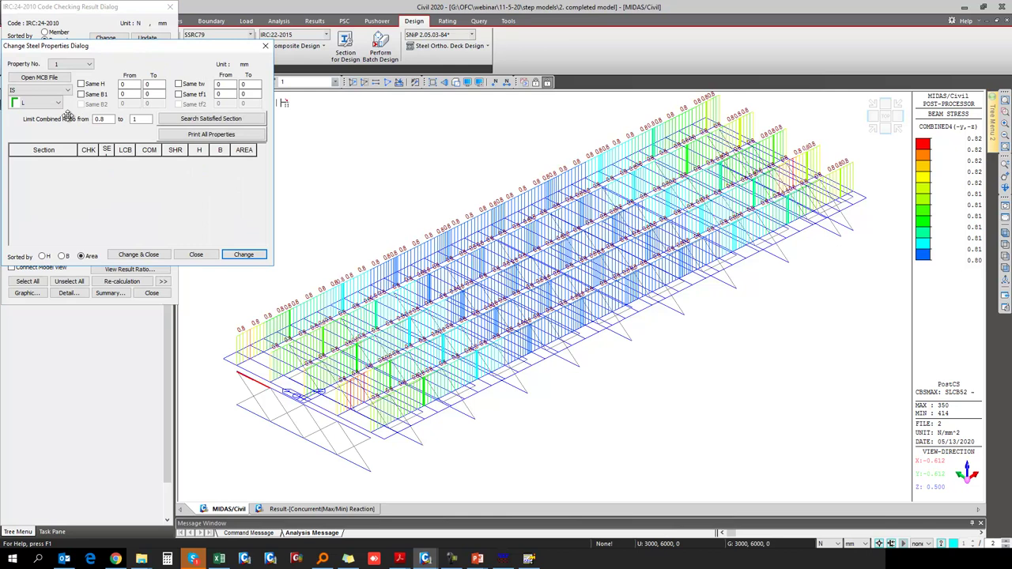
left_click(215, 120)
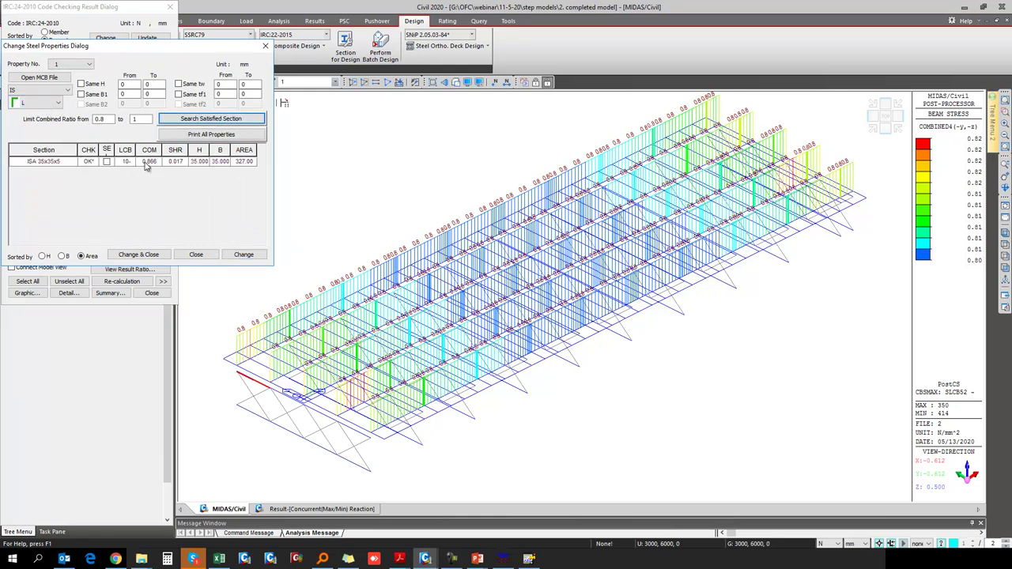
left_click_drag(109, 62, 382, 62)
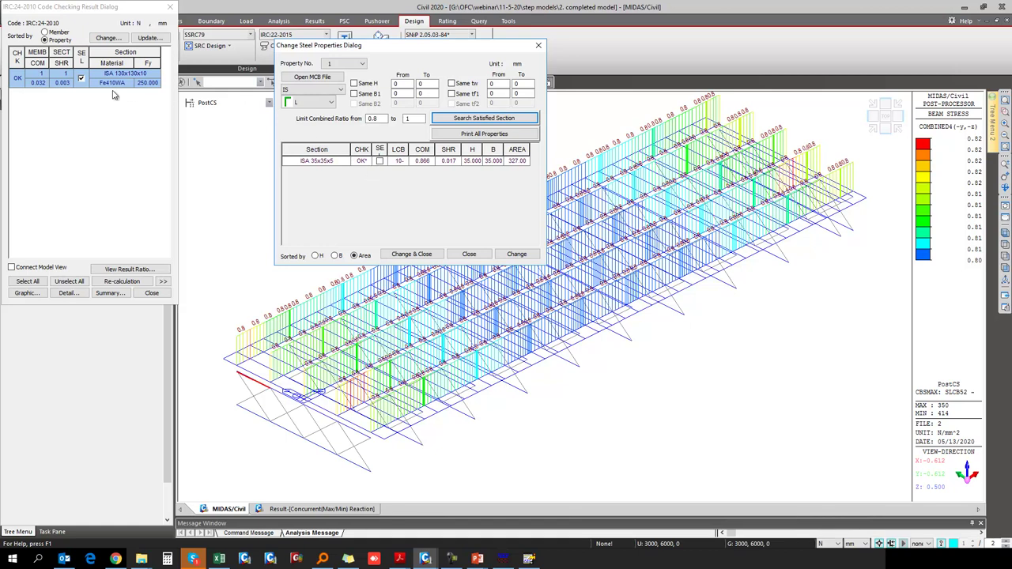
left_click(469, 253)
left_click(151, 293)
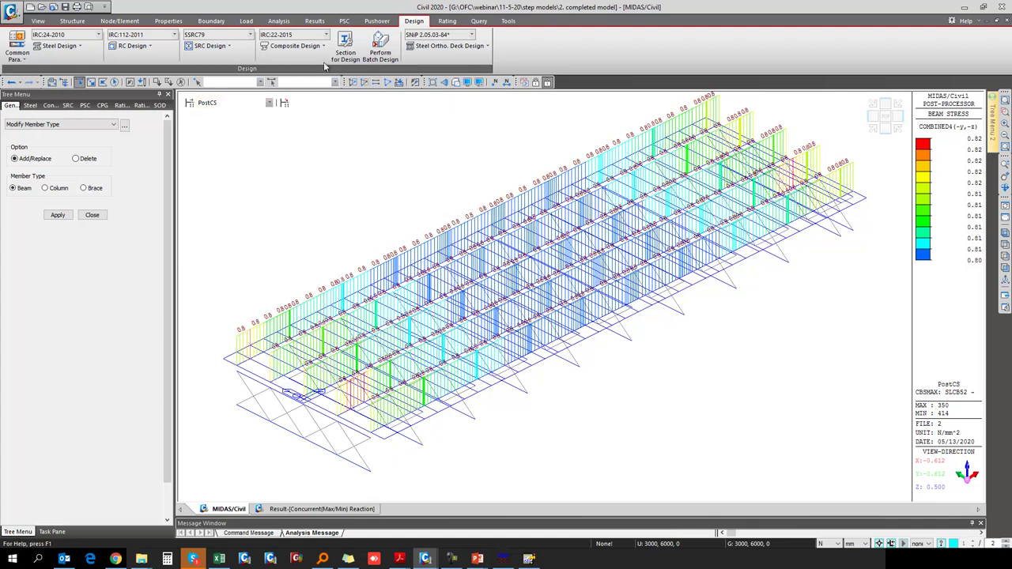
key("alt+Tab")
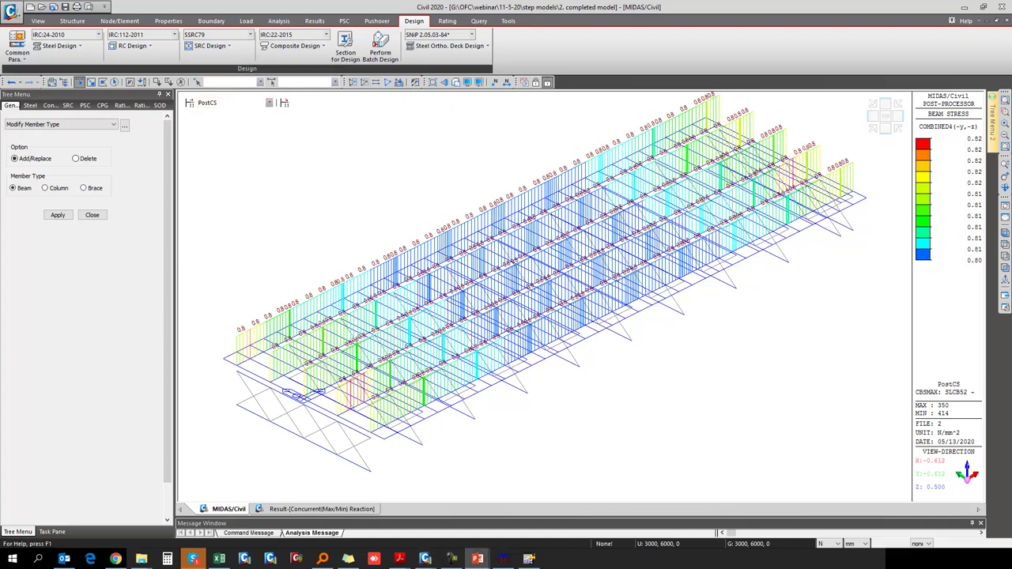
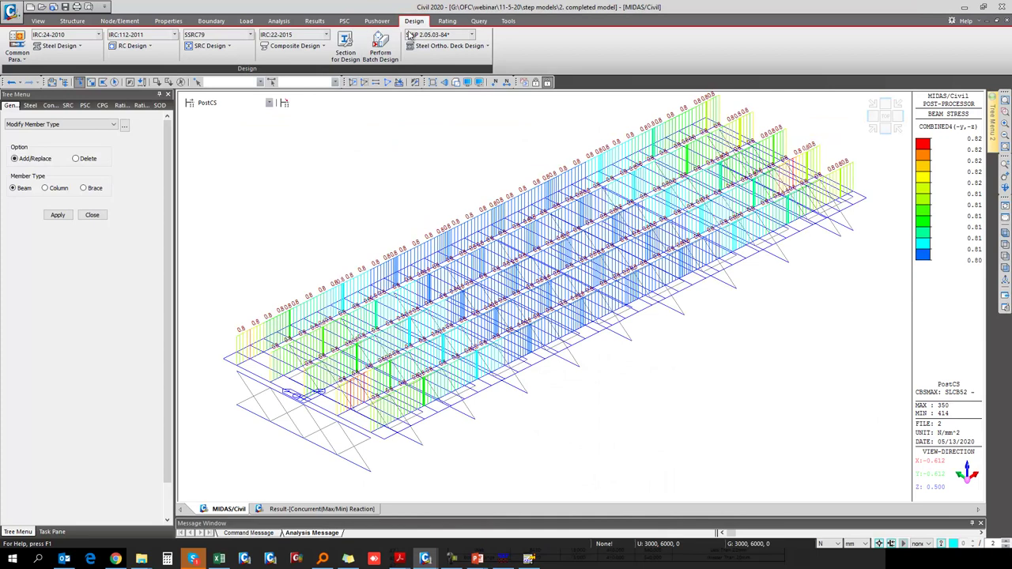
Open the IRC:22-2015 composite girder design parameters and examine the partial factors, stress limitation and deflection control settings.
left_click(291, 39)
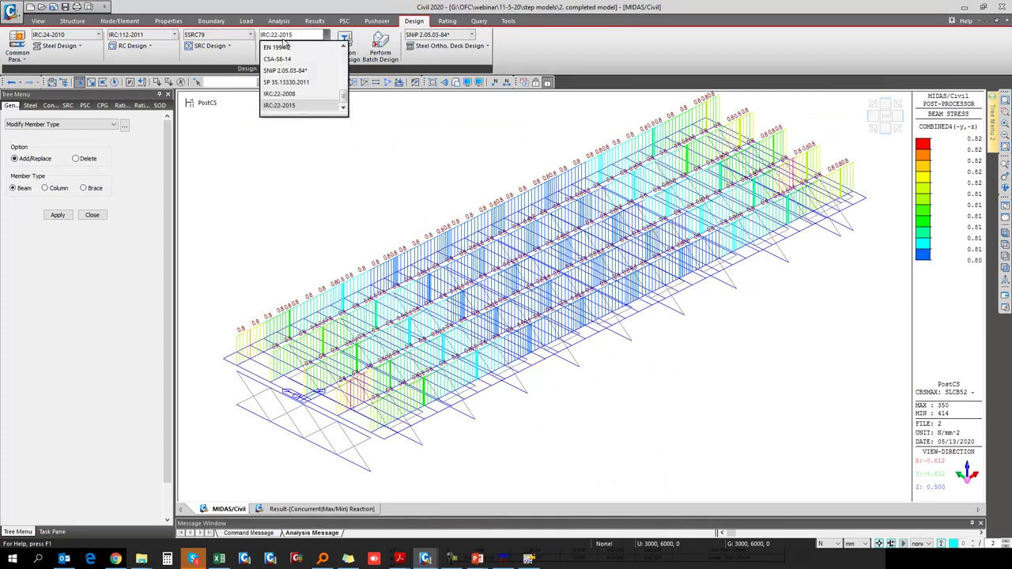
left_click(290, 39)
left_click(292, 46)
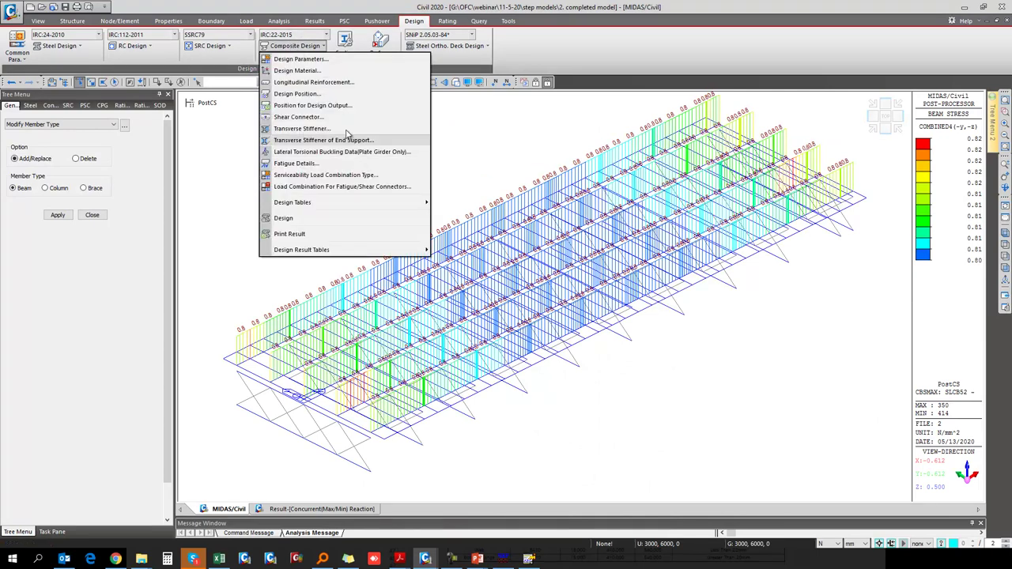
left_click(319, 60)
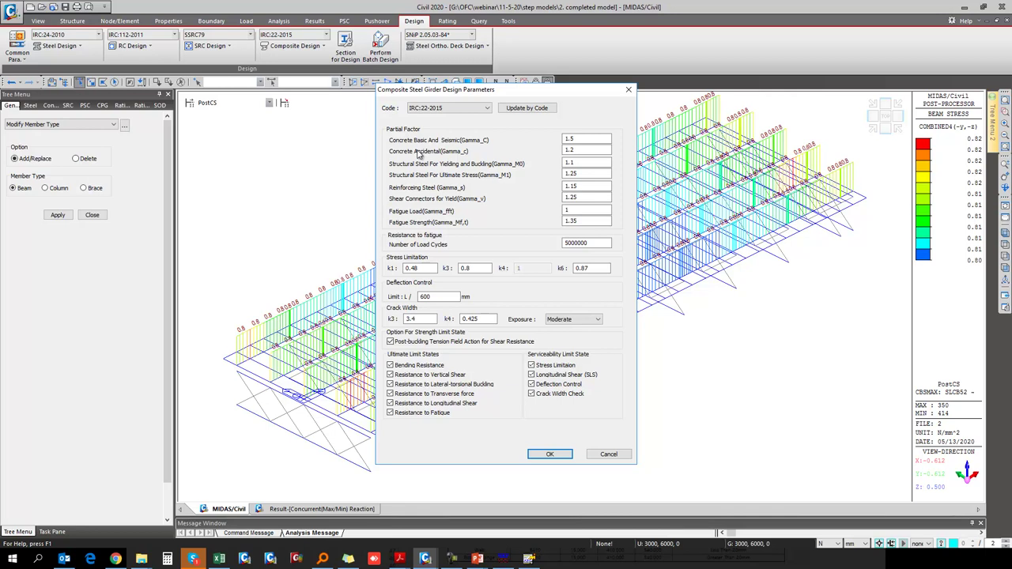
left_click(409, 269)
double_click(422, 297)
Try the crack width exposure options, return to Moderate, and leave the design parameters without deleting the design results.
left_click(574, 320)
left_click(558, 335)
left_click(574, 319)
left_click(562, 342)
left_click(574, 319)
left_click(570, 327)
left_click(549, 454)
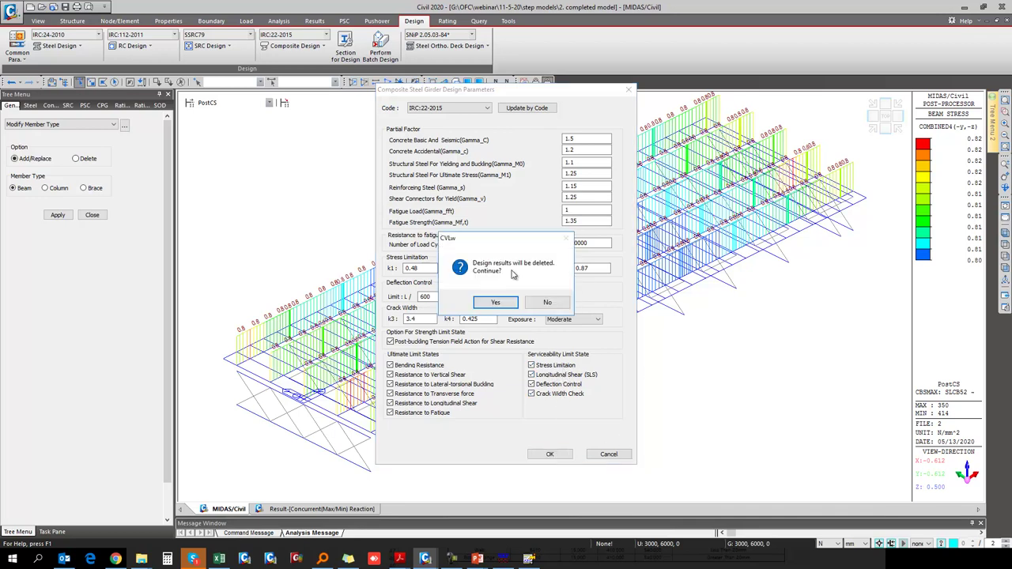
left_click(545, 304)
left_click(608, 454)
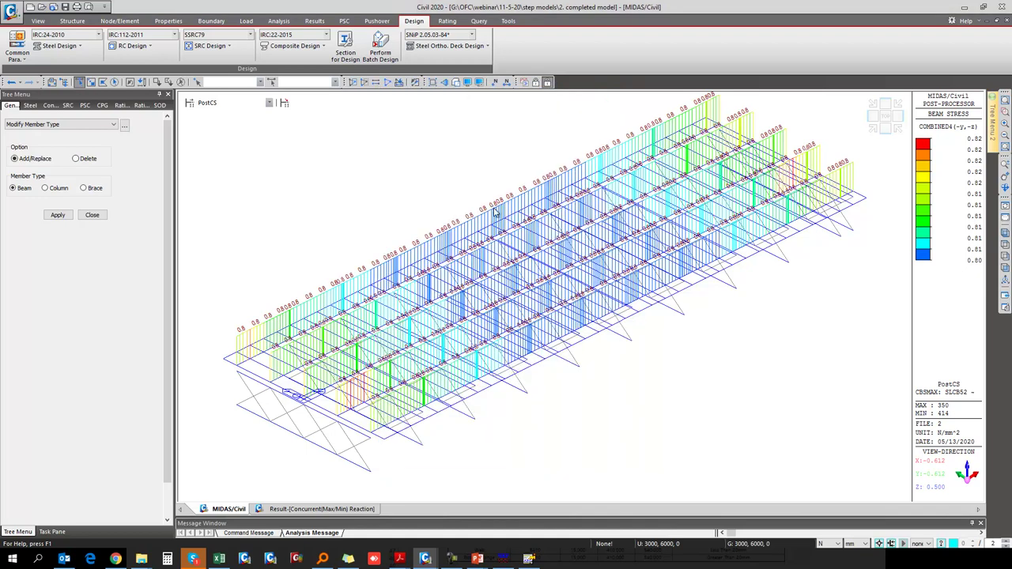
Open the composite design materials and review the Girder material's steel, concrete and reinforcement codes and grades without modifying them.
left_click(316, 46)
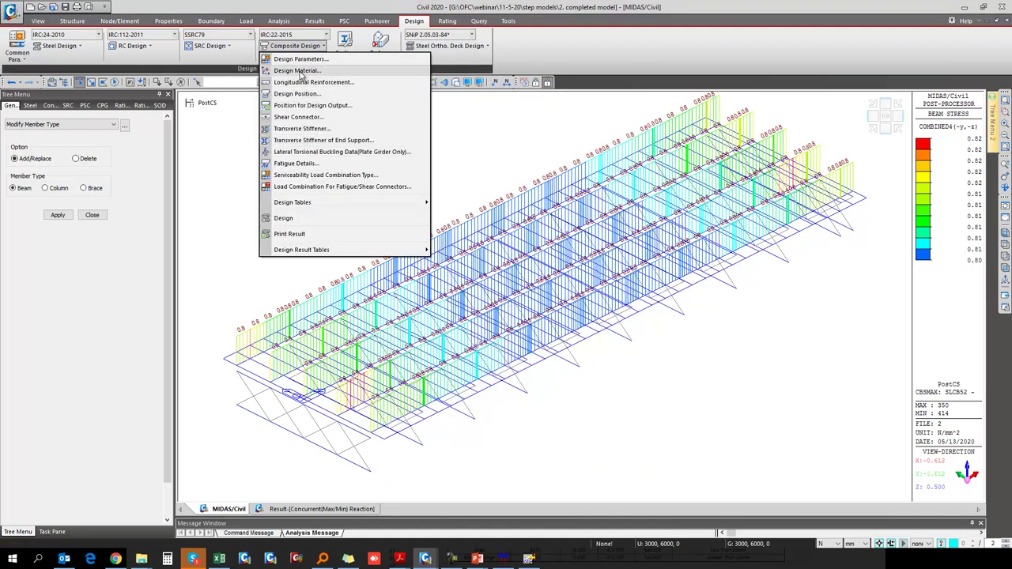
left_click(301, 73)
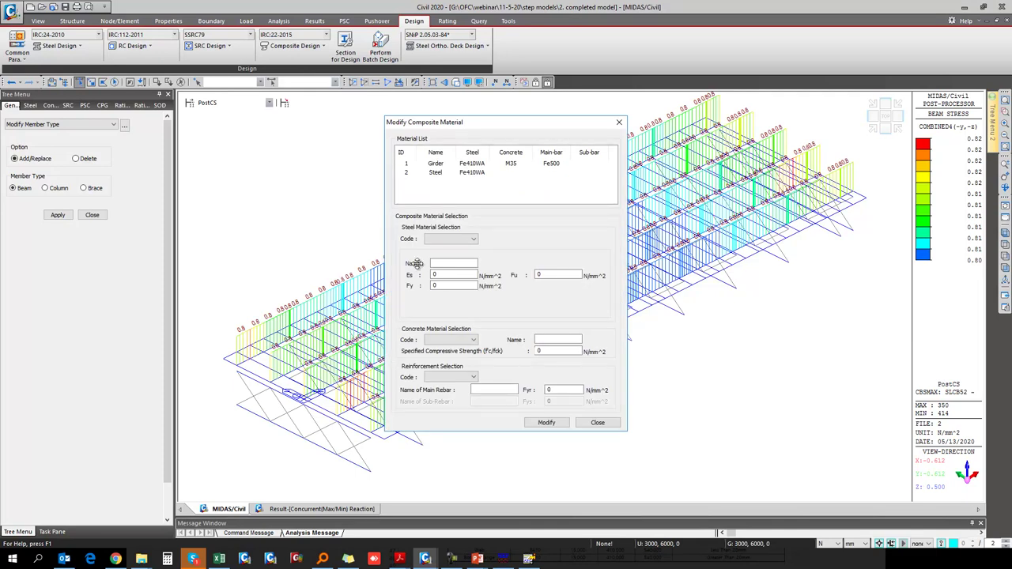
left_click(444, 164)
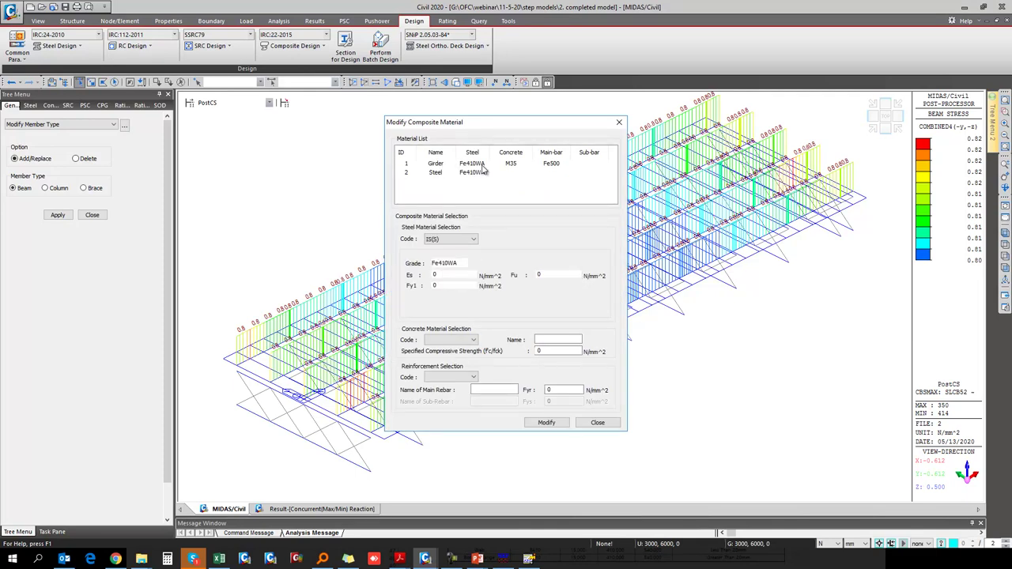
left_click(464, 340)
left_click(464, 341)
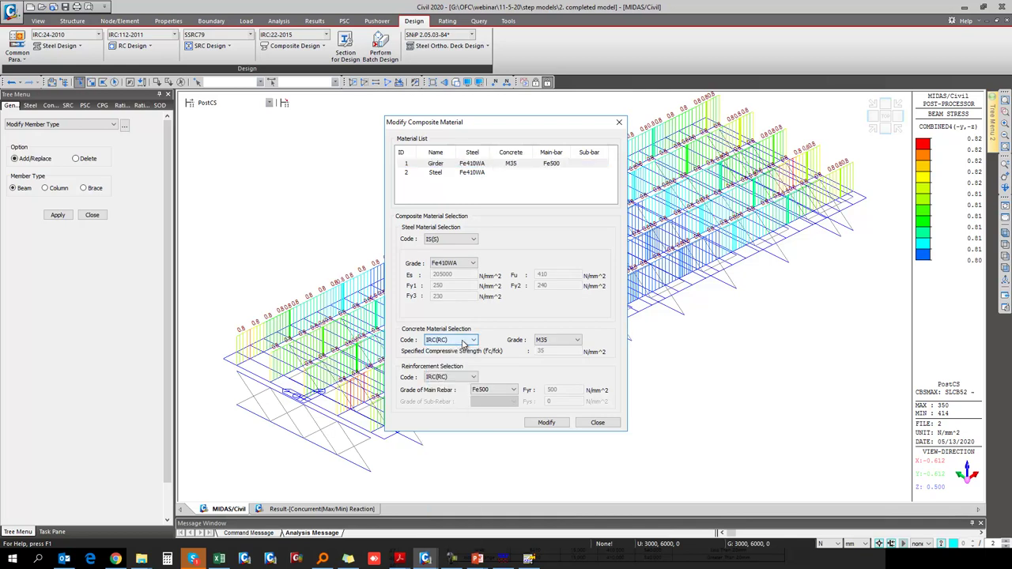
left_click(457, 378)
left_click(456, 382)
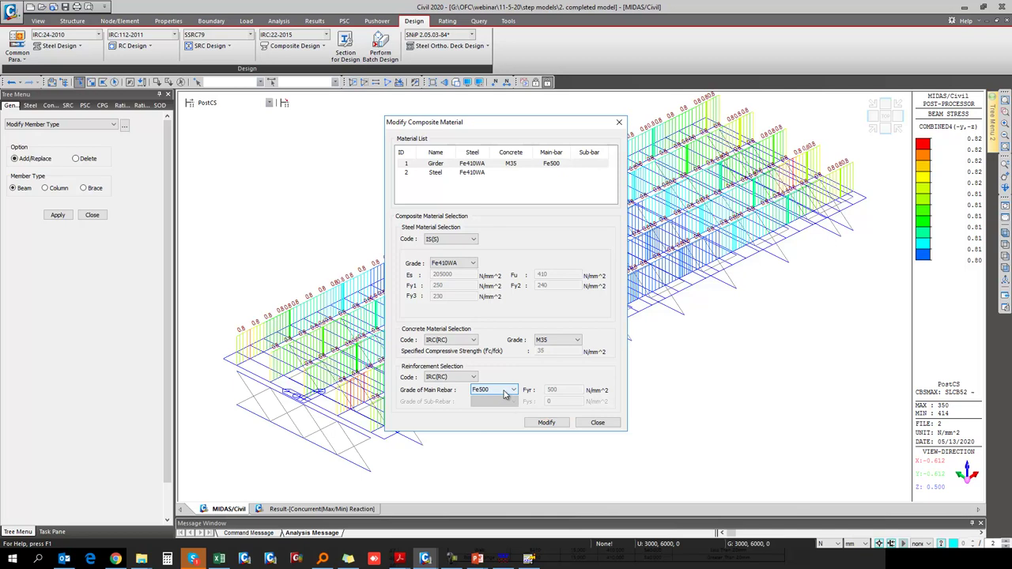
left_click(597, 422)
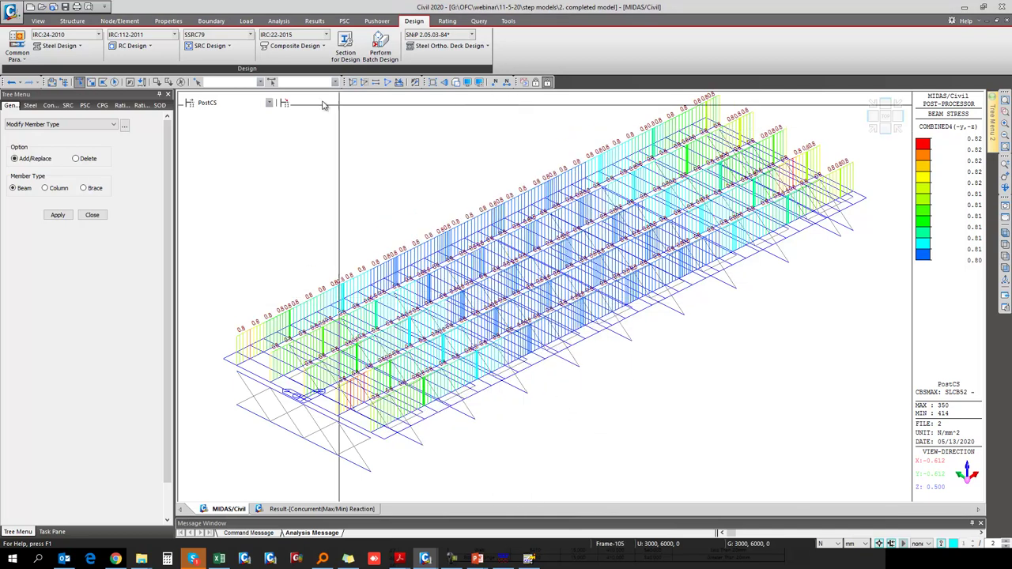
Open the longitudinal reinforcement of the Girder section, inspect the rebar layout in the deck slab, and close the section manager.
left_click(291, 49)
left_click(304, 91)
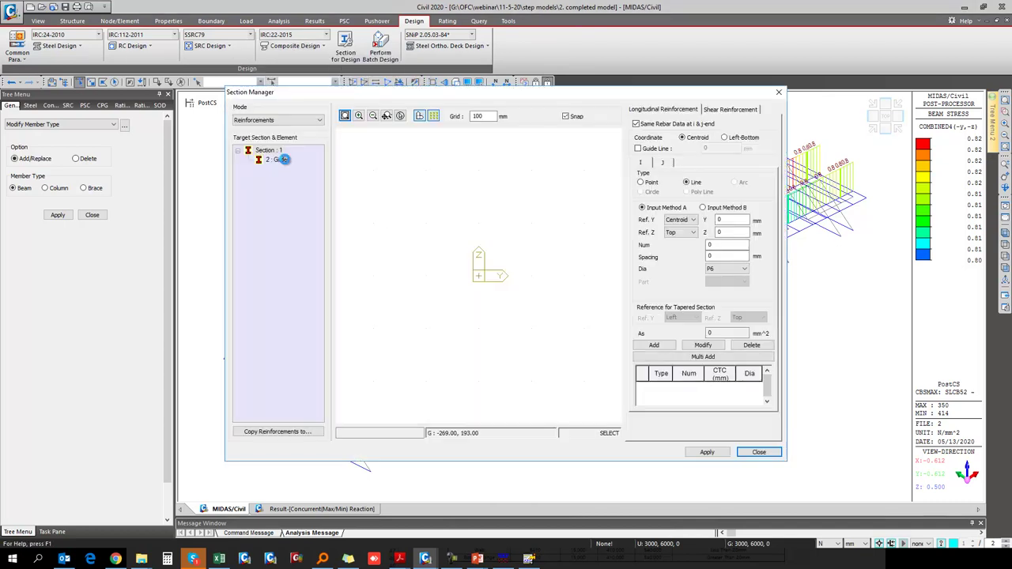
left_click(283, 160)
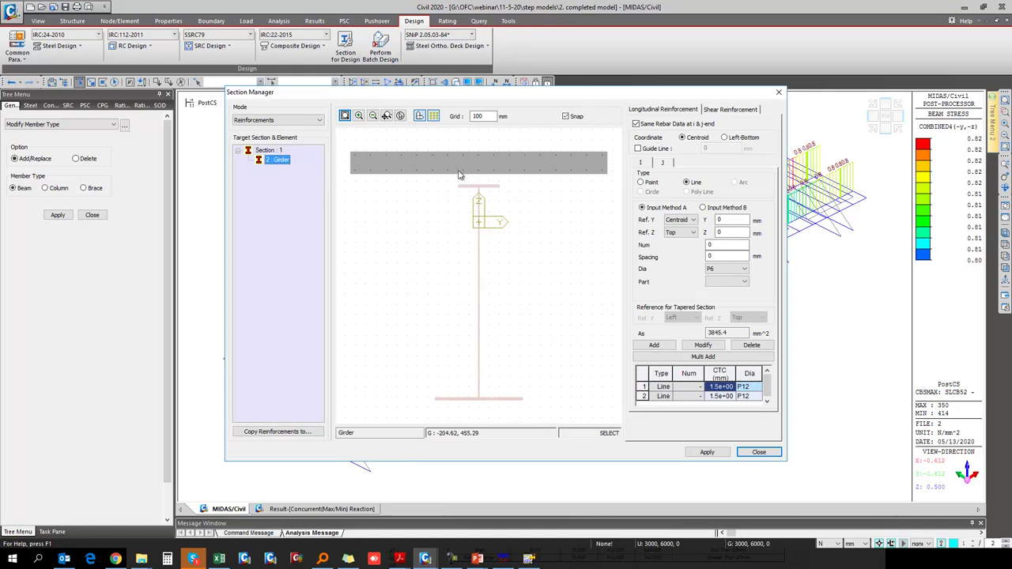
scroll(458, 177, "up", 3)
scroll(482, 174, "down", 2)
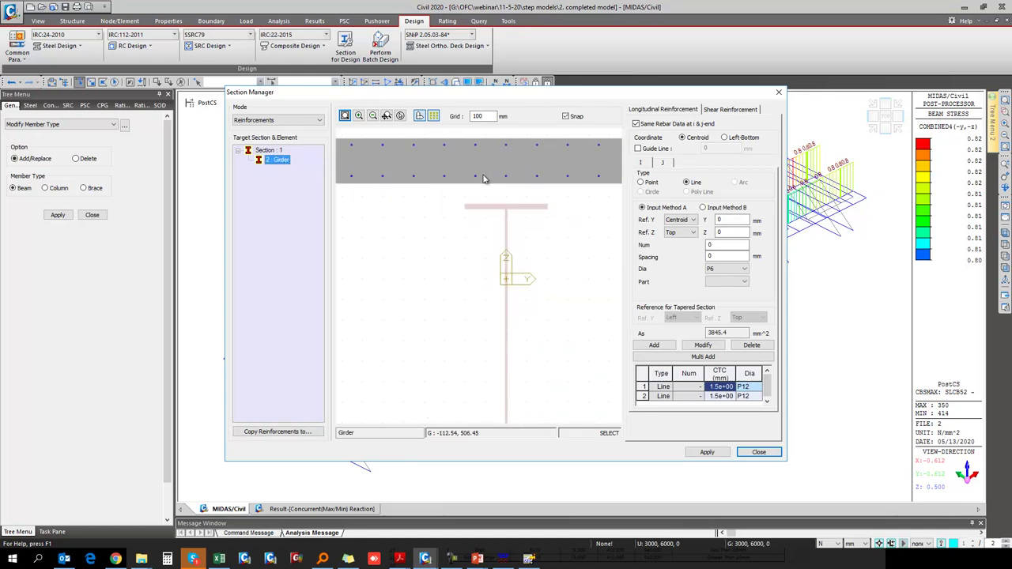
scroll(514, 197, "down", 3)
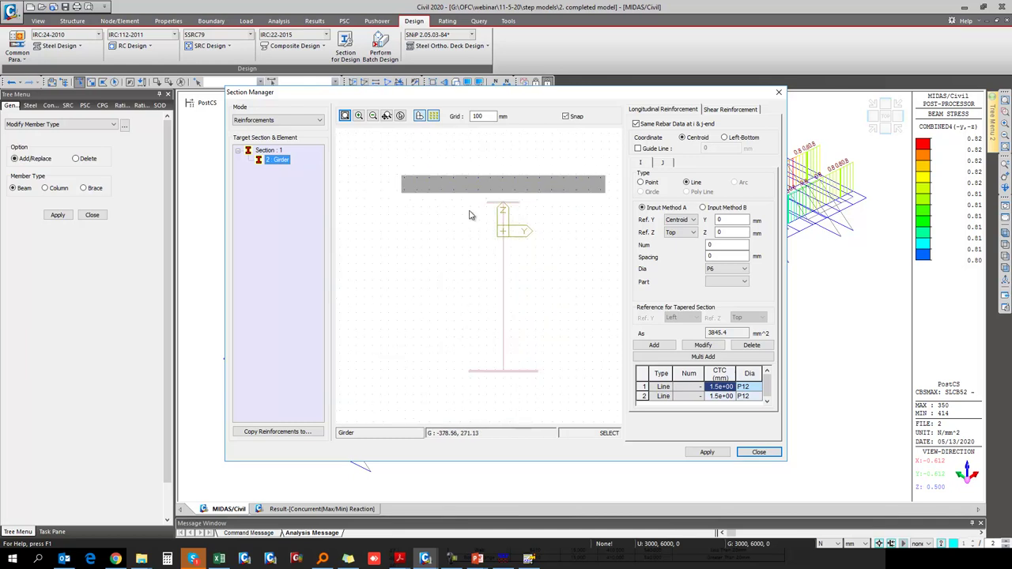
left_click(748, 451)
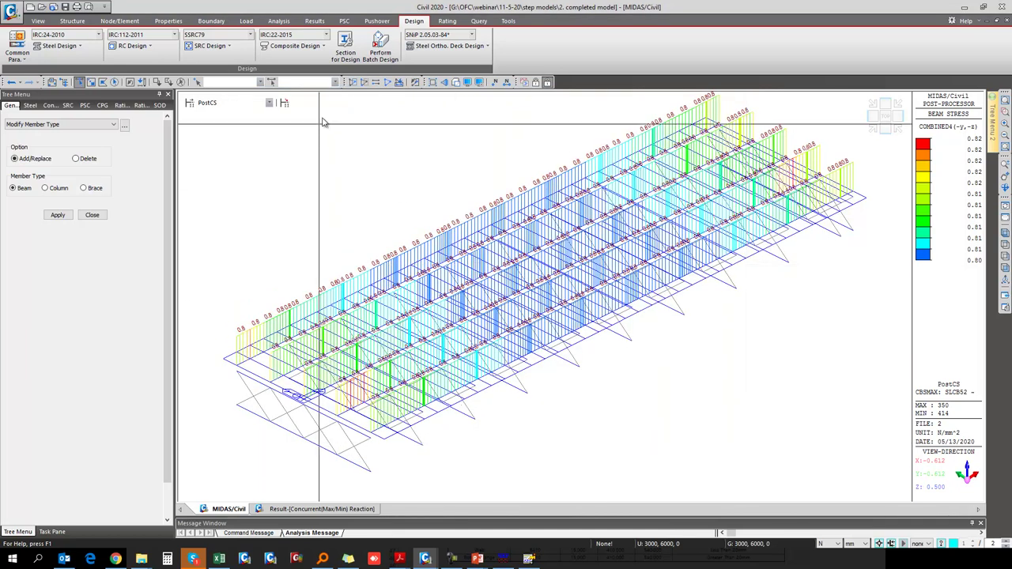
Isolate the girder line second from the upper deck edge in plan and show it in isometric view.
left_click(314, 46)
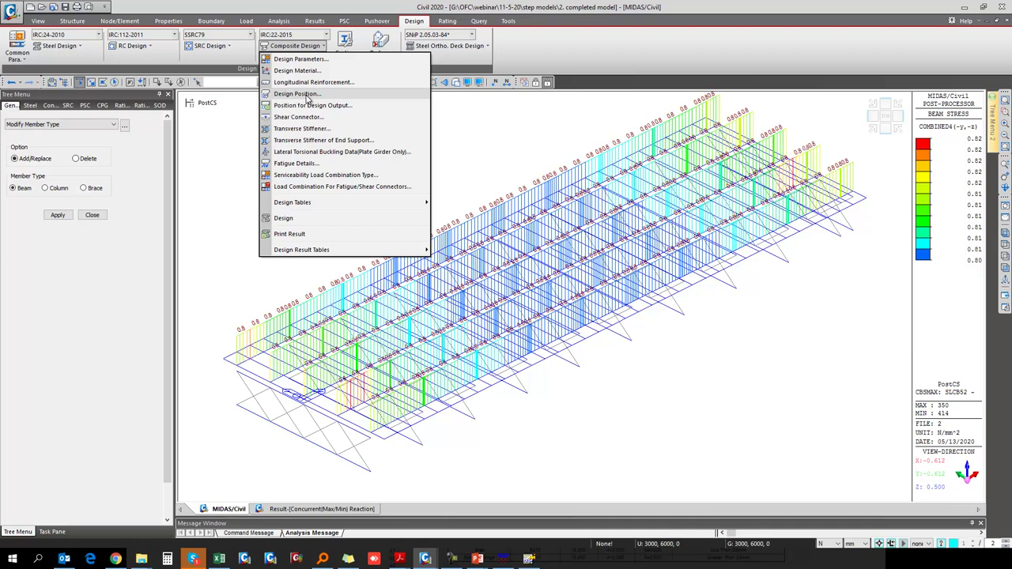
left_click(469, 175)
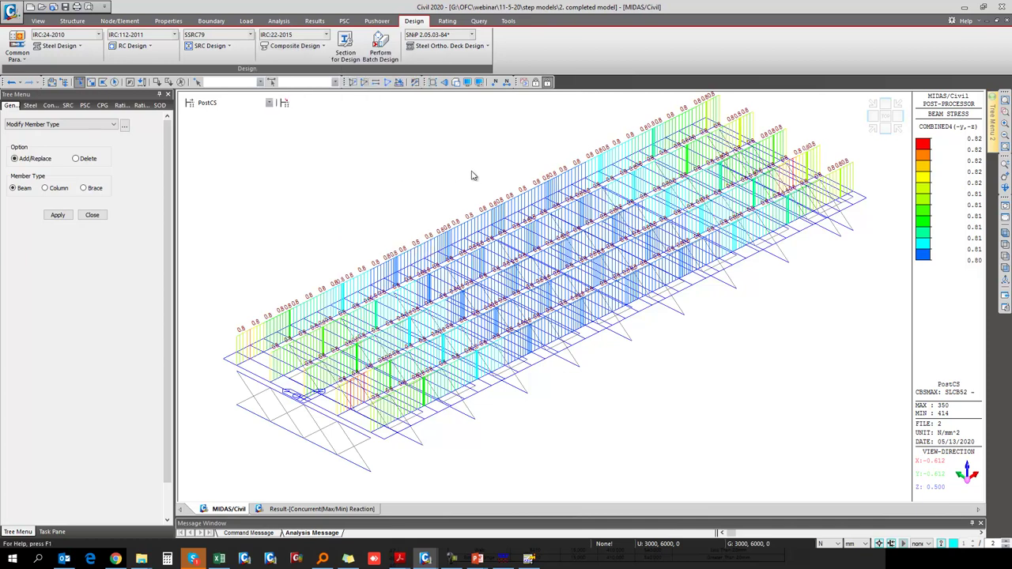
left_click(314, 22)
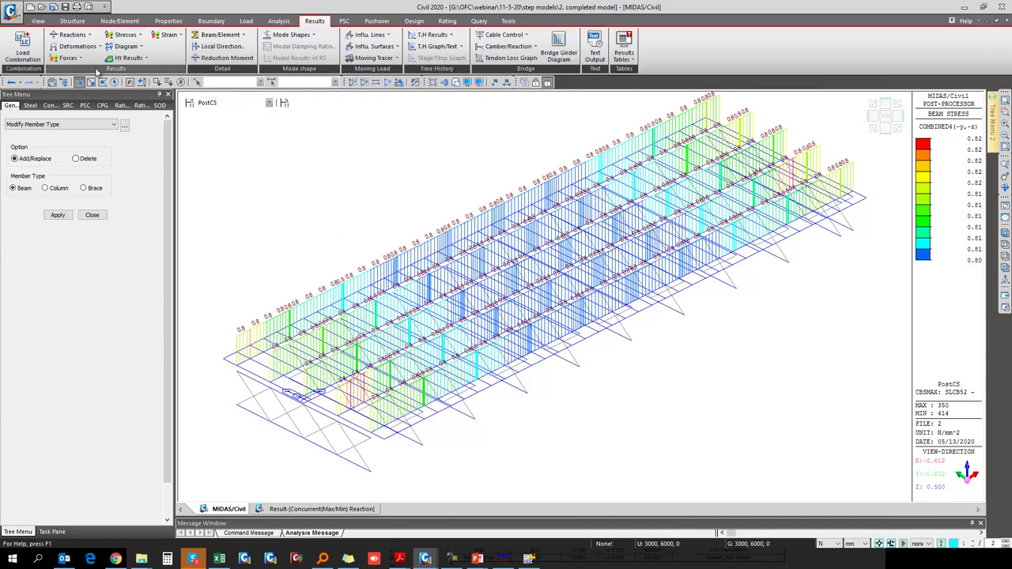
left_click(888, 123)
left_click_drag(219, 248, 874, 259)
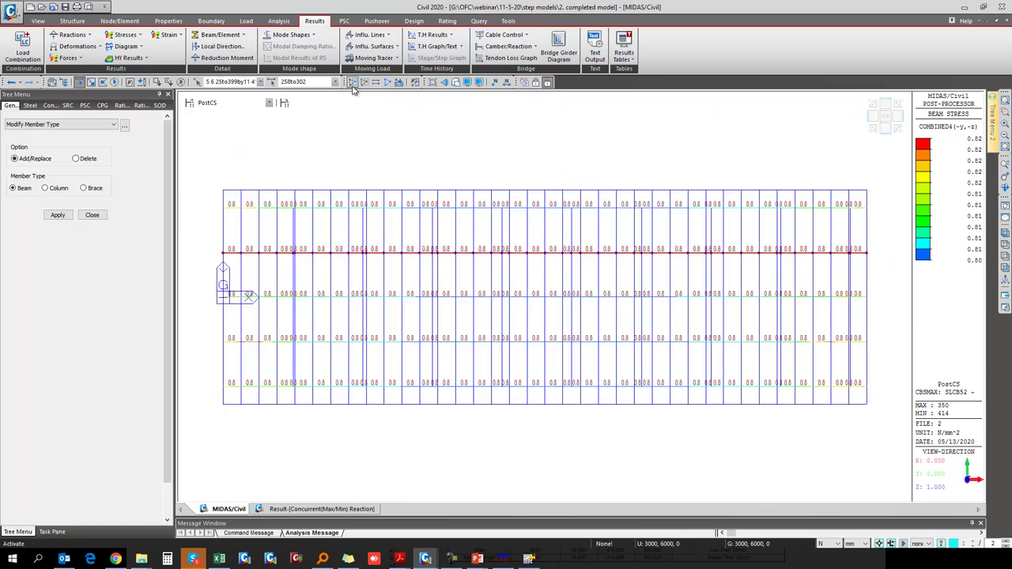
left_click(352, 82)
left_click(869, 131)
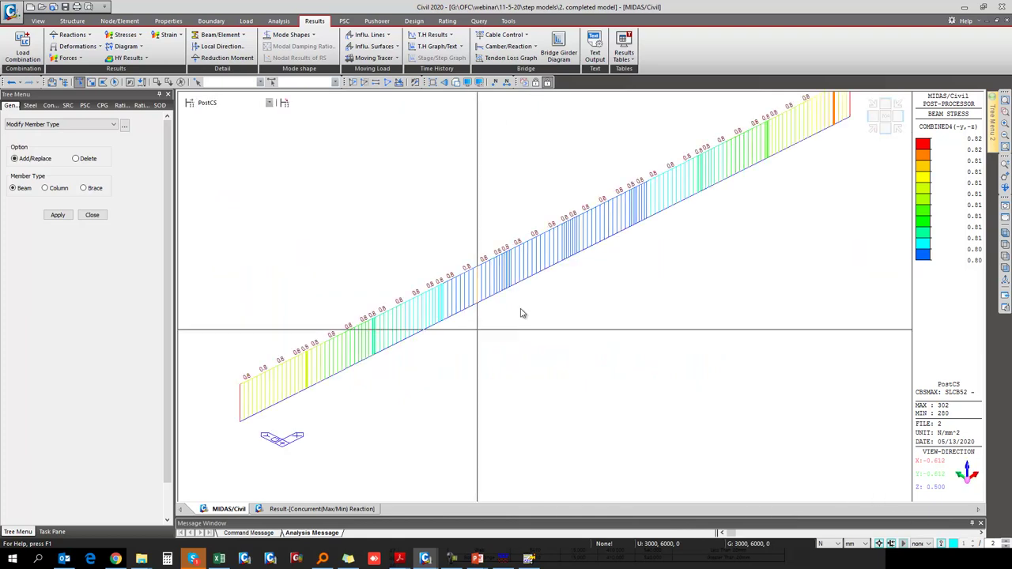
Display the My beam diagram of the isolated girder for load combination CBSmax: sLCB1.
left_click(80, 60)
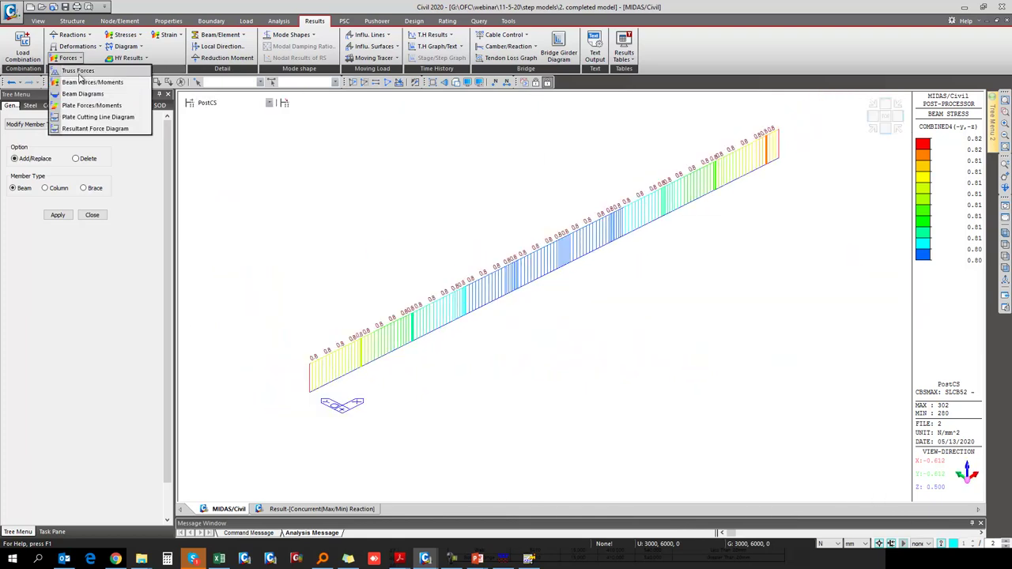
left_click(83, 94)
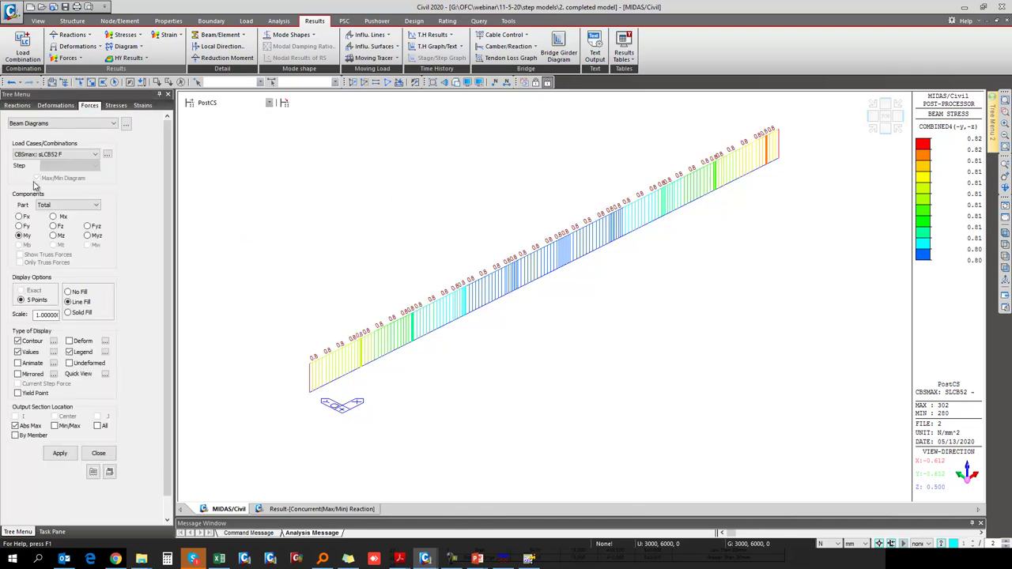
left_click(55, 154)
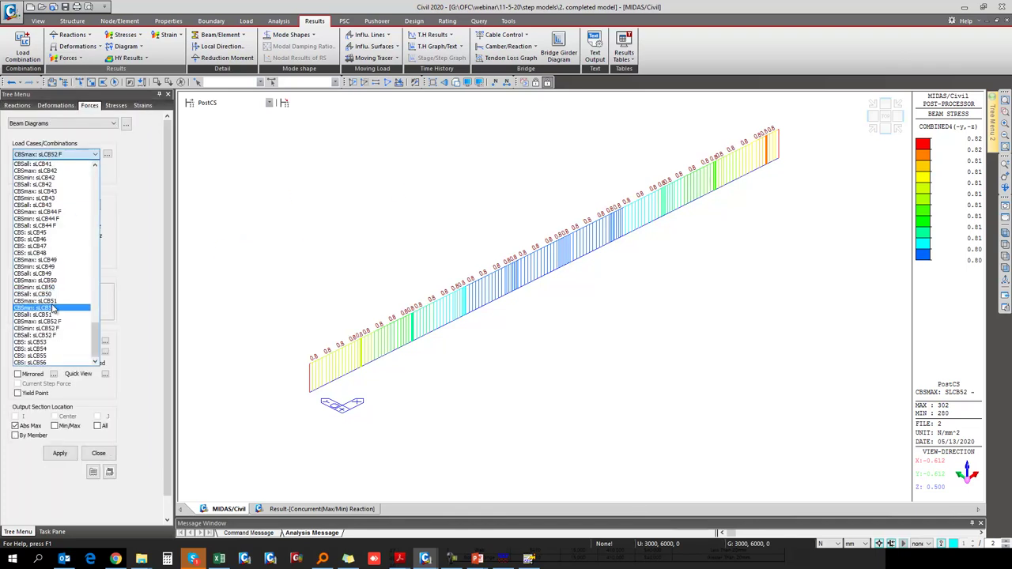
scroll(53, 285, "up", 15)
scroll(56, 269, "up", 18)
scroll(56, 237, "up", 10)
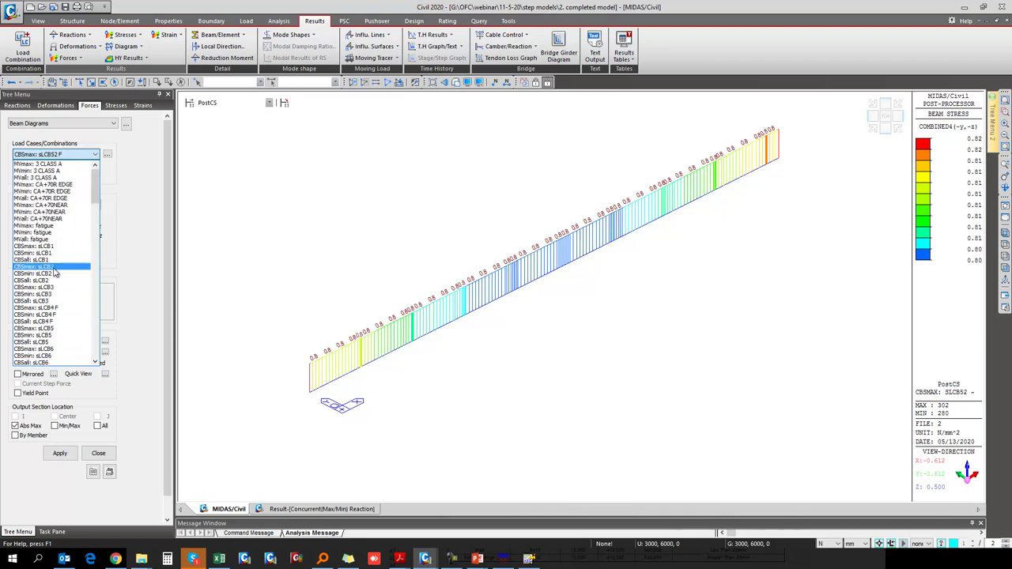
left_click(61, 247)
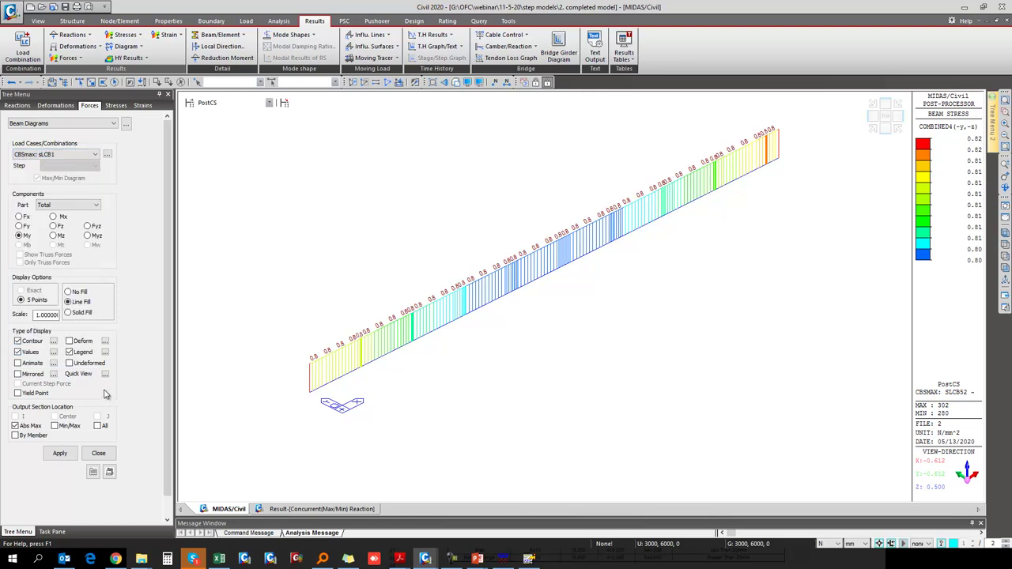
left_click(60, 453)
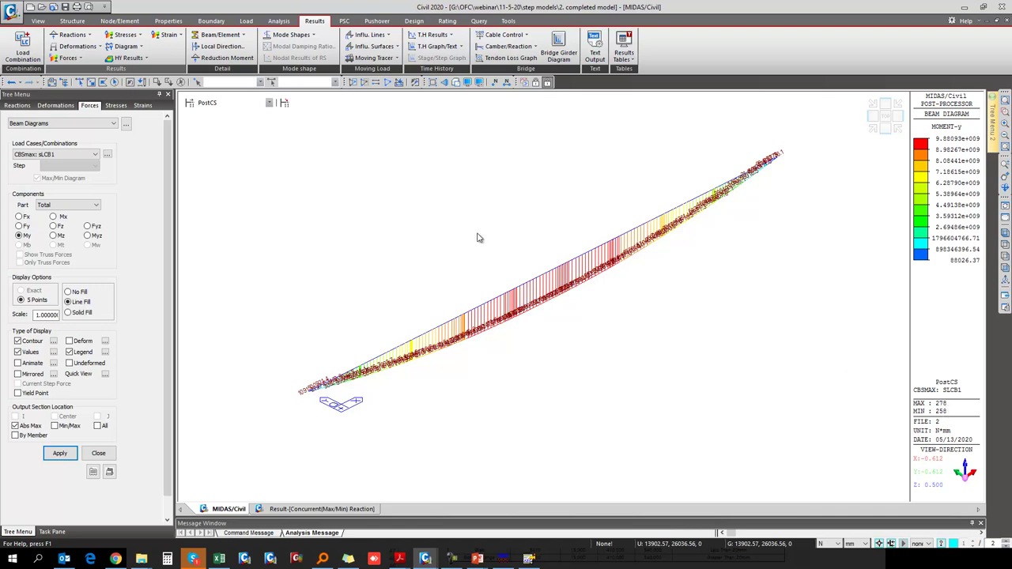
Select element 278 and assign its composite design check position at both ends, I & J.
left_click(312, 83)
type("278")
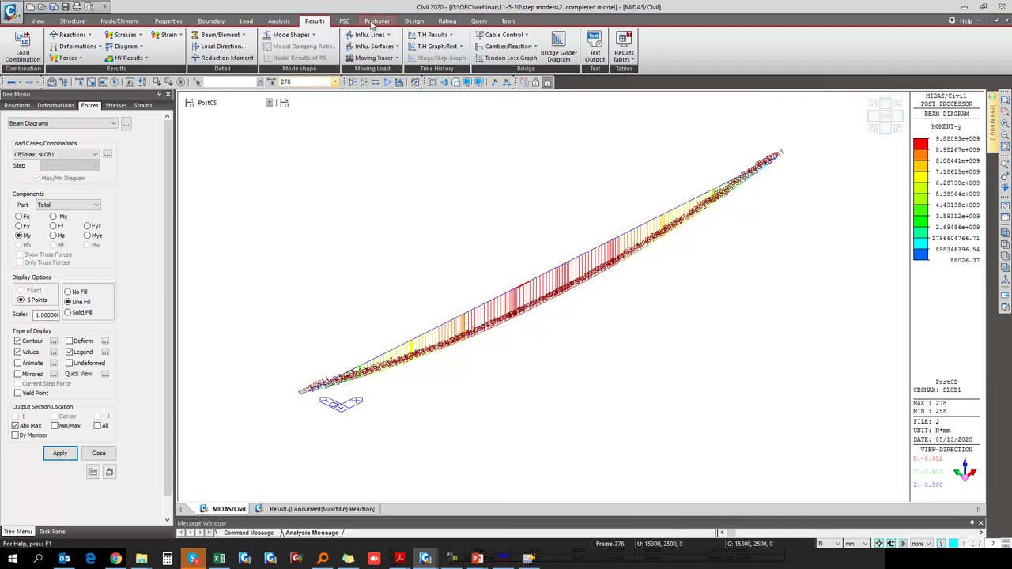
left_click(414, 21)
left_click(294, 45)
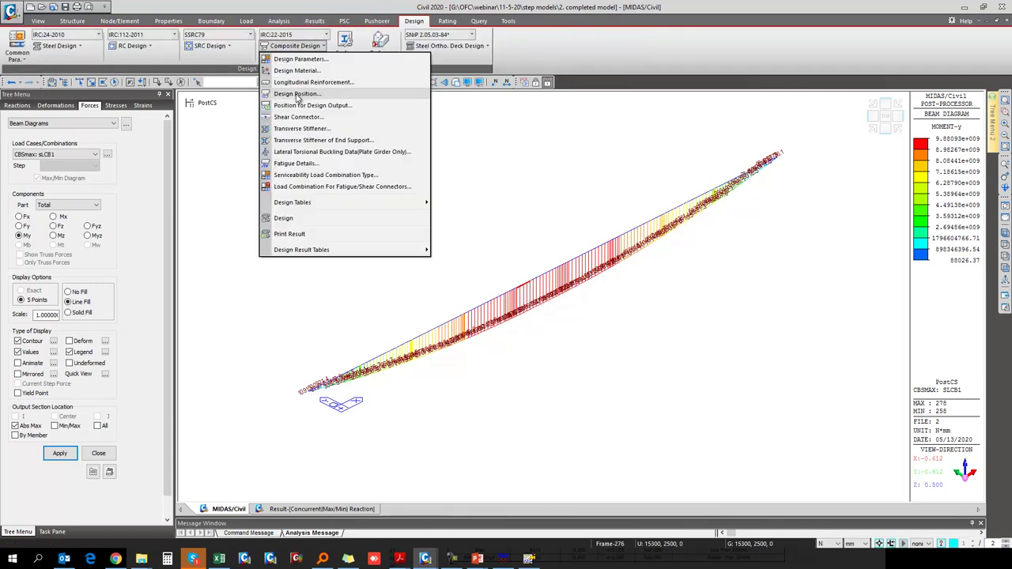
left_click(298, 95)
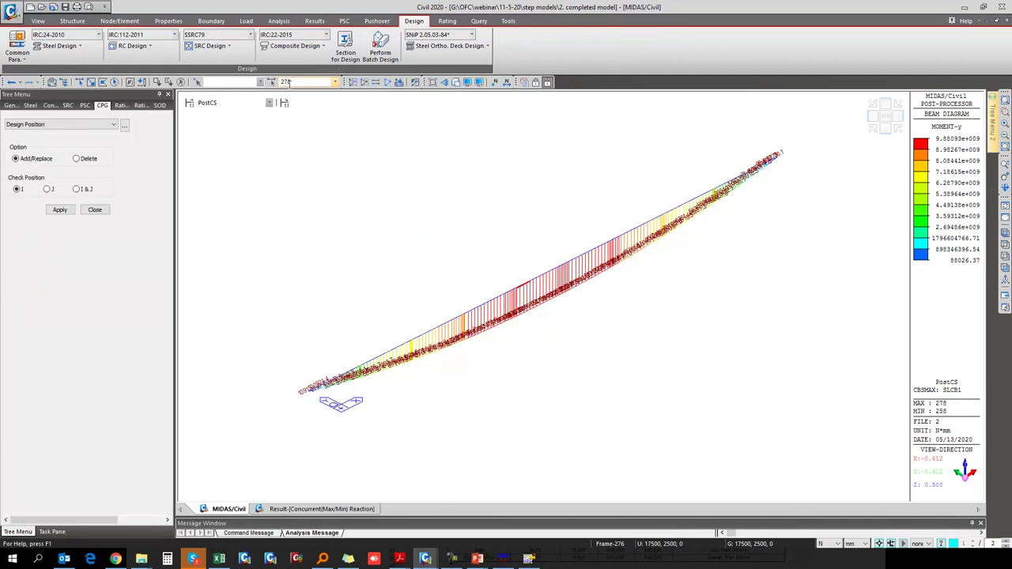
left_click(82, 191)
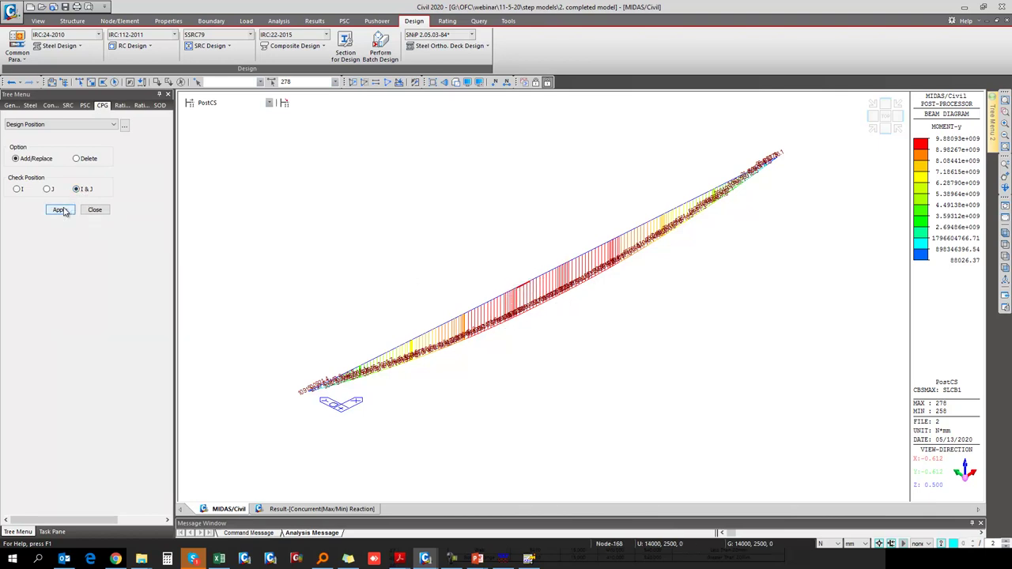
Assign the position for design output of element 278 at both ends, I & J.
left_click(294, 45)
left_click(301, 107)
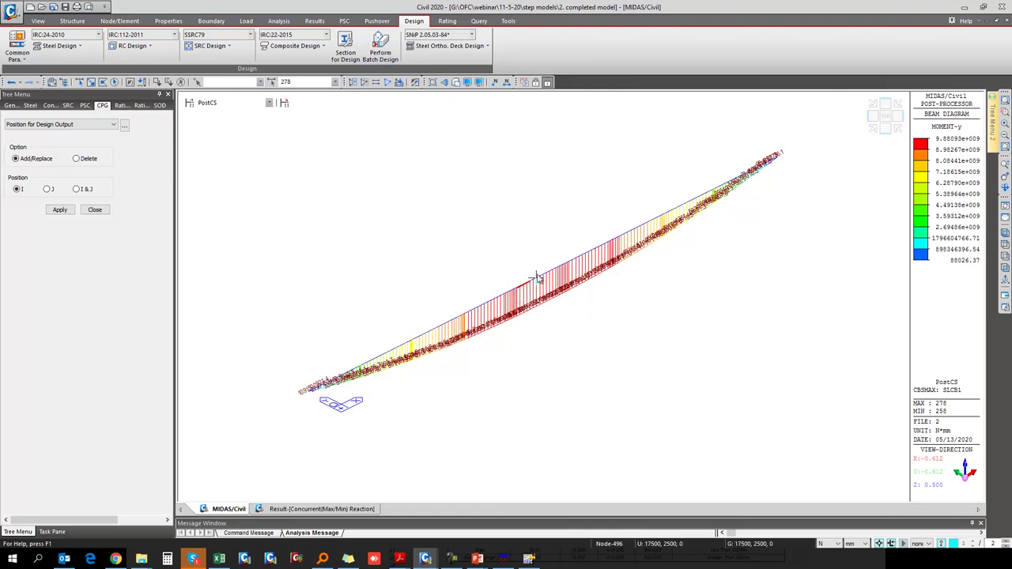
left_click(84, 190)
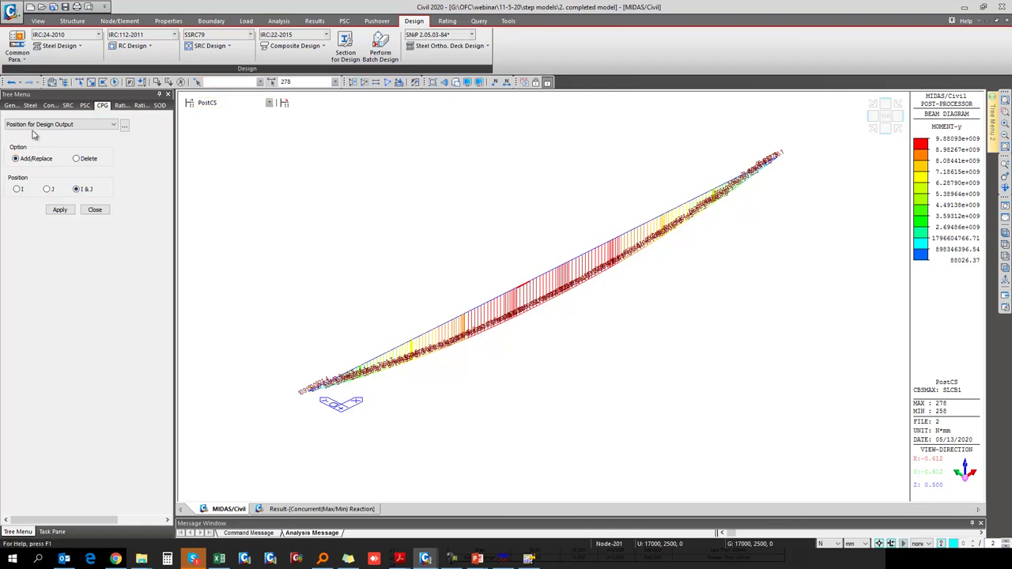
left_click(60, 210)
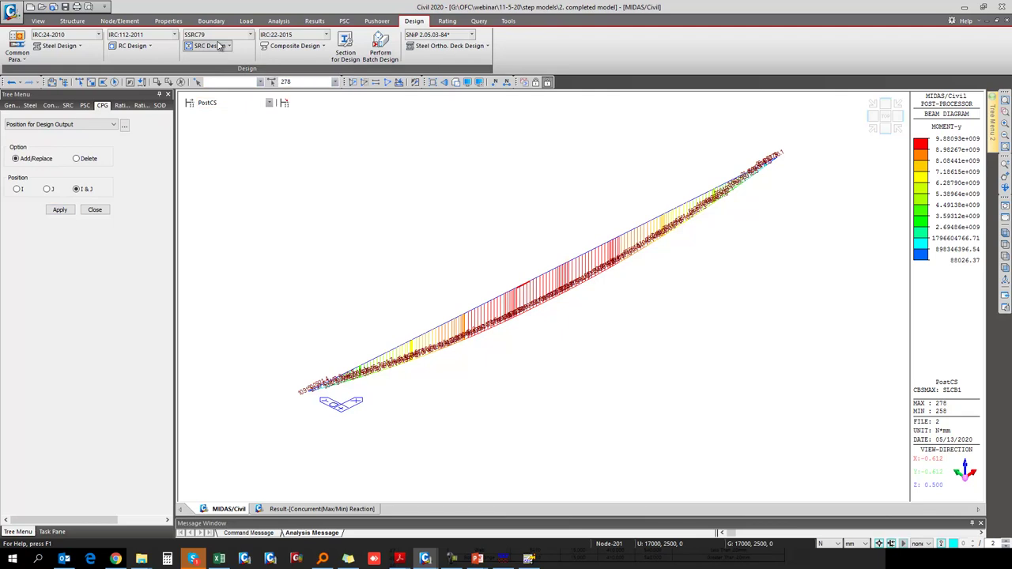
Start the shear connector definition for element 278 with 2 connectors and an ultimate static strength of 149000 N.
left_click(293, 46)
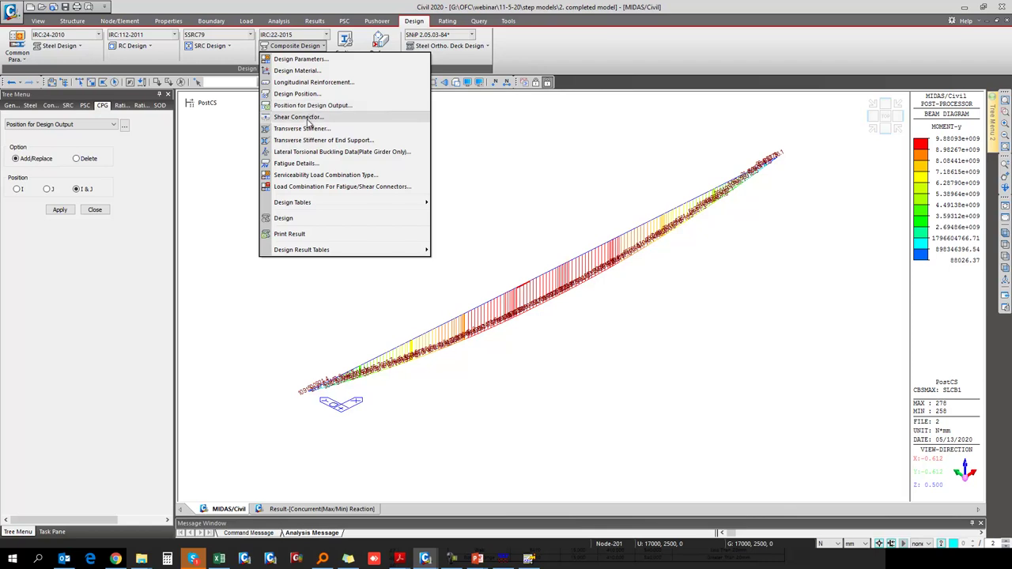
left_click(304, 117)
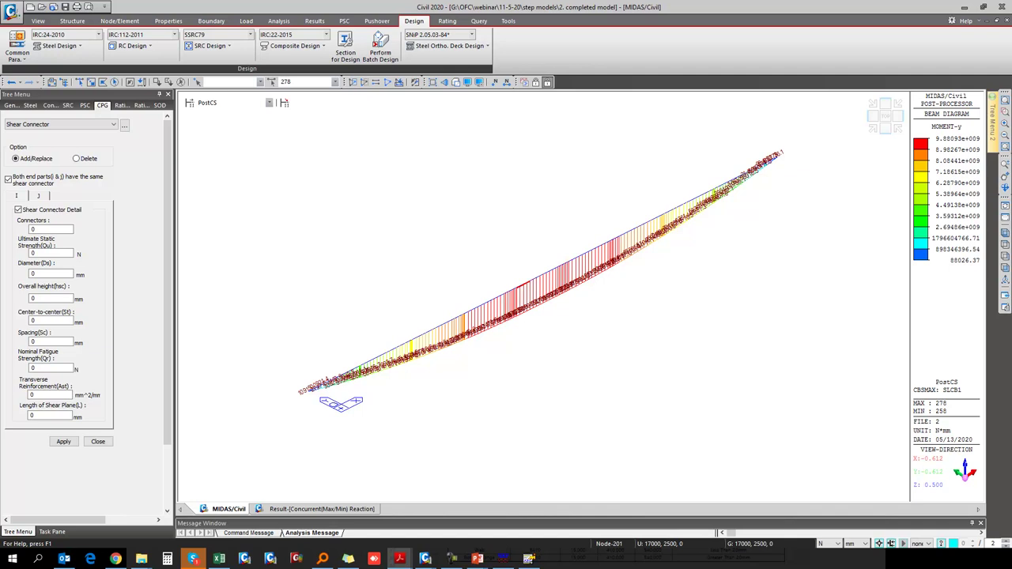
left_click(44, 229)
double_click(37, 228)
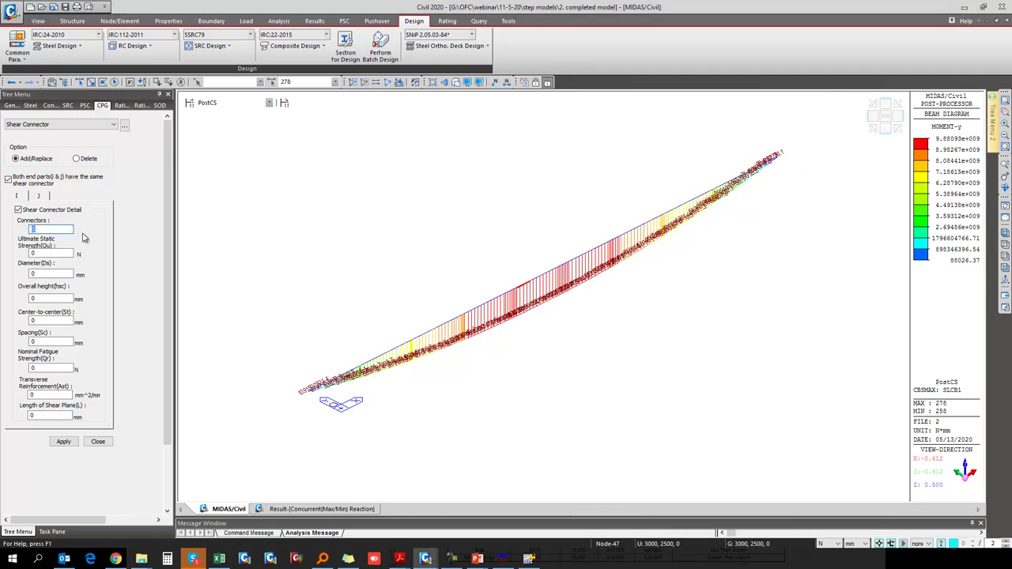
type("2")
key("Tab")
type("149000")
key("Tab")
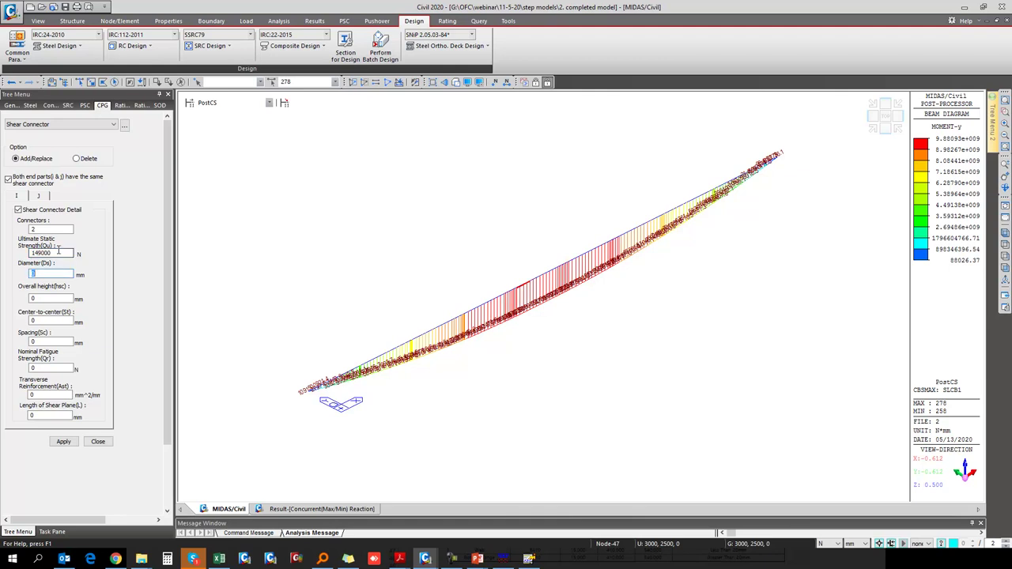
Set the shear connector diameter to 25 mm, overall height to 100 mm, center-to-center distance to 270 mm and spacing to 150 mm.
type("25")
key("Tab")
type("100")
key("Tab")
type("270")
key("Tab")
type("150")
key("Tab")
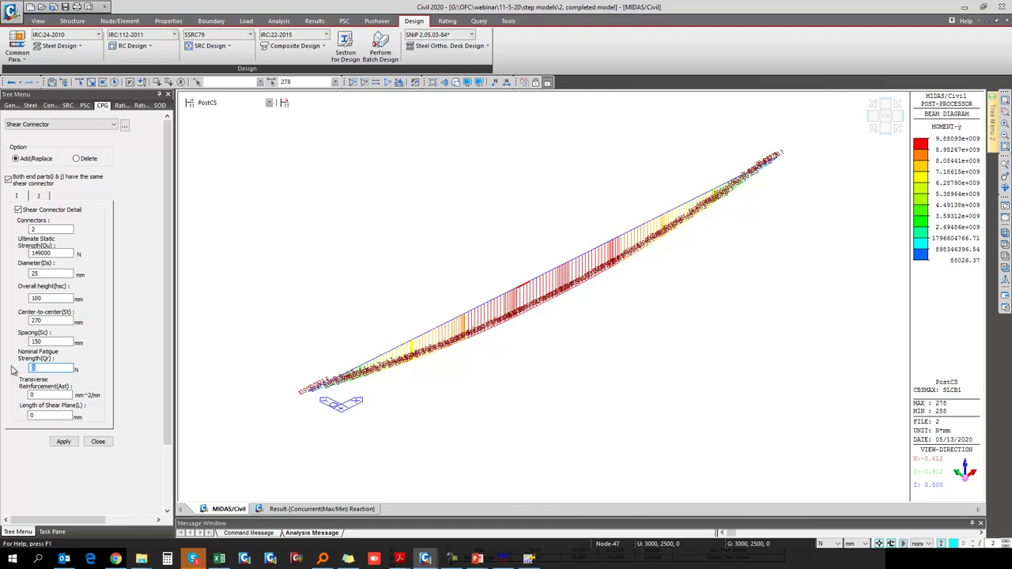
Set nominal fatigue strength to 34875 N, transverse reinforcement to 1000 mm^2/mm and shear plane length to 650 mm, and apply the shear connector data.
type("4875")
double_click(27, 394)
type("1000")
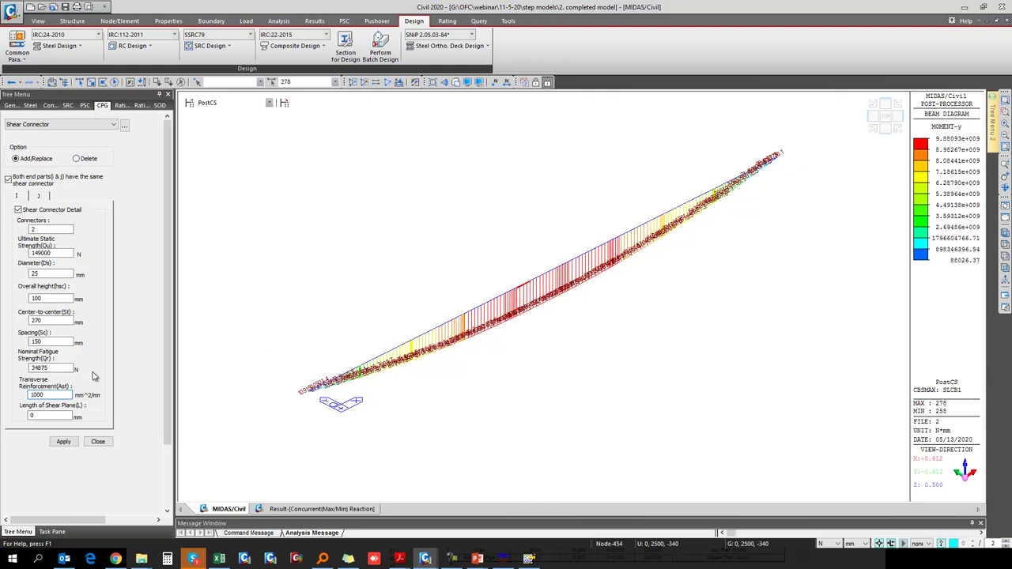
left_click(43, 415)
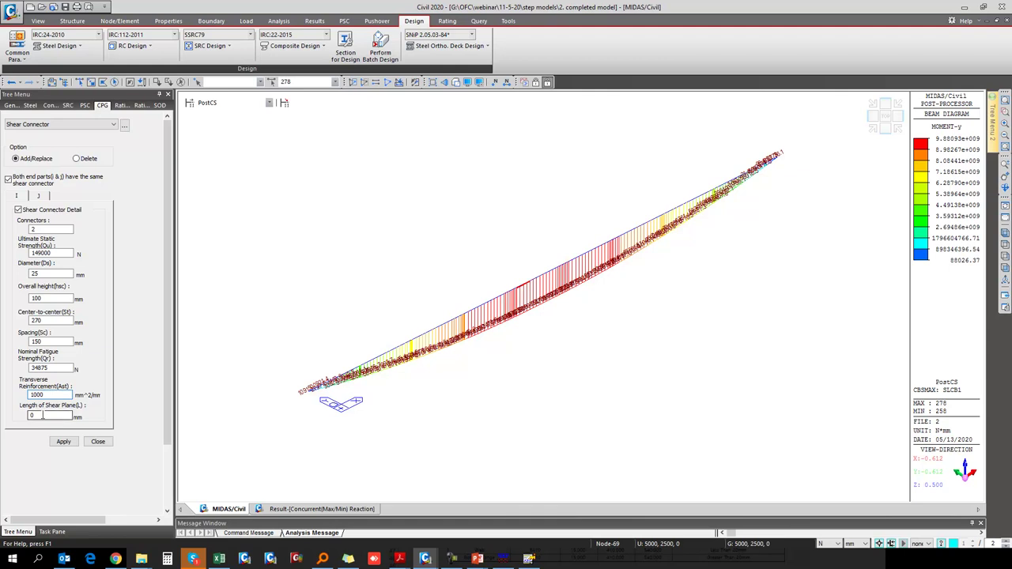
double_click(32, 416)
mouse_move(344, 398)
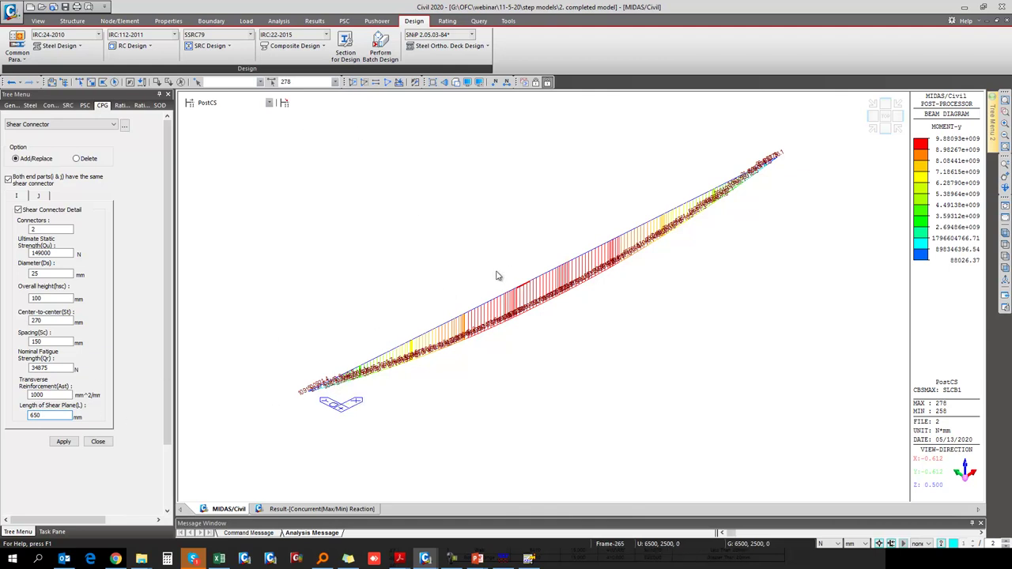
left_click(63, 443)
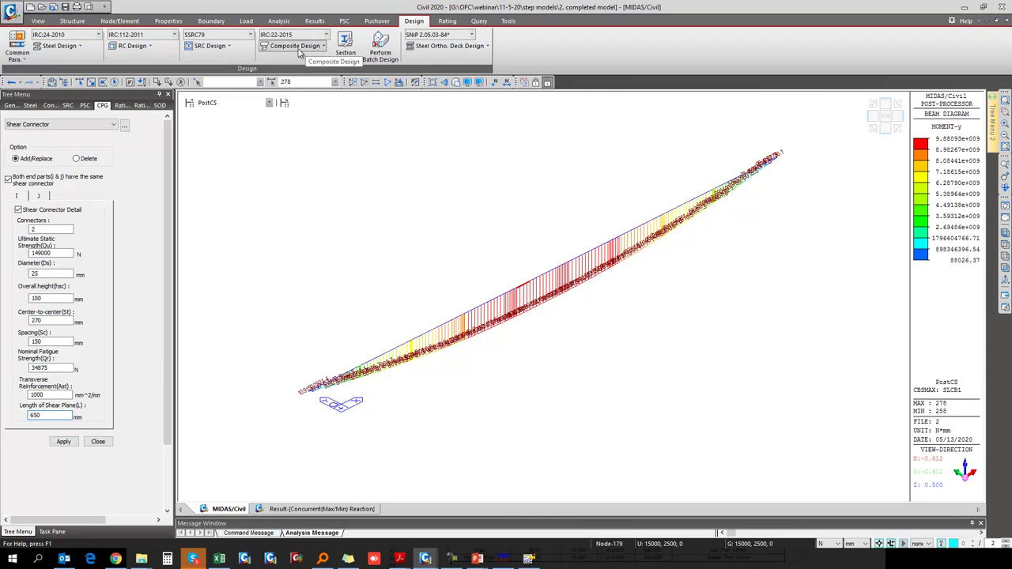
Open the transverse stiffener data of the Girder section and the details of its flat web stiffener.
left_click(299, 47)
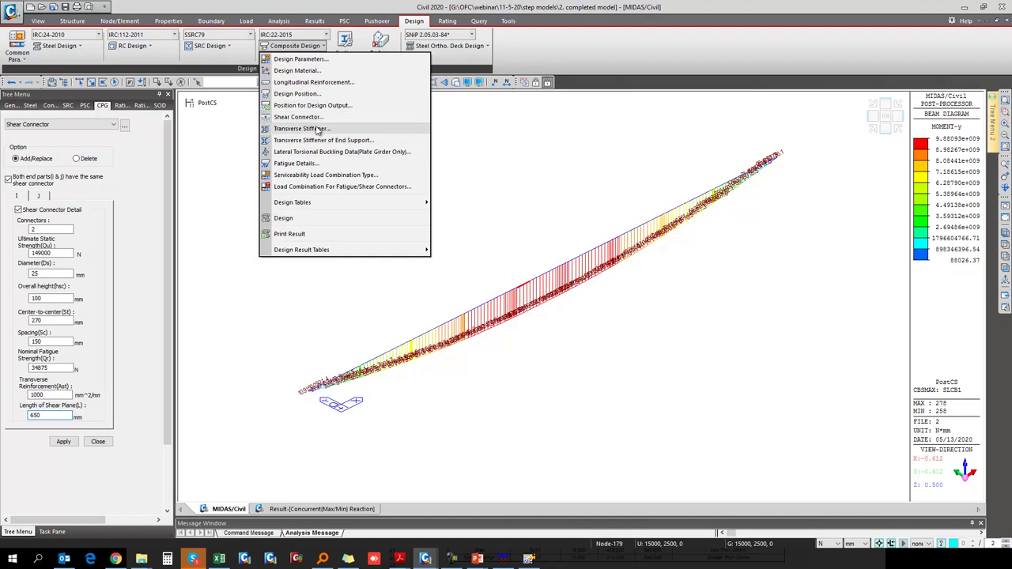
left_click(305, 130)
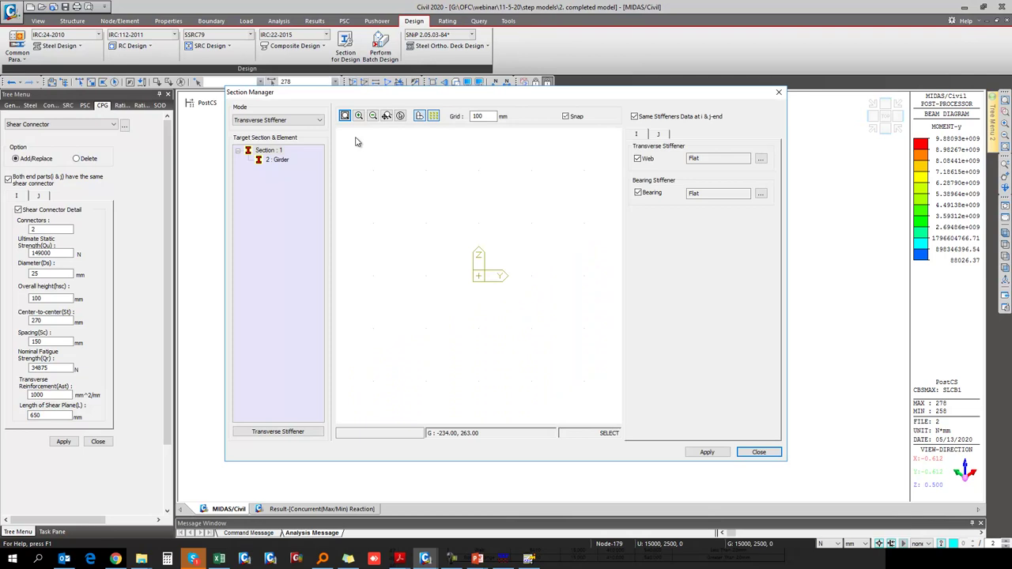
left_click(288, 162)
left_click(282, 160)
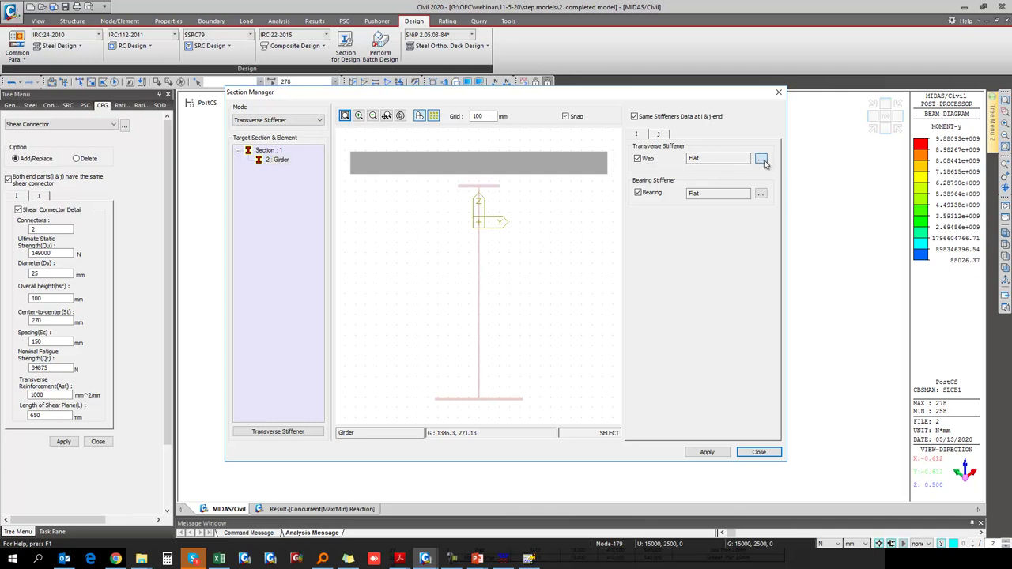
left_click(761, 160)
left_click_drag(664, 147, 419, 148)
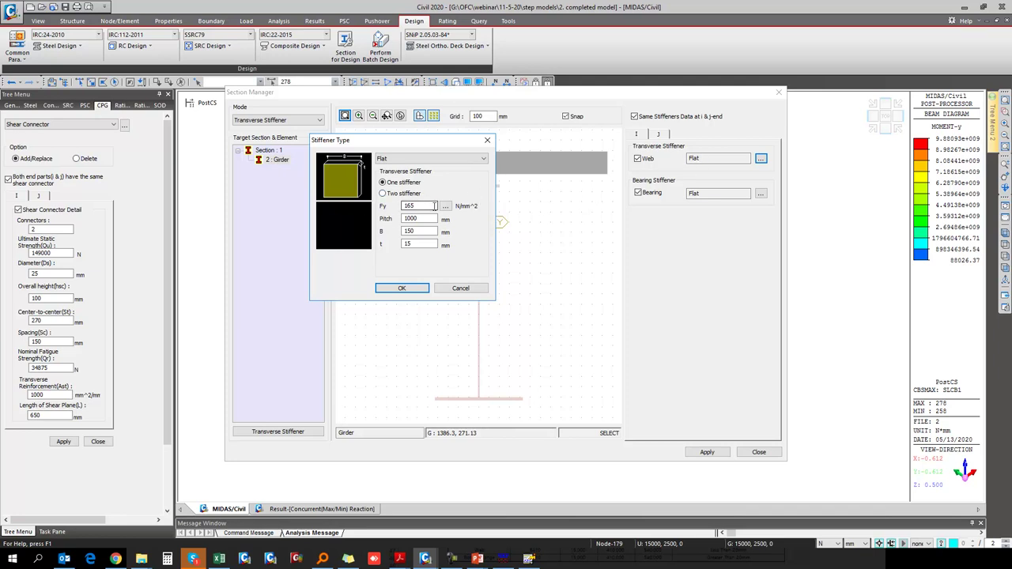
Inspect the web stiffener's yield strength code, grade and pitch, and leave its details without changes.
double_click(402, 207)
left_click(446, 208)
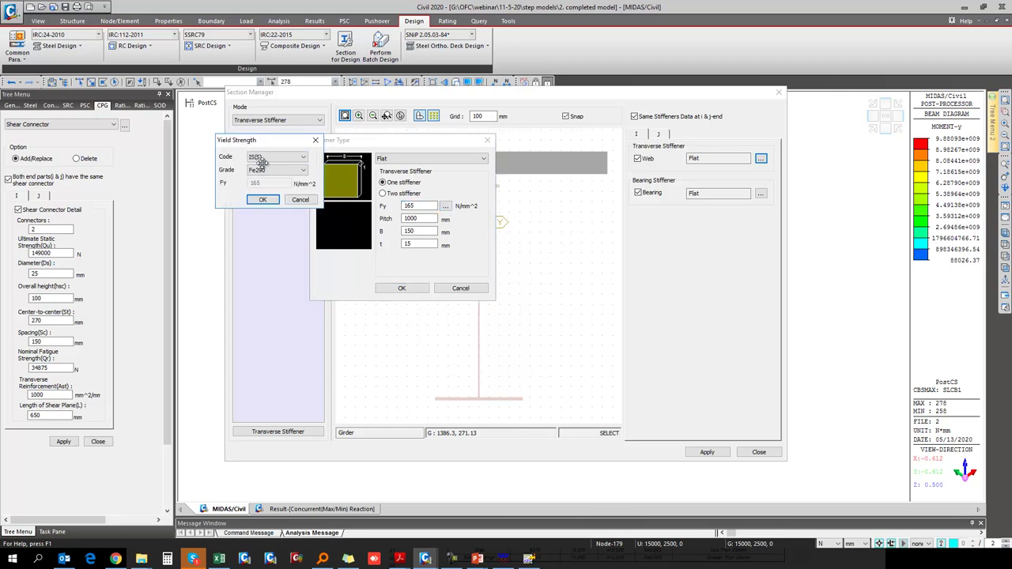
left_click(299, 200)
double_click(406, 219)
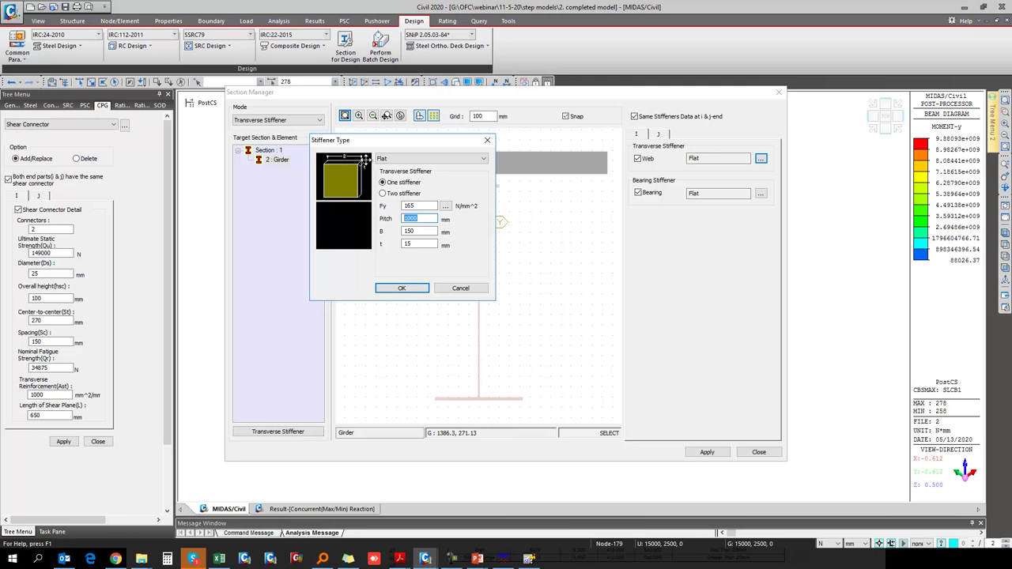
left_click(470, 291)
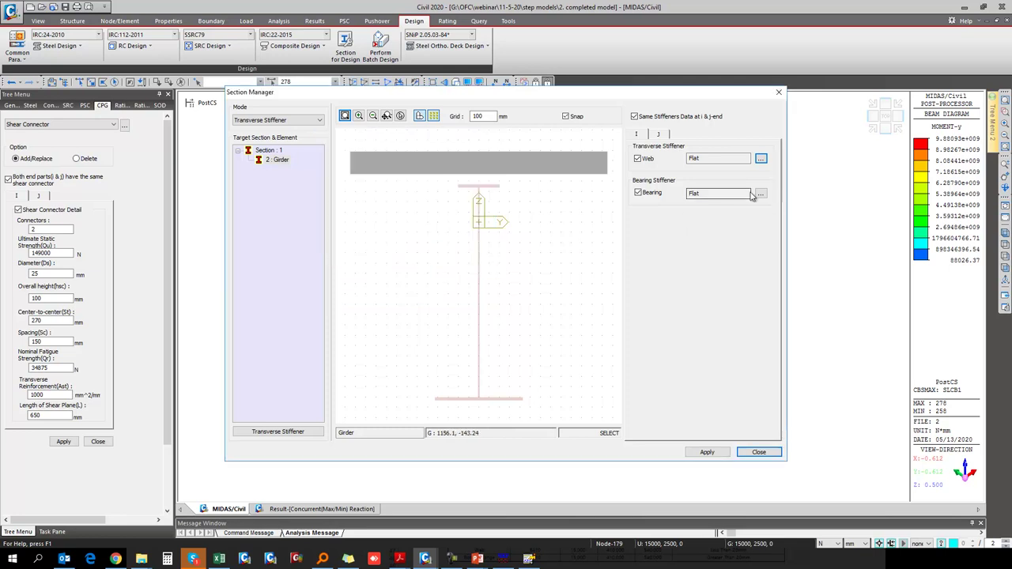
Try 2 pairs of stiffeners in the flat bearing stiffener's details, discard the change and close the transverse stiffener data.
key("Return")
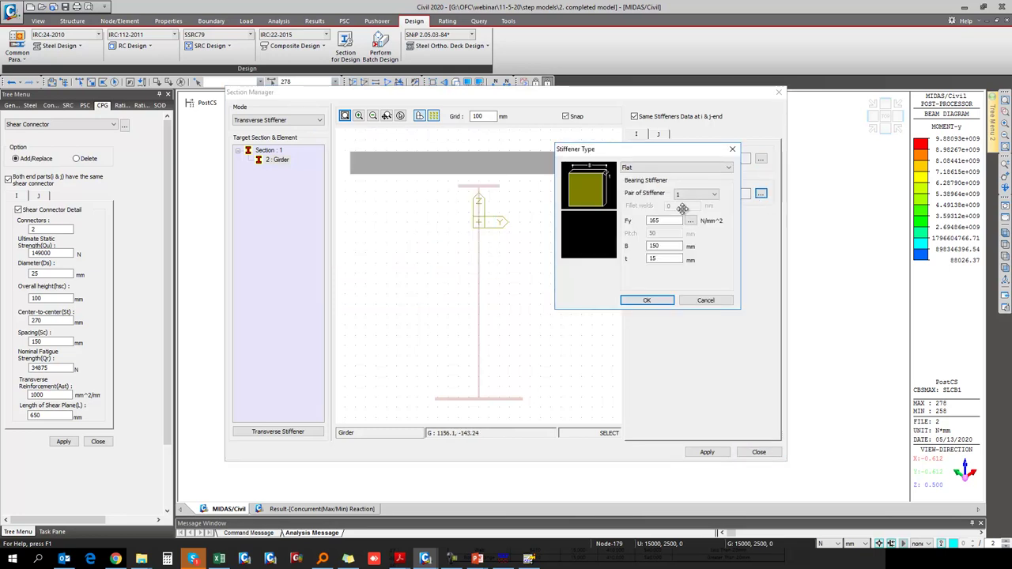
left_click(692, 197)
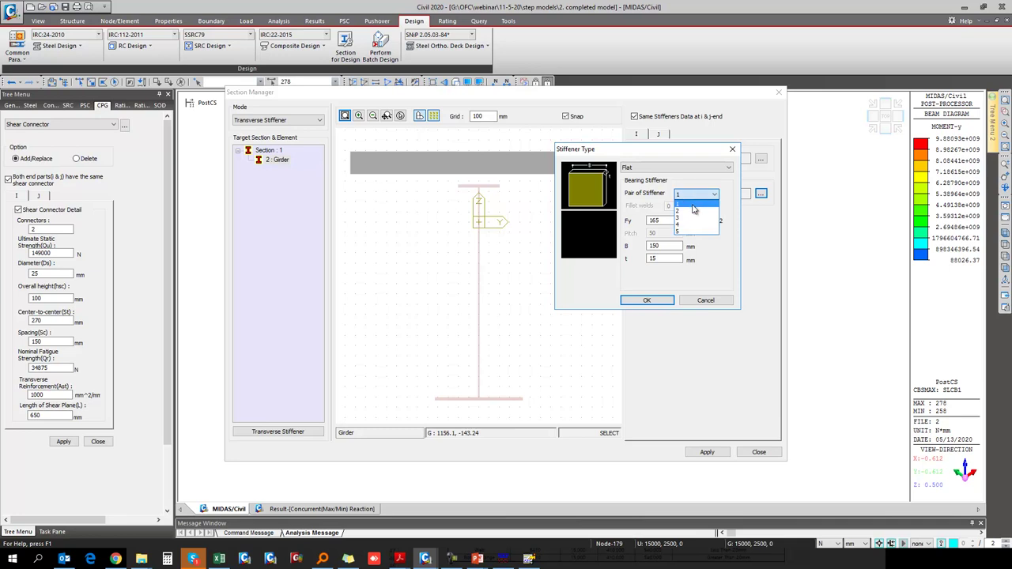
left_click(692, 211)
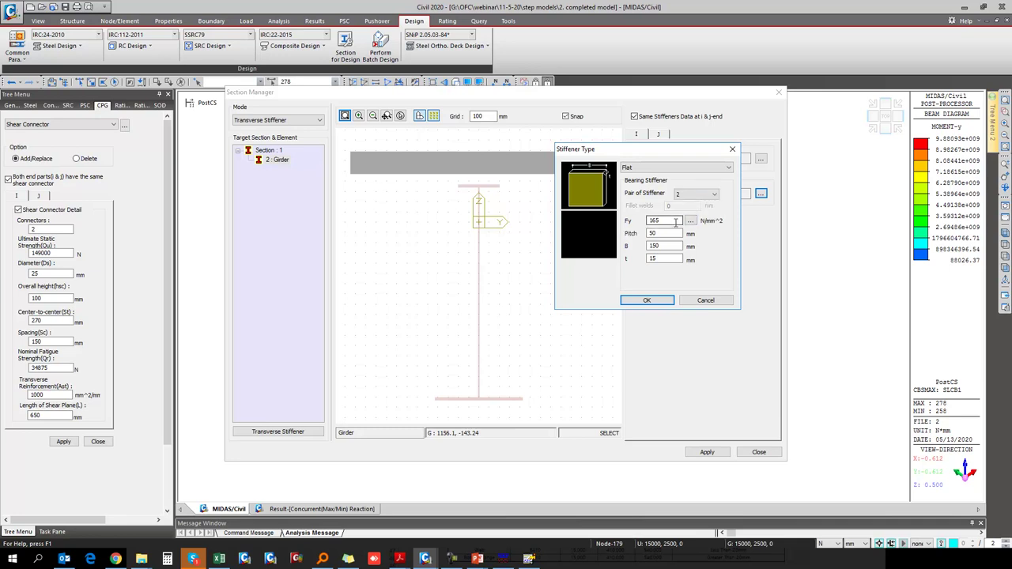
left_click(674, 234)
left_click(704, 302)
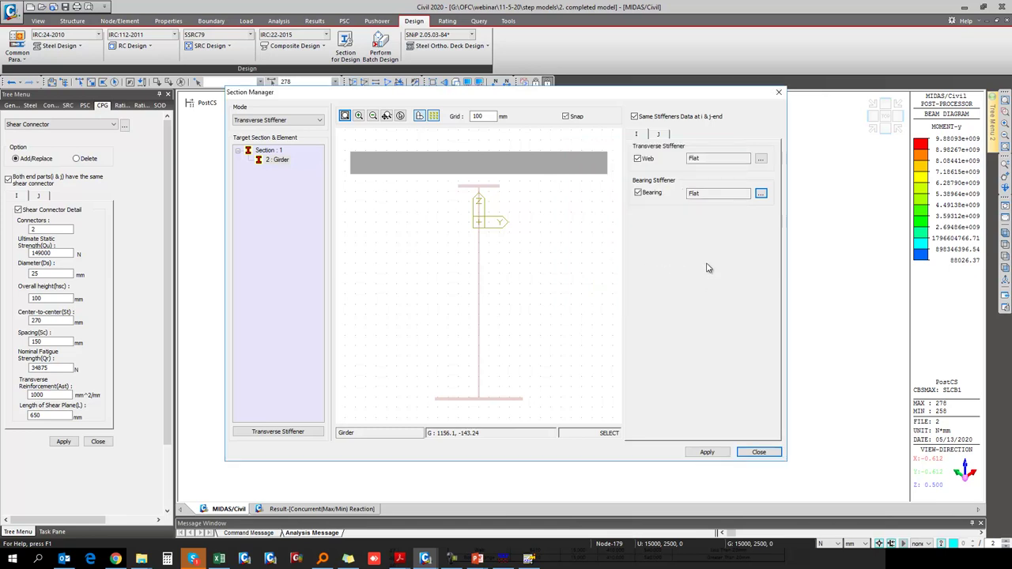
left_click(758, 451)
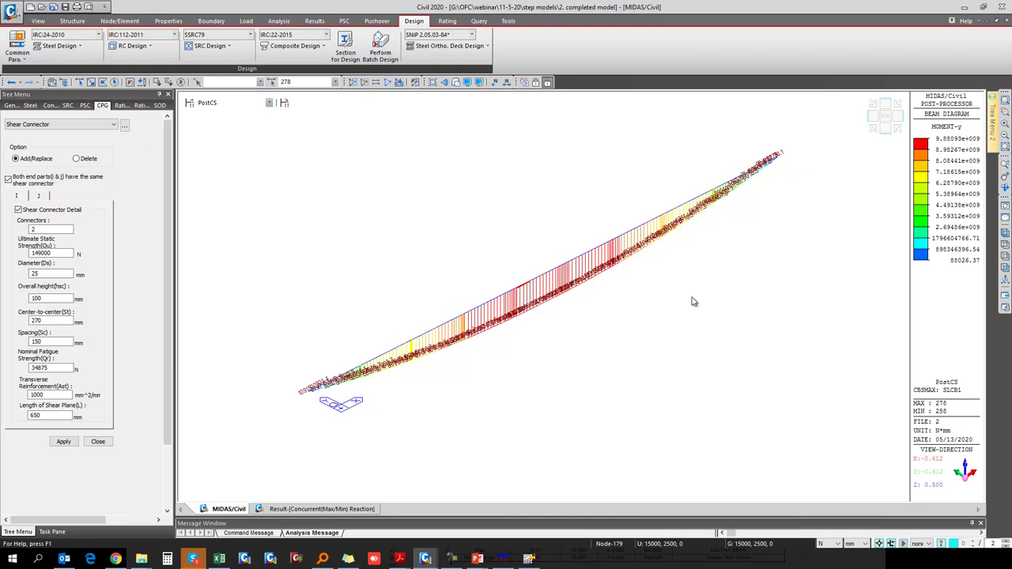
Inspect the end support transverse stiffener settings, including the support list and rigid end post dimensions, and leave without adding any.
left_click(303, 48)
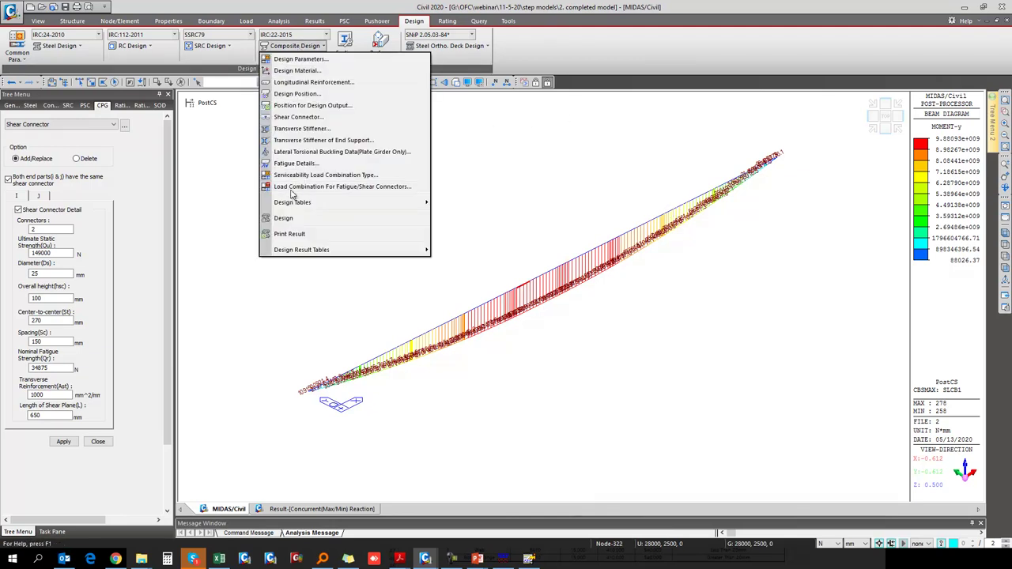
left_click(295, 145)
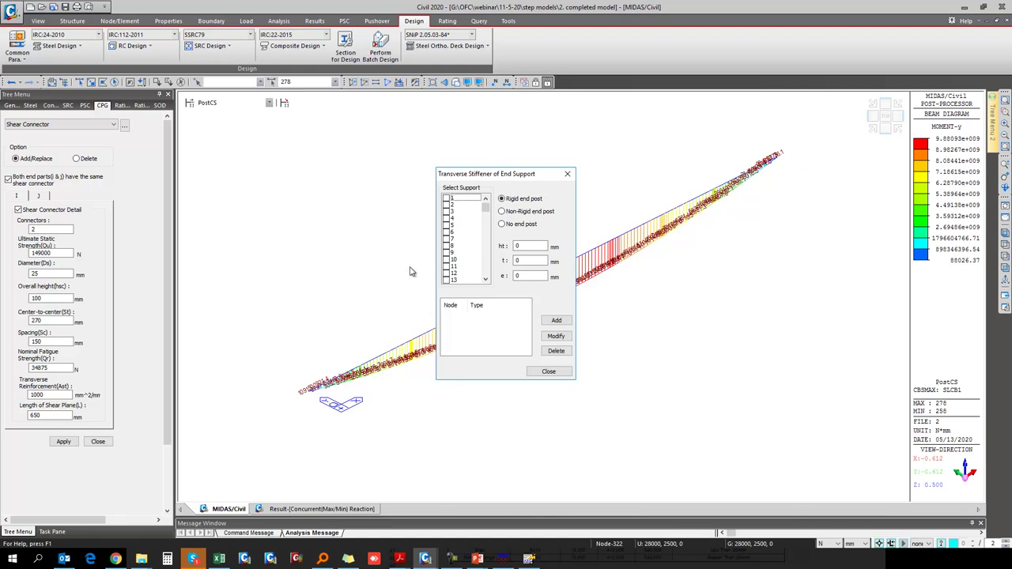
mouse_move(485, 207)
left_mouse_down()
mouse_move(486, 278)
mouse_move(485, 198)
left_mouse_up()
left_click(80, 84)
double_click(528, 246)
left_click(548, 371)
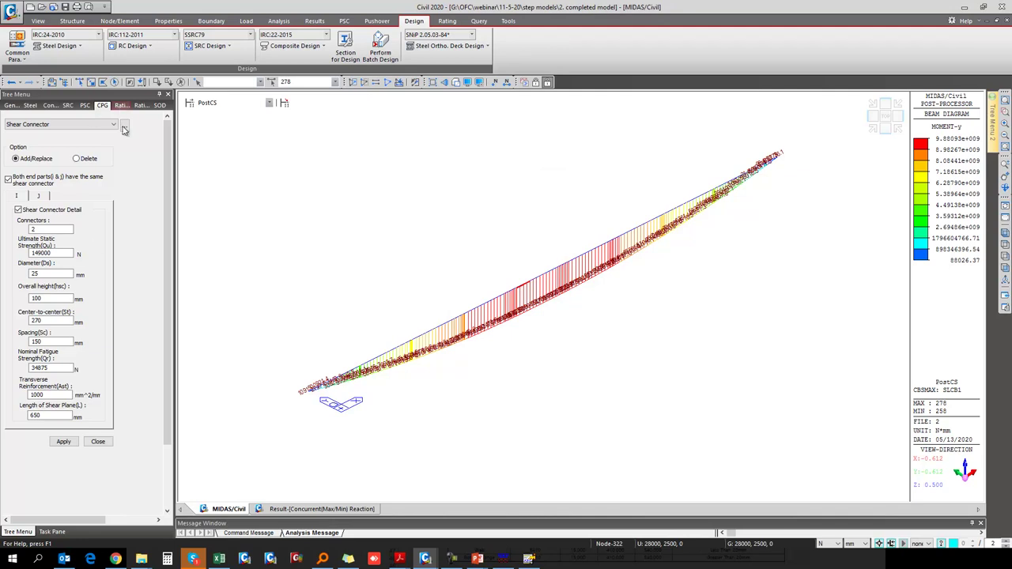
Open the lateral torsional buckling data and enter a torsional unbraced length of 3900 mm without applying it.
left_click(295, 45)
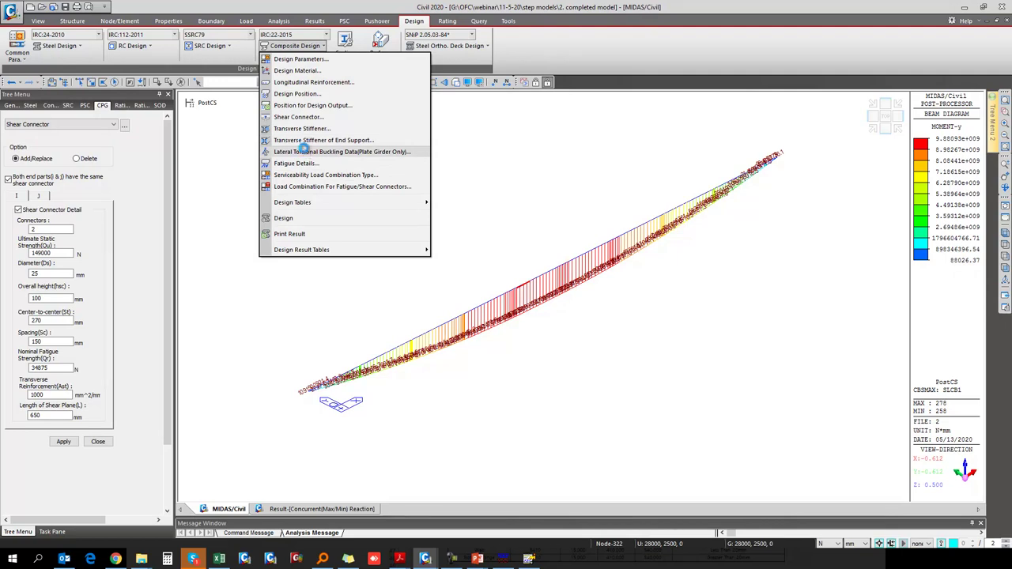
left_click(305, 152)
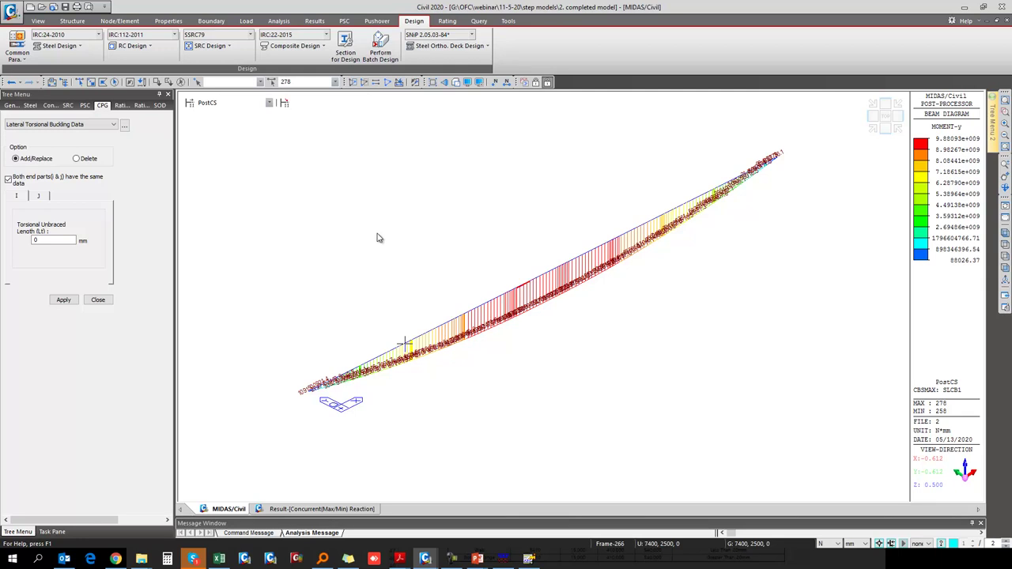
double_click(34, 240)
type("3")
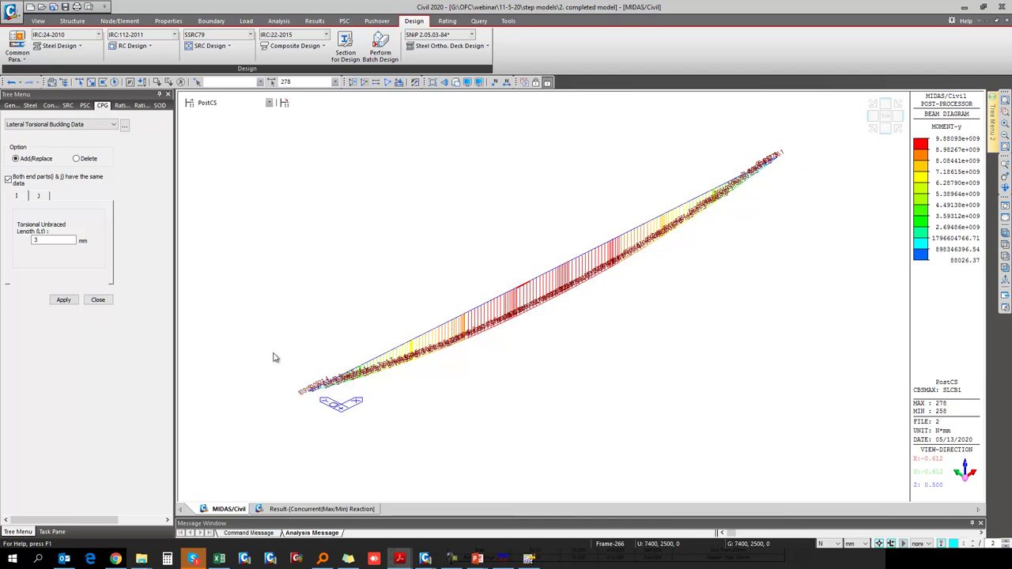
double_click(47, 240)
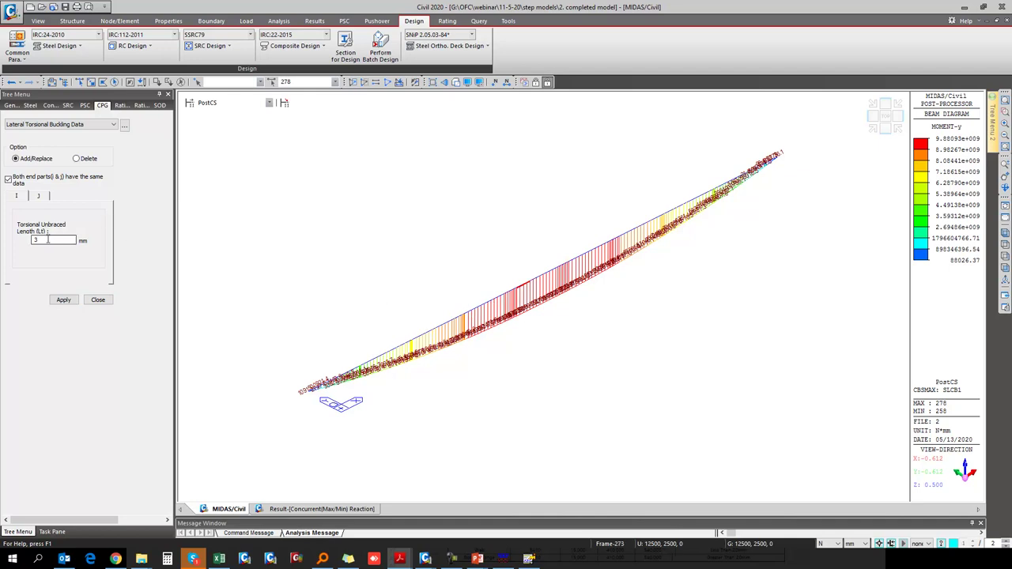
type("3900")
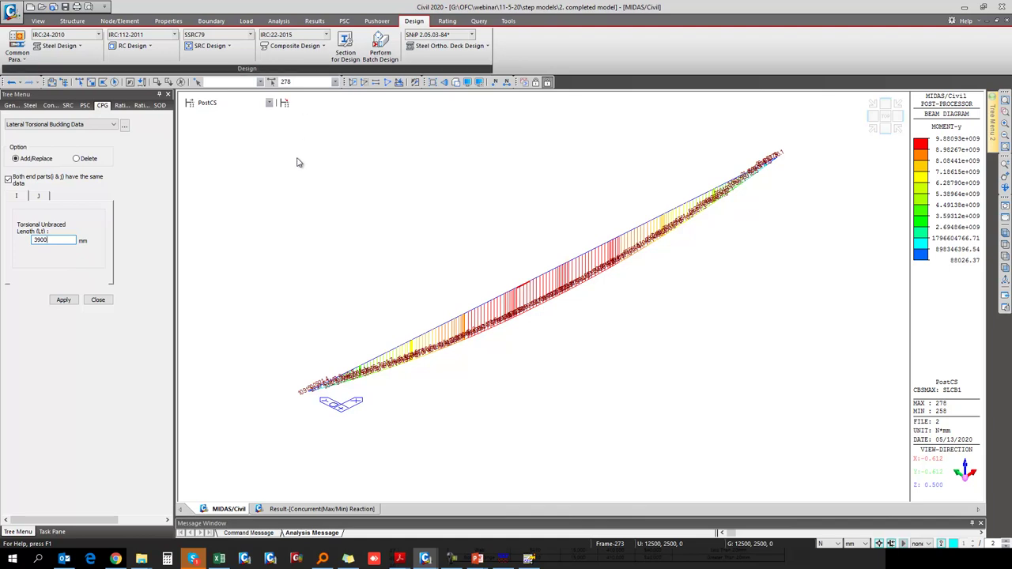
Review element 279's normal and shear fatigue strengths and correction factor in the fatigue details table, and close the open tables.
left_click(295, 45)
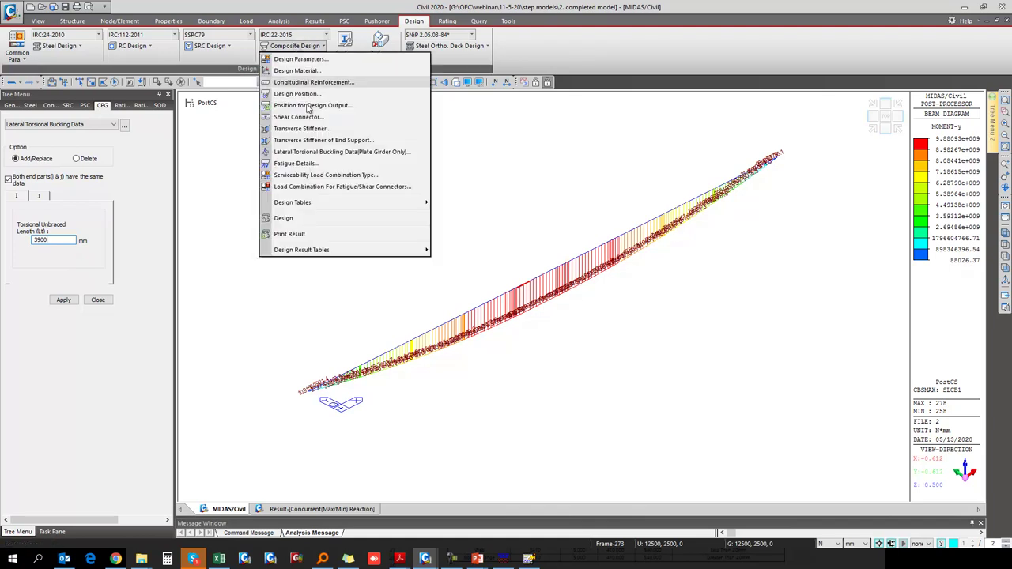
left_click(302, 164)
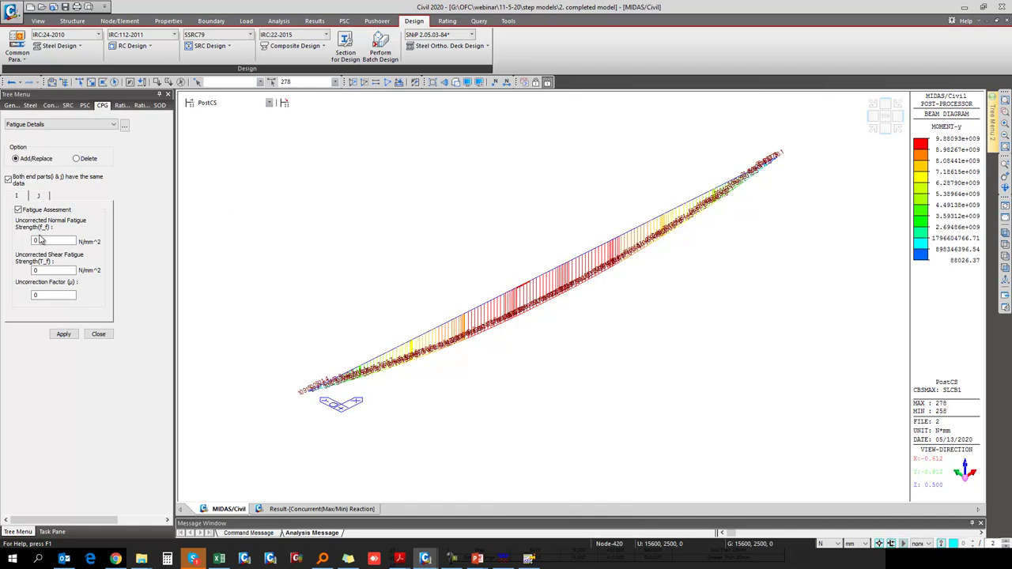
left_click(76, 241)
left_click(124, 125)
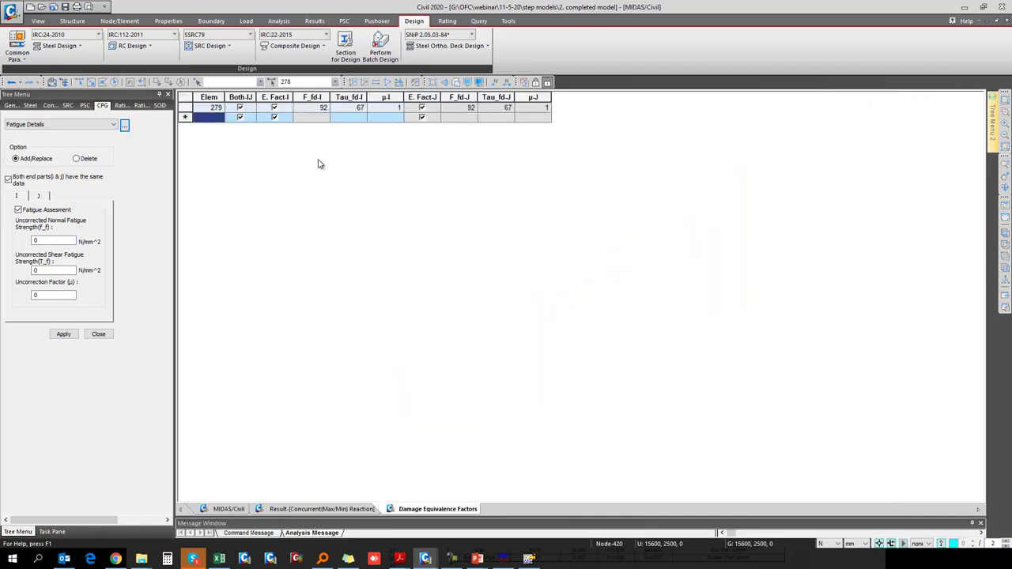
left_click(322, 110)
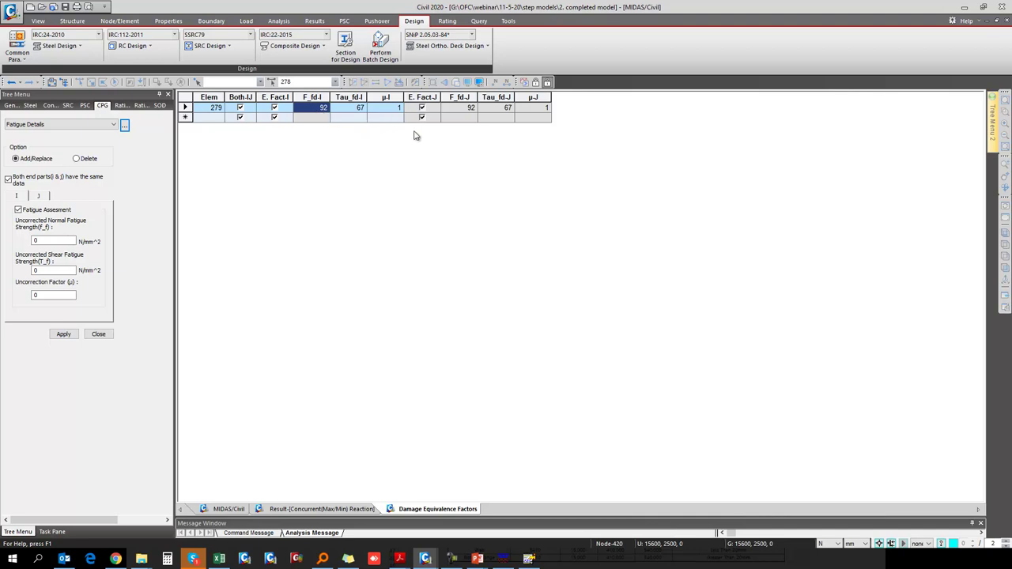
left_click(361, 110)
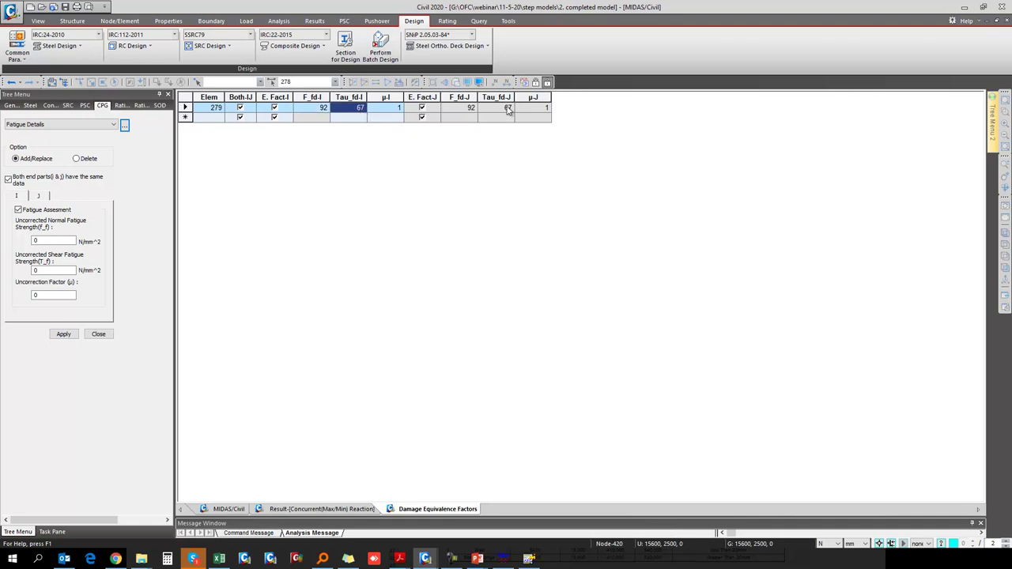
left_click(401, 111)
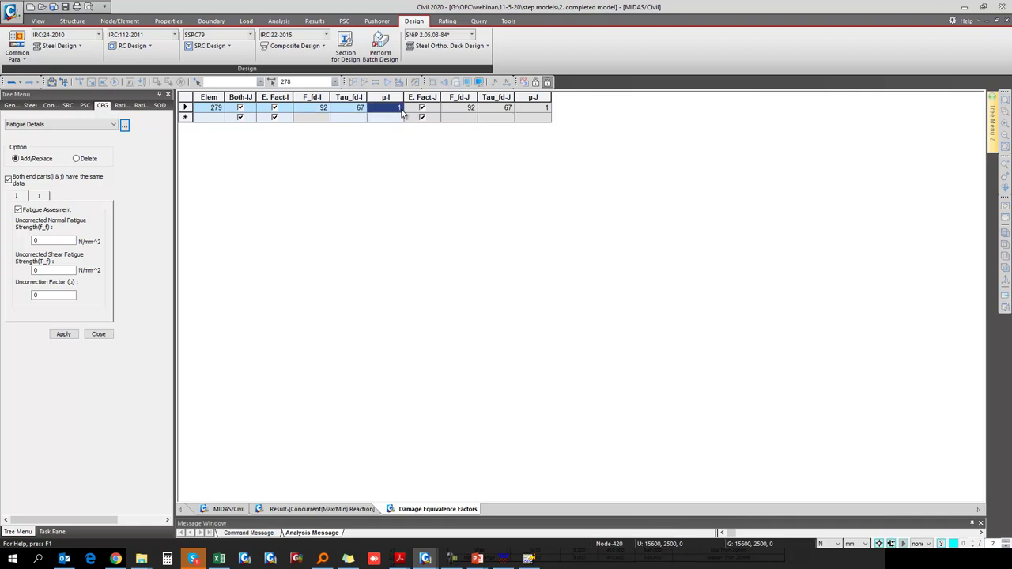
middle_click(279, 513)
middle_click(324, 509)
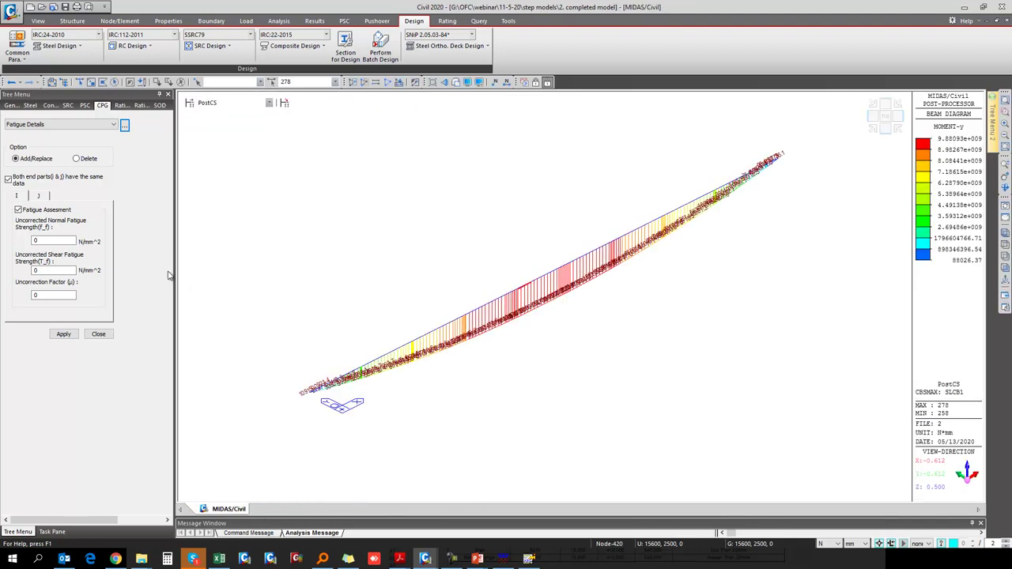
Review the serviceability load combination types and the load combinations for fatigue and shear connectors, leaving both without changes.
left_click(292, 46)
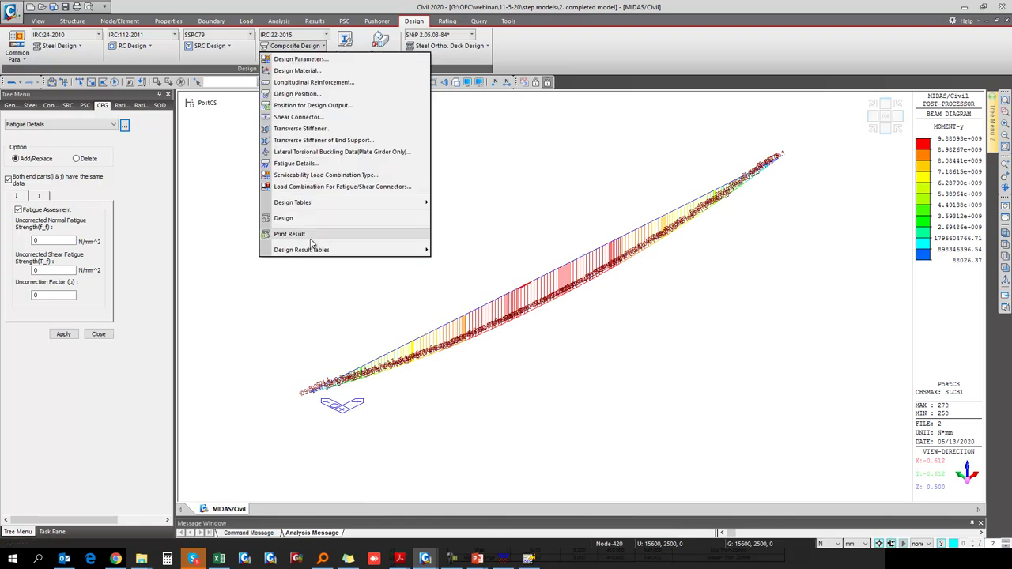
left_click(323, 175)
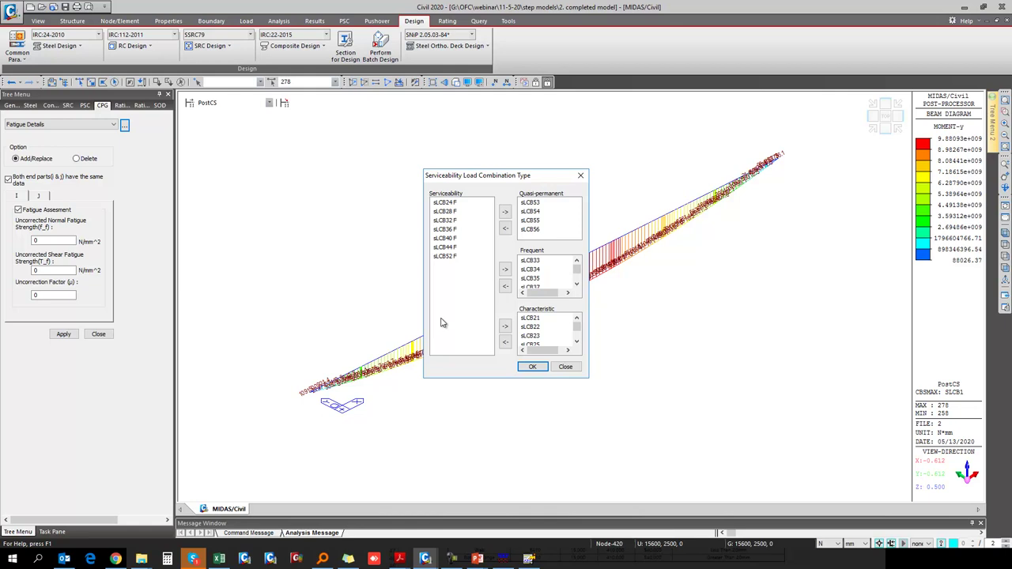
left_click(572, 367)
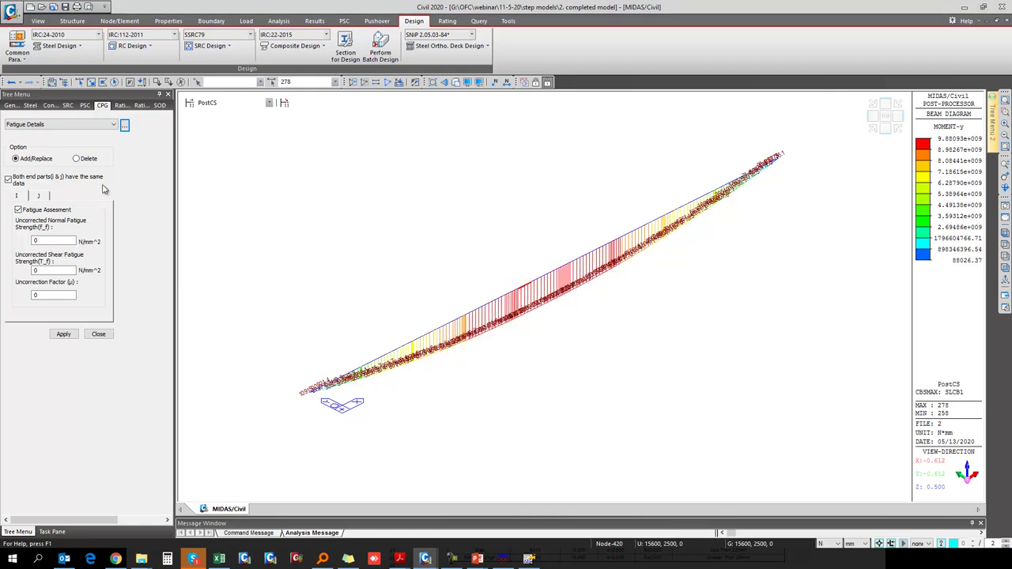
left_click(292, 45)
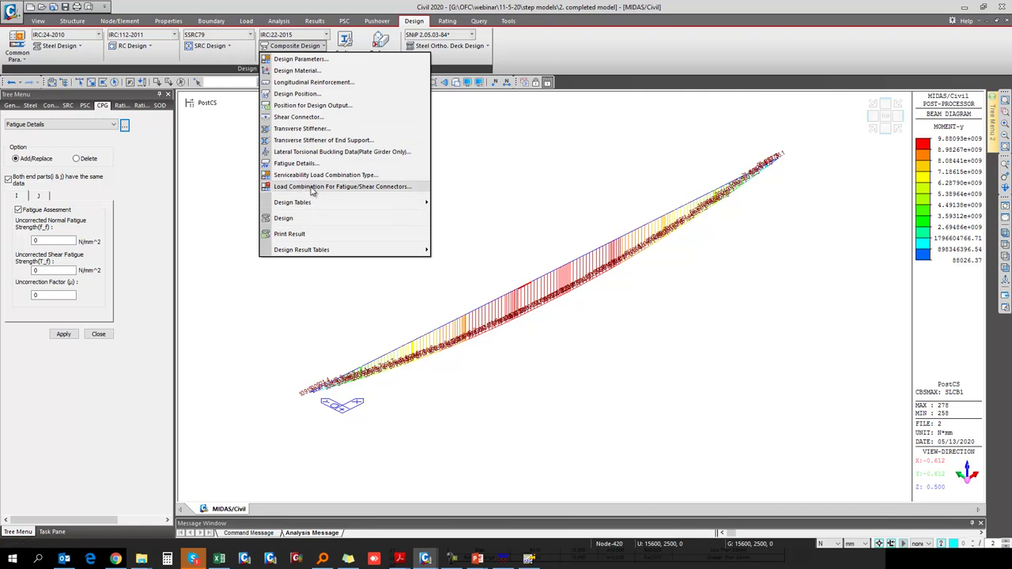
left_click(312, 189)
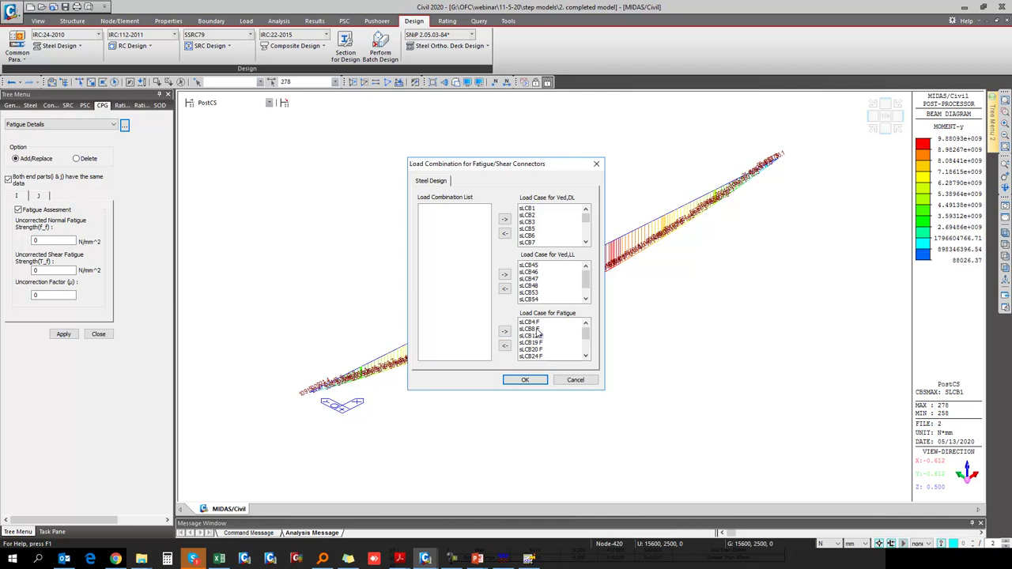
left_click(572, 380)
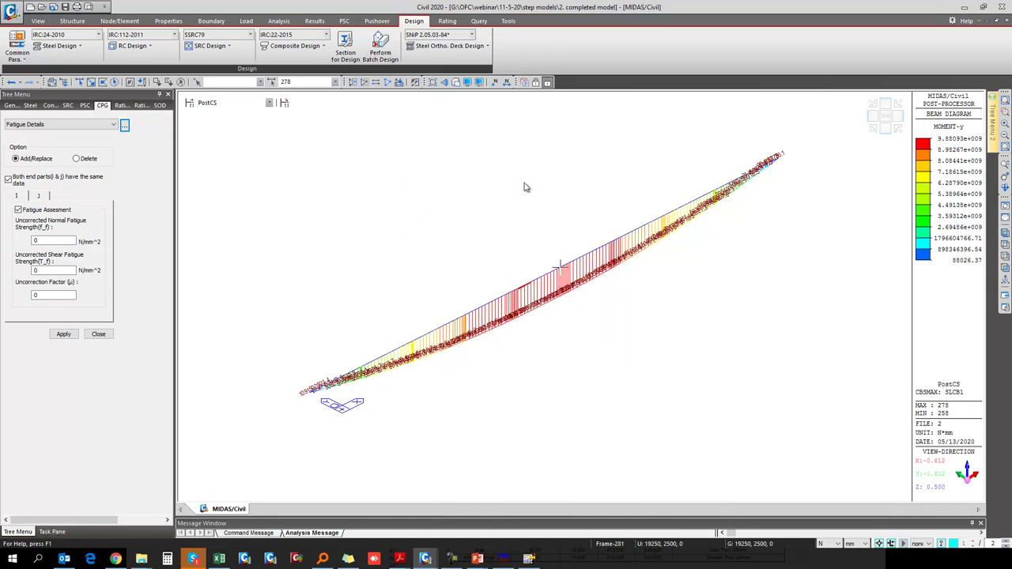
Reopen the lateral torsional buckling data to examine the torsional unbraced length input.
left_click(292, 46)
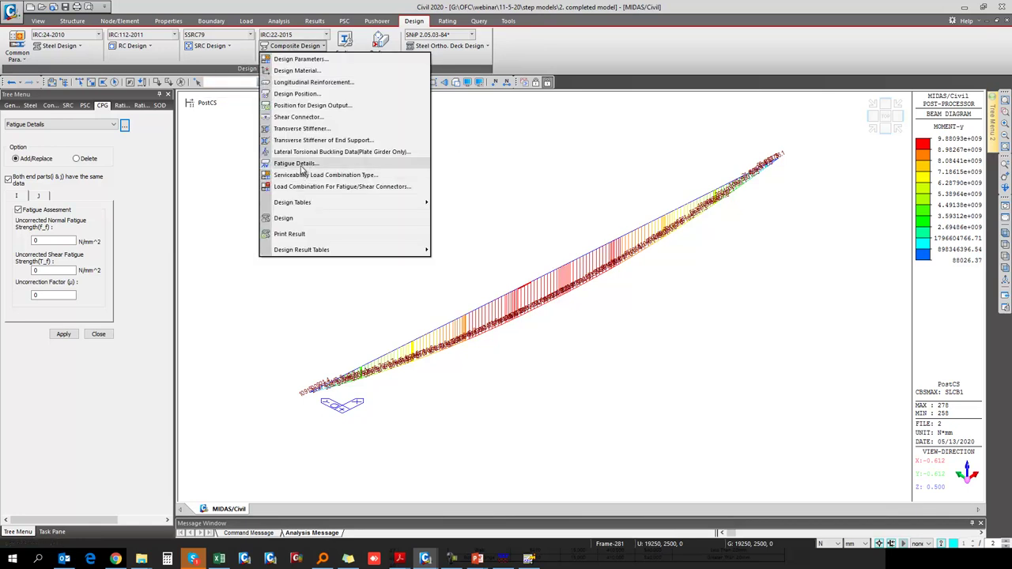
left_click(302, 152)
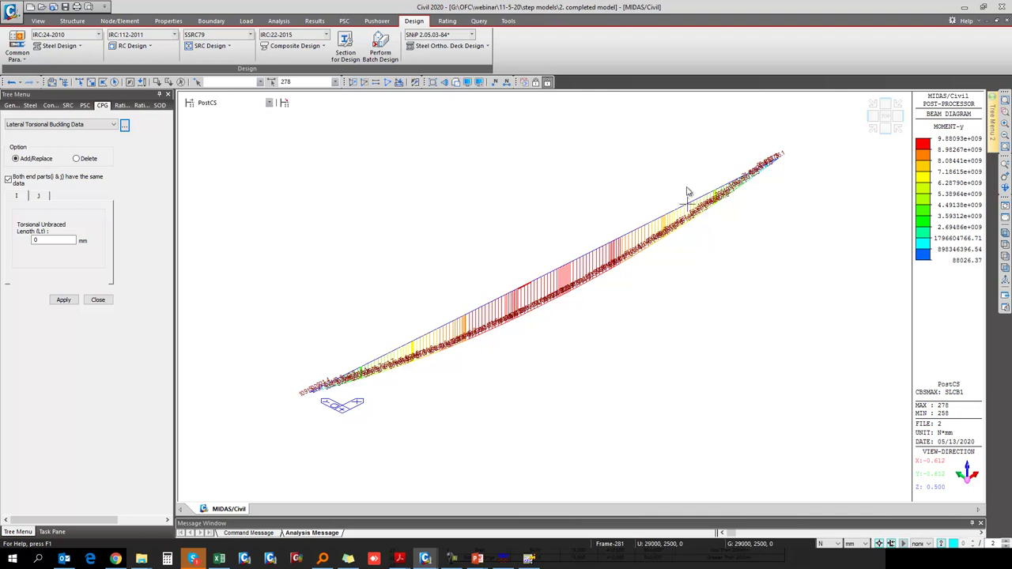
mouse_move(688, 191)
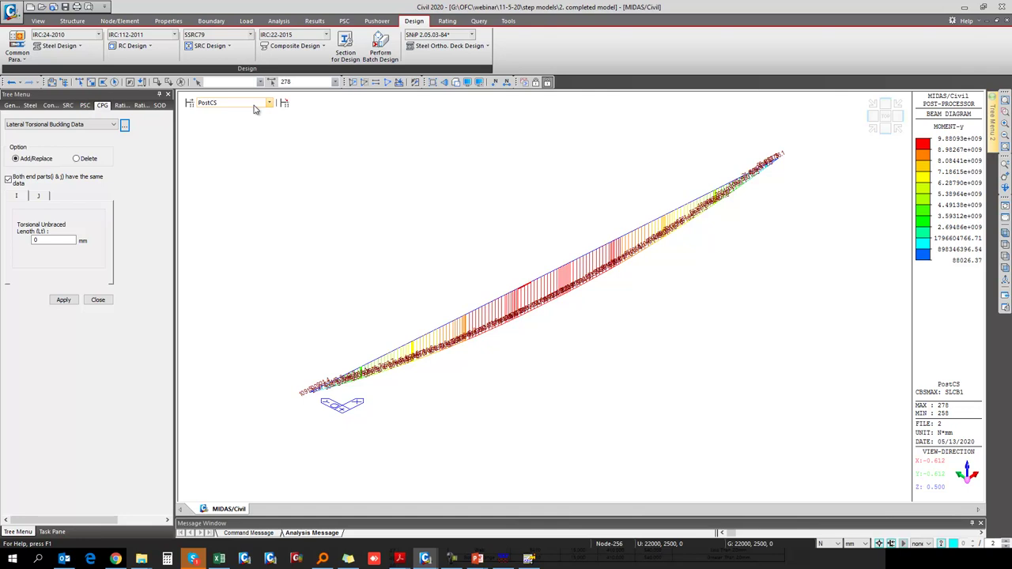
Open the composite design's bending resistance result table for element 279, parts i and j, positive and negative.
left_click(294, 45)
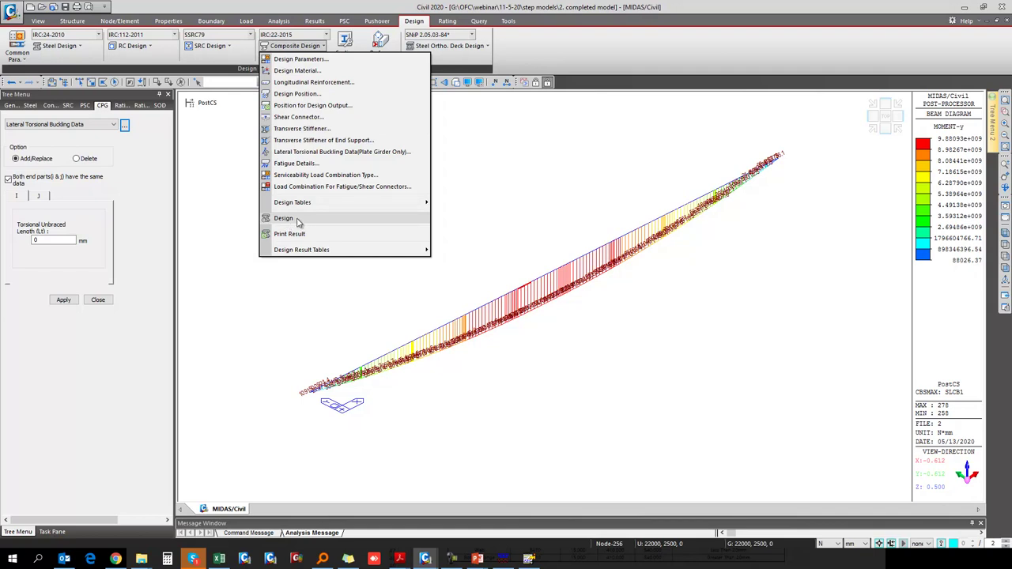
mouse_move(323, 249)
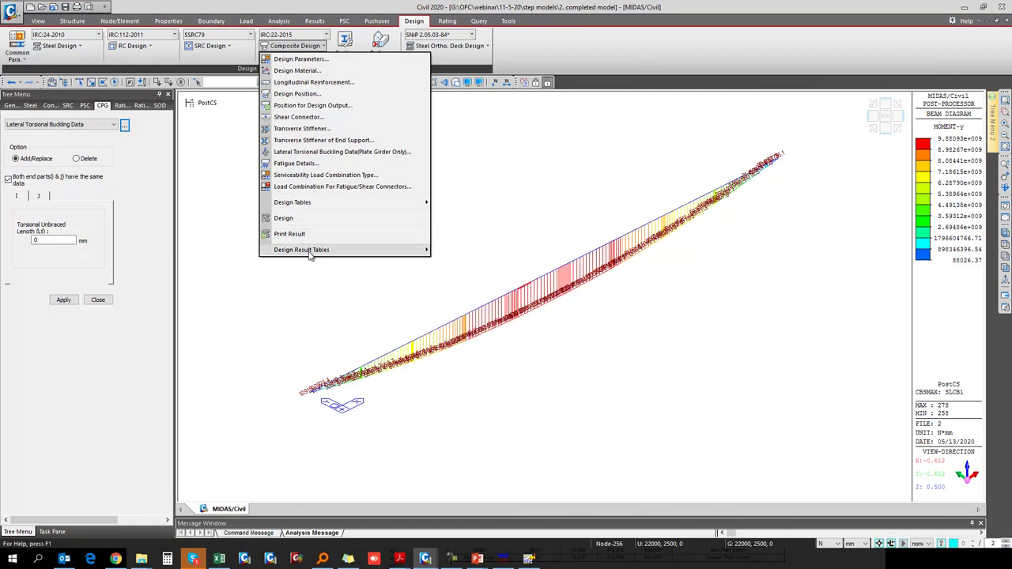
mouse_move(389, 250)
left_click(455, 251)
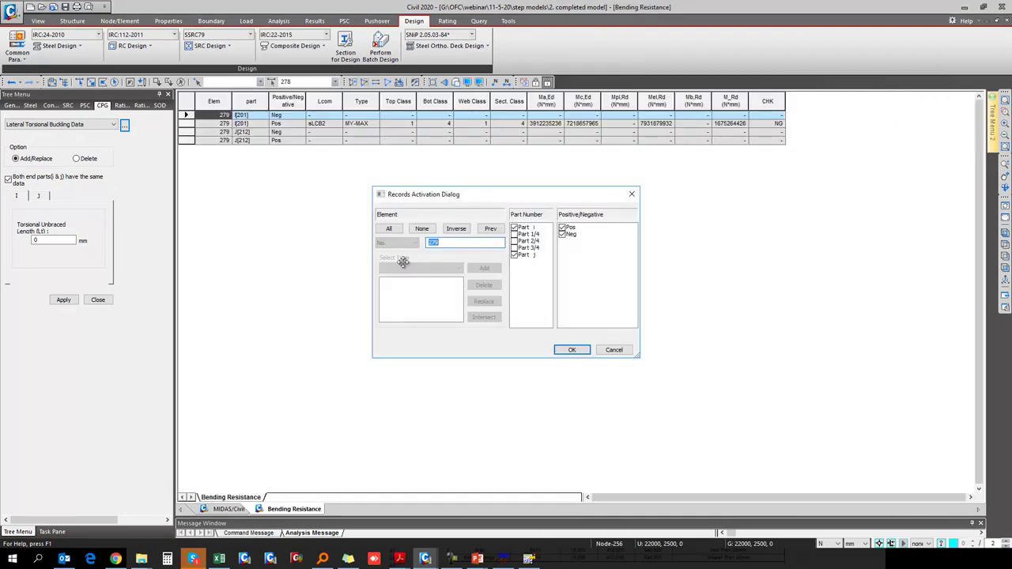
left_click(577, 350)
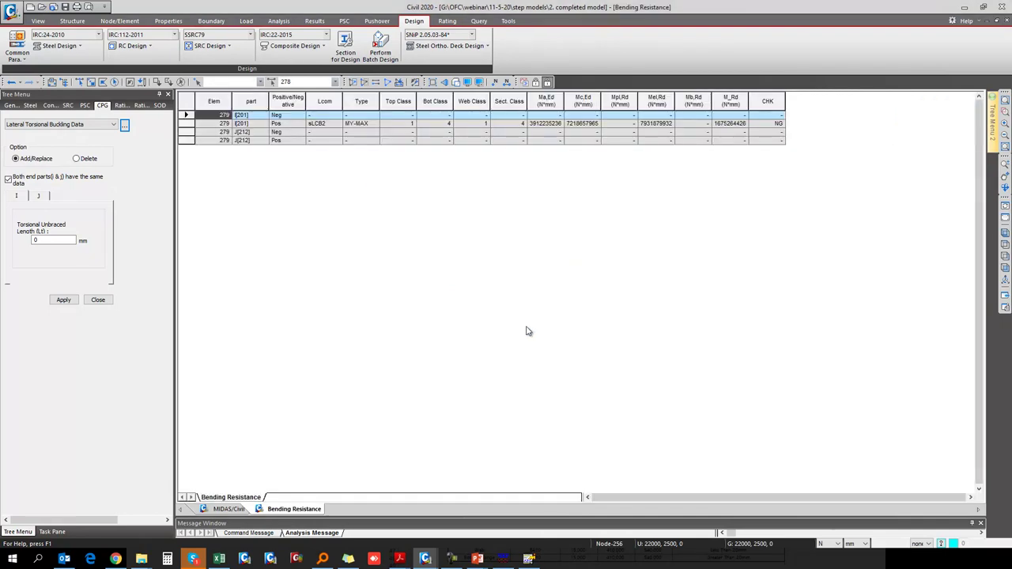
Highlight the positive bending row at end I of element 279 and set the force unit to kN.
left_click(187, 123)
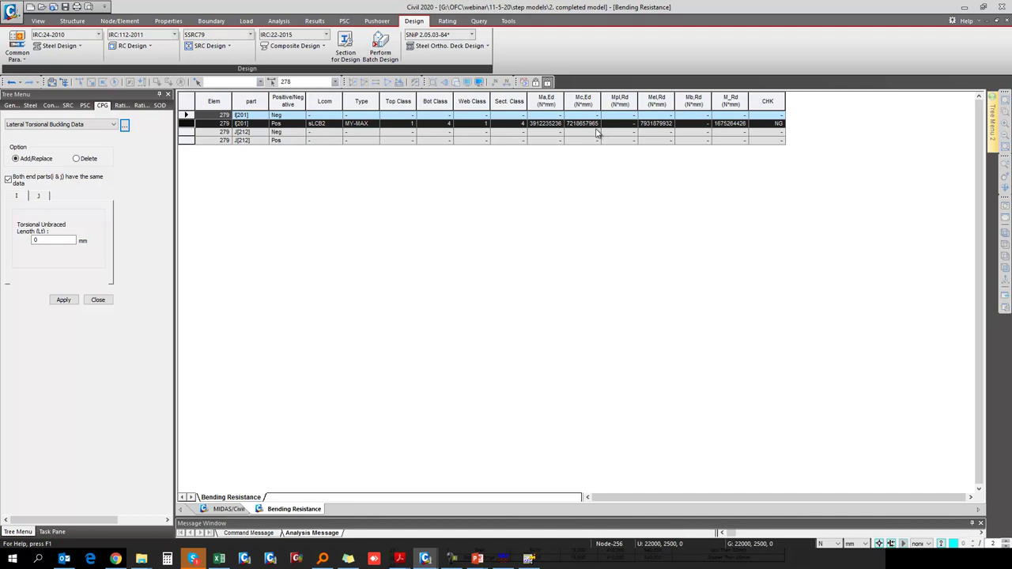
left_click(837, 539)
left_click(830, 506)
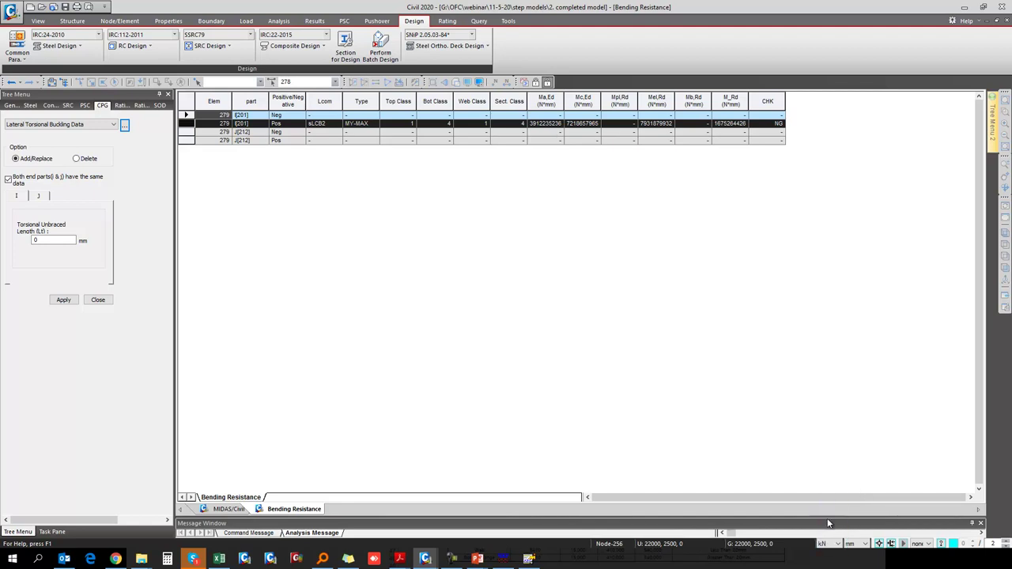
Set the length unit to m and highlight the Ma,Ed and M_Rd values in the positive row at end I.
left_click(858, 545)
left_click(853, 526)
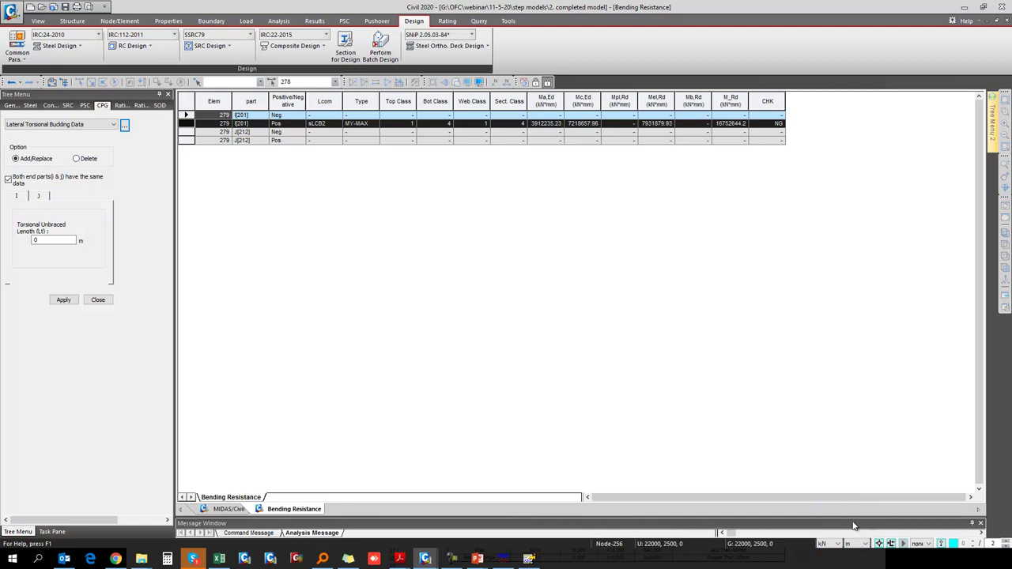
left_click(551, 125)
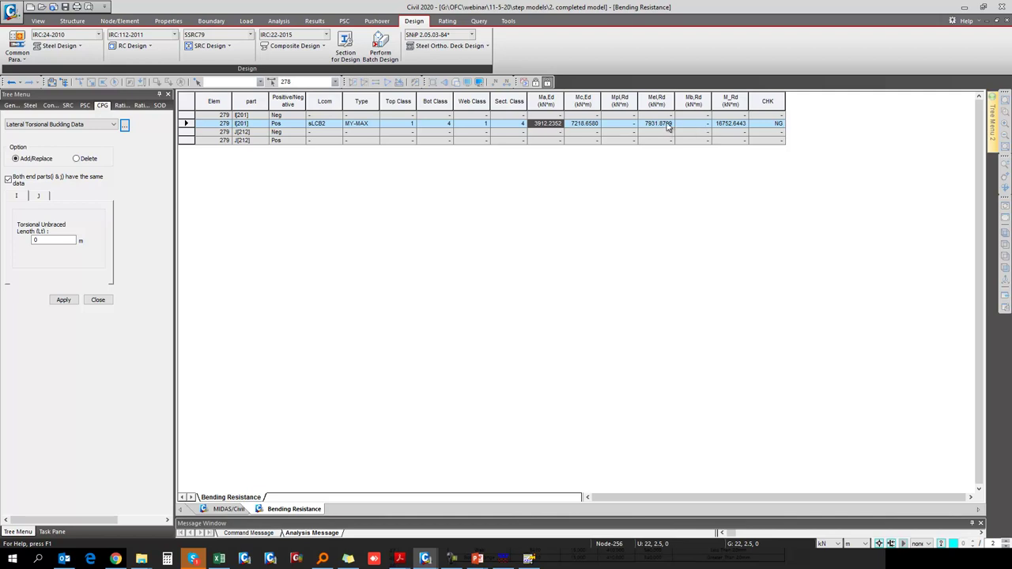
left_click(724, 124)
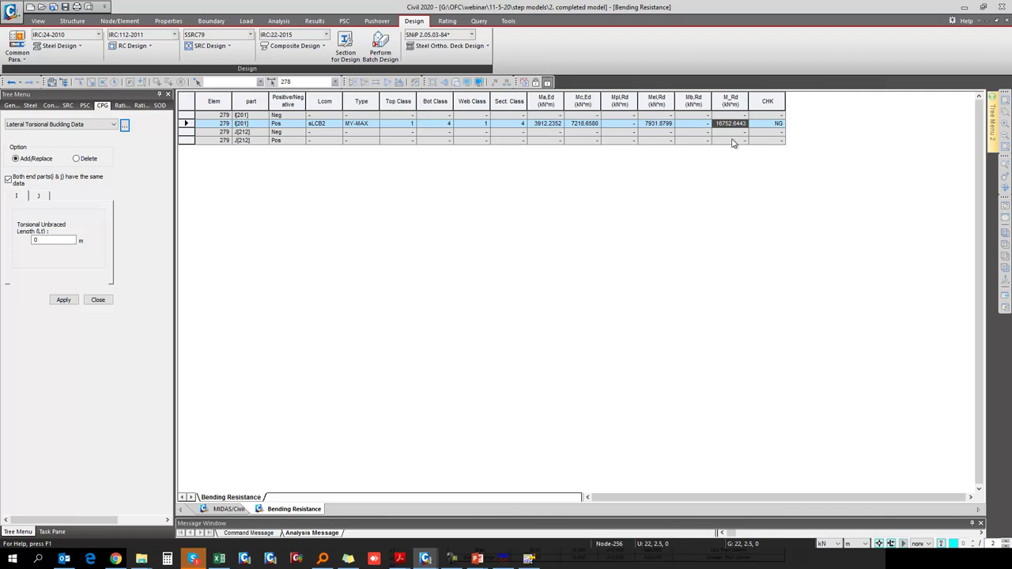
Open the composite design's lateral-torsional buckling resistance result table for element 279, parts i and j.
left_click(225, 508)
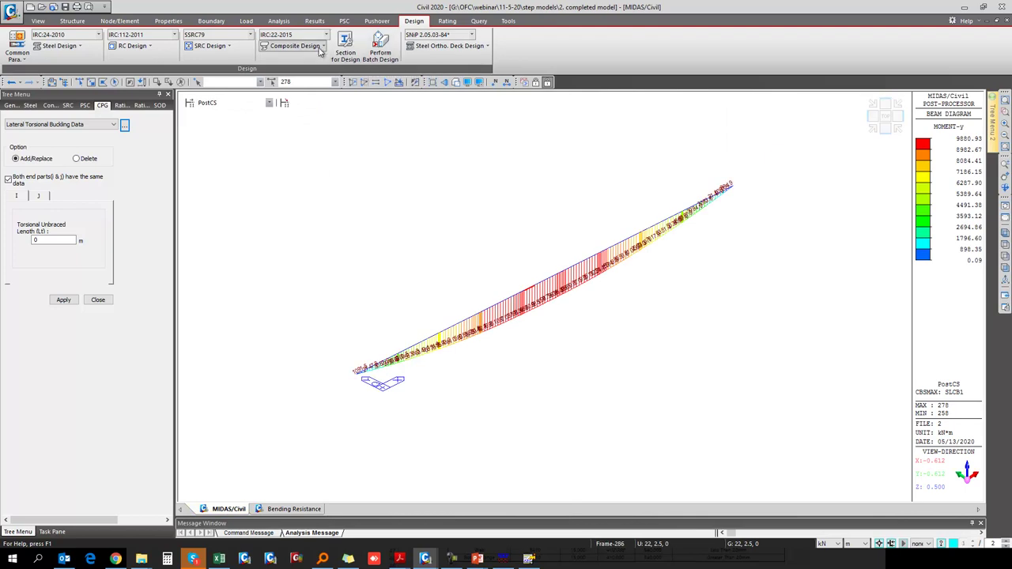
left_click(292, 45)
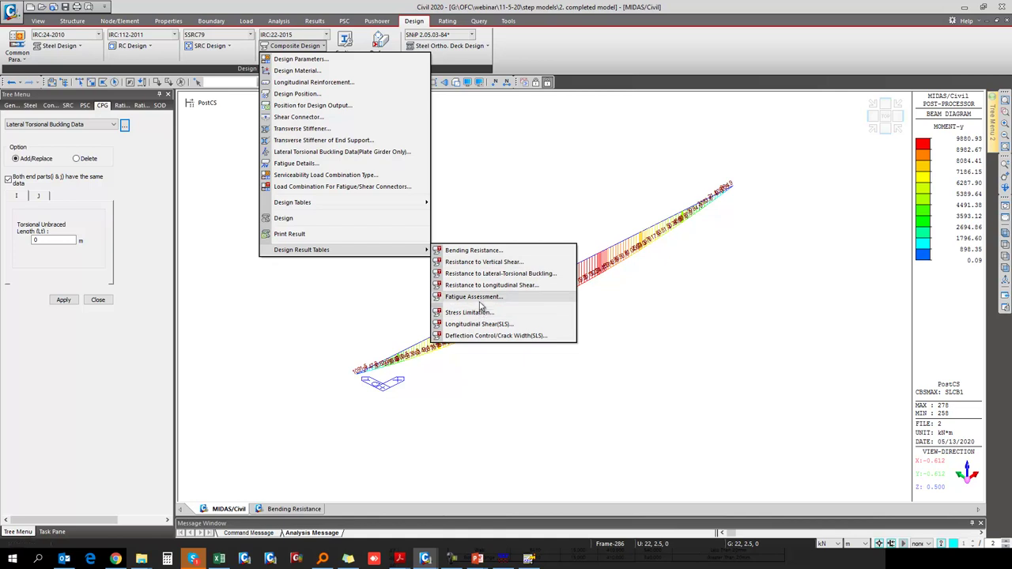
left_click(487, 274)
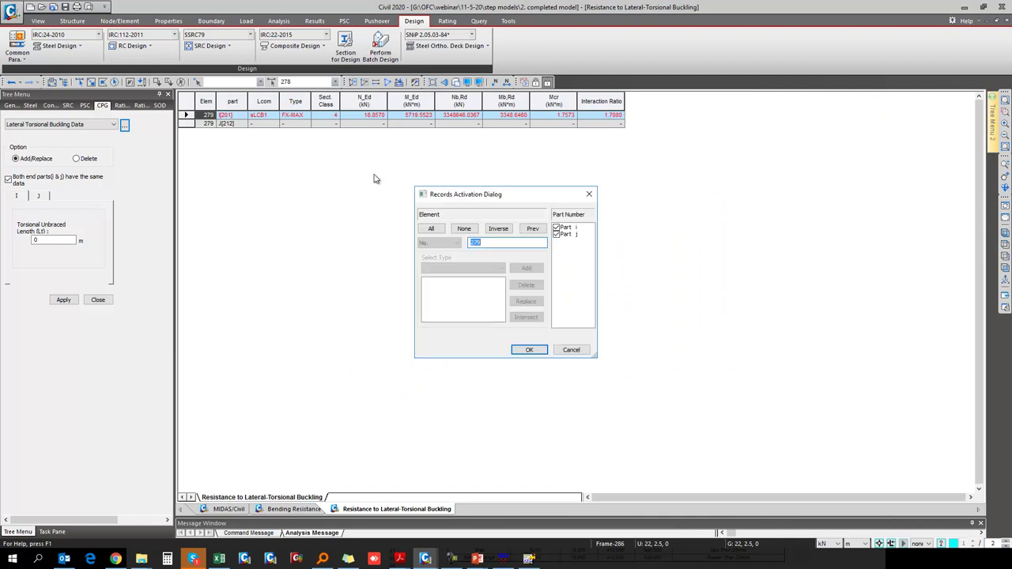
left_click(529, 350)
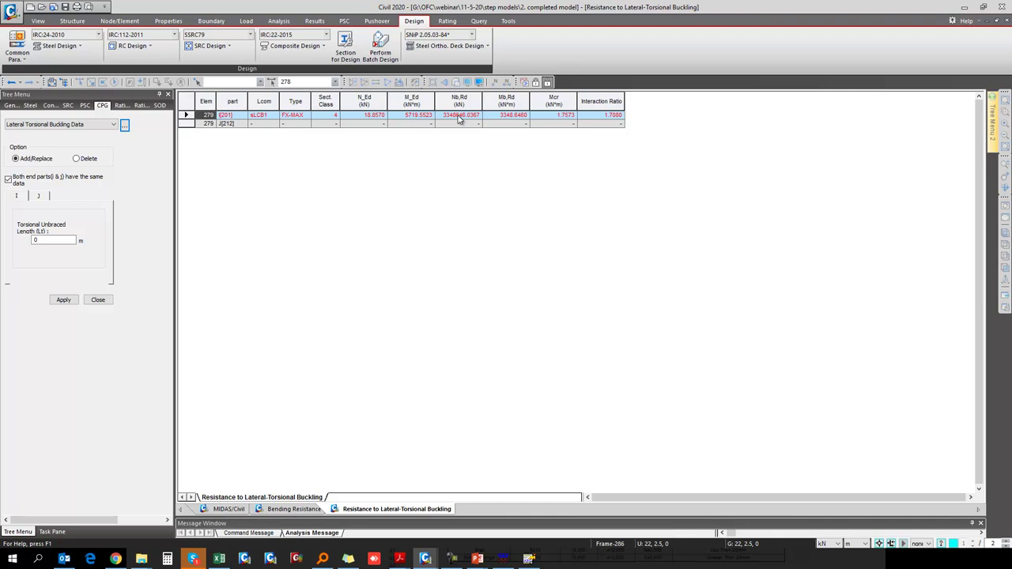
Return to the model view, switch to the IRC 22-2015 sample report in Excel, and show it maximized at 100% zoom.
left_click(228, 509)
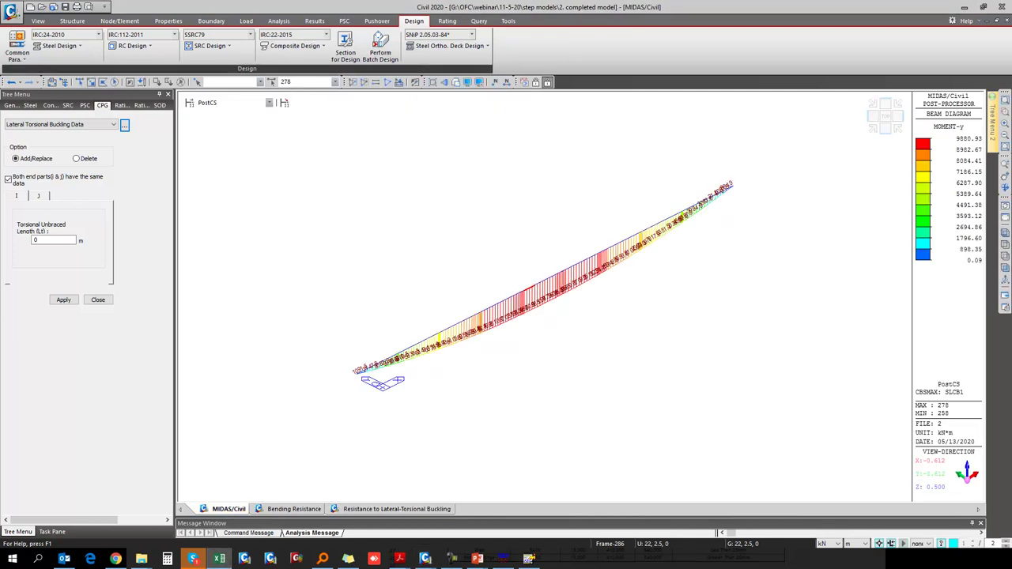
key("alt+Tab")
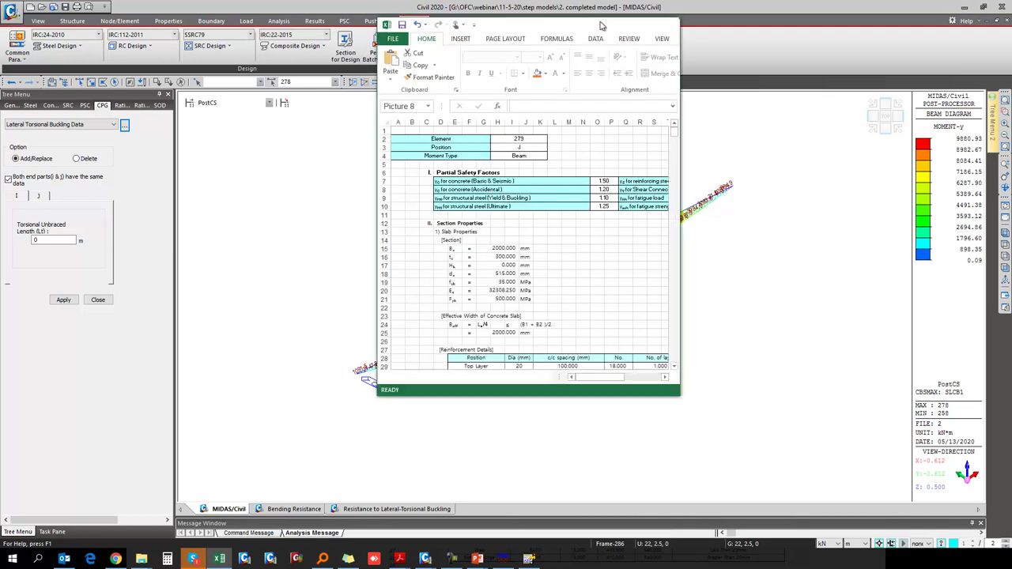
left_click(656, 24)
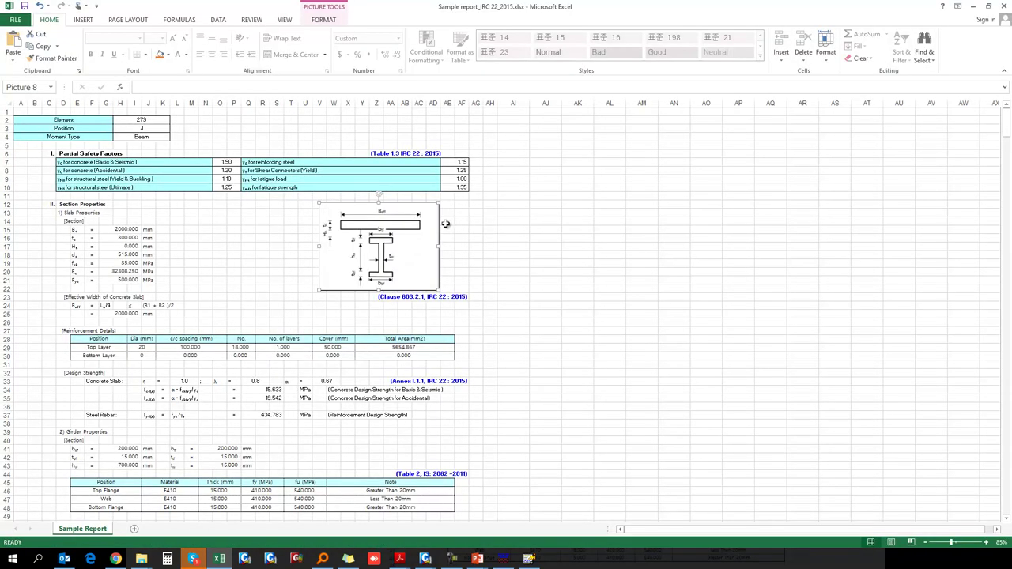
left_click(515, 237)
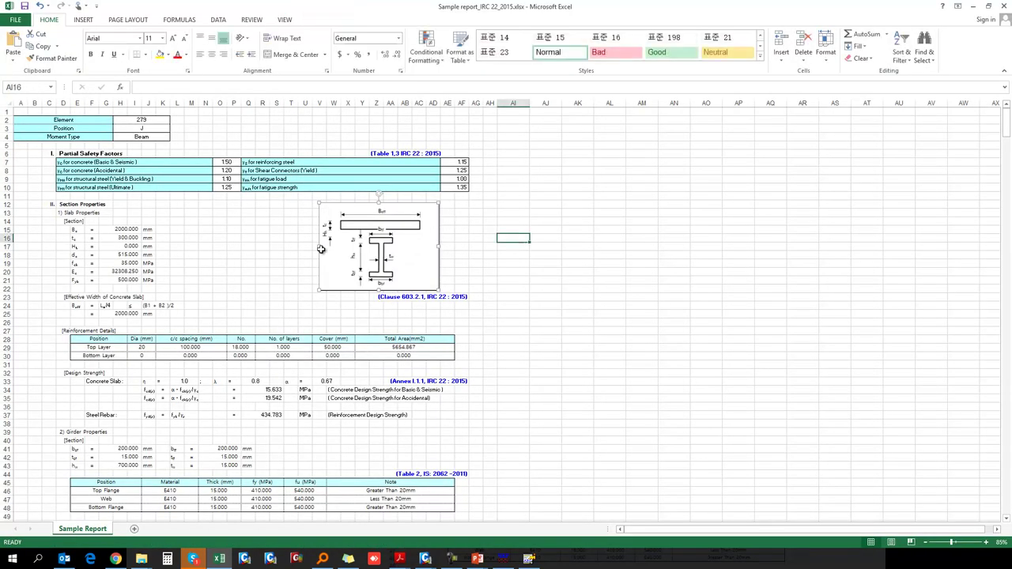
scroll(234, 268, "up", 1, "ctrl")
left_click(244, 256)
scroll(243, 255, "up", 2)
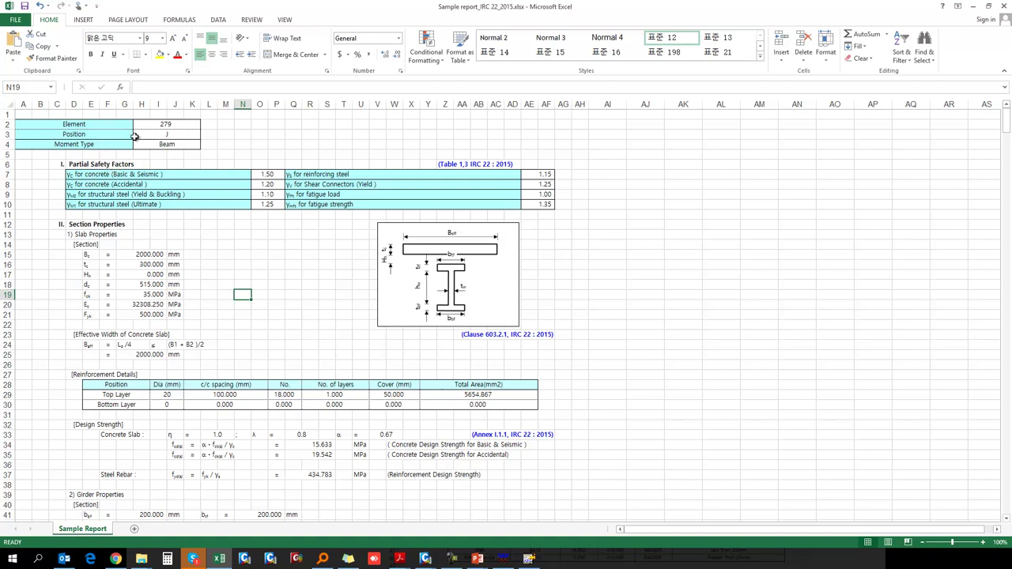
Review the report's element data, partial safety factors, and slab, girder, stiffener and elastic section properties.
left_click(169, 127)
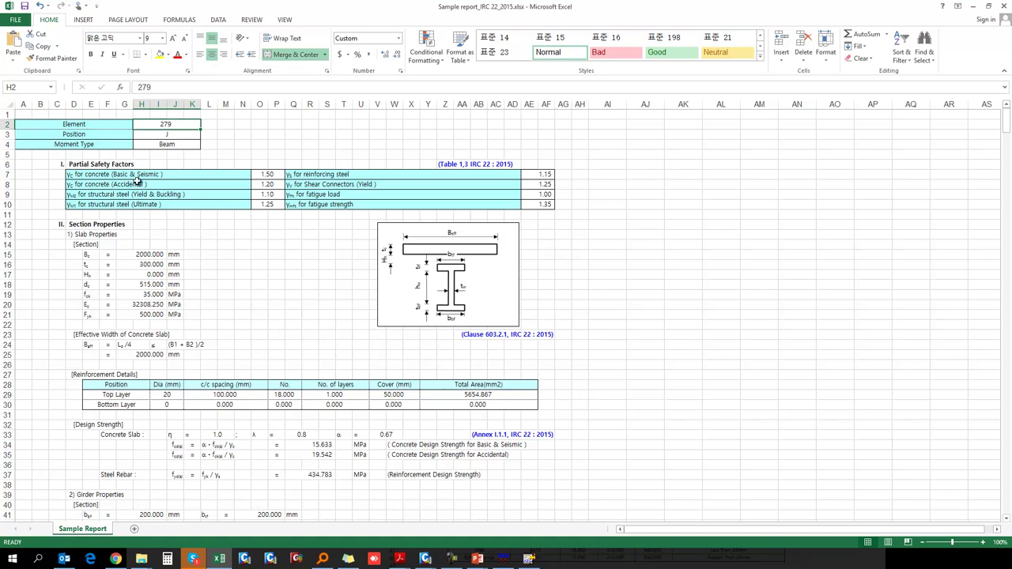
scroll(157, 233, "down", 2)
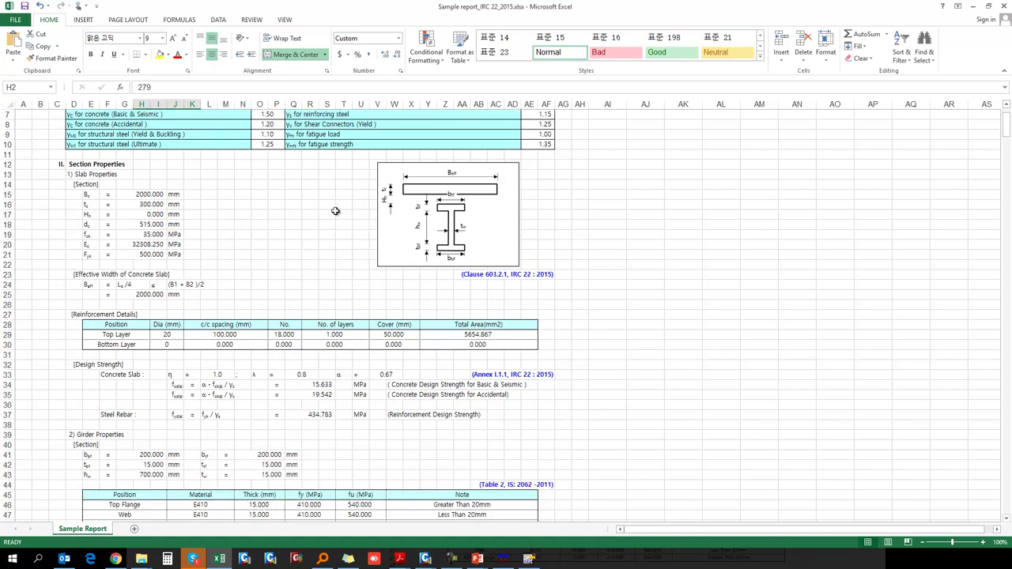
scroll(135, 291, "down", 4)
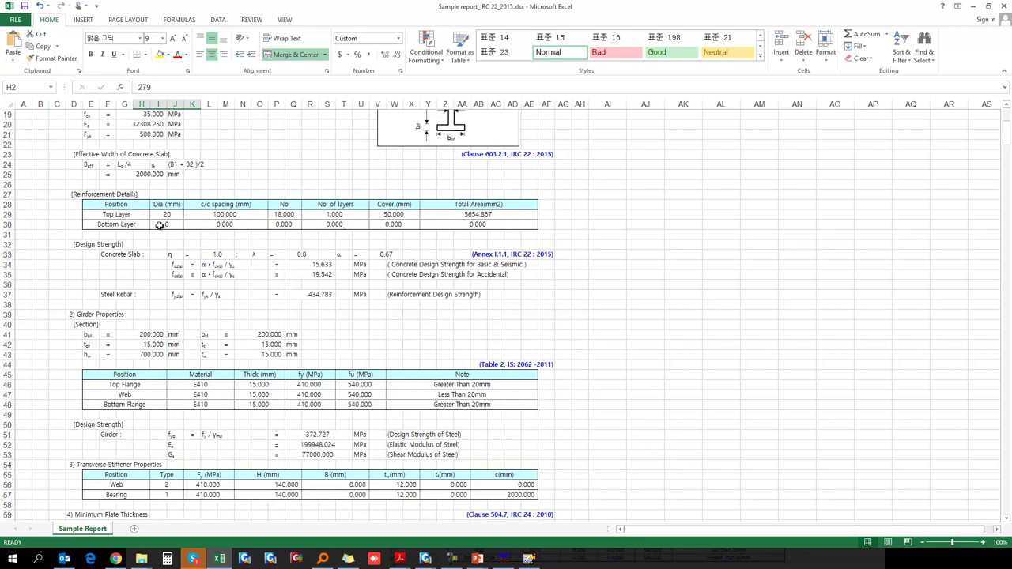
scroll(162, 226, "down", 3)
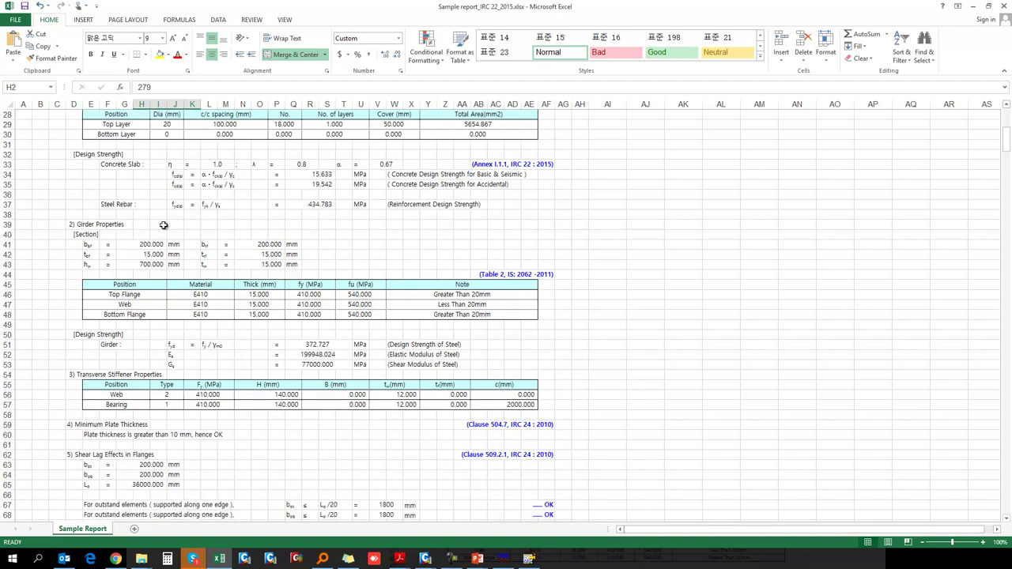
scroll(164, 225, "down", 1)
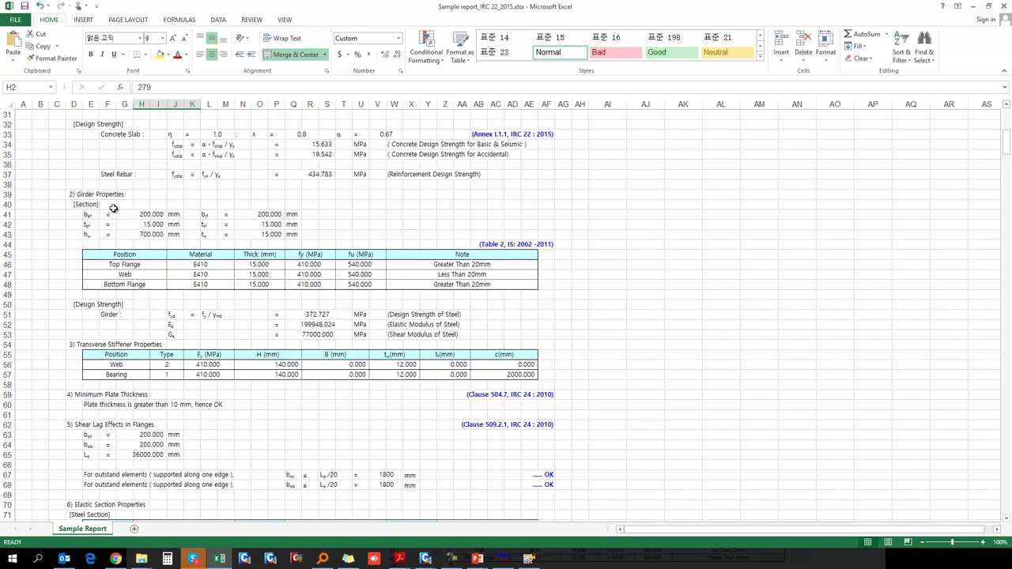
scroll(113, 207, "down", 1)
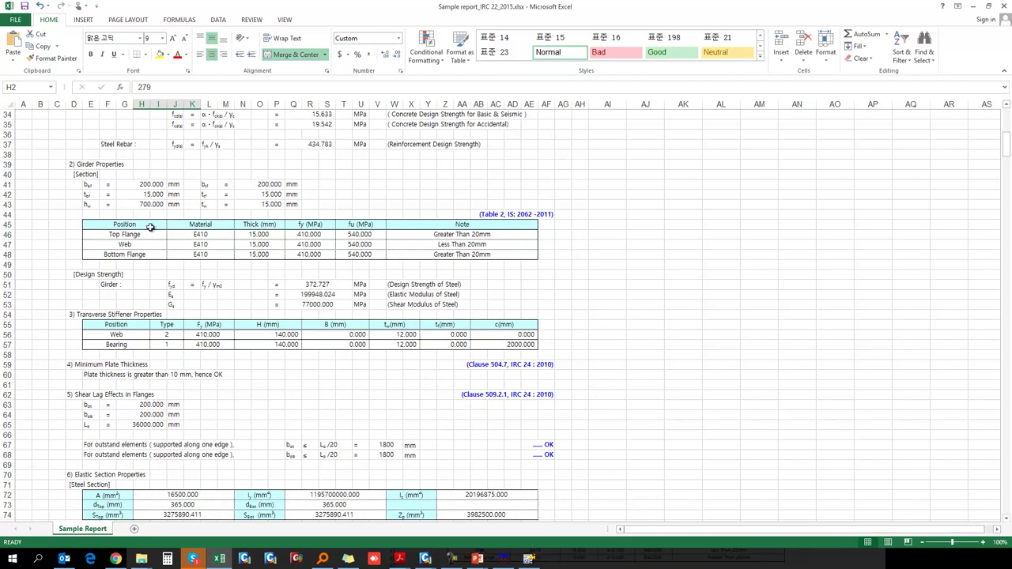
scroll(151, 227, "down", 2)
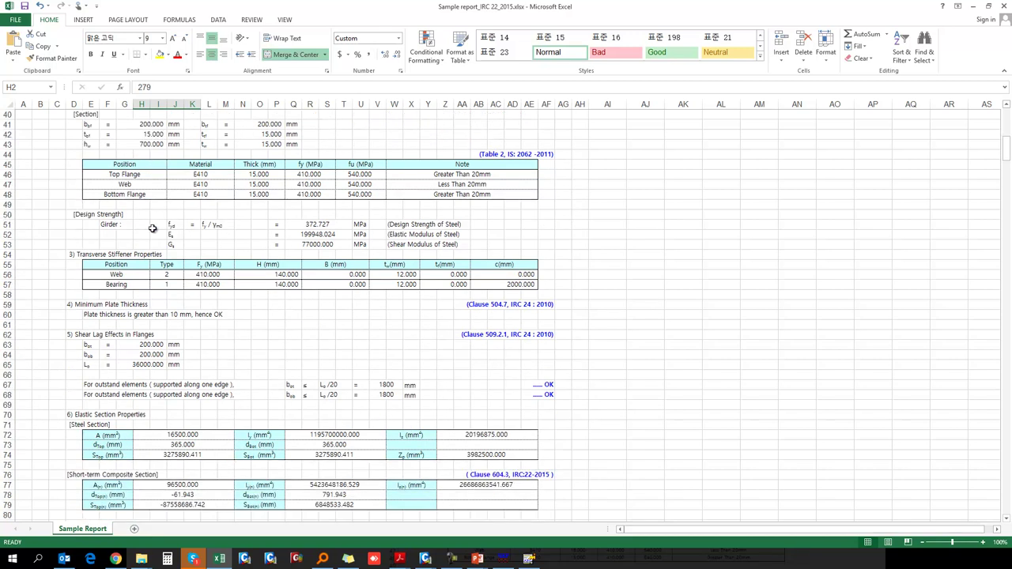
scroll(152, 228, "down", 1)
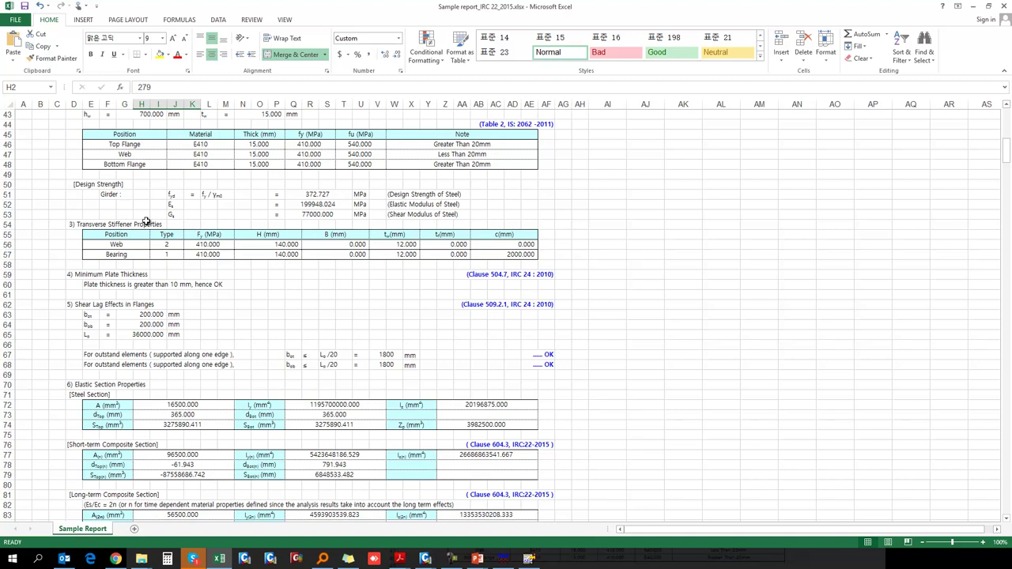
scroll(147, 282, "down", 2)
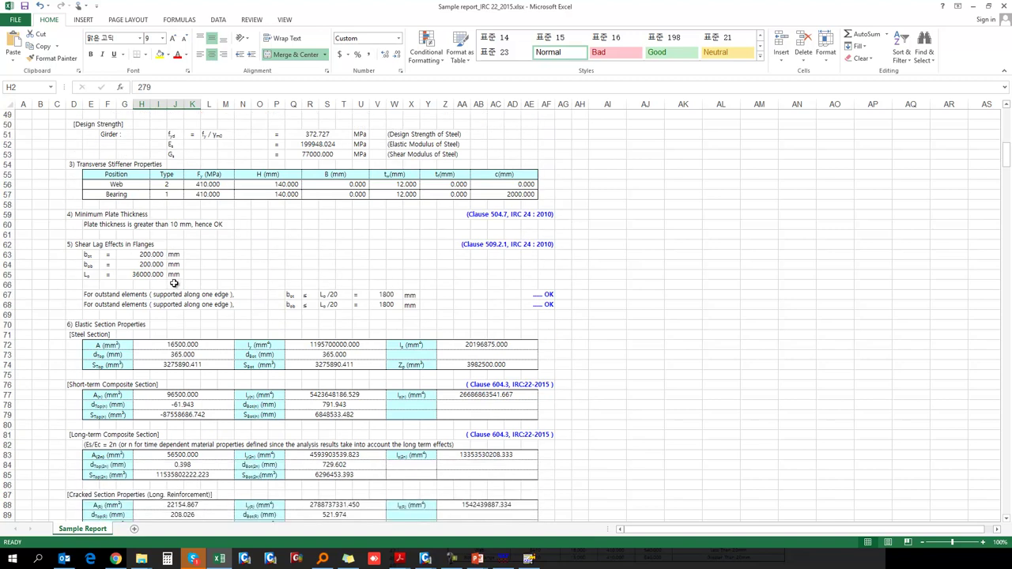
scroll(174, 282, "down", 2)
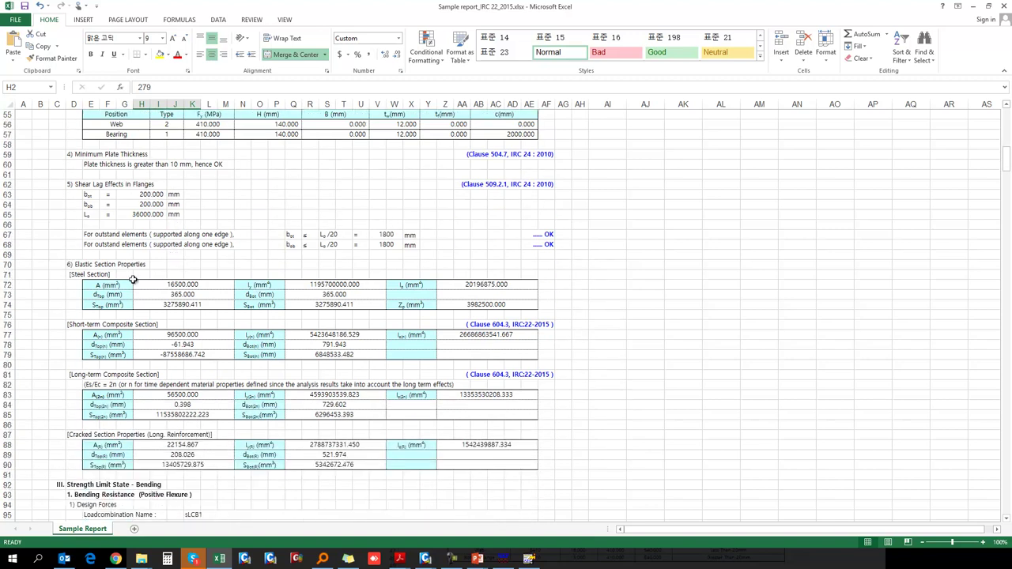
scroll(133, 278, "down", 6)
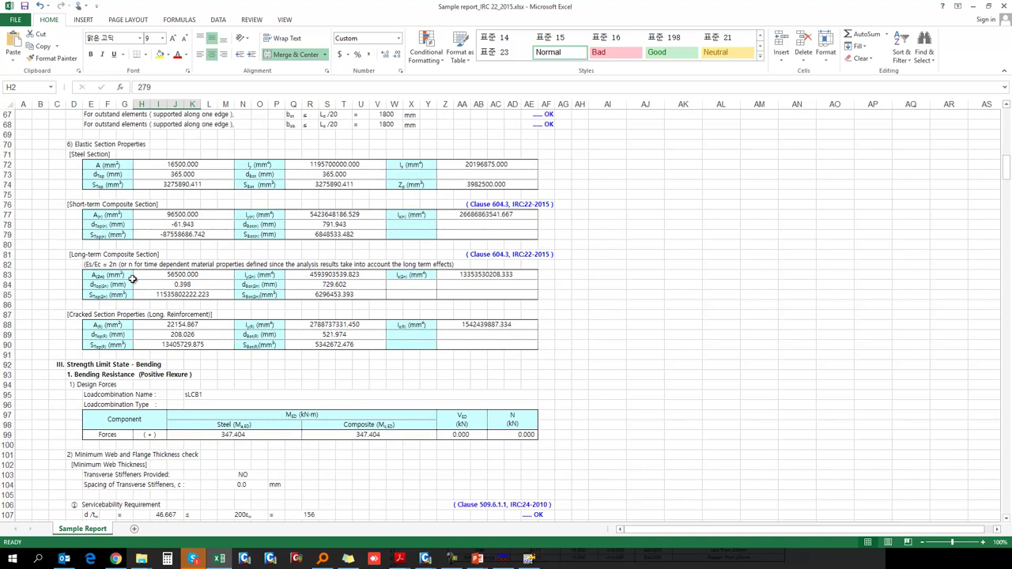
Examine the positive flexure design forces, minimum web and flange thickness checks, and section classification in the report.
scroll(132, 278, "down", 2)
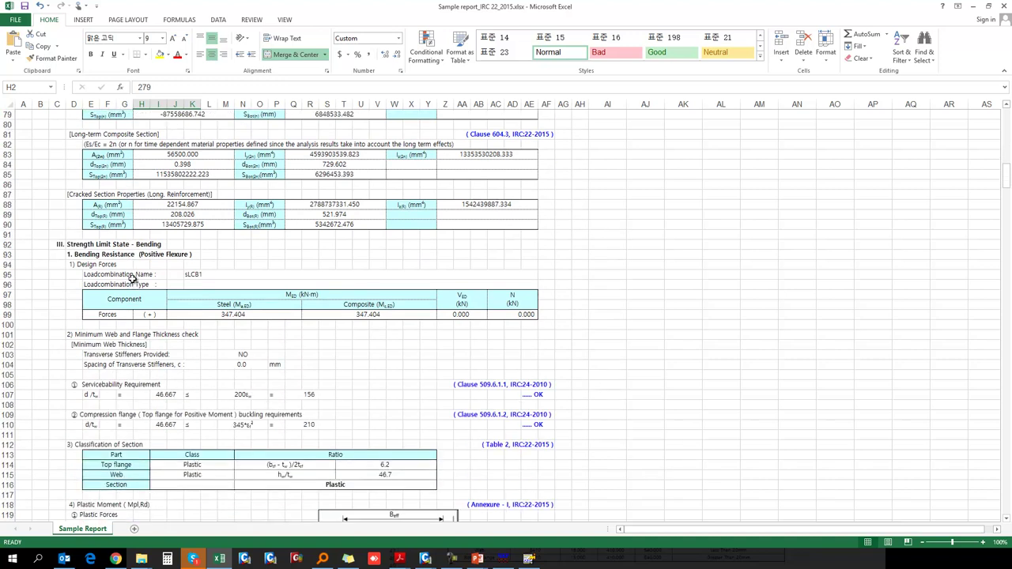
scroll(133, 278, "down", 2)
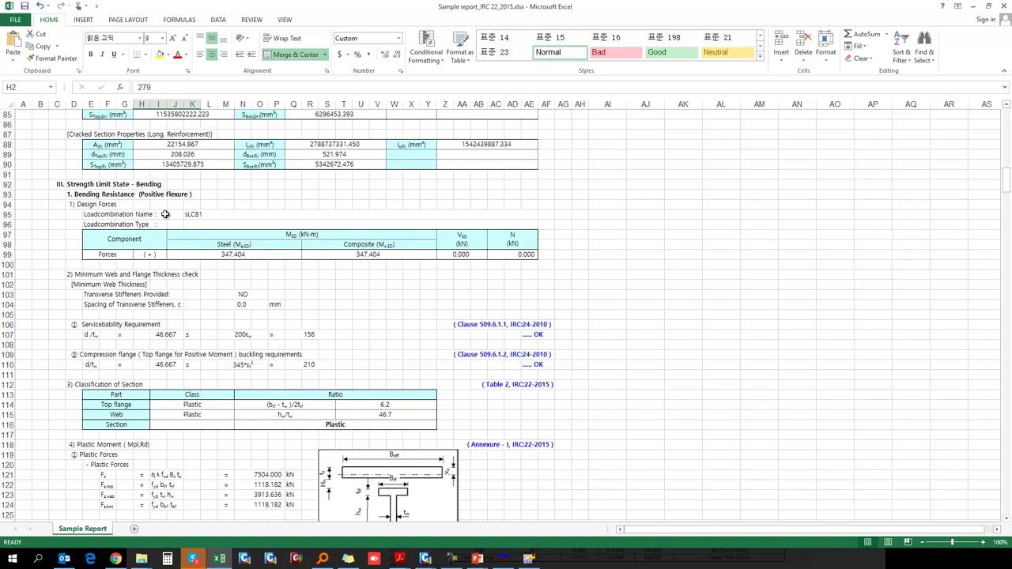
scroll(172, 248, "down", 2)
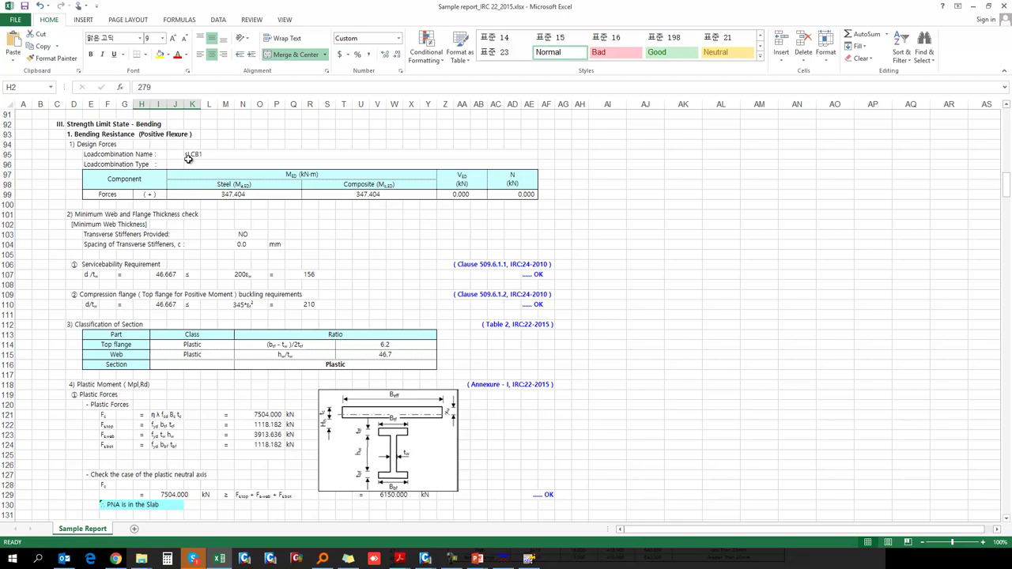
left_click(245, 194)
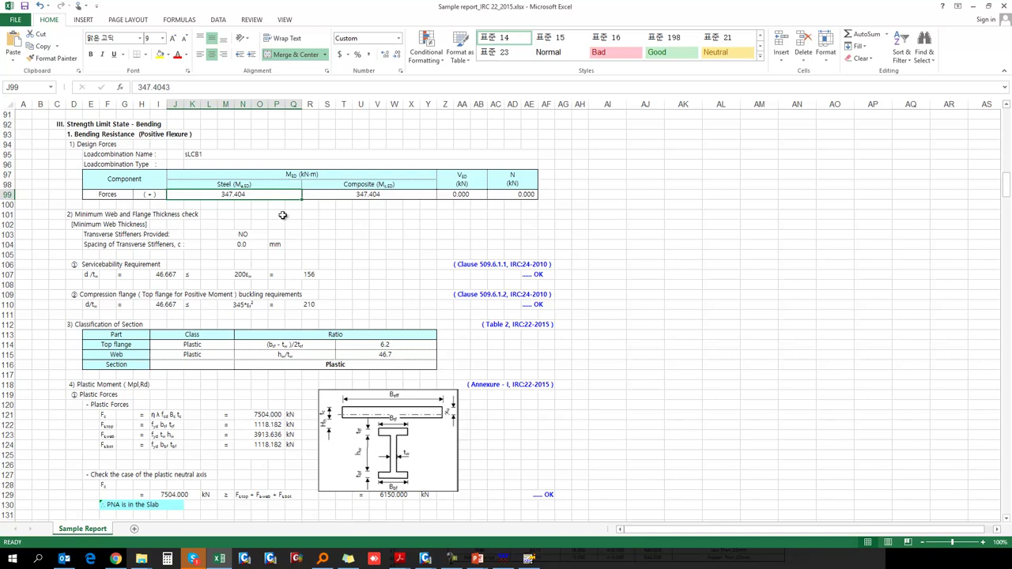
scroll(287, 219, "down", 1)
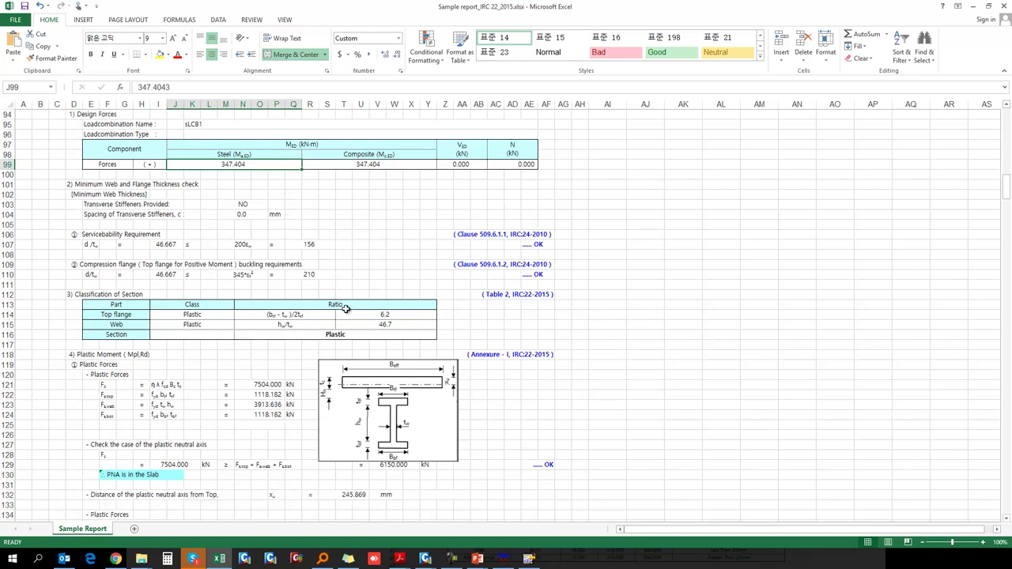
left_click(336, 334)
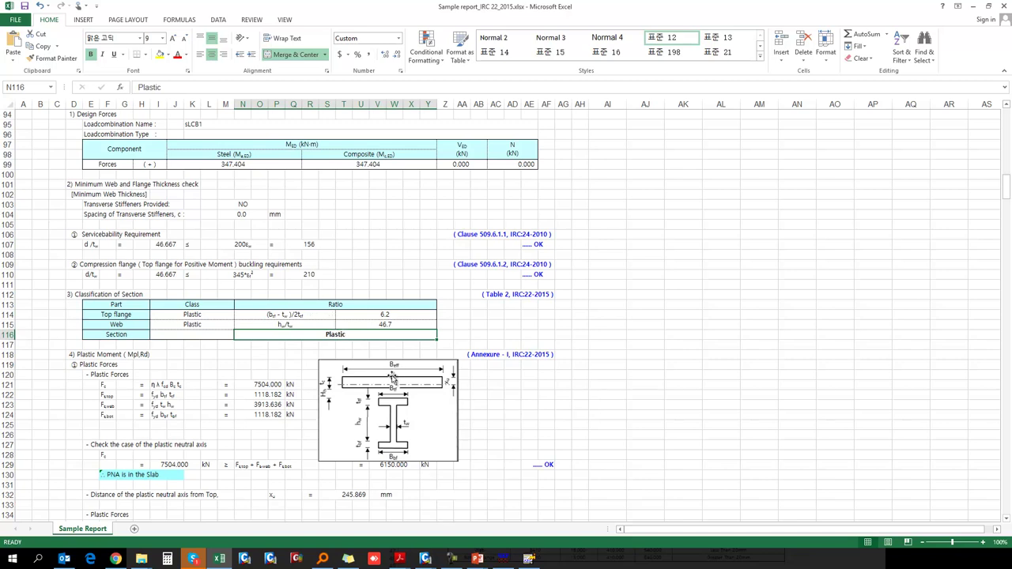
left_click(477, 394)
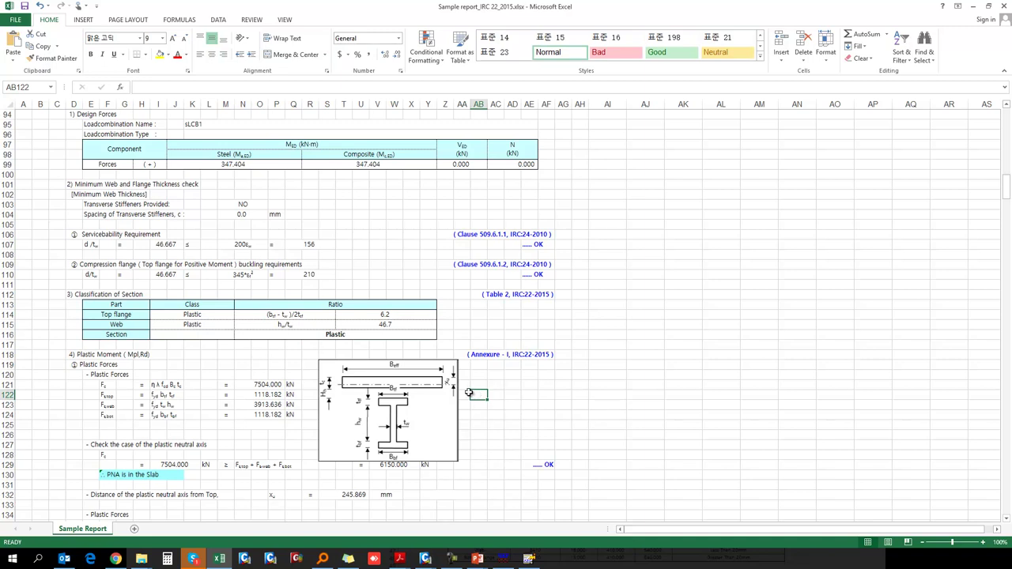
Examine the positive flexure plastic forces, plastic neutral axis check and Case I plastic moment in the report.
scroll(411, 395, "down", 7)
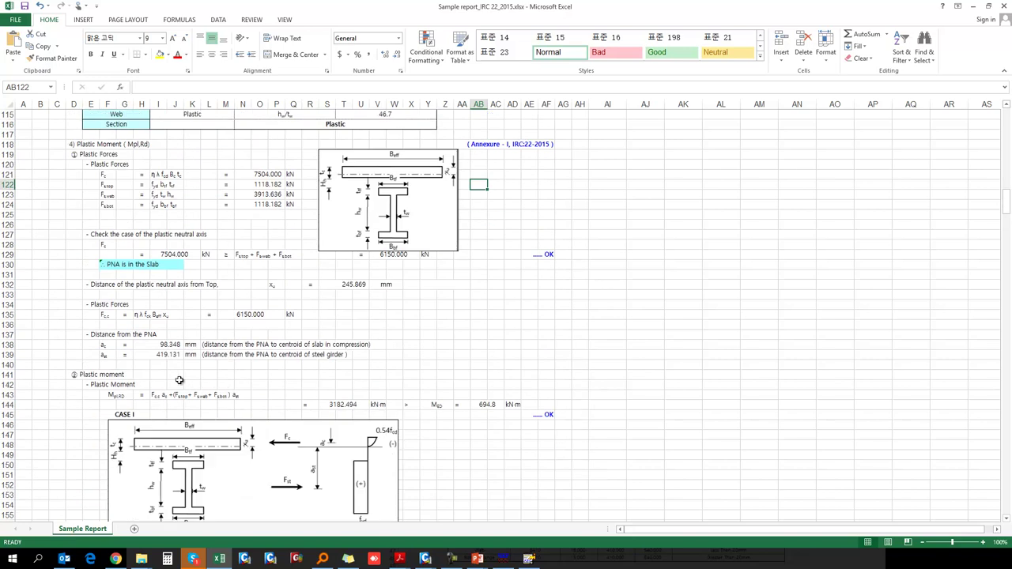
left_click(111, 265)
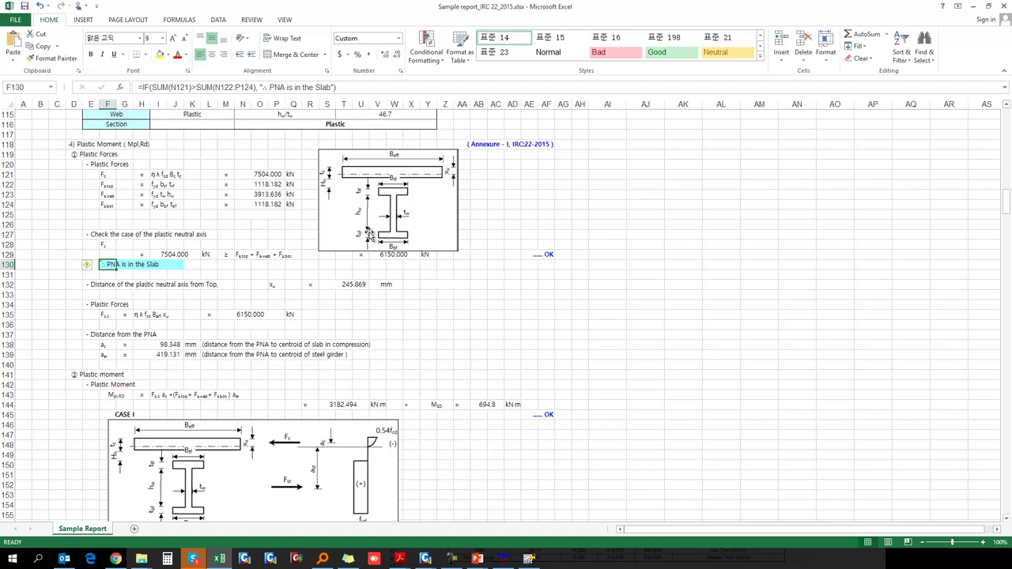
scroll(206, 399, "down", 2)
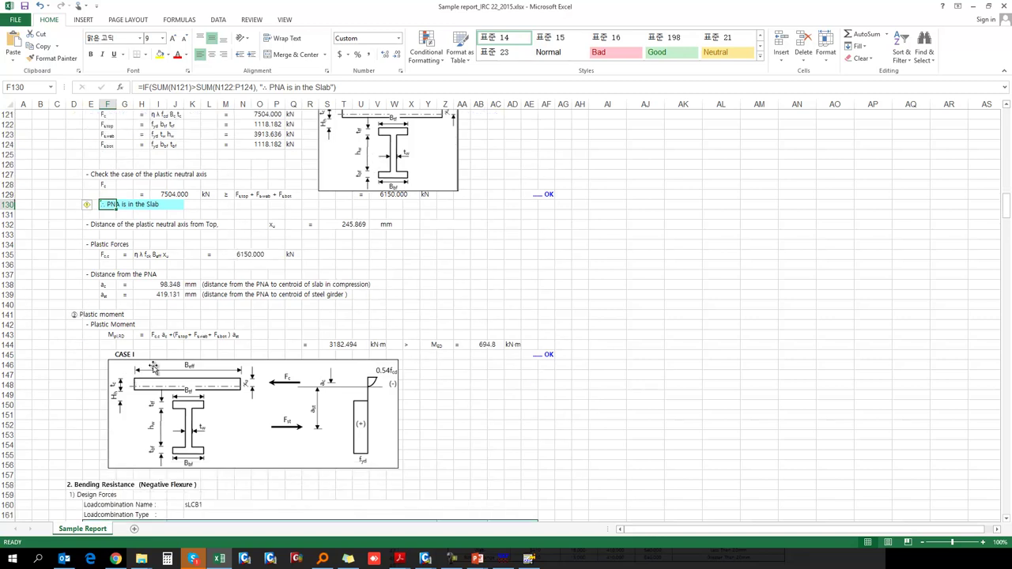
scroll(427, 357, "down", 3)
scroll(310, 359, "down", 3)
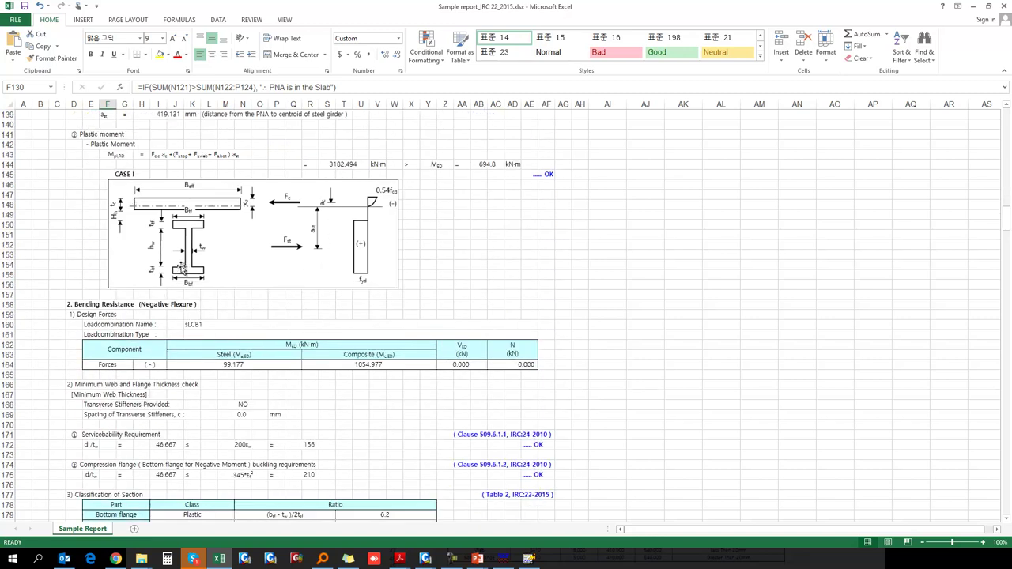
Review the negative flexure bending resistance and the steel-only resistance to lateral bending moment.
scroll(99, 322, "down", 20)
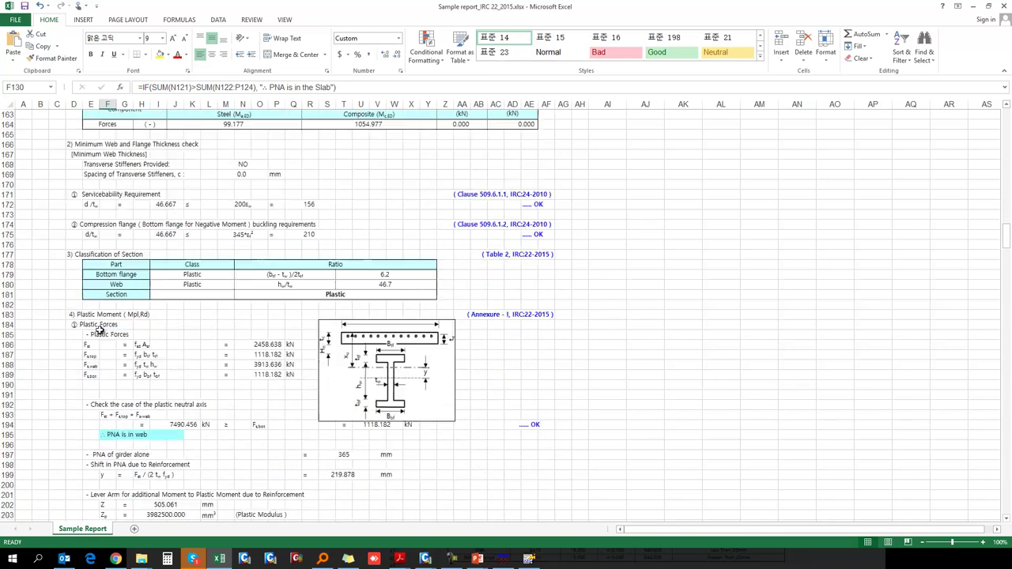
scroll(100, 332, "down", 11)
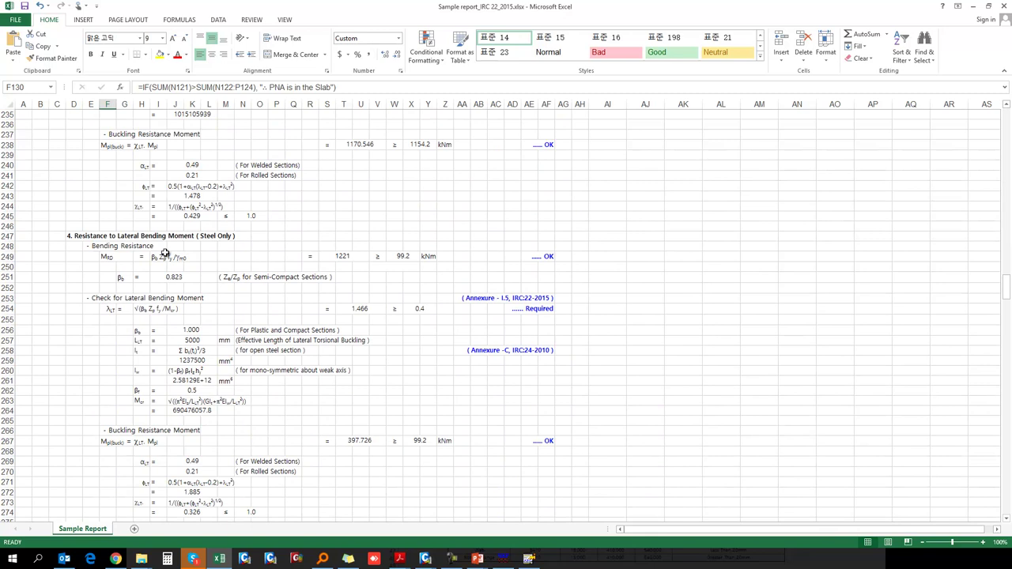
scroll(166, 251, "down", 2)
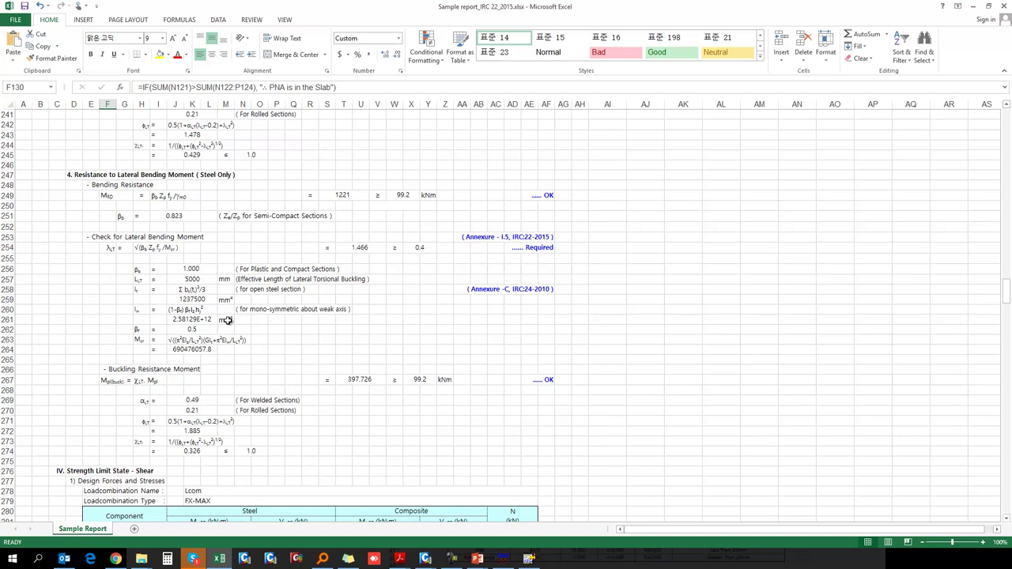
scroll(229, 320, "down", 2)
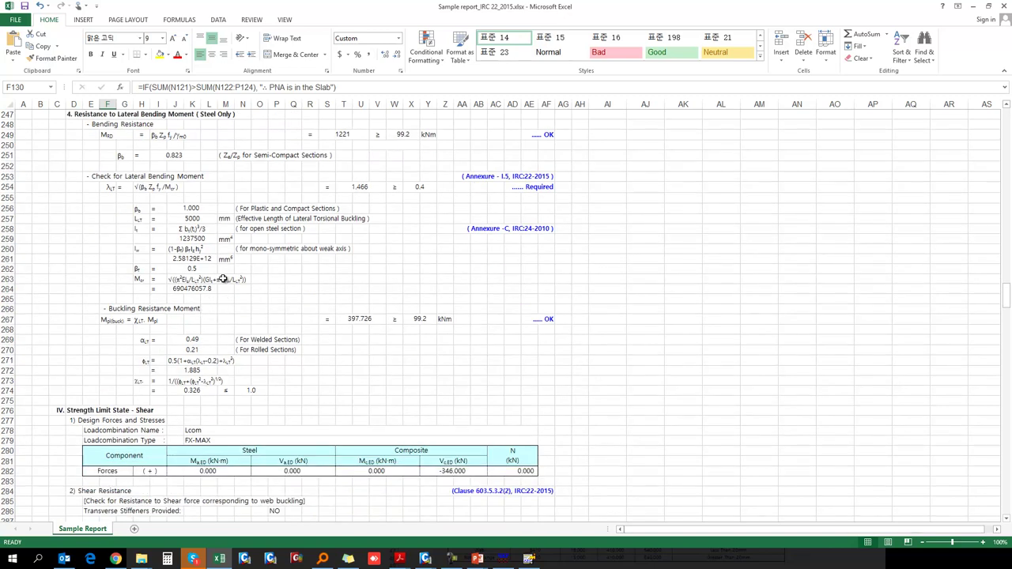
Review the shear strength limit state, including plastic shear resistance, and the moment-shear and moment-axial force interaction checks.
scroll(229, 285, "down", 6)
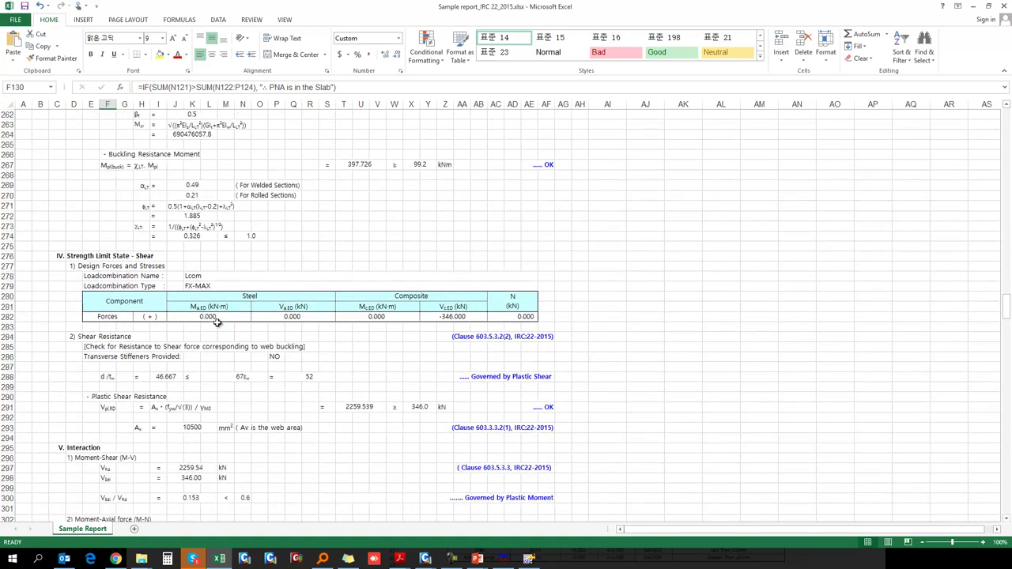
scroll(210, 323, "down", 1)
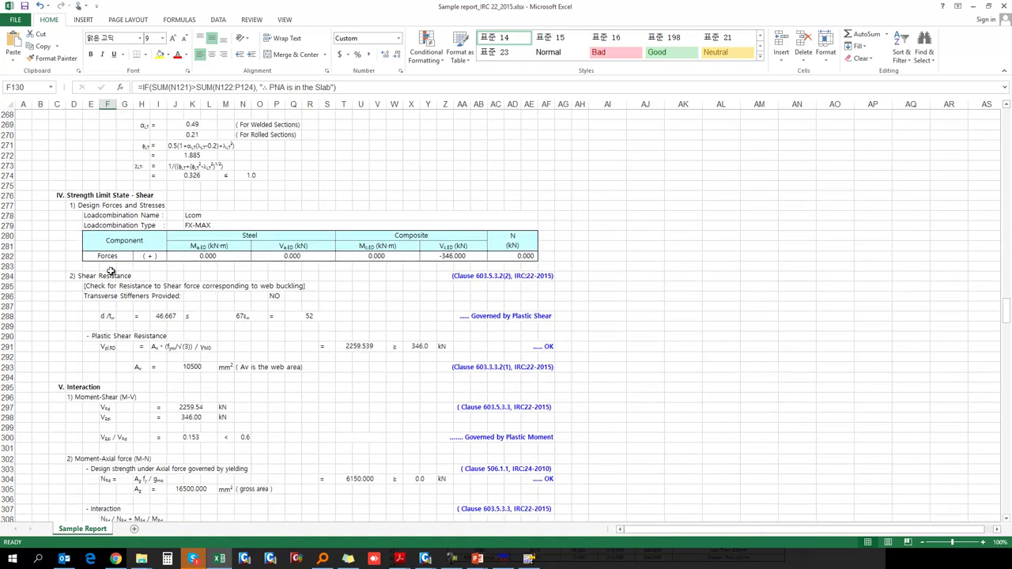
scroll(111, 271, "down", 2)
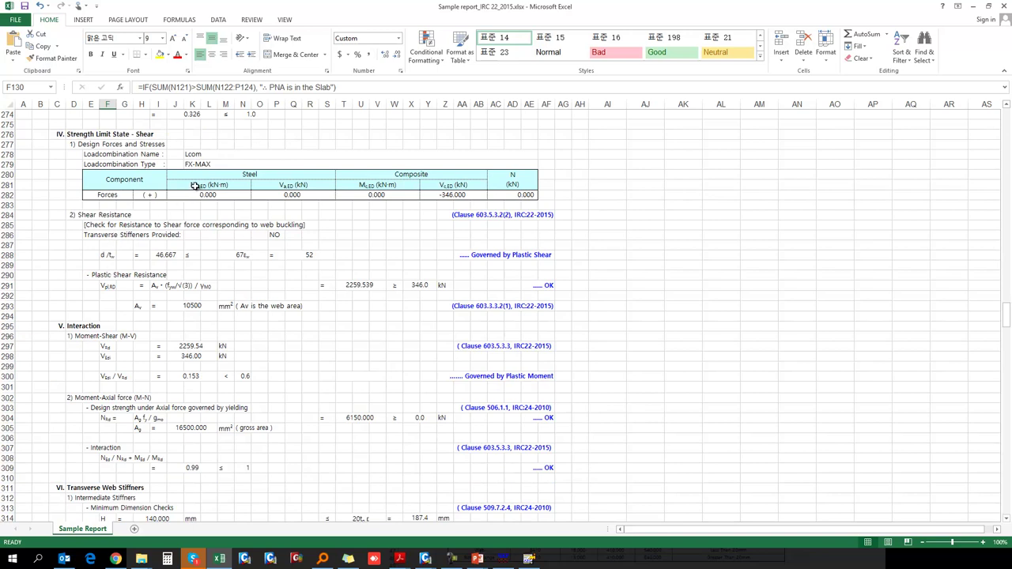
scroll(167, 256, "down", 1)
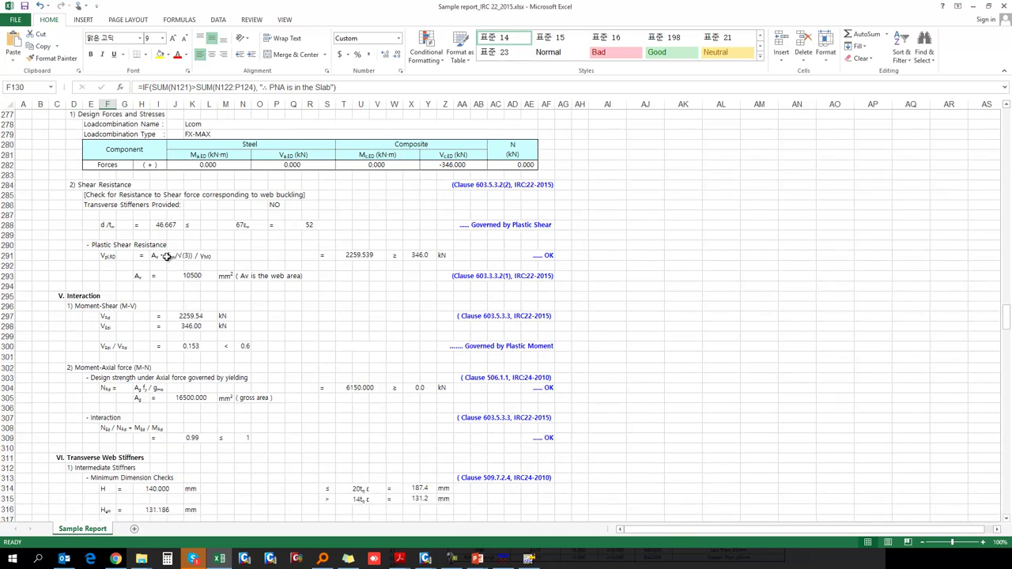
scroll(189, 279, "down", 2)
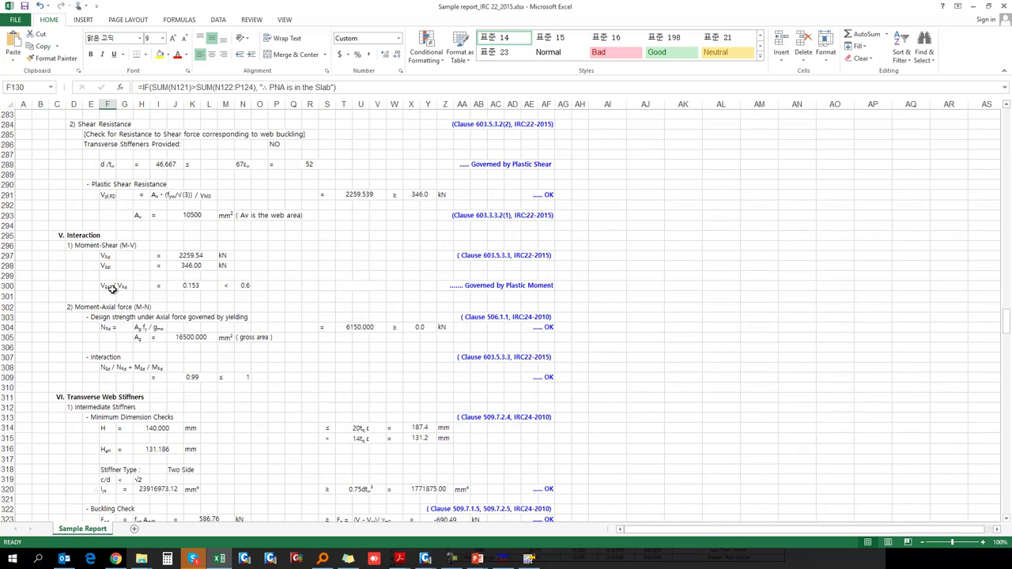
scroll(113, 290, "down", 2)
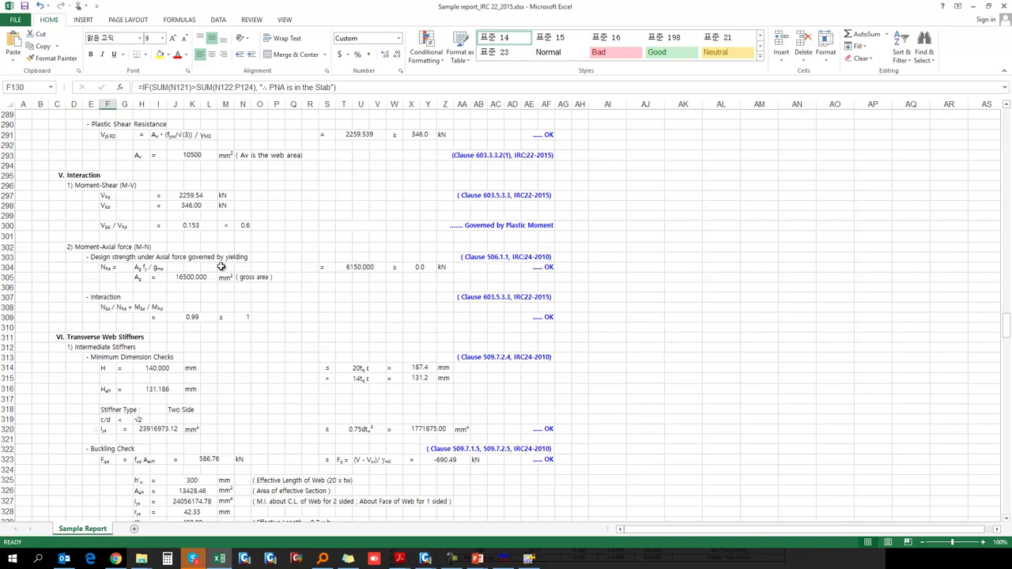
Examine the transverse web stiffener checks for intermediate and bearing stiffeners, covering minimum dimensions, web buckling, local crushing and bearing.
scroll(176, 356, "down", 2)
scroll(98, 309, "down", 2)
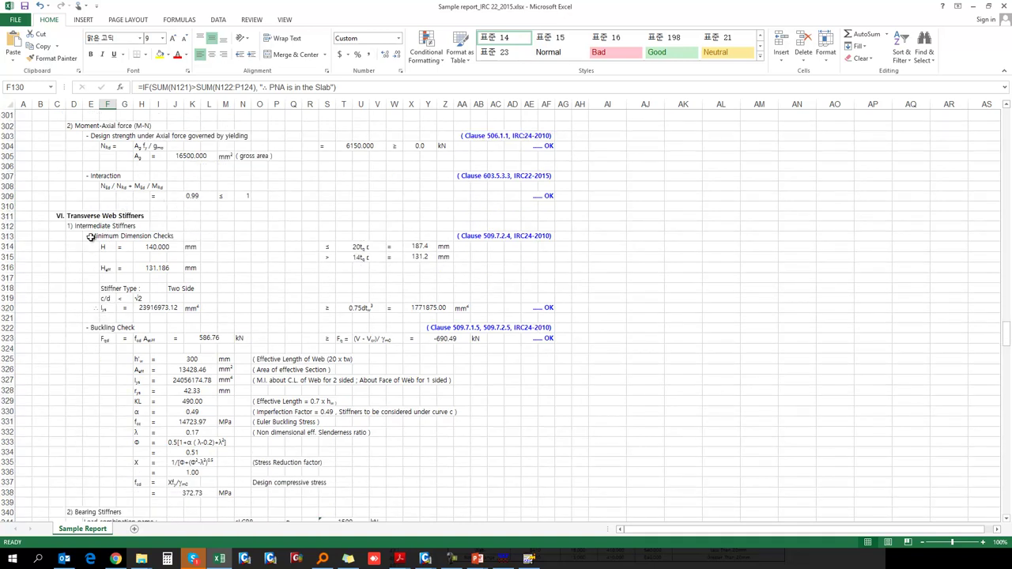
scroll(96, 237, "down", 1)
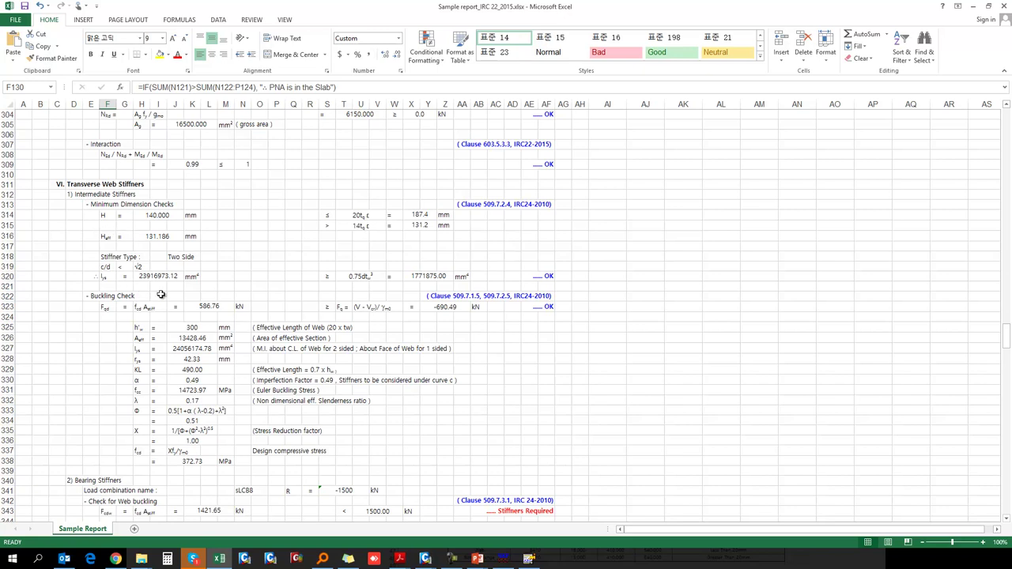
scroll(139, 308, "down", 1)
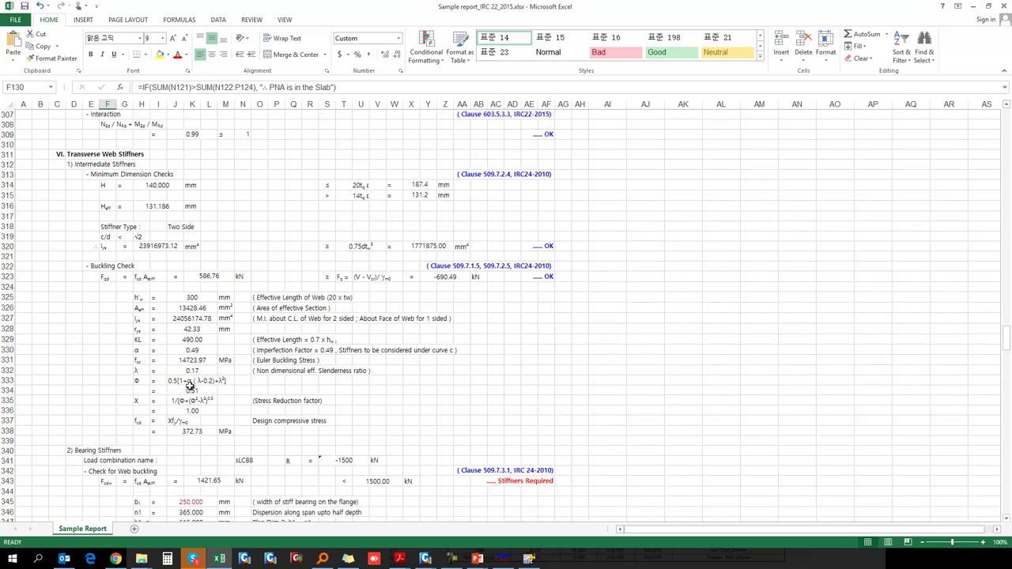
scroll(190, 384, "down", 1)
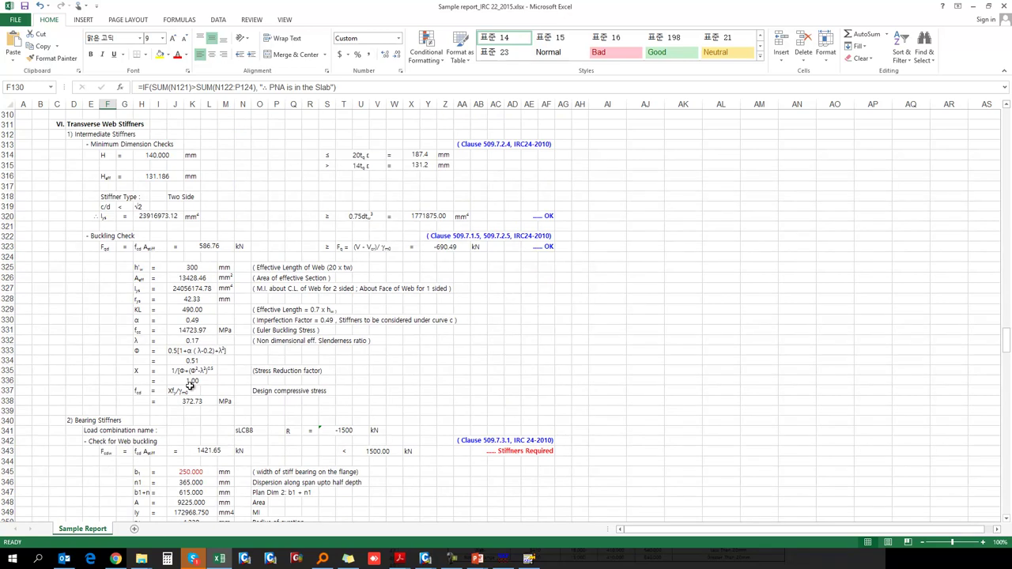
scroll(190, 385, "down", 6)
scroll(201, 390, "down", 3)
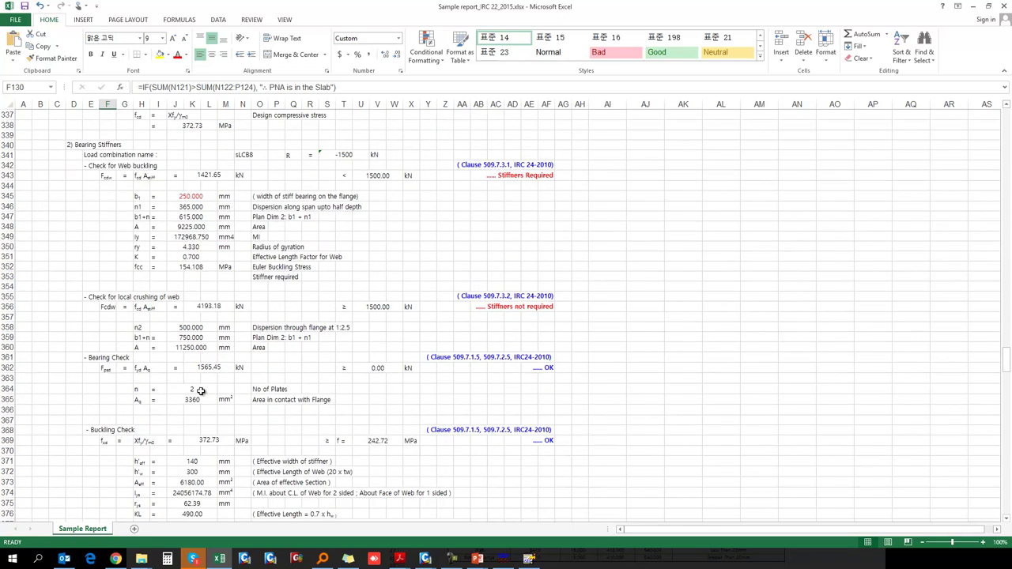
scroll(201, 391, "down", 5)
Examine the longitudinal and transverse shear section, covering connector spacing limits, ultimate strength, full shear connection, fatigue and transverse shear checks.
scroll(195, 421, "down", 4)
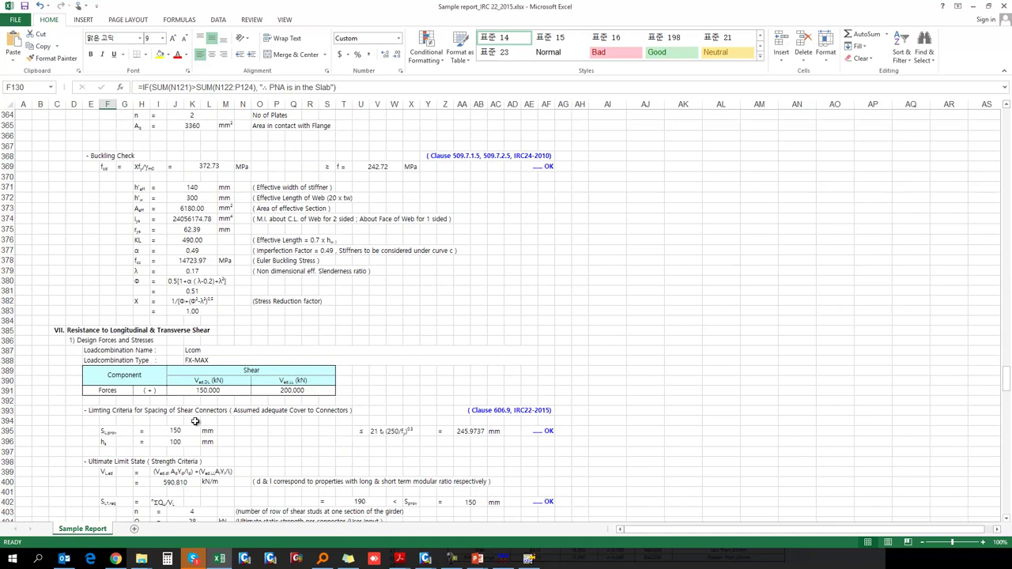
scroll(196, 422, "down", 4)
scroll(151, 429, "down", 3)
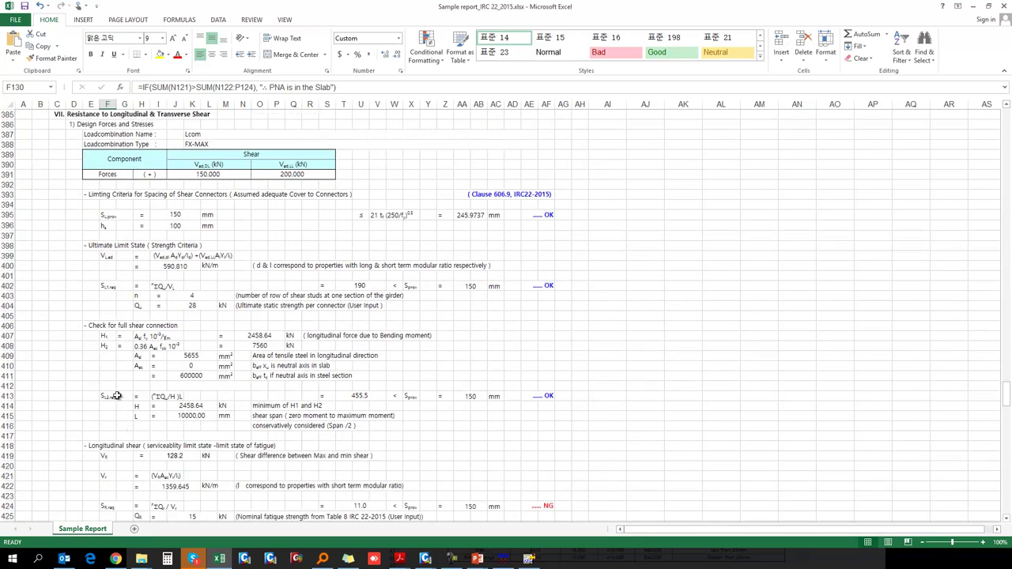
scroll(150, 401, "down", 3)
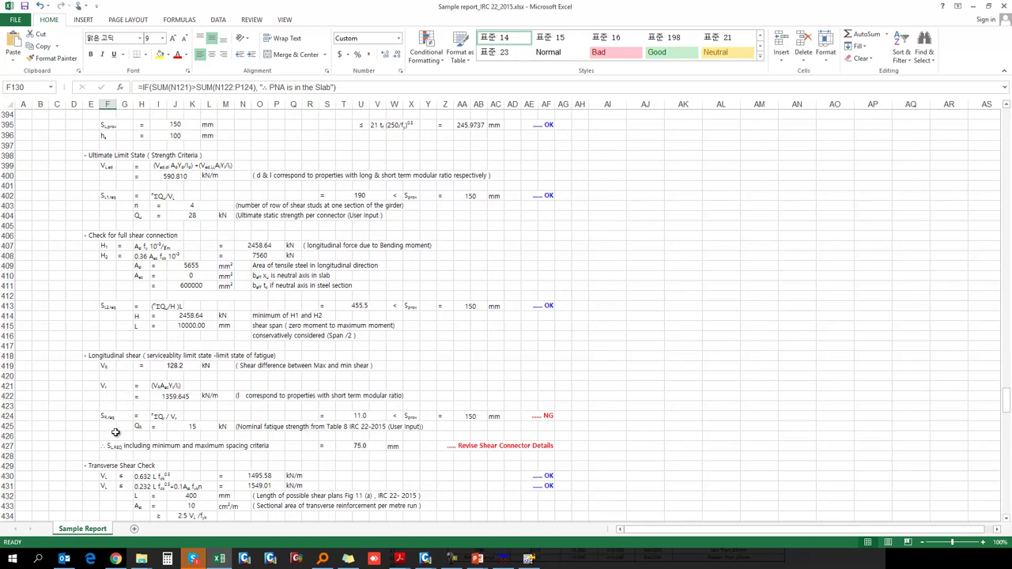
scroll(115, 433, "up", 5)
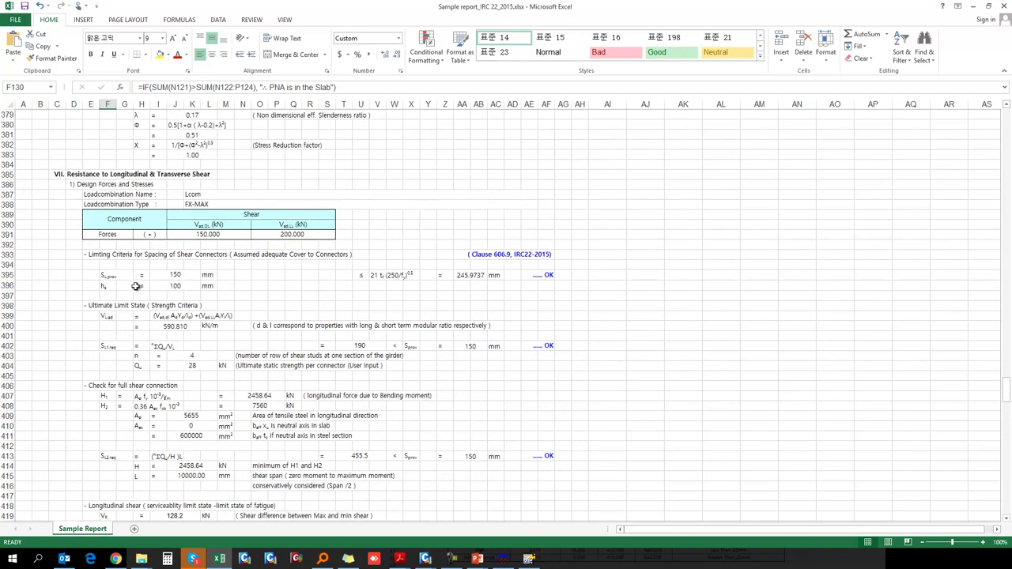
scroll(152, 335, "down", 2)
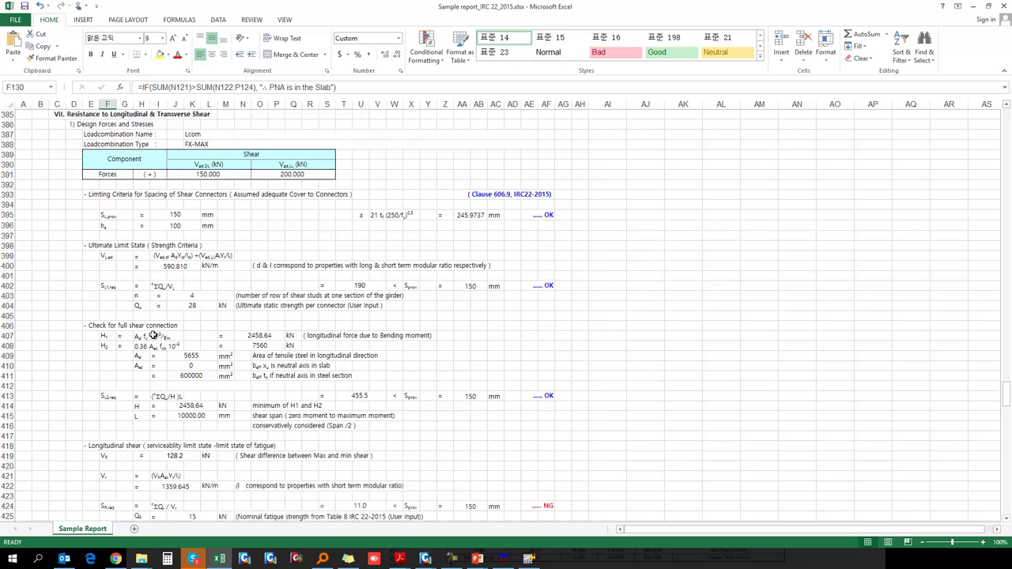
scroll(122, 350, "down", 2)
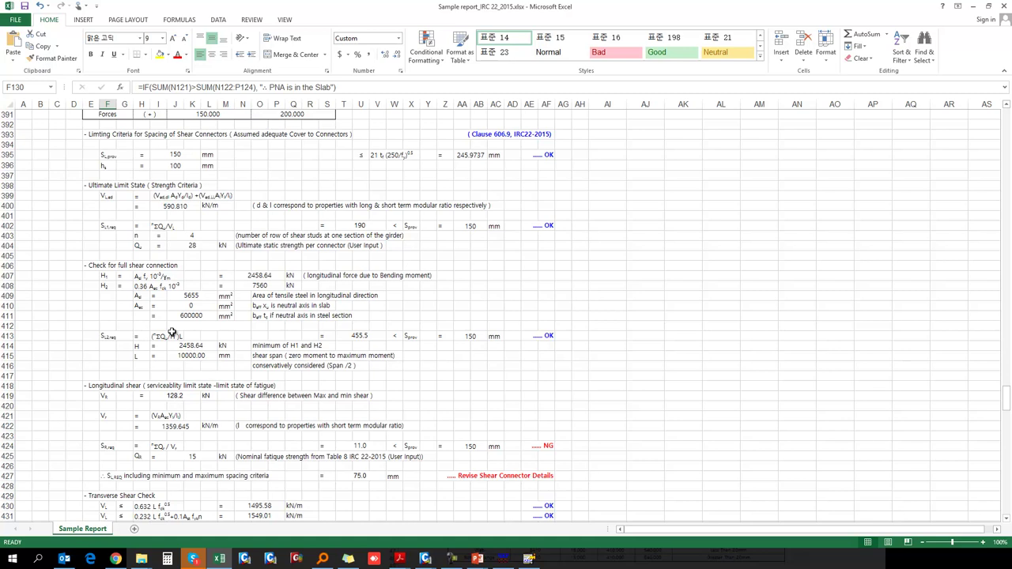
scroll(217, 374, "down", 2)
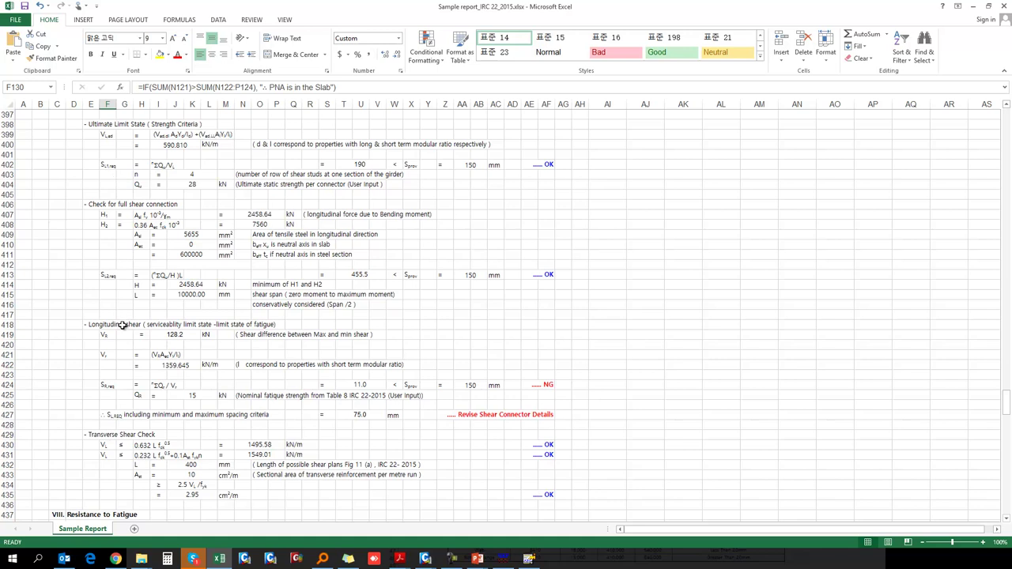
scroll(122, 420, "down", 3)
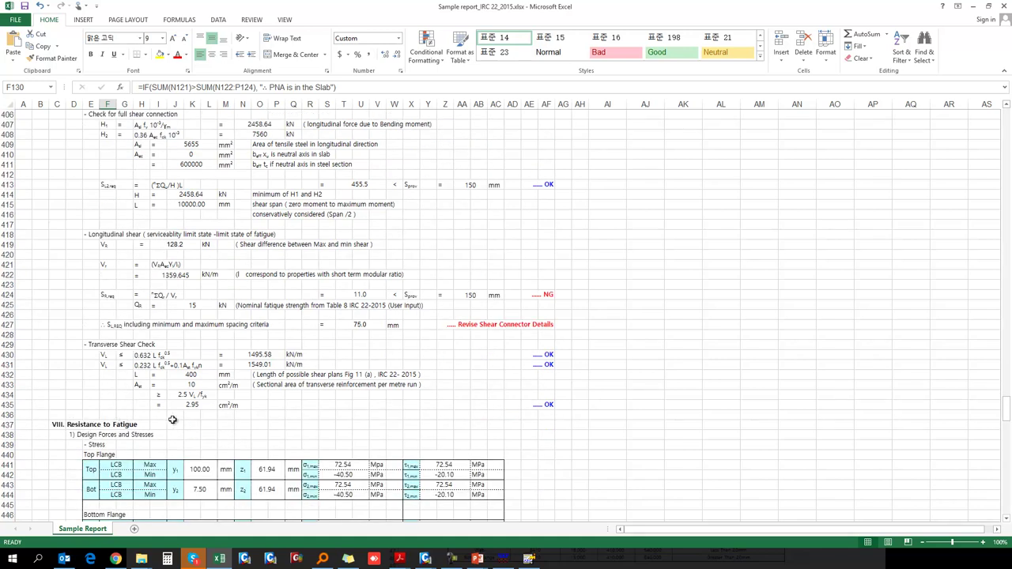
Examine the fatigue resistance section, covering flange and web stresses, correction factor, low fatigue check and fatigue strength.
scroll(158, 412, "down", 6)
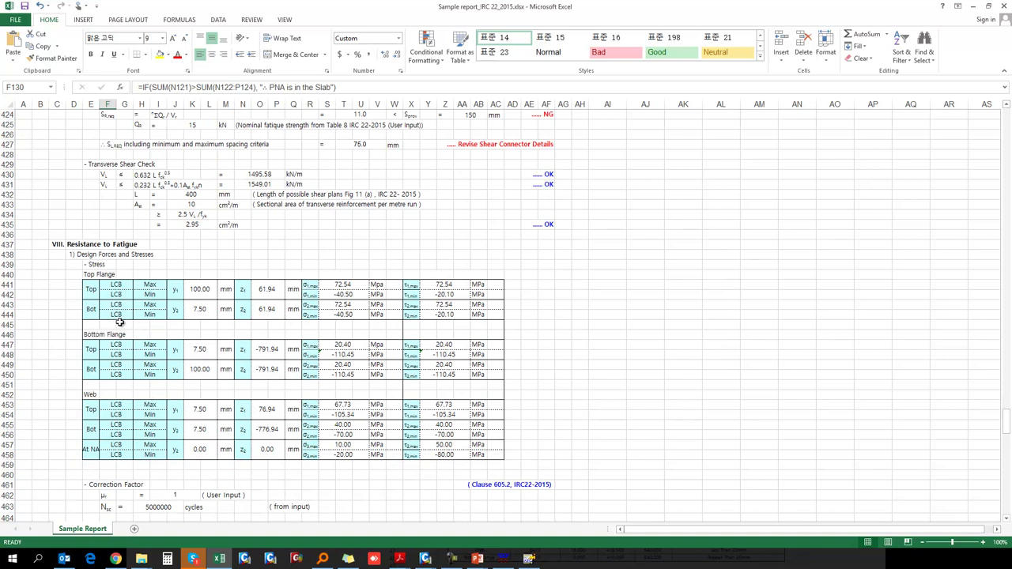
scroll(120, 323, "down", 2)
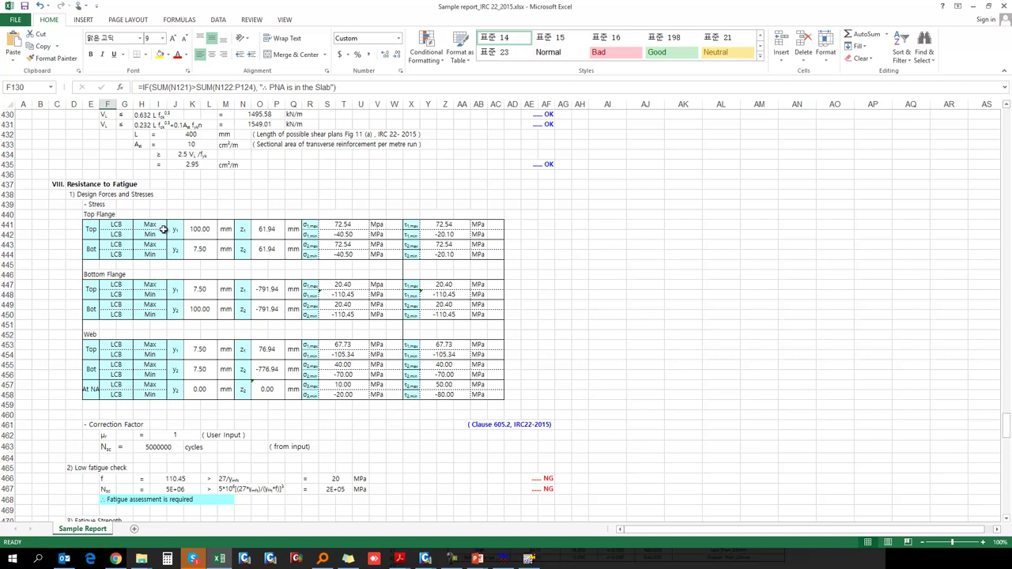
scroll(213, 357, "down", 1)
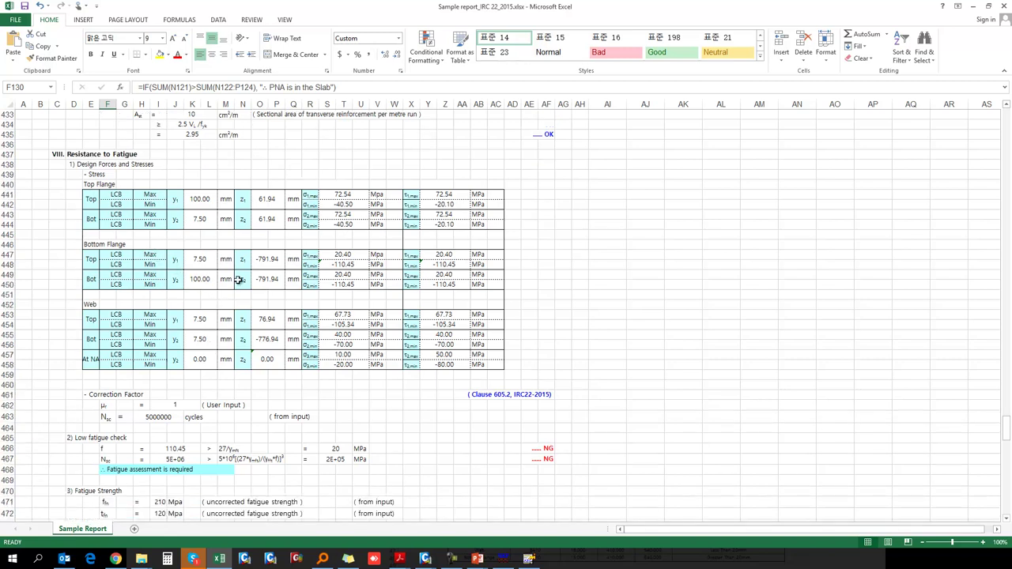
scroll(230, 358, "down", 2)
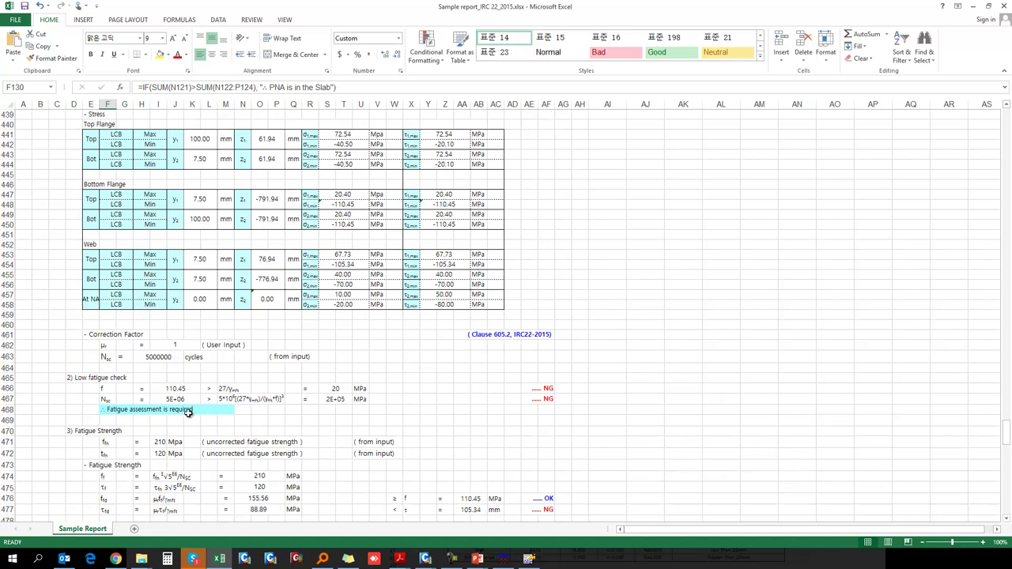
left_click(114, 378)
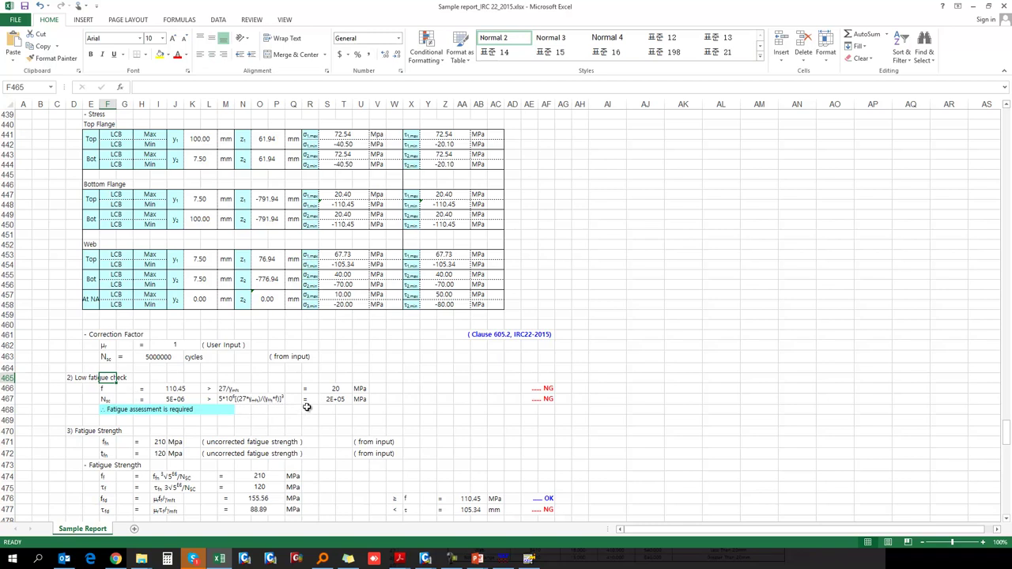
scroll(181, 398, "down", 2)
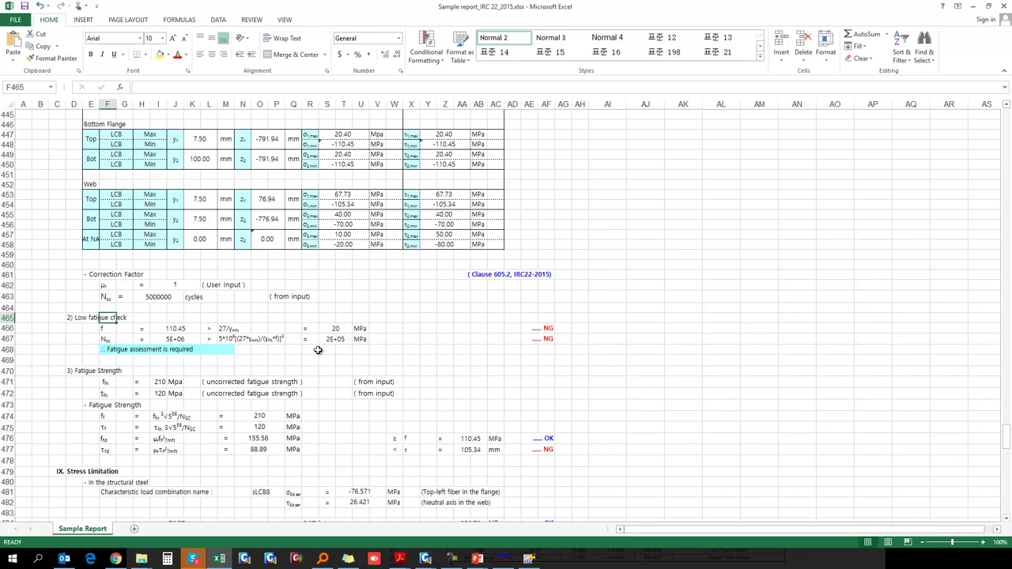
left_click(143, 351)
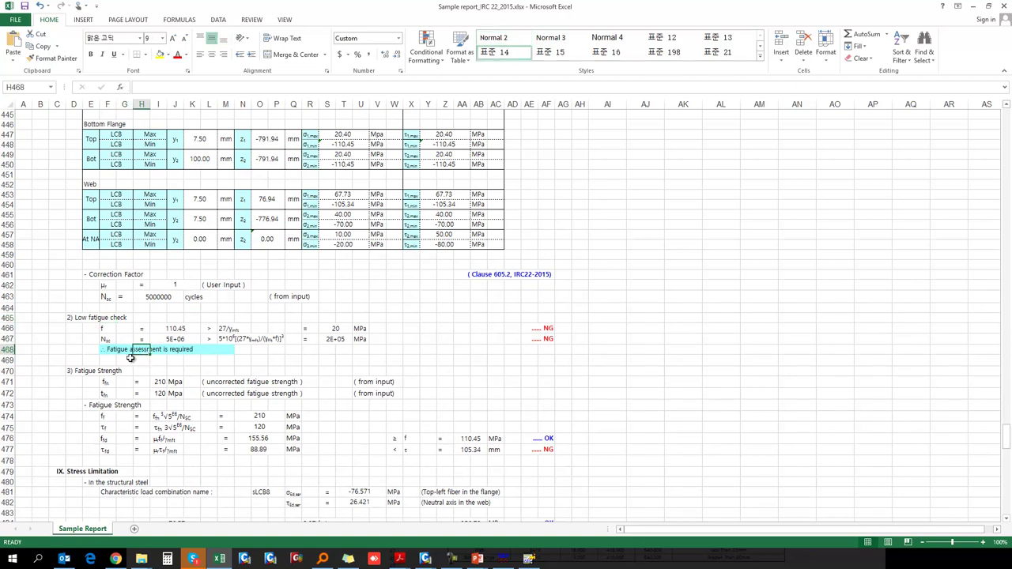
scroll(119, 356, "down", 2)
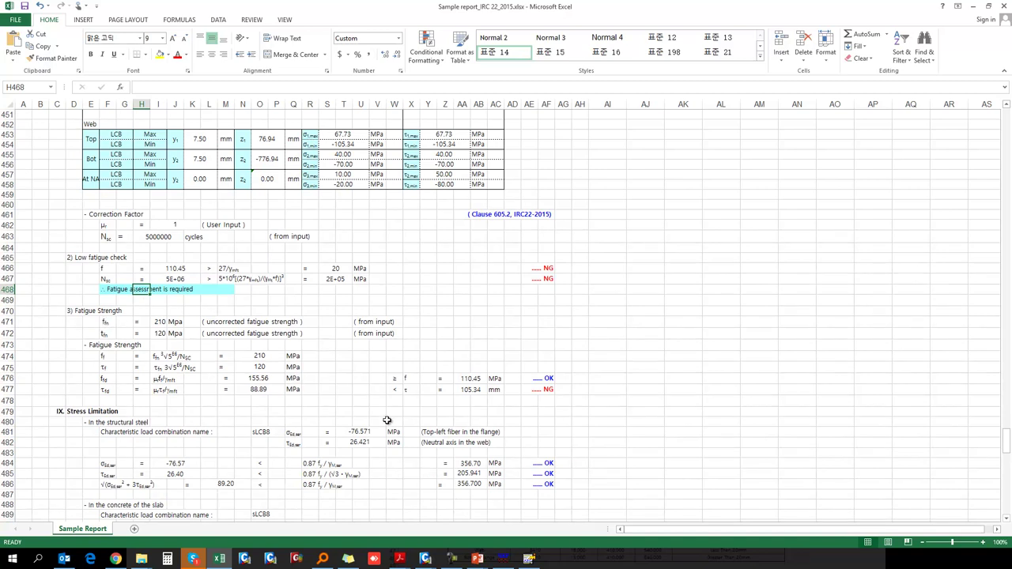
Examine the governing shear stress in the fatigue strength check and the stress limitation and deflection control sections.
left_click(471, 389)
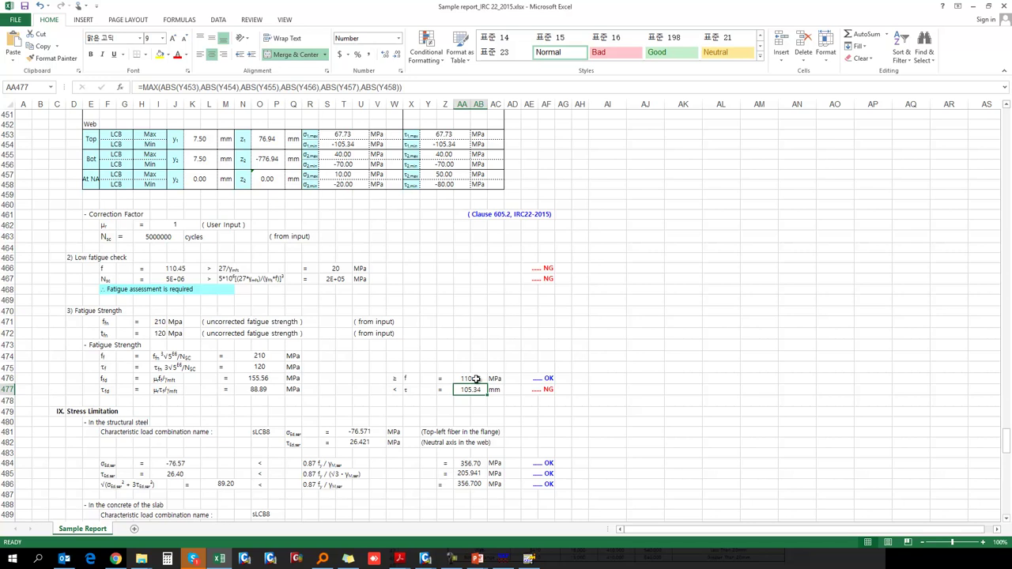
scroll(138, 375, "down", 7)
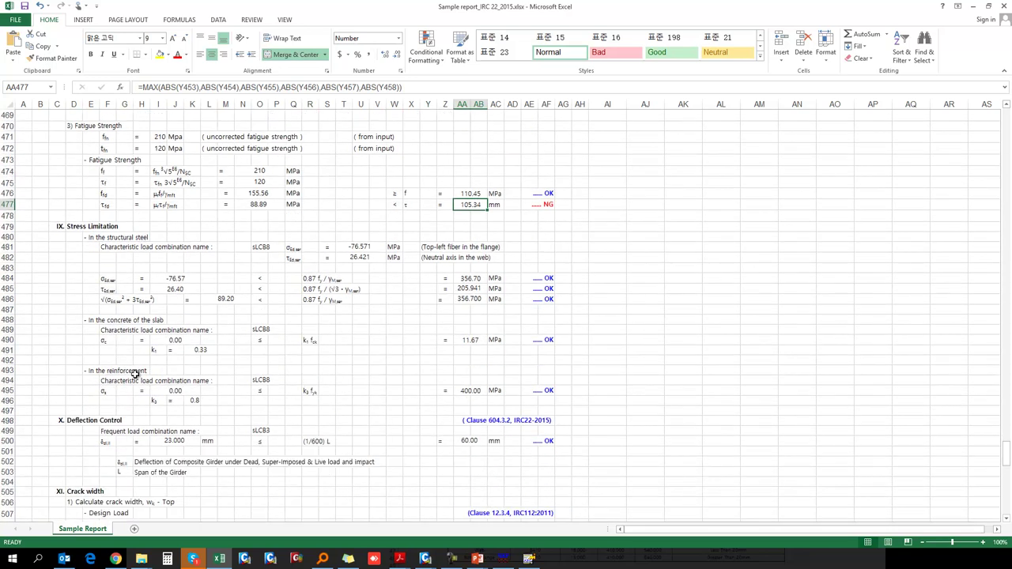
scroll(135, 373, "down", 2)
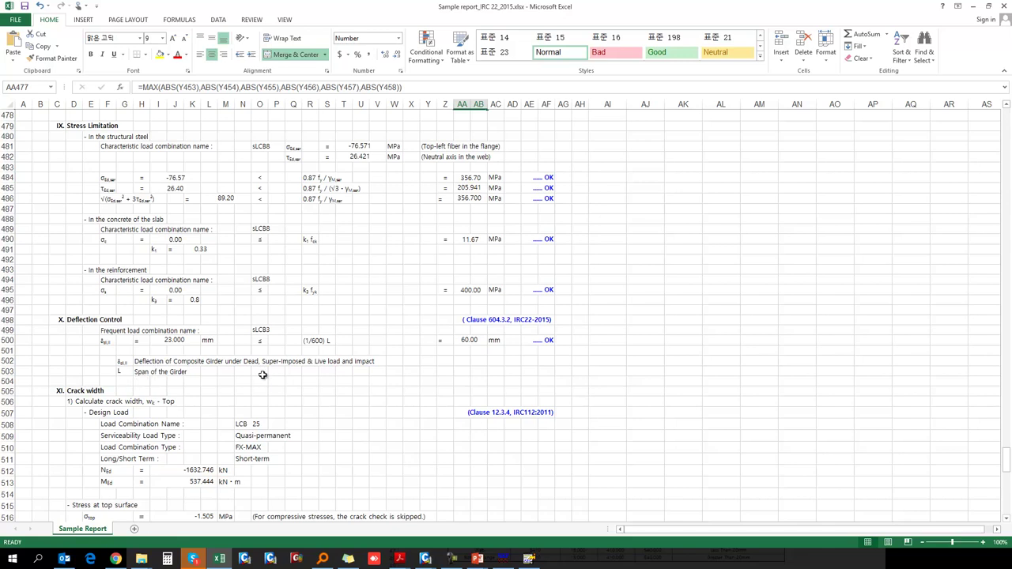
Examine the crack width section for top and bottom surfaces, covering design loads, surface stresses, mean strain and maximum crack spacing.
scroll(263, 375, "down", 4)
scroll(246, 376, "down", 2)
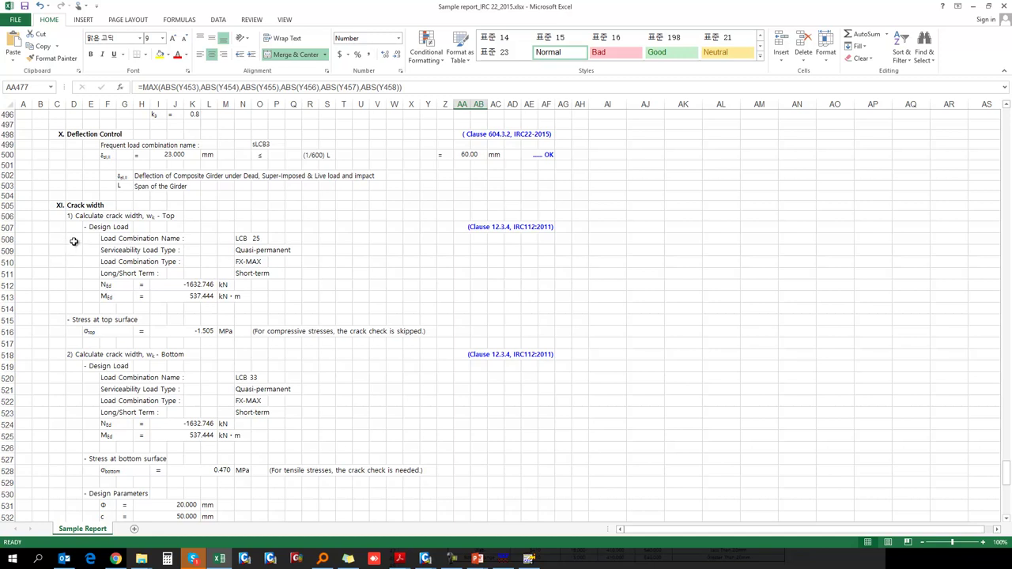
scroll(74, 242, "down", 1)
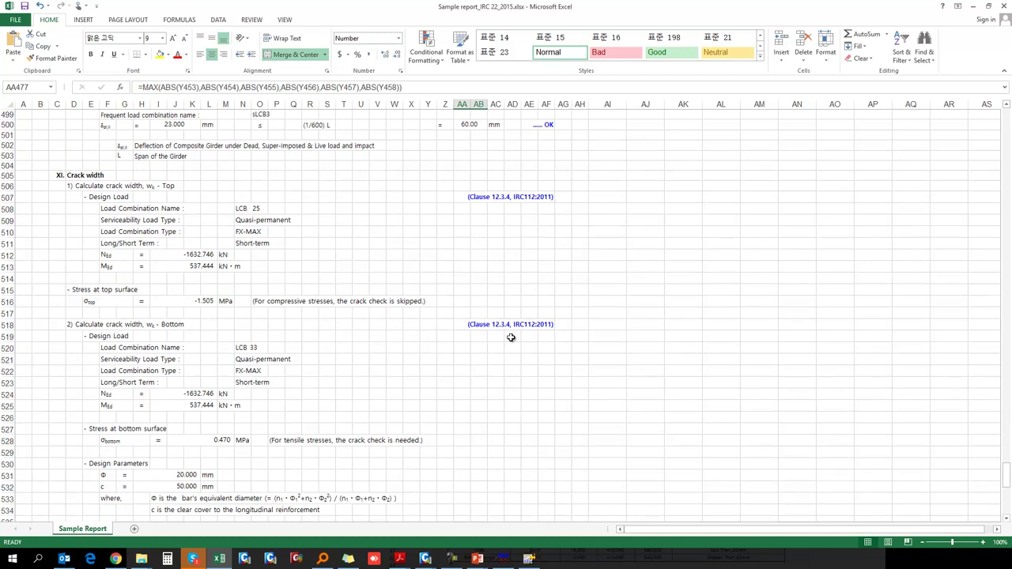
scroll(404, 350, "down", 2)
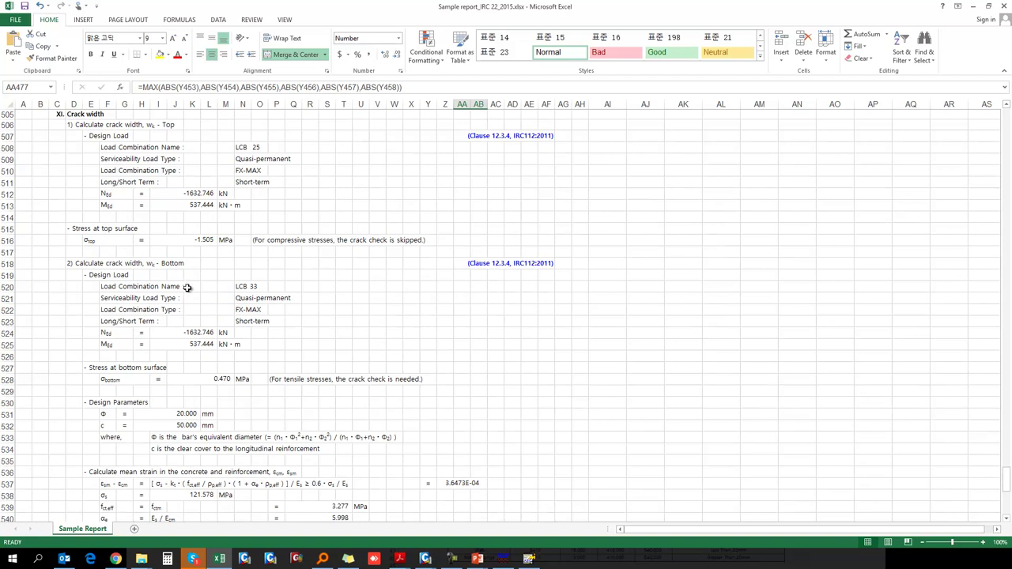
scroll(187, 286, "down", 9)
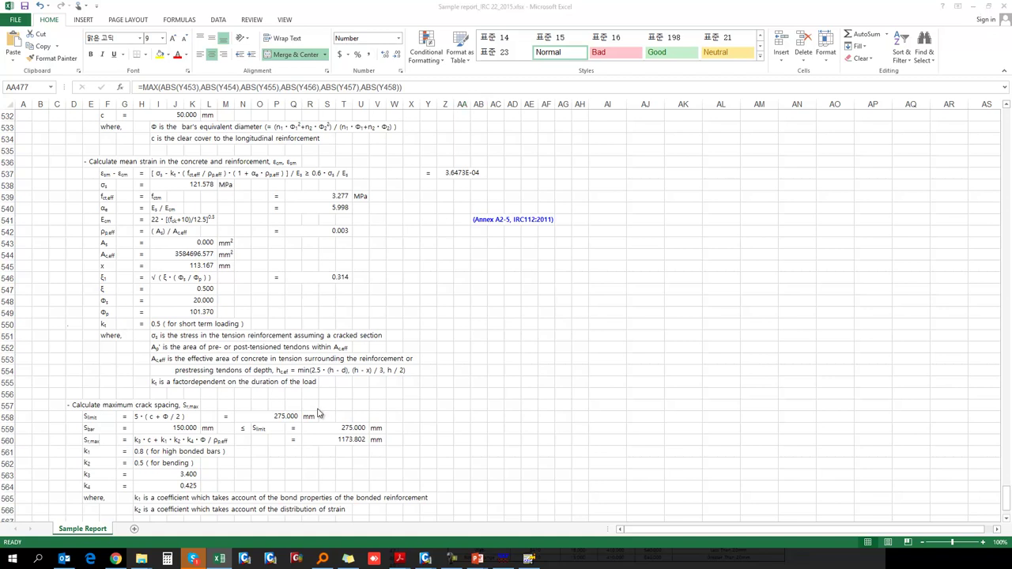
Switch to the PowerPoint slide show and advance to the Summary slide.
key("alt+Tab")
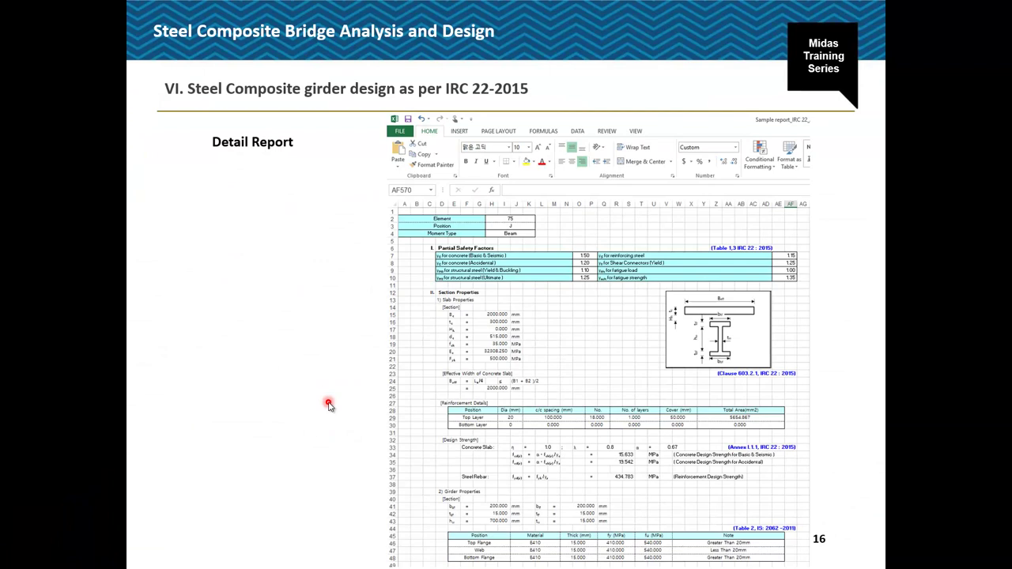
key("Right")
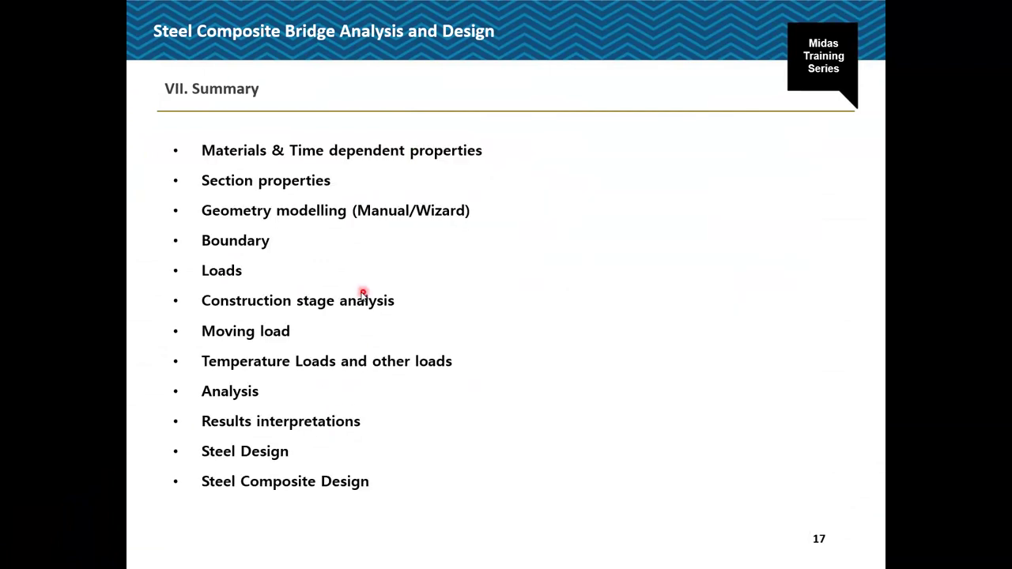